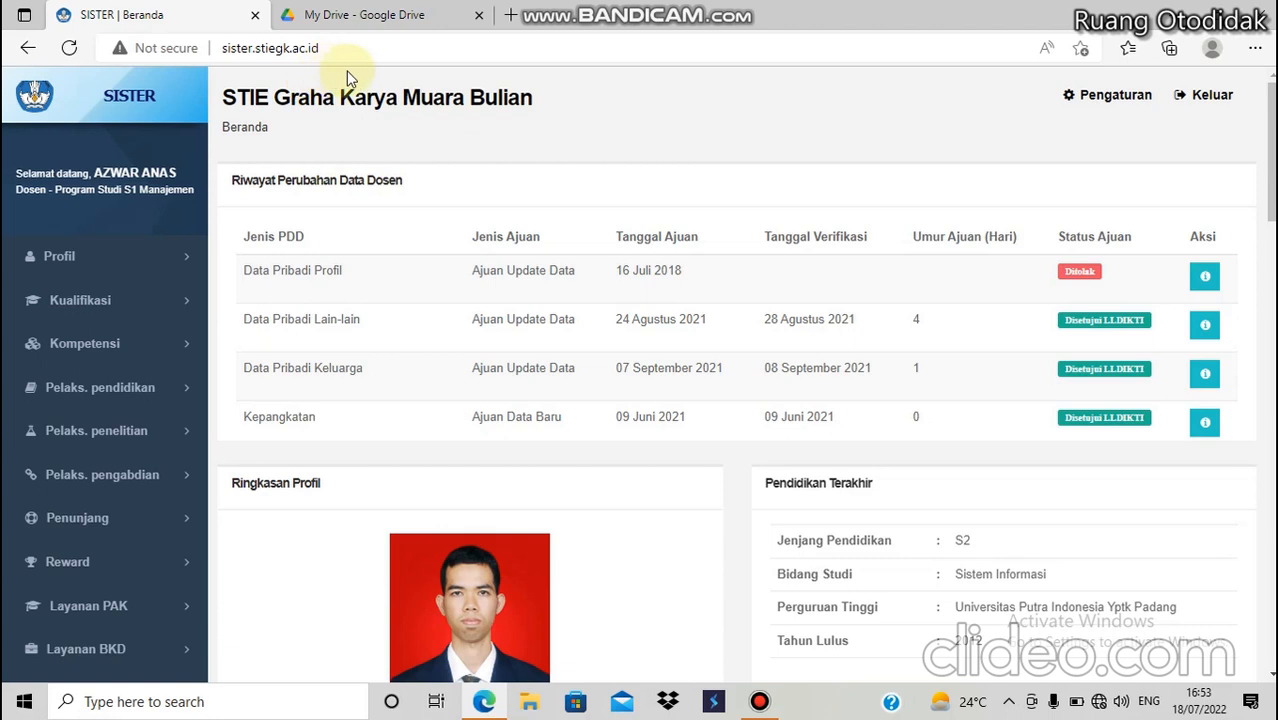
{"action": "left_click", "coordinate": [312, 50]}
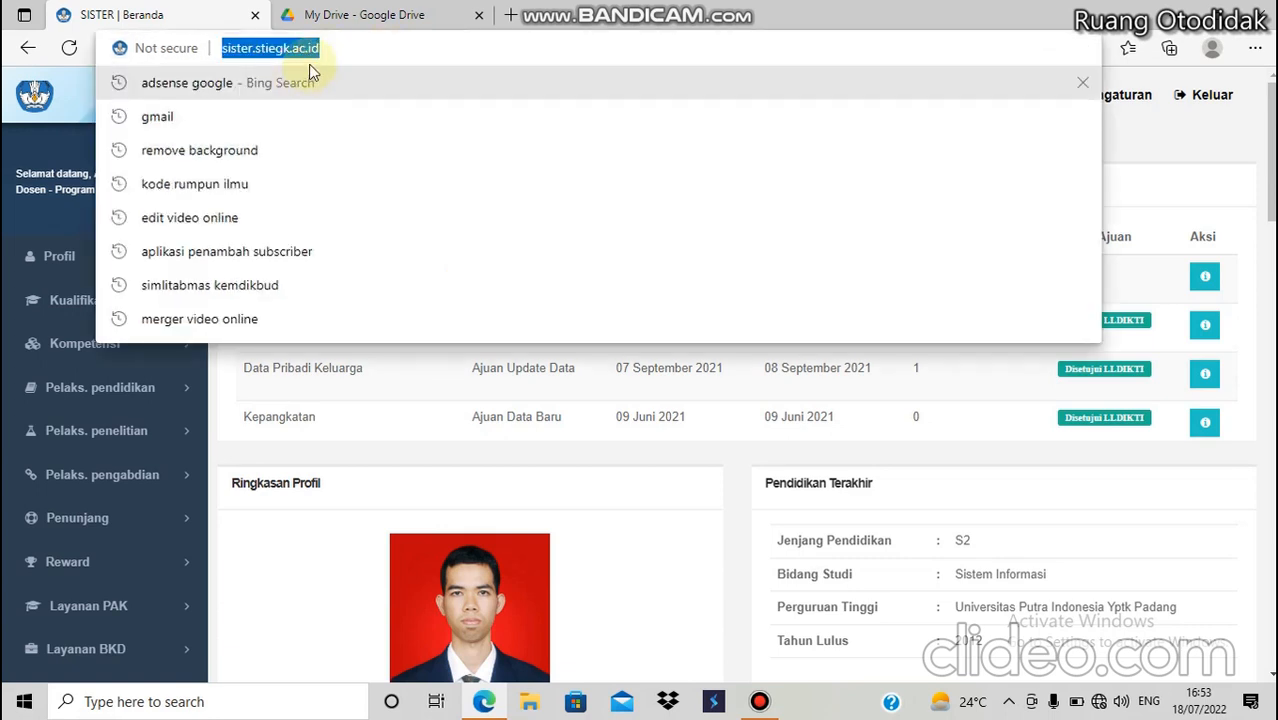
{"action": "left_click", "coordinate": [462, 54]}
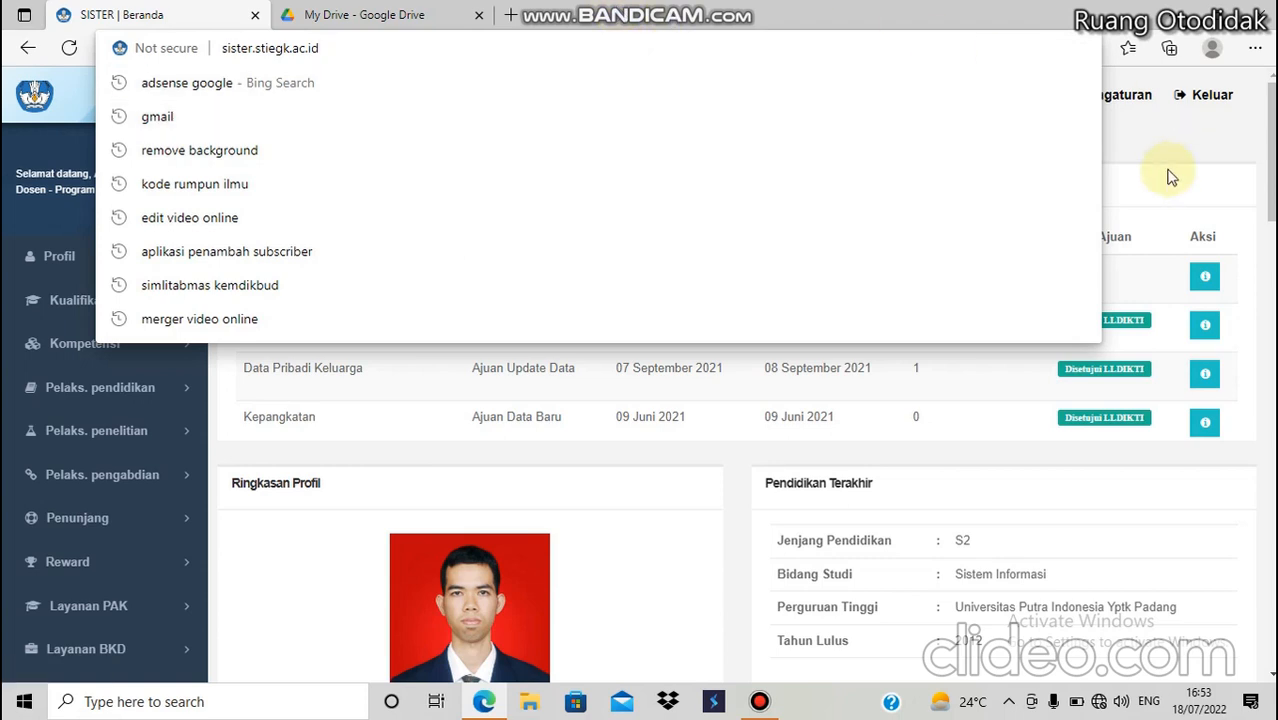
{"action": "left_click", "coordinate": [256, 602]}
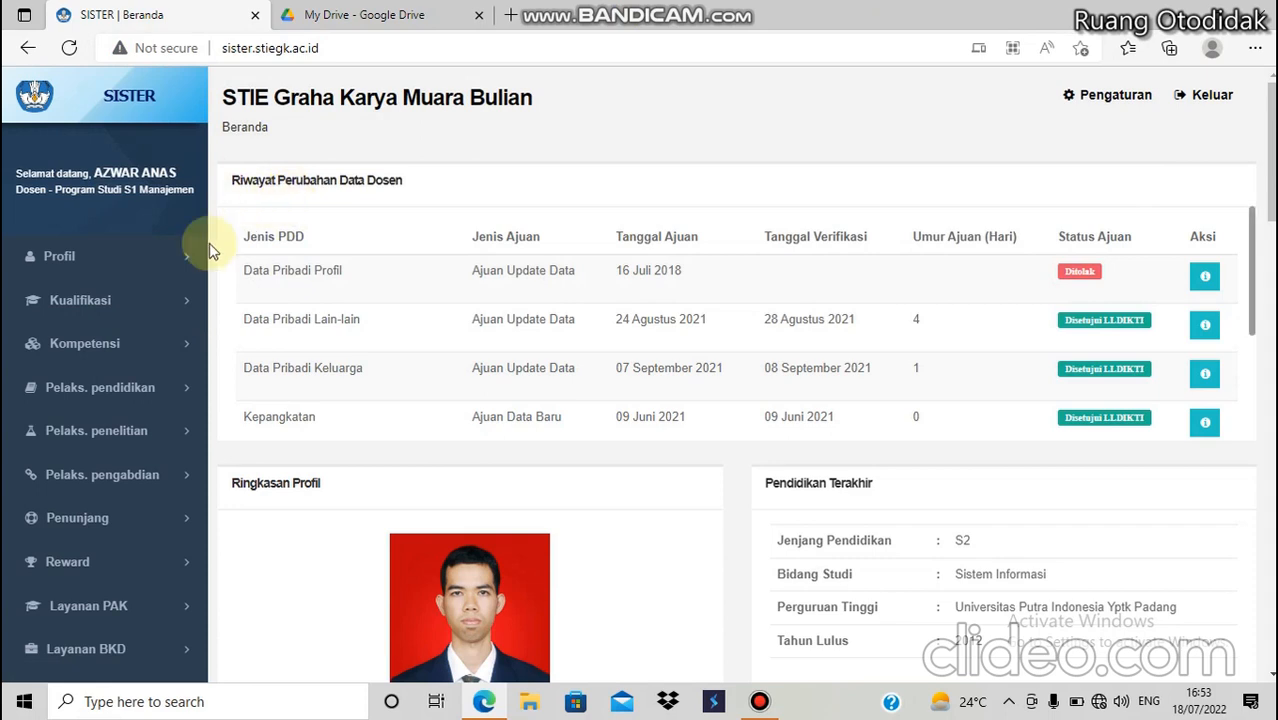
Open the Rekap Kegiatan page of Layanan BKD.
{"action": "scroll", "coordinate": [143, 479], "scroll_direction": "down", "scroll_amount": 3}
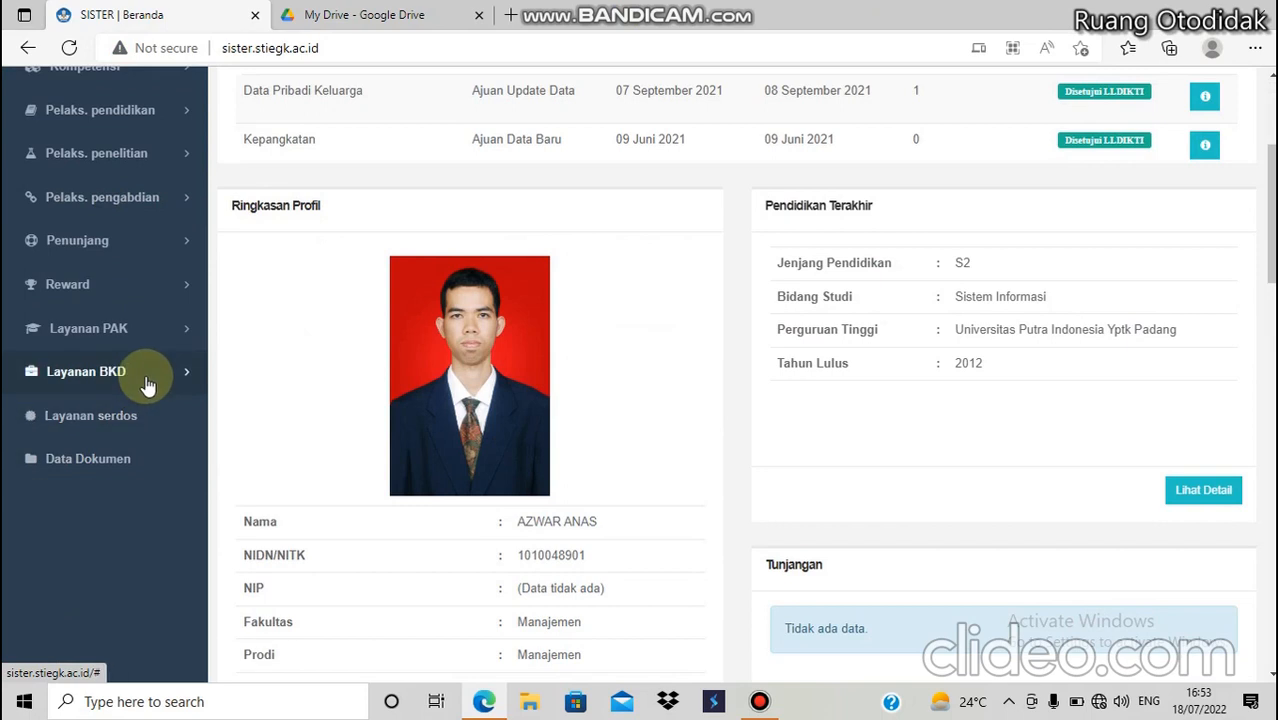
{"action": "left_click", "coordinate": [145, 385]}
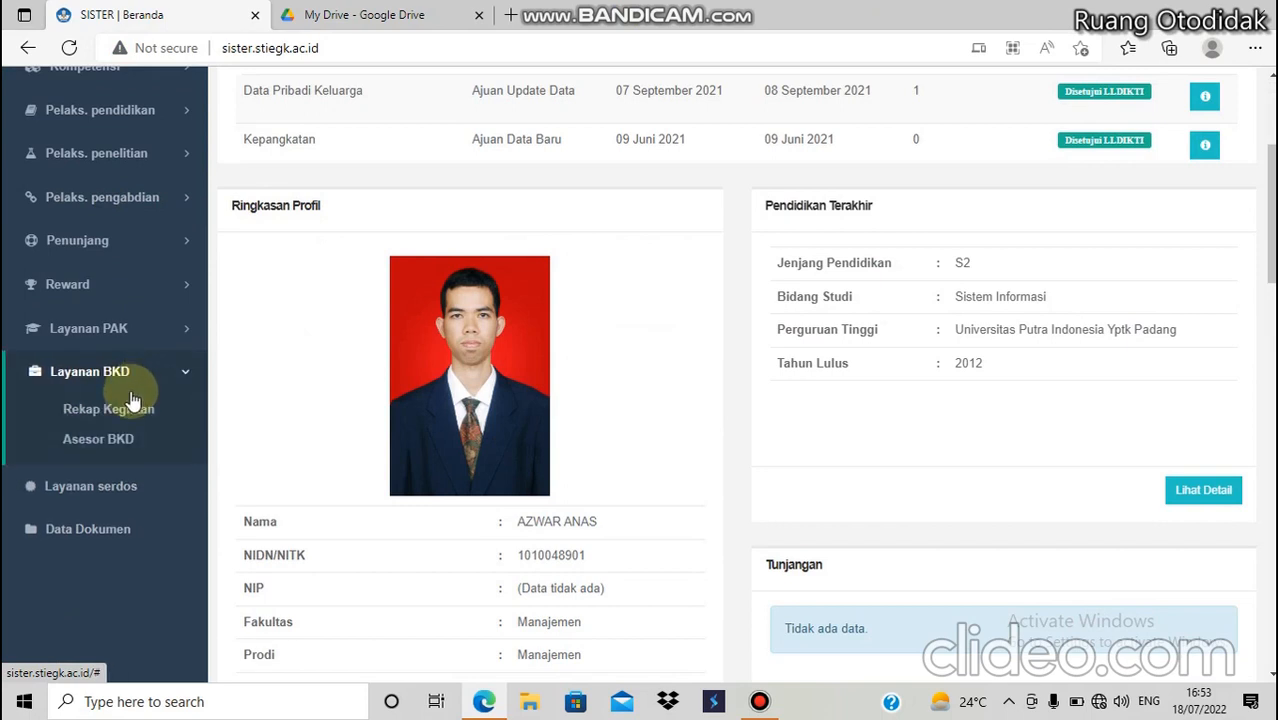
{"action": "left_click", "coordinate": [127, 415]}
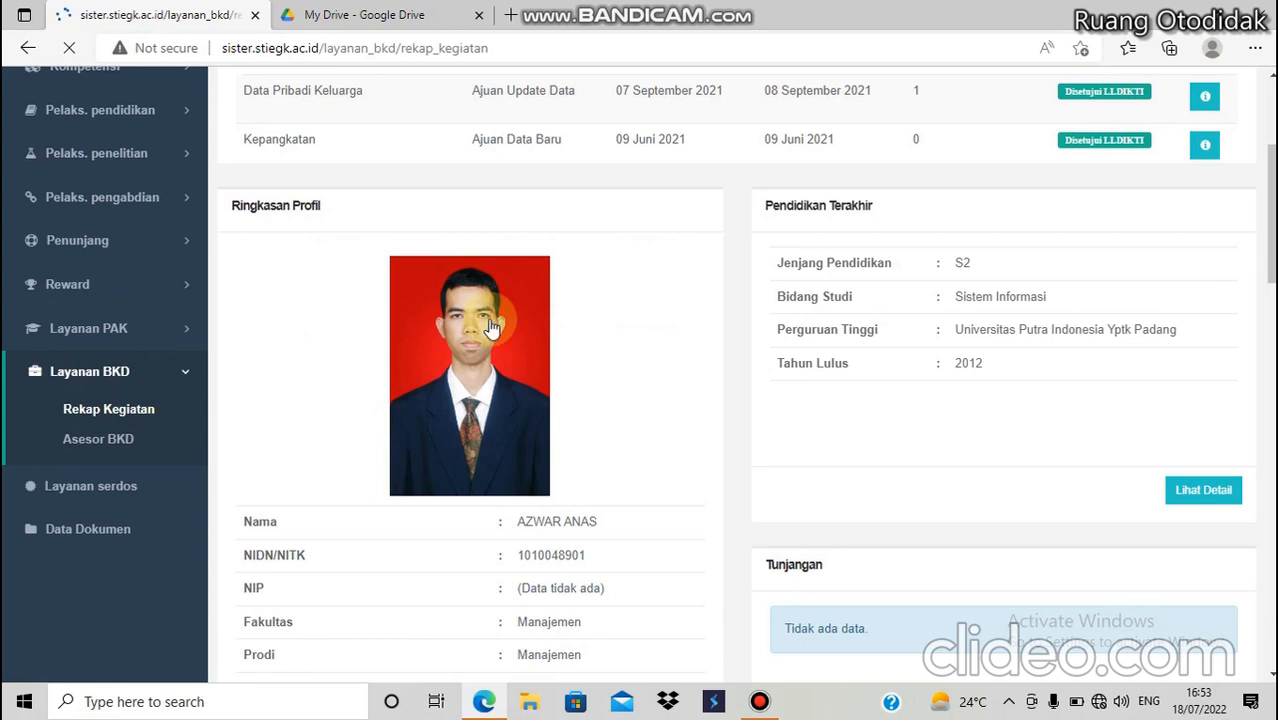
Open the performance report (Laporan Kinerja) form for the 2021/2022 Genap semester.
{"action": "scroll", "coordinate": [490, 326], "scroll_direction": "down", "scroll_amount": 3}
{"action": "scroll", "coordinate": [490, 326], "scroll_direction": "down", "scroll_amount": 3}
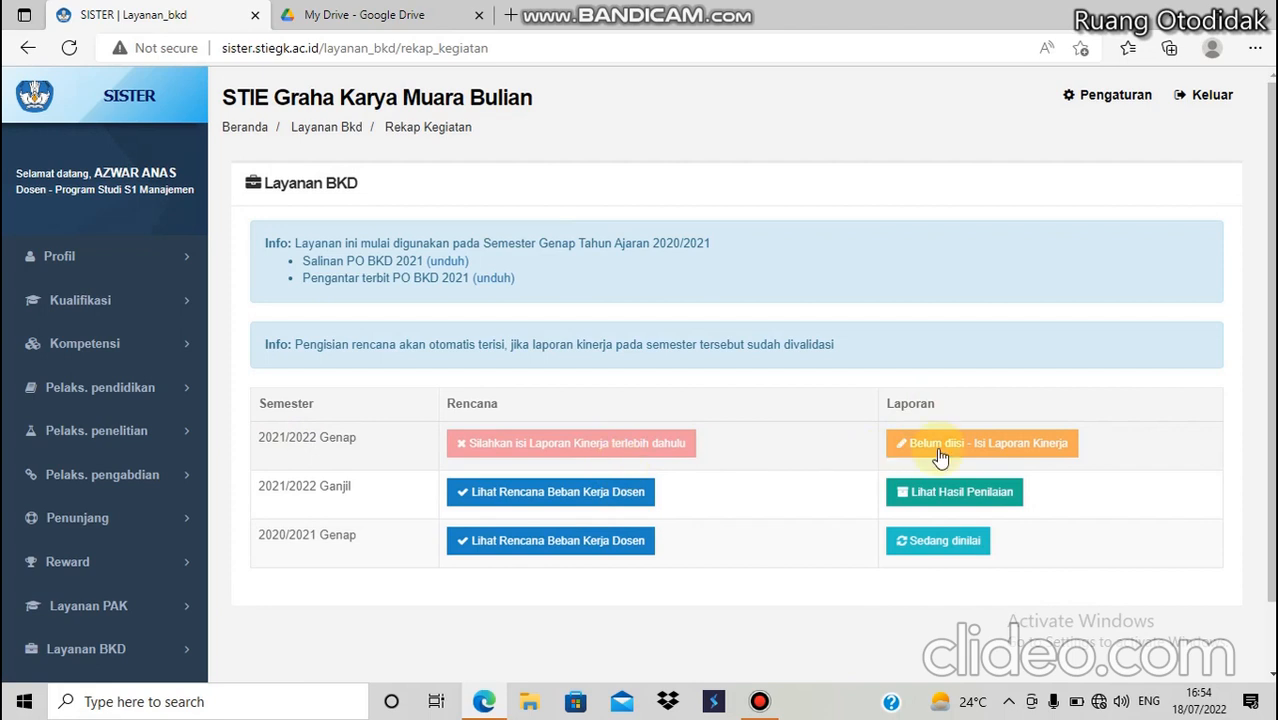
{"action": "left_click", "coordinate": [983, 447]}
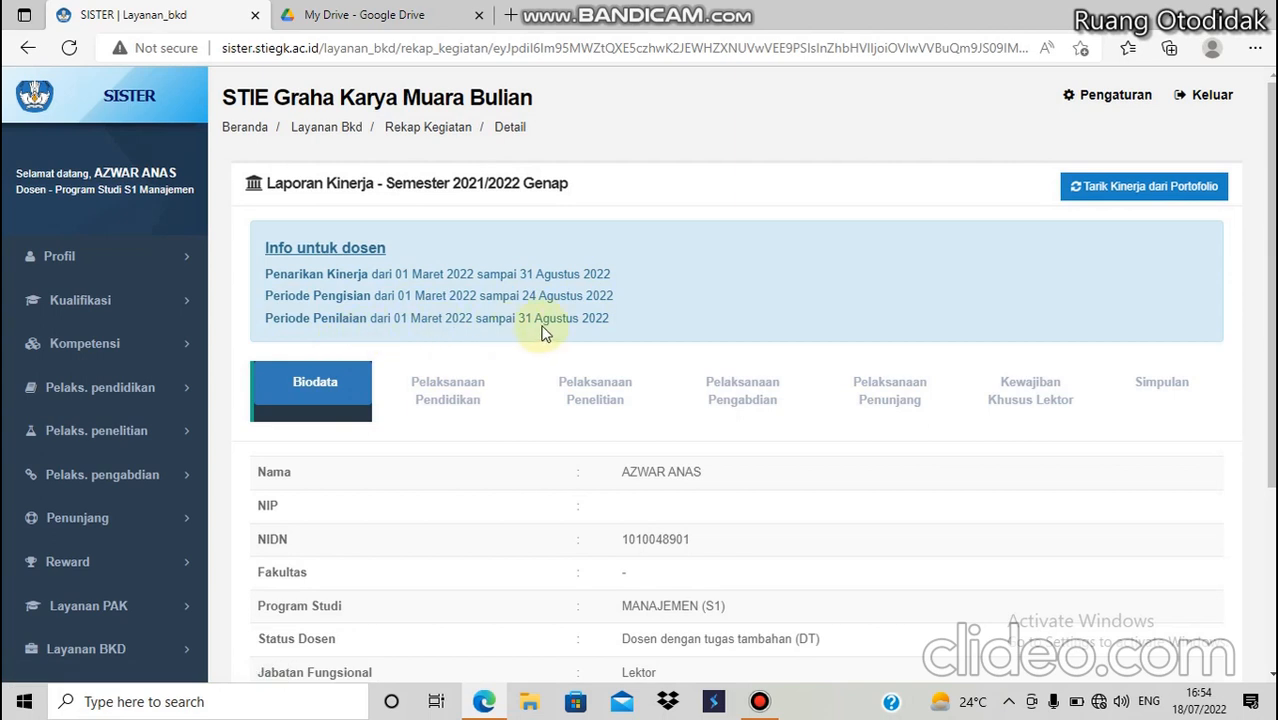
Review the lecturer's Biodata in the report, checking the Jabatan and Status Dosen entries.
{"action": "scroll", "coordinate": [542, 328], "scroll_direction": "down", "scroll_amount": 2}
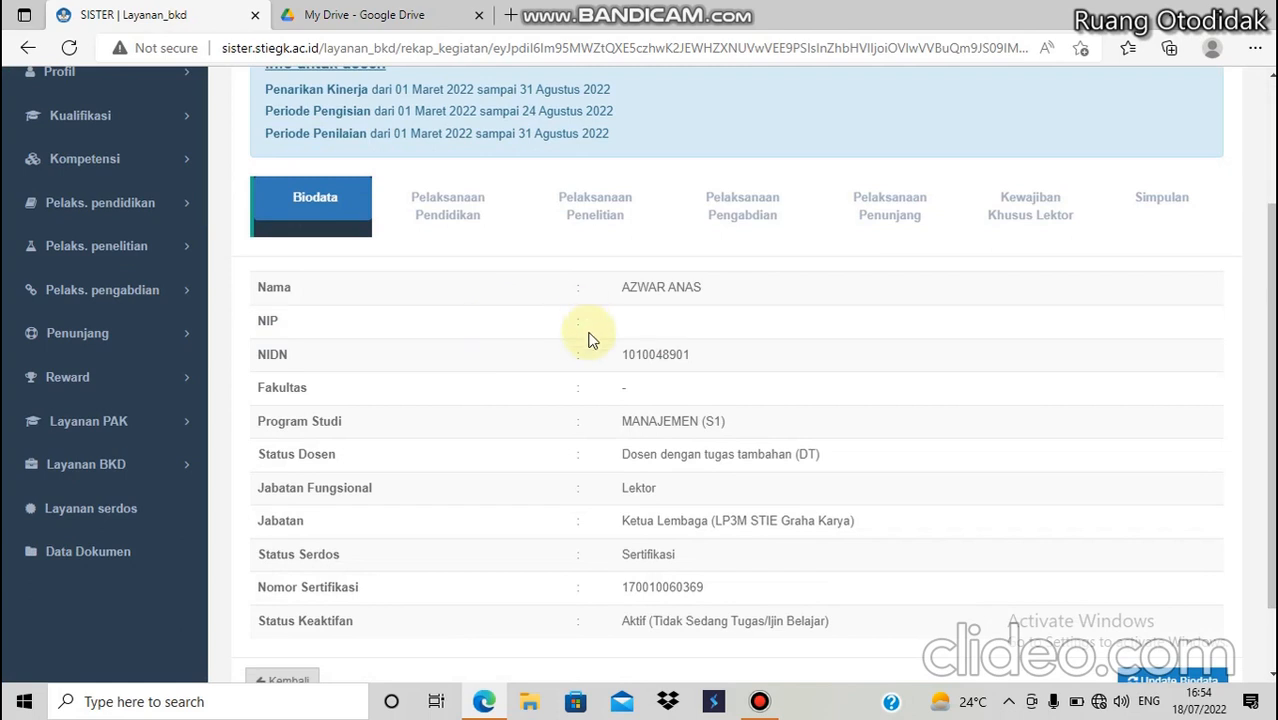
{"action": "scroll", "coordinate": [733, 435], "scroll_direction": "down", "scroll_amount": 1}
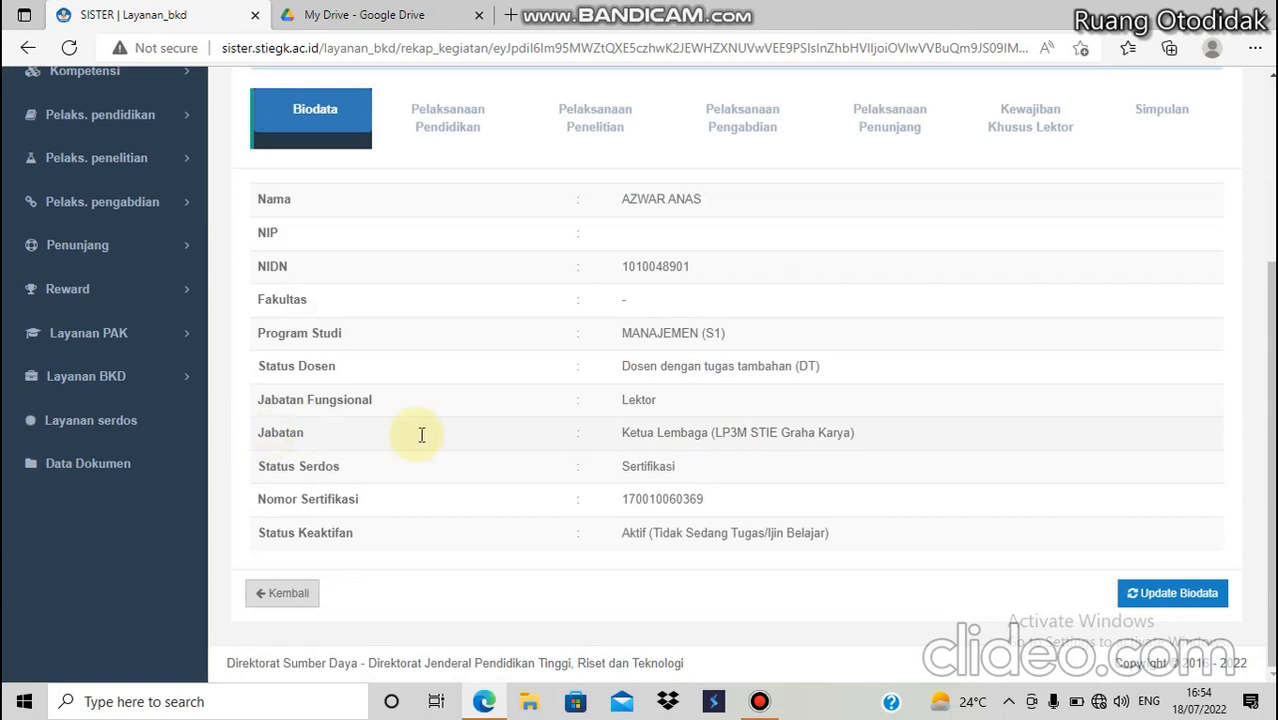
{"action": "left_click_drag", "start_coordinate": [271, 433], "coordinate": [637, 433]}
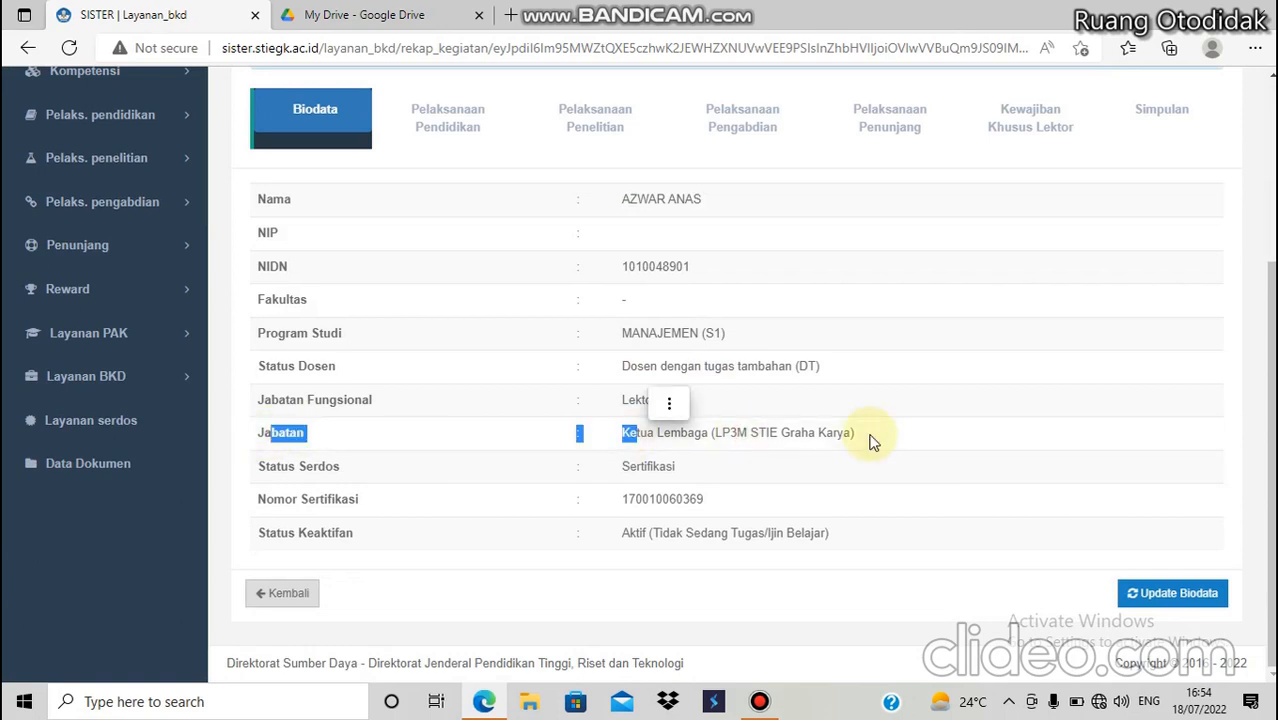
{"action": "left_click", "coordinate": [876, 435]}
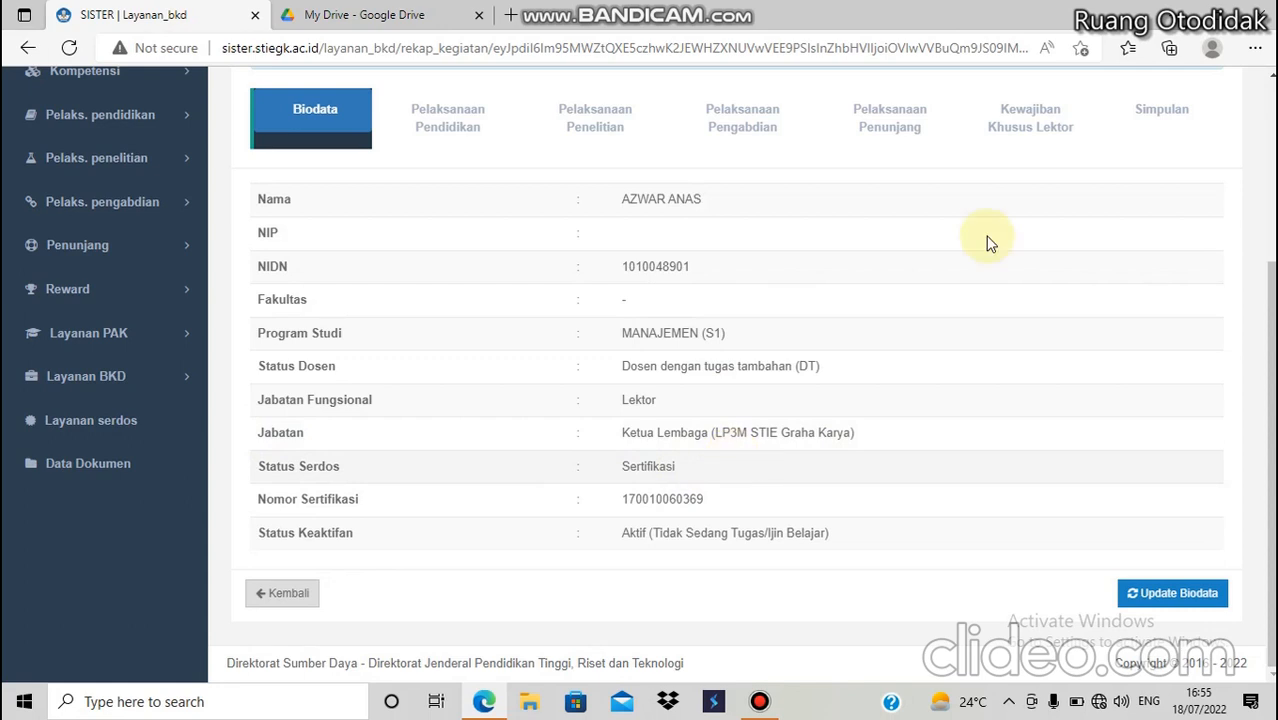
{"action": "scroll", "coordinate": [662, 296], "scroll_direction": "up", "scroll_amount": 1}
{"action": "scroll", "coordinate": [662, 296], "scroll_direction": "down", "scroll_amount": 1}
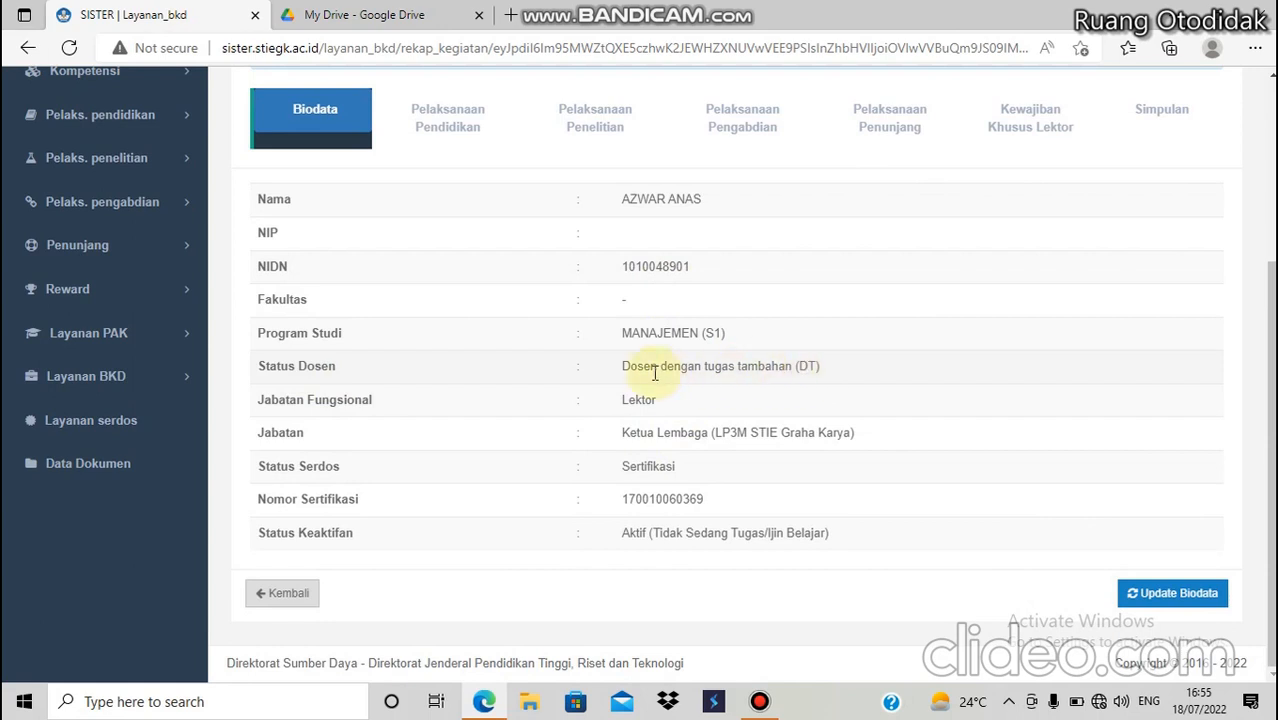
Open the report's Simpulan section and examine the Kewajiban BKD requirements, sks and status table.
{"action": "scroll", "coordinate": [744, 374], "scroll_direction": "up", "scroll_amount": 2}
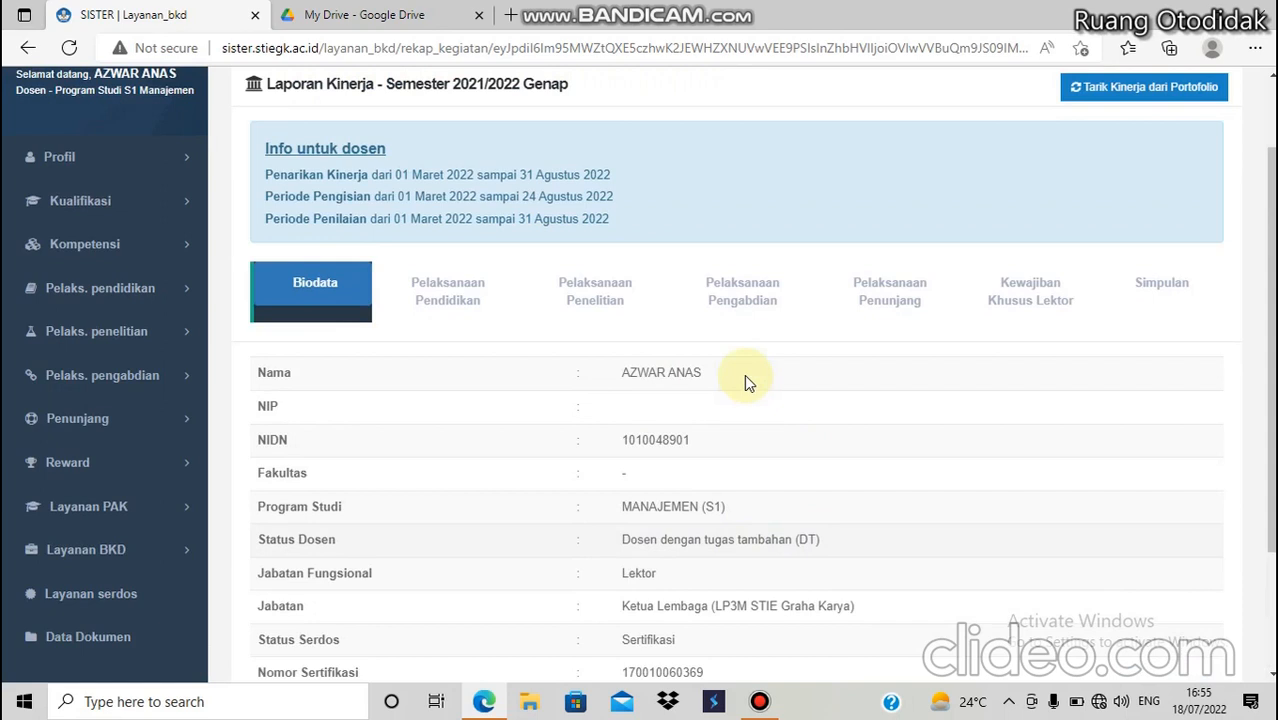
{"action": "left_click", "coordinate": [1162, 300]}
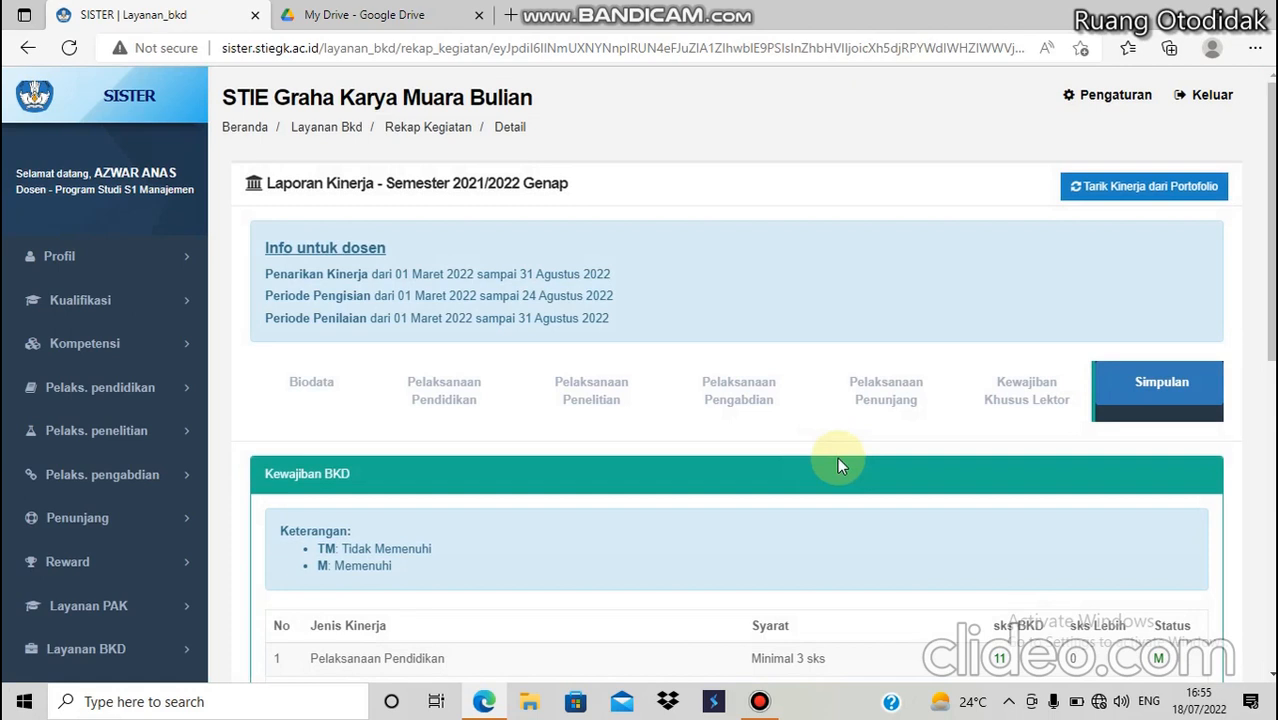
{"action": "scroll", "coordinate": [839, 460], "scroll_direction": "down", "scroll_amount": 2}
{"action": "scroll", "coordinate": [503, 475], "scroll_direction": "down", "scroll_amount": 1}
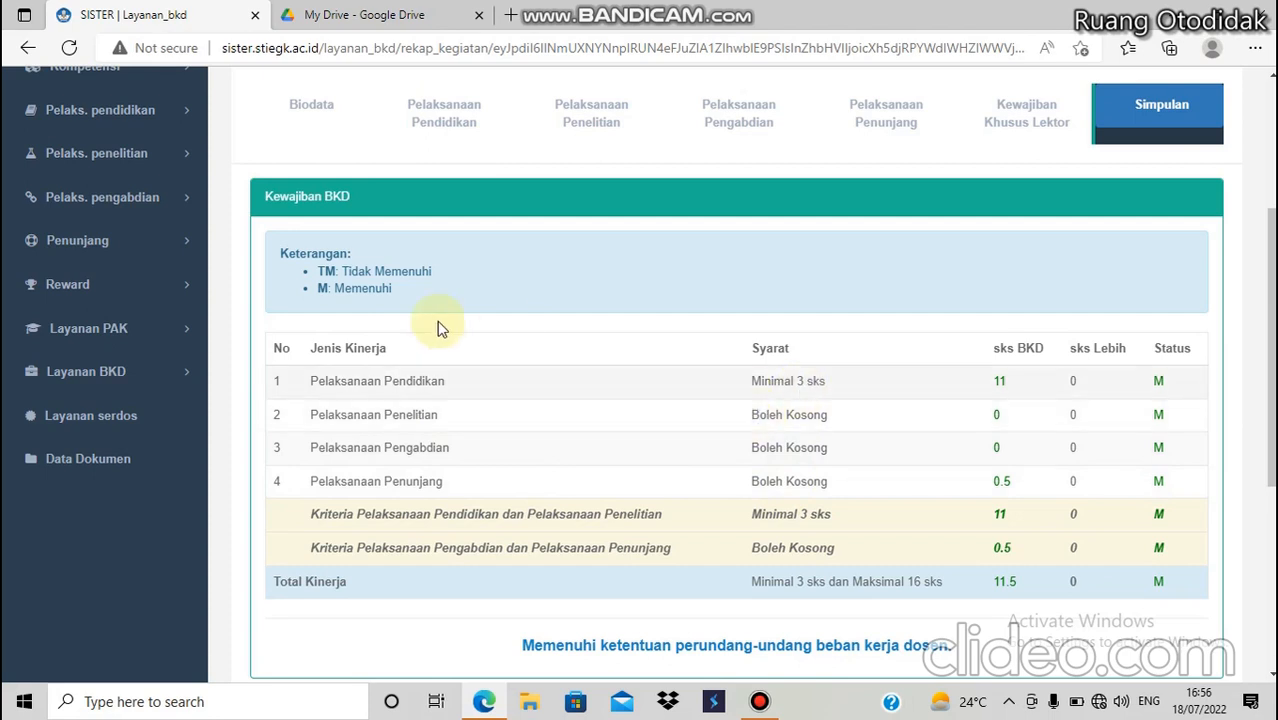
Open the Pelaksanaan Pendidikan section and examine the claimed lecture classes, their sks, status and teaching evidence.
{"action": "scroll", "coordinate": [355, 307], "scroll_direction": "up", "scroll_amount": 1}
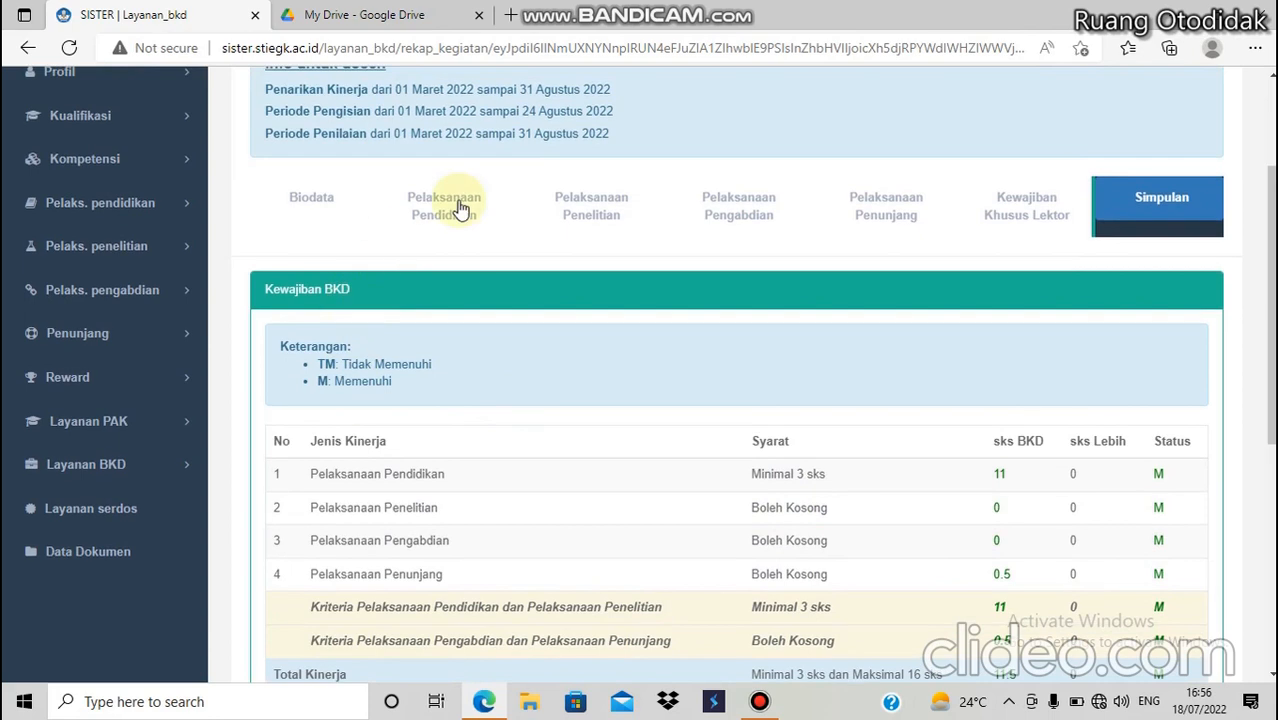
{"action": "left_click", "coordinate": [460, 208]}
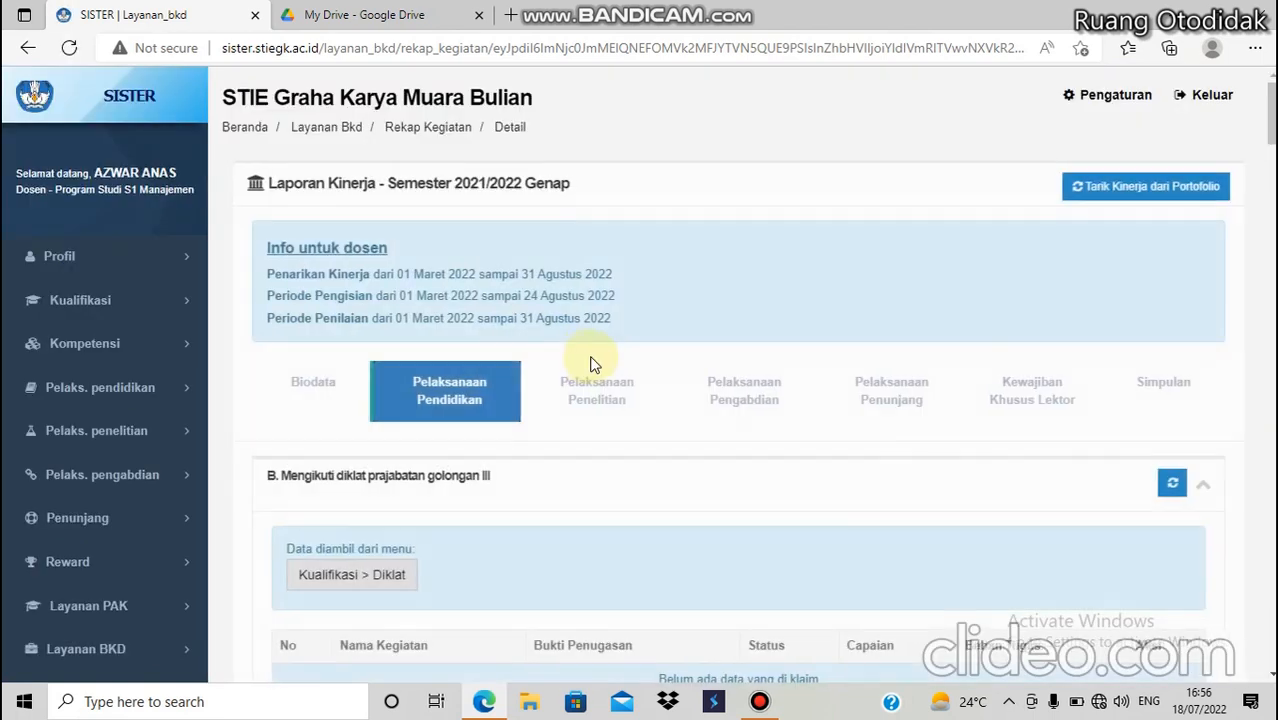
{"action": "scroll", "coordinate": [595, 364], "scroll_direction": "down", "scroll_amount": 6}
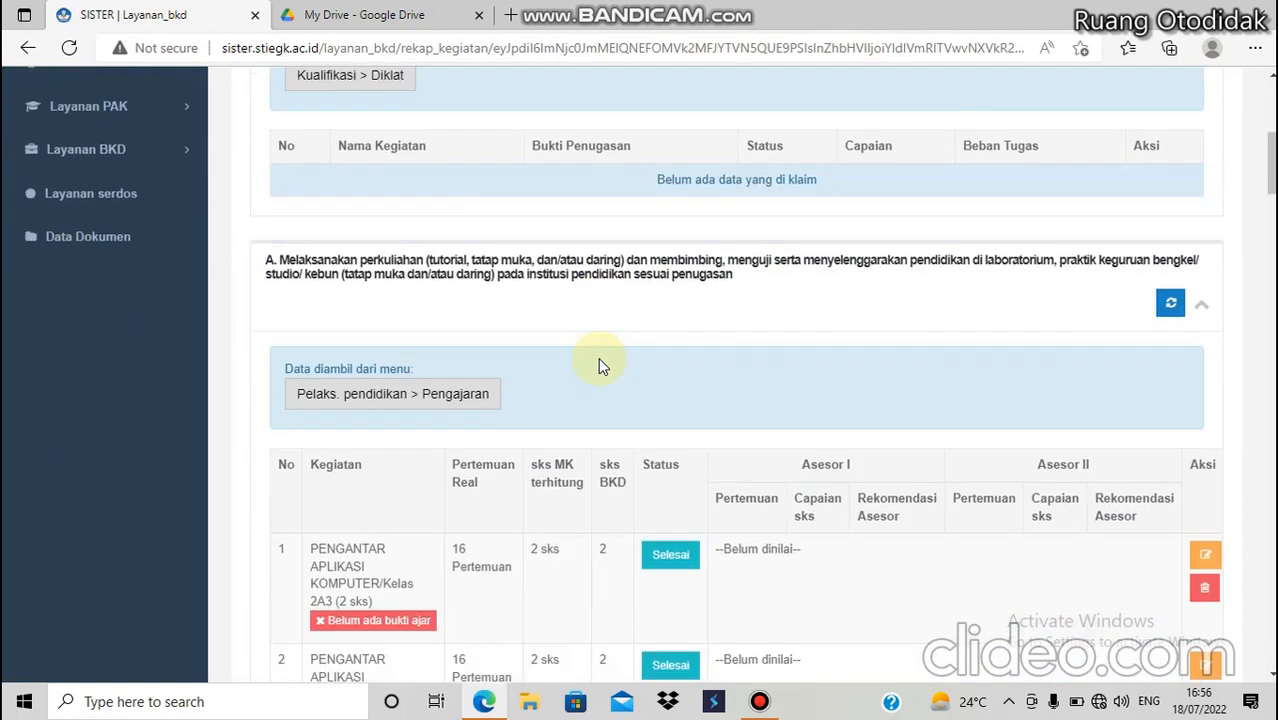
{"action": "scroll", "coordinate": [598, 357], "scroll_direction": "down", "scroll_amount": 2}
{"action": "scroll", "coordinate": [597, 360], "scroll_direction": "up", "scroll_amount": 1}
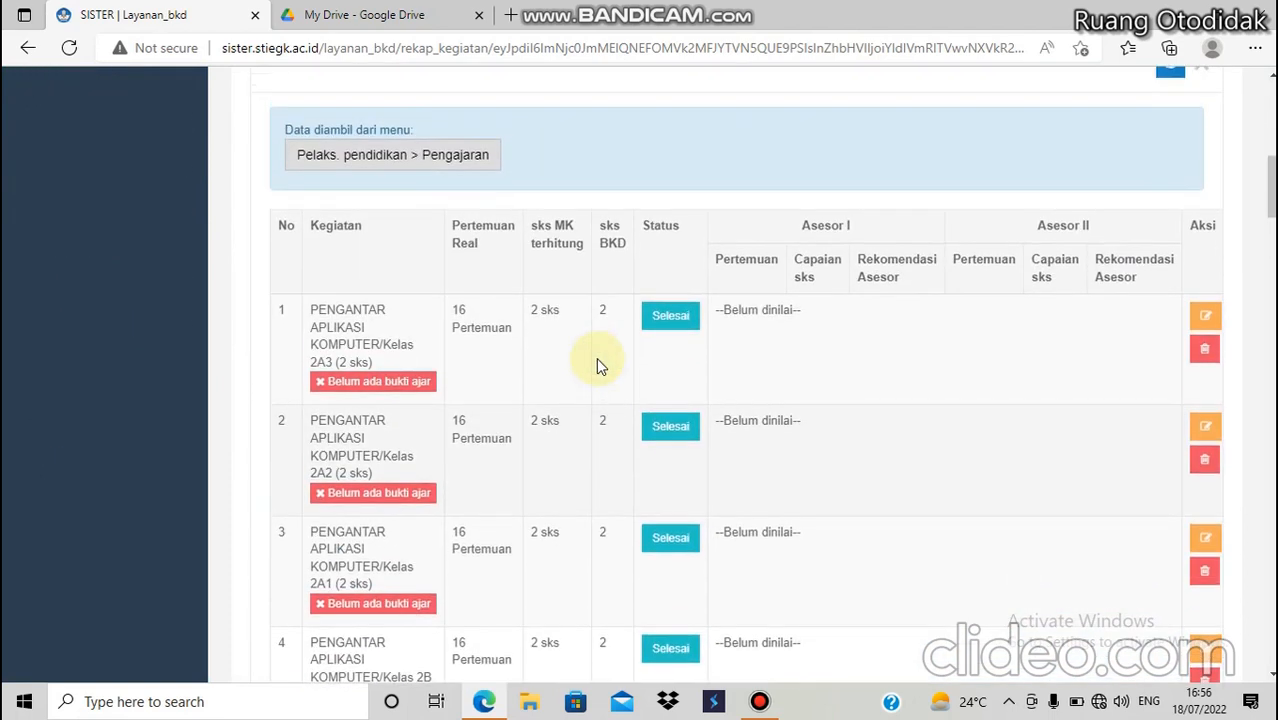
{"action": "scroll", "coordinate": [562, 364], "scroll_direction": "up", "scroll_amount": 1}
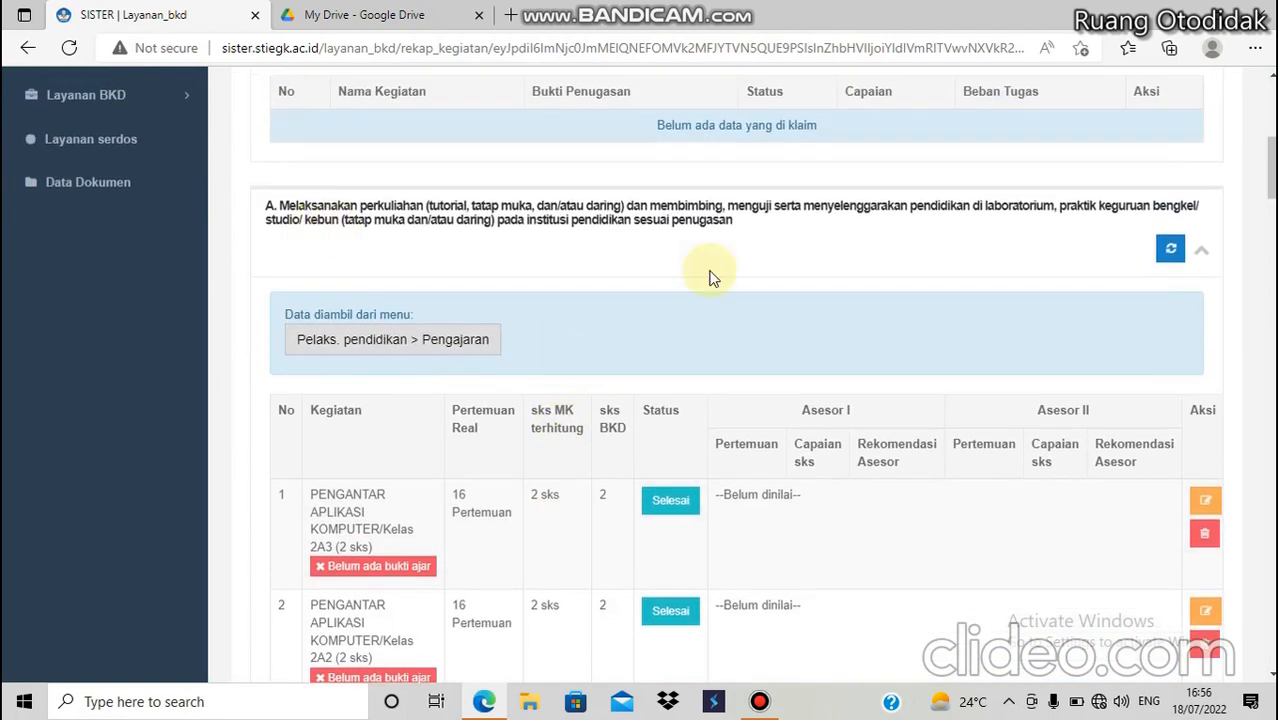
{"action": "scroll", "coordinate": [697, 287], "scroll_direction": "down", "scroll_amount": 3}
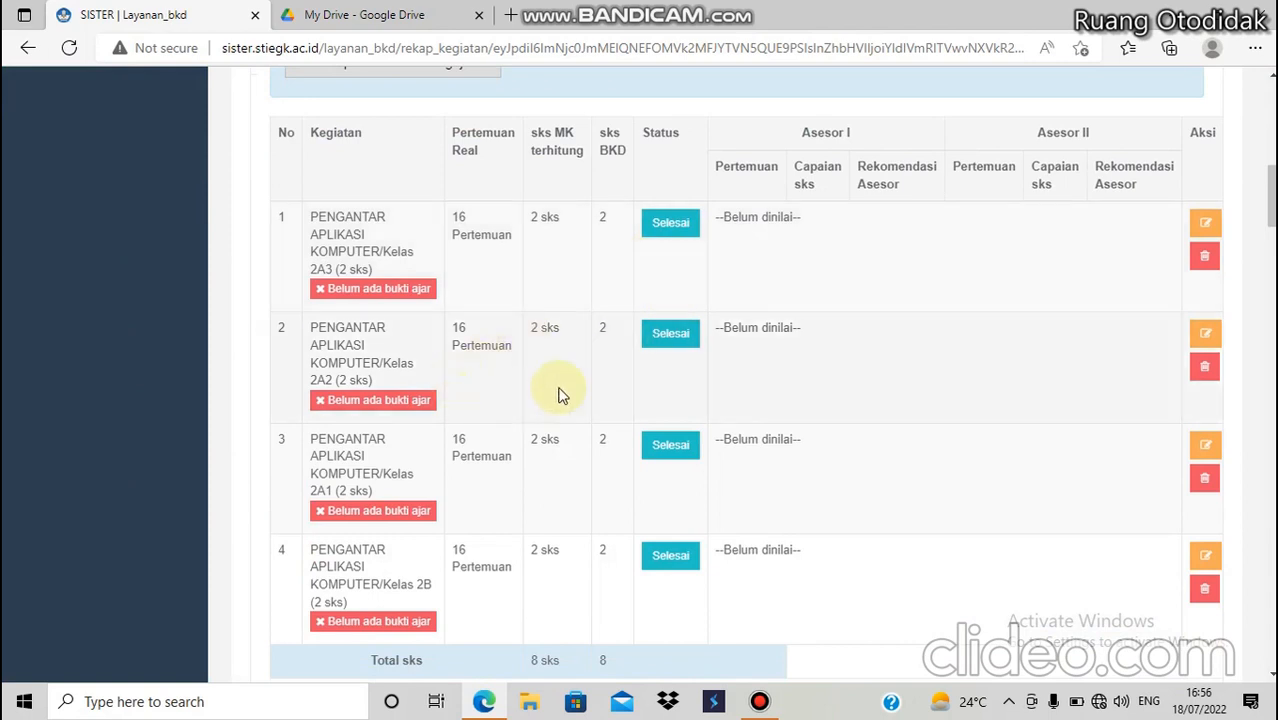
{"action": "scroll", "coordinate": [560, 395], "scroll_direction": "up", "scroll_amount": 10}
{"action": "scroll", "coordinate": [560, 395], "scroll_direction": "down", "scroll_amount": 5}
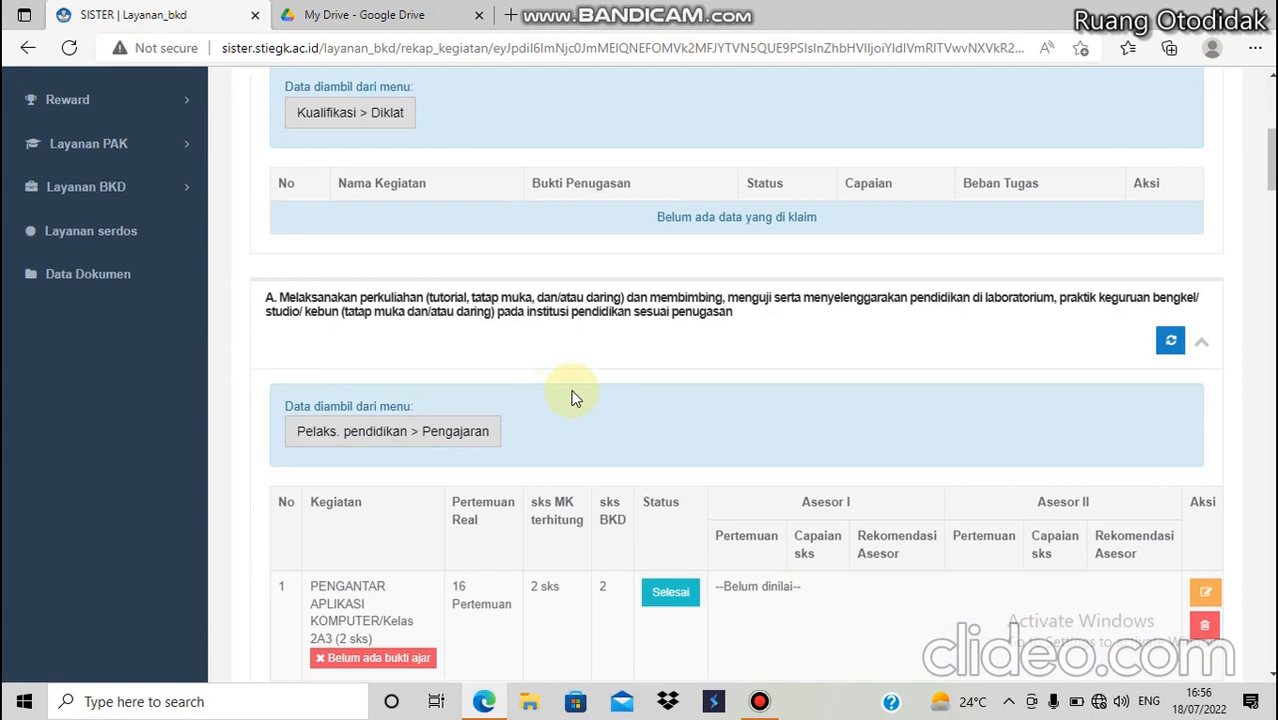
{"action": "scroll", "coordinate": [575, 398], "scroll_direction": "down", "scroll_amount": 2}
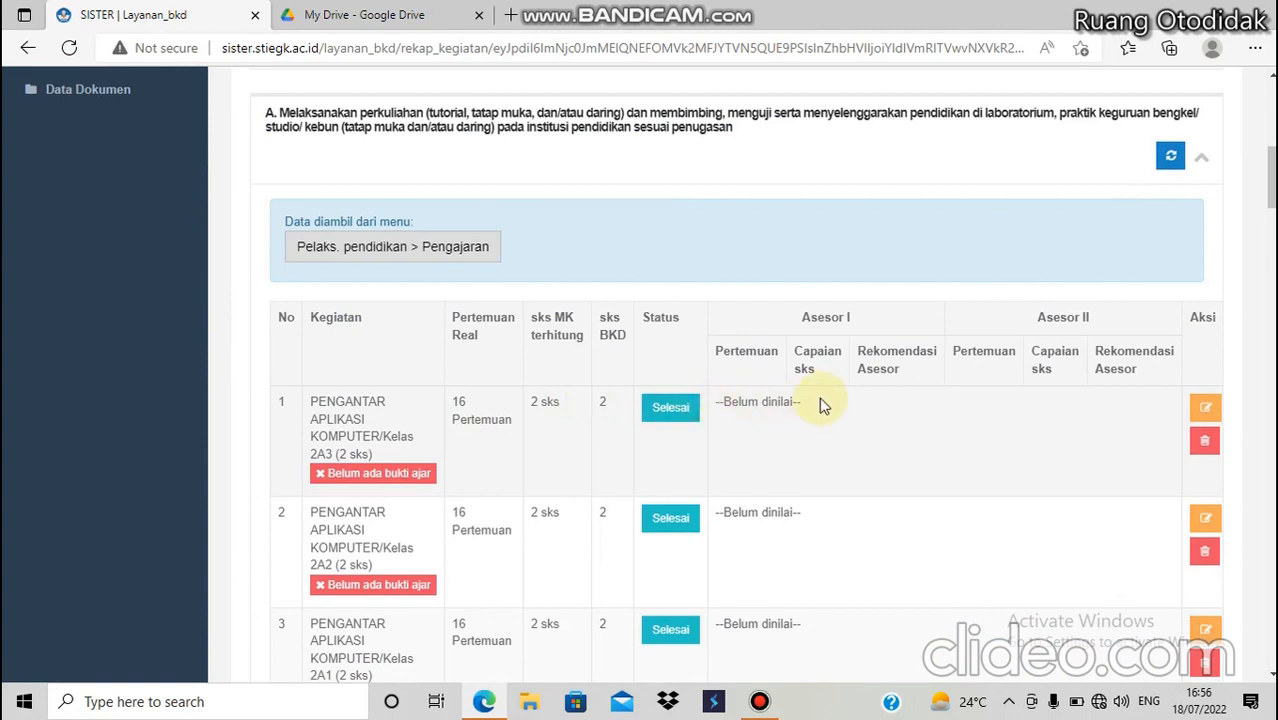
{"action": "scroll", "coordinate": [712, 463], "scroll_direction": "down", "scroll_amount": 1}
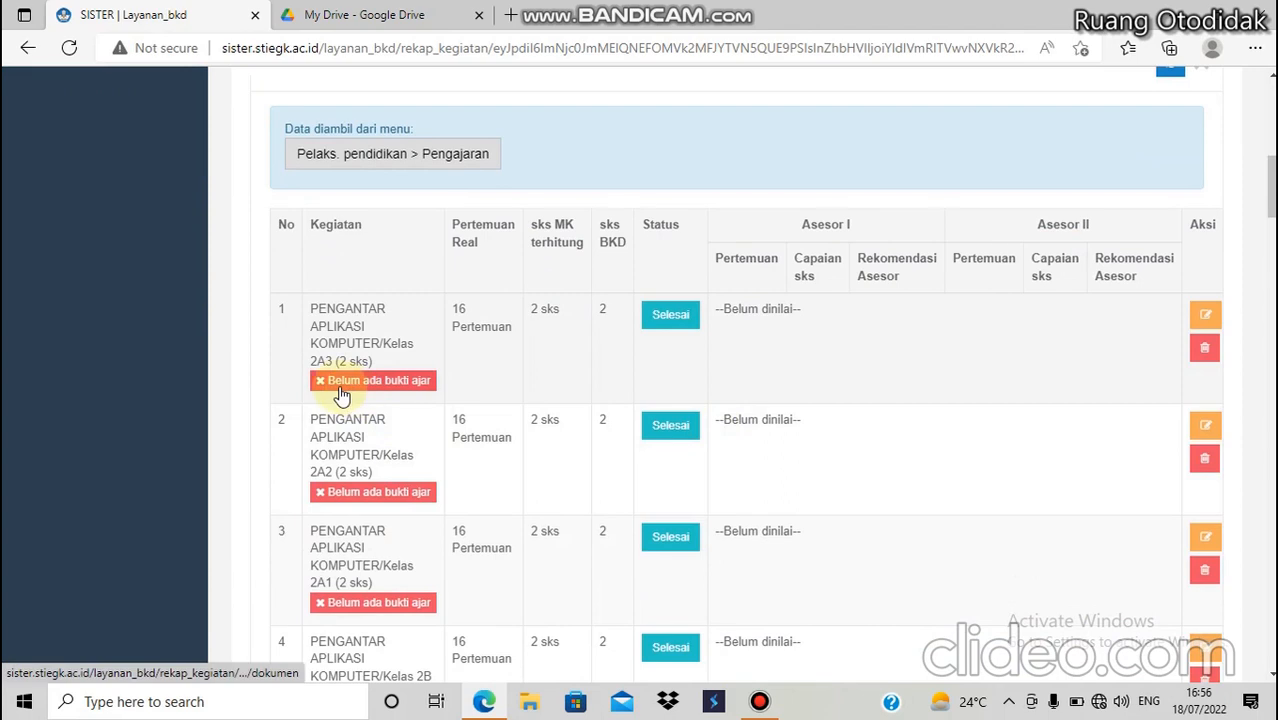
{"action": "scroll", "coordinate": [477, 395], "scroll_direction": "down", "scroll_amount": 1}
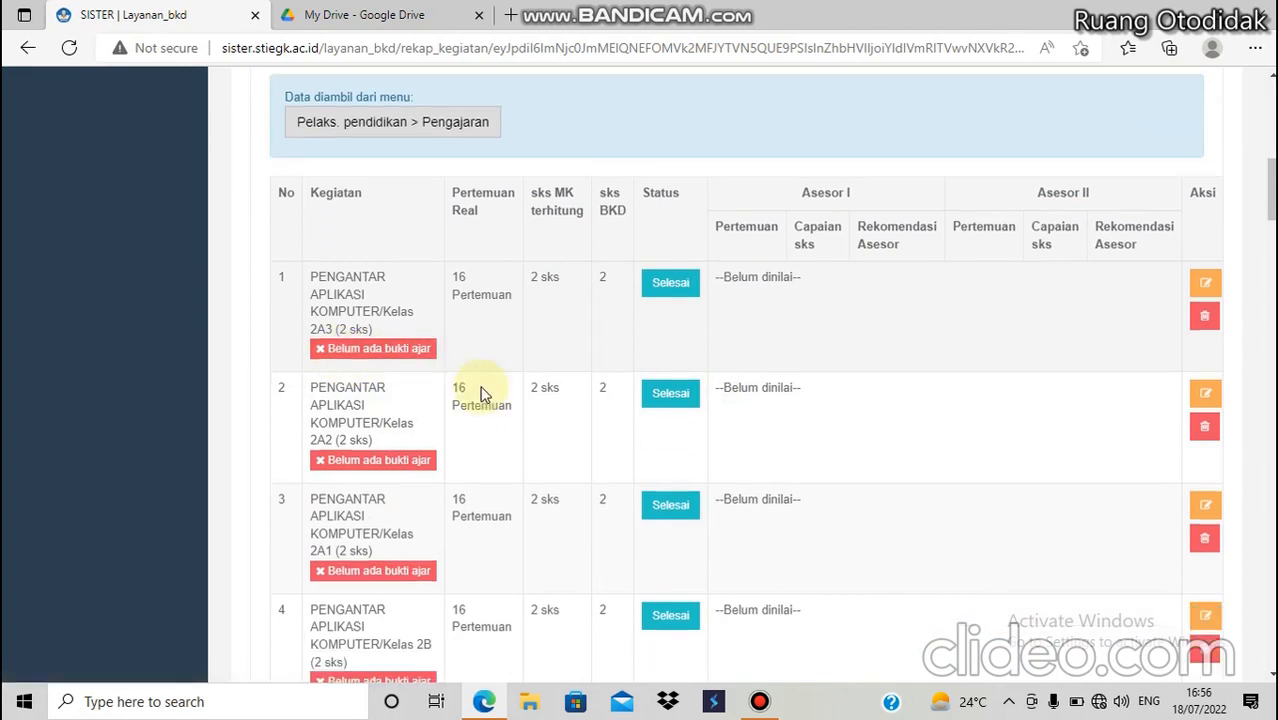
{"action": "scroll", "coordinate": [477, 395], "scroll_direction": "up", "scroll_amount": 2}
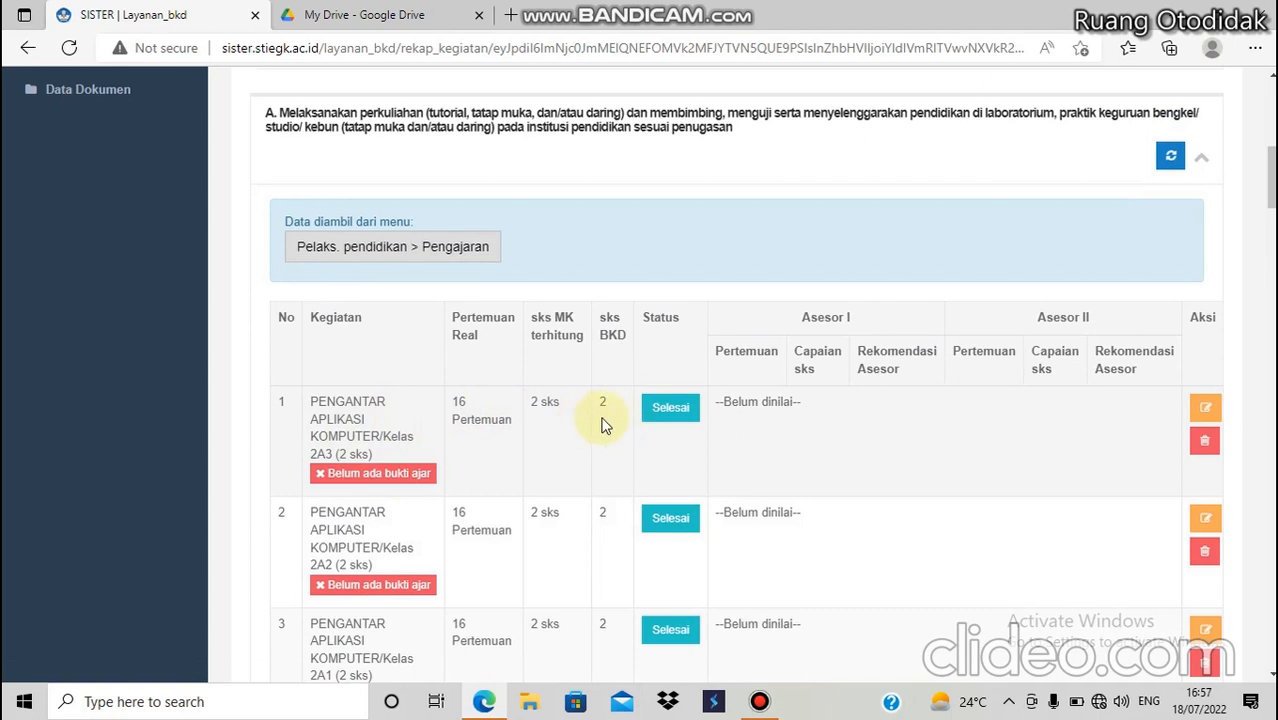
{"action": "scroll", "coordinate": [470, 458], "scroll_direction": "down", "scroll_amount": 3}
{"action": "scroll", "coordinate": [480, 460], "scroll_direction": "up", "scroll_amount": 2}
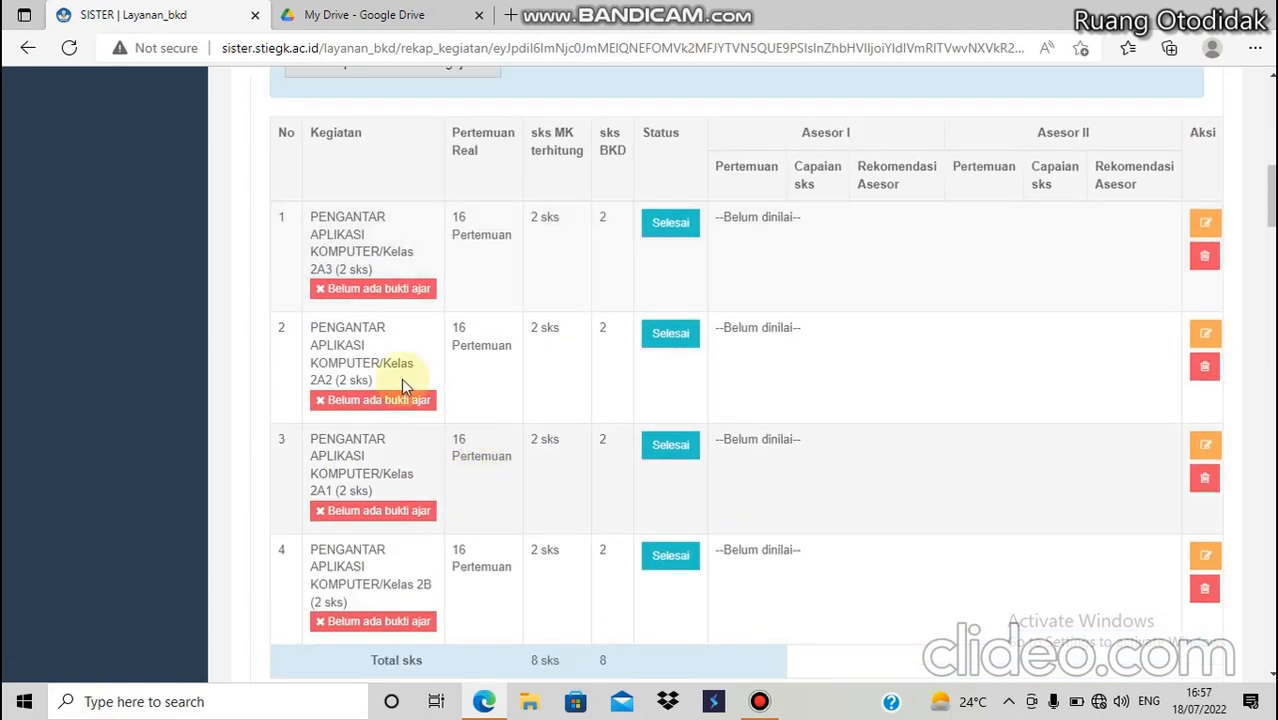
Open the teaching evidence page for PENGANTAR APLIKASI KOMPUTER class 2A3 and go to its Upload Dokumen form.
{"action": "left_click", "coordinate": [395, 292]}
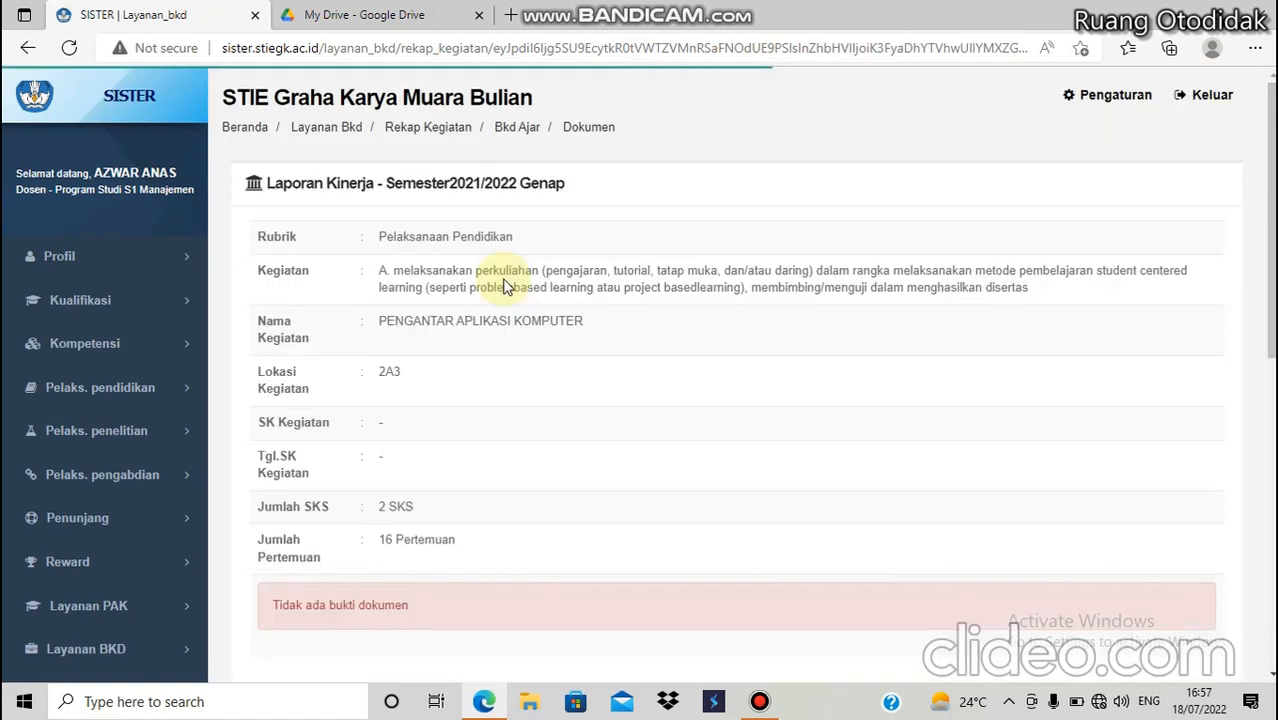
{"action": "scroll", "coordinate": [608, 354], "scroll_direction": "down", "scroll_amount": 3}
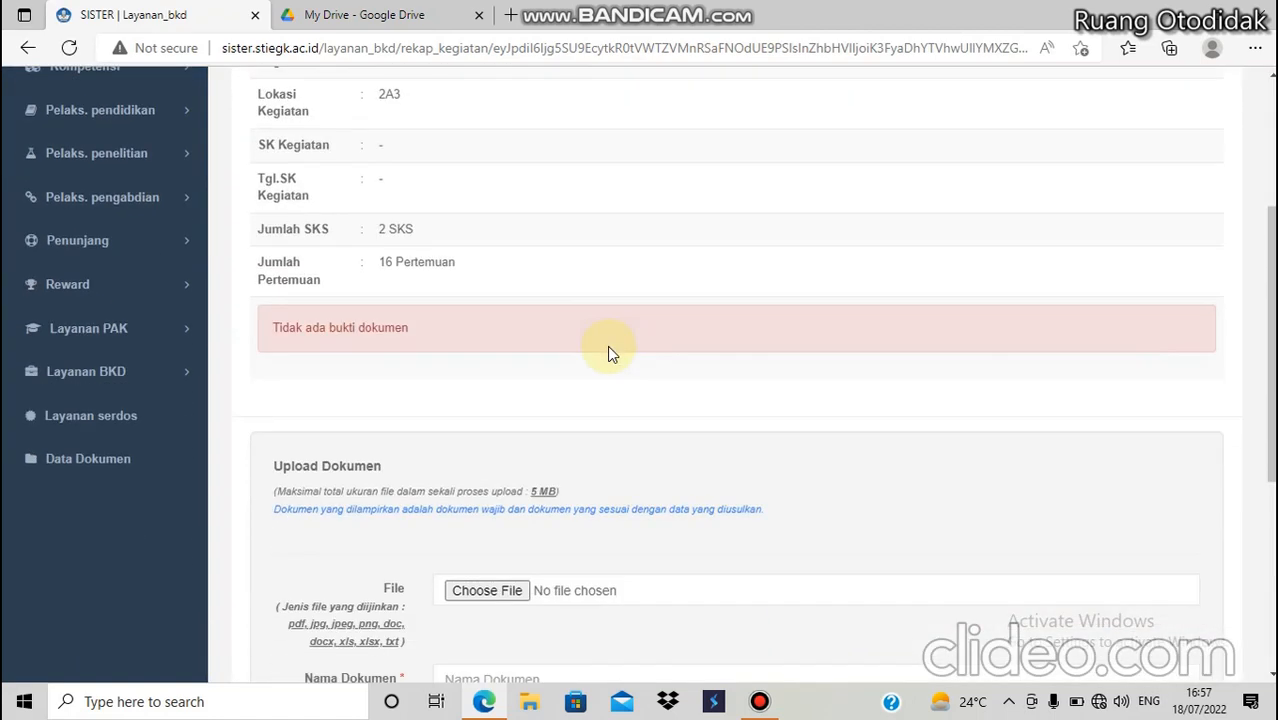
{"action": "scroll", "coordinate": [608, 354], "scroll_direction": "down", "scroll_amount": 1}
{"action": "scroll", "coordinate": [608, 354], "scroll_direction": "up", "scroll_amount": 1}
{"action": "scroll", "coordinate": [608, 352], "scroll_direction": "up", "scroll_amount": 2}
{"action": "scroll", "coordinate": [608, 352], "scroll_direction": "down", "scroll_amount": 5}
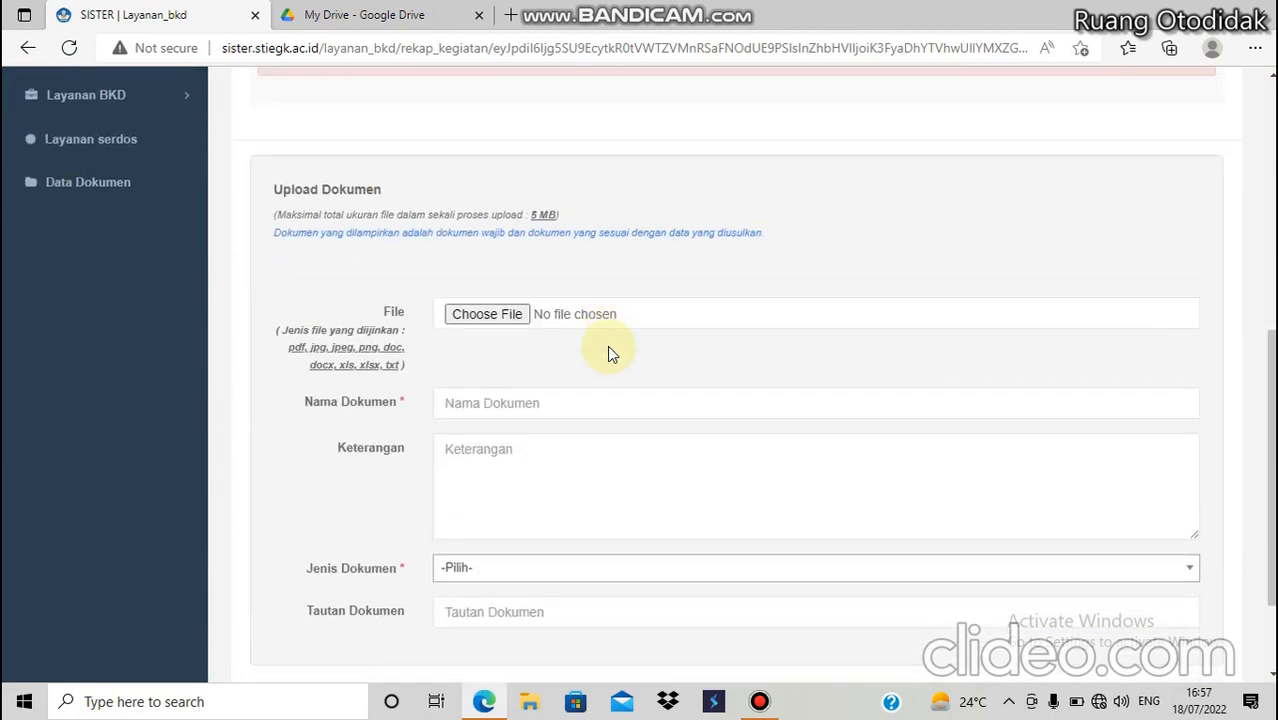
{"action": "scroll", "coordinate": [608, 350], "scroll_direction": "down", "scroll_amount": 1}
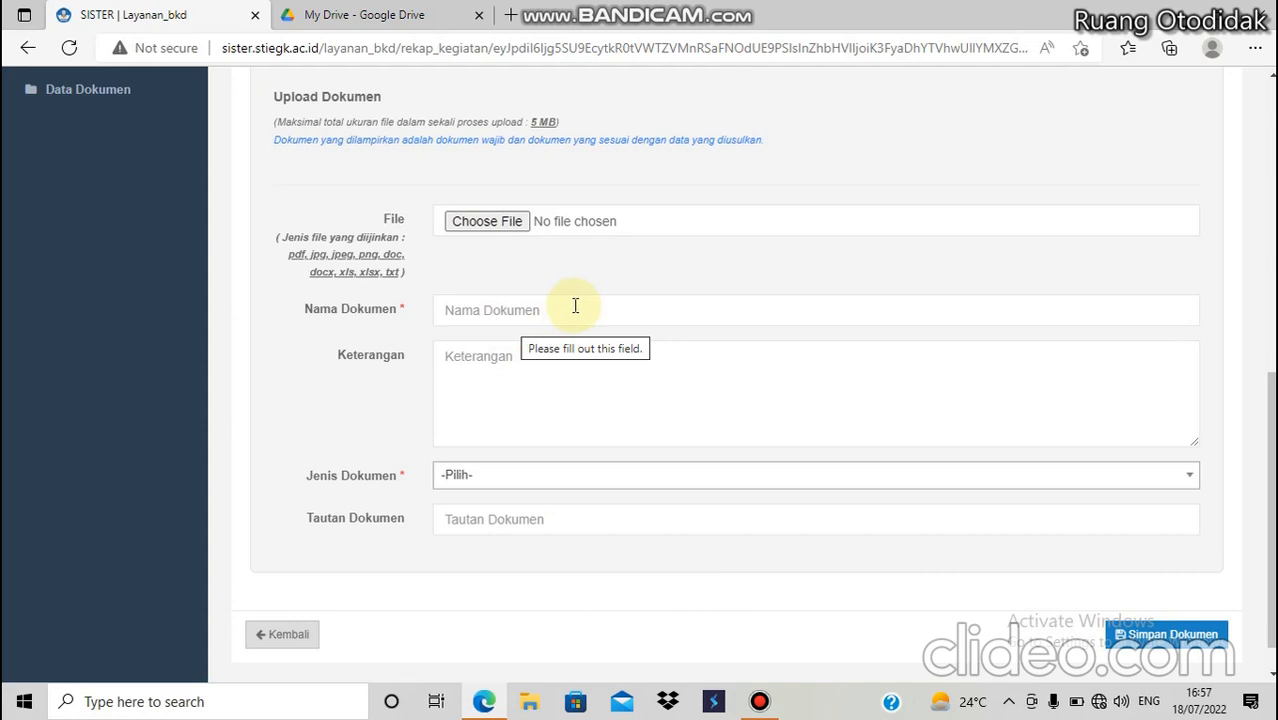
{"action": "left_click", "coordinate": [497, 228]}
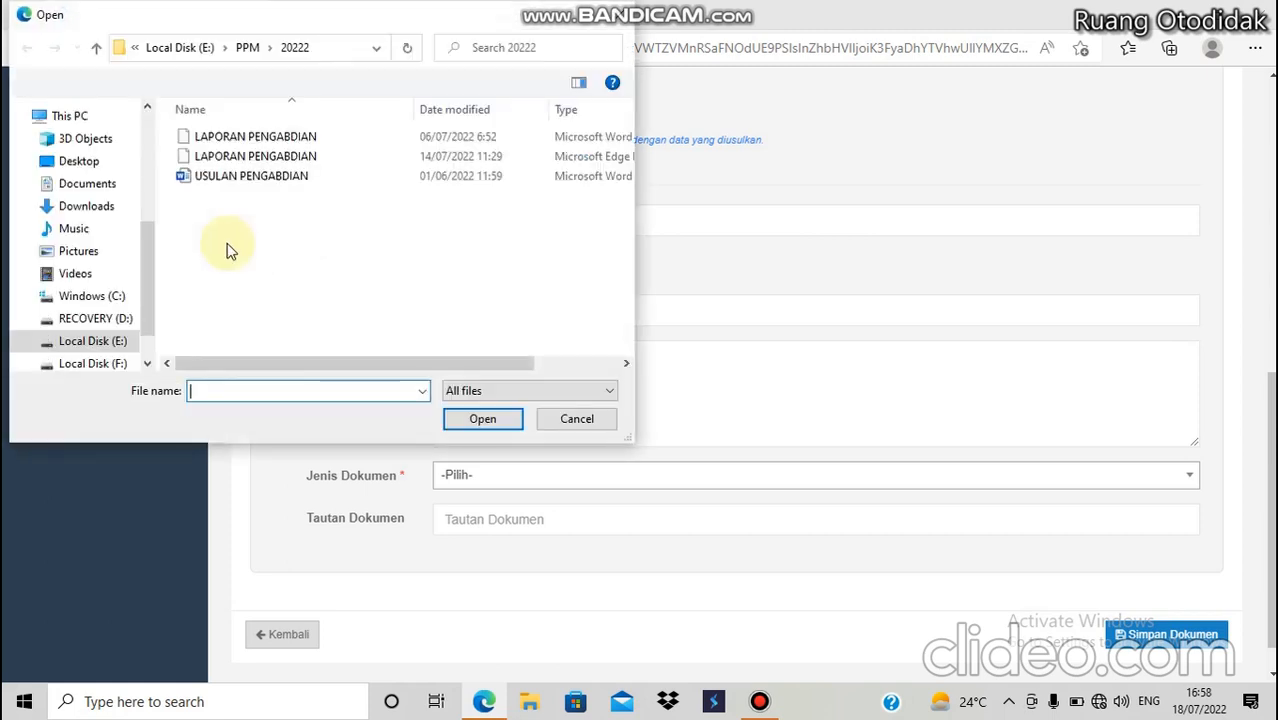
{"action": "left_click", "coordinate": [104, 205]}
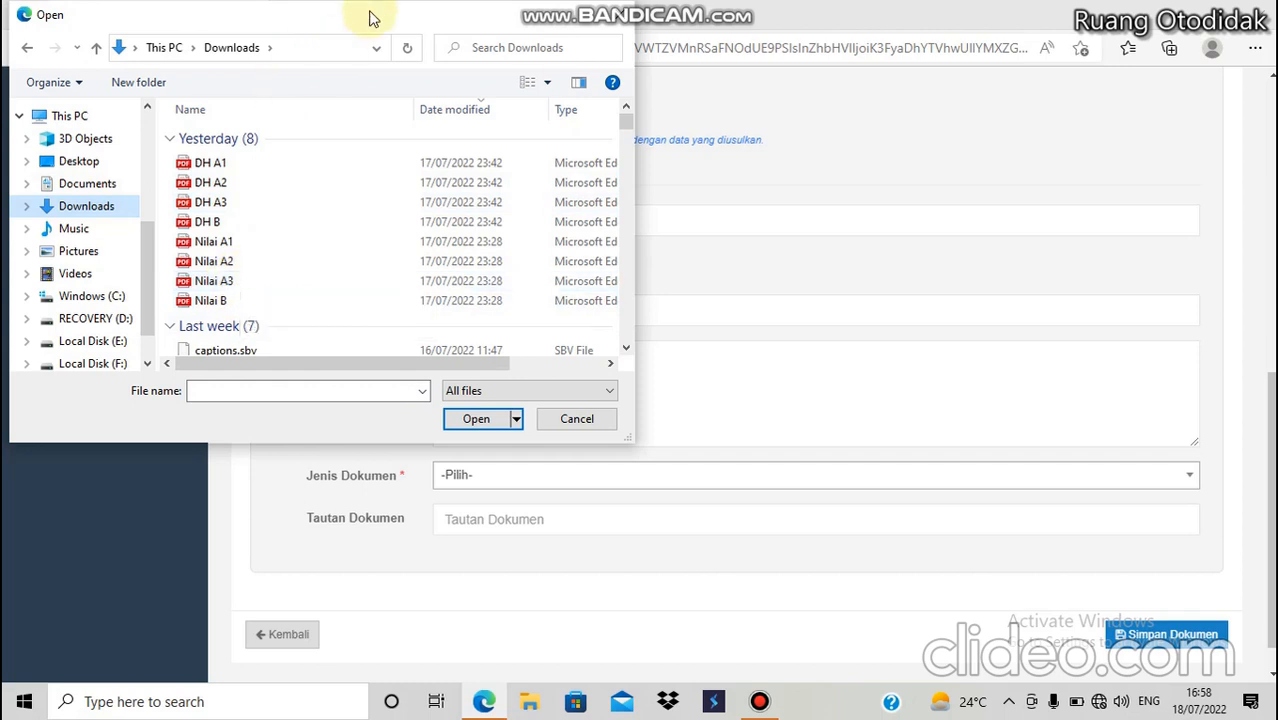
{"action": "left_click_drag", "start_coordinate": [351, 17], "coordinate": [561, 163]}
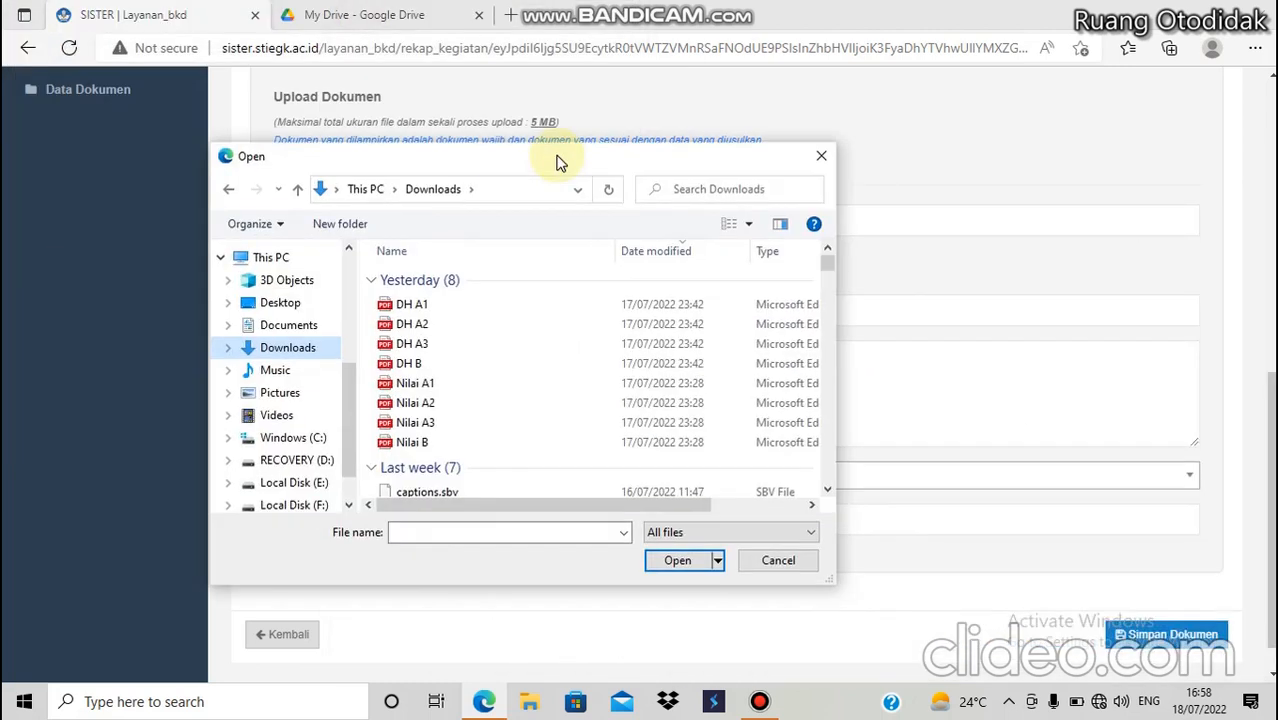
{"action": "left_click", "coordinate": [749, 566]}
Check which class the evidence page is for, and attach the file DH A3 from the Downloads folder to the upload form.
{"action": "scroll", "coordinate": [679, 417], "scroll_direction": "up", "scroll_amount": 5}
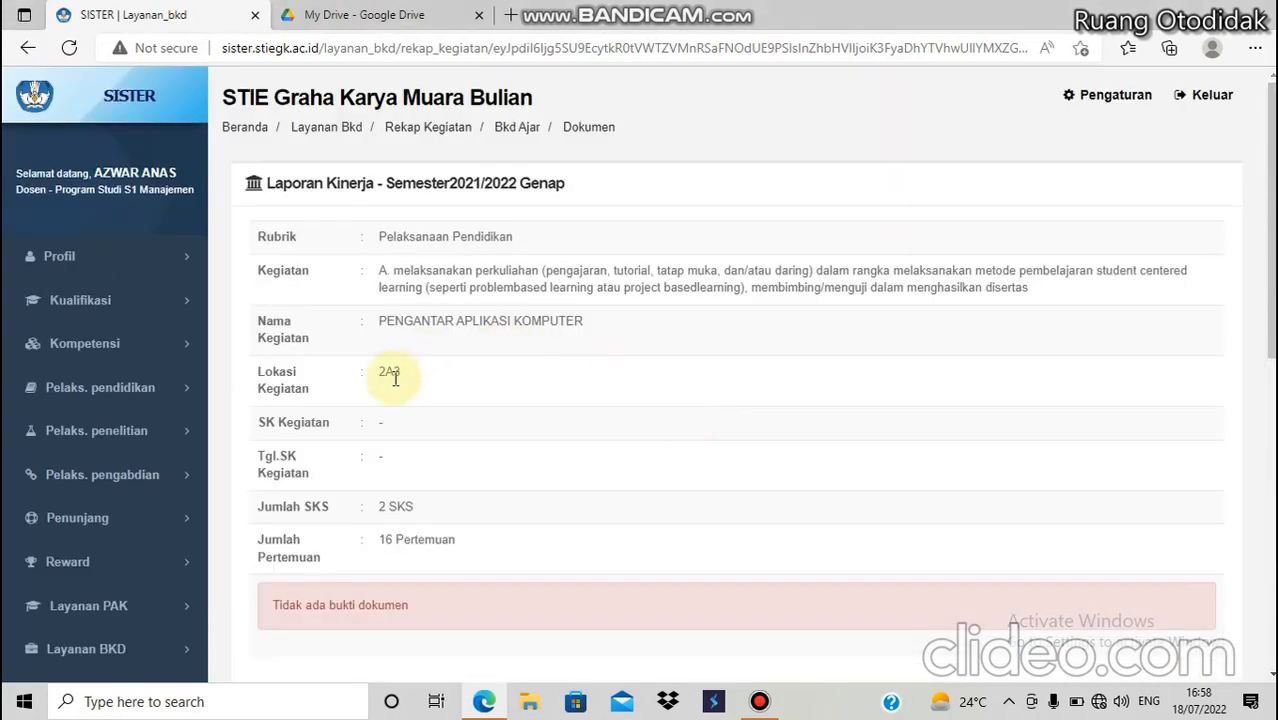
{"action": "scroll", "coordinate": [470, 400], "scroll_direction": "down", "scroll_amount": 5}
{"action": "left_click", "coordinate": [524, 408]}
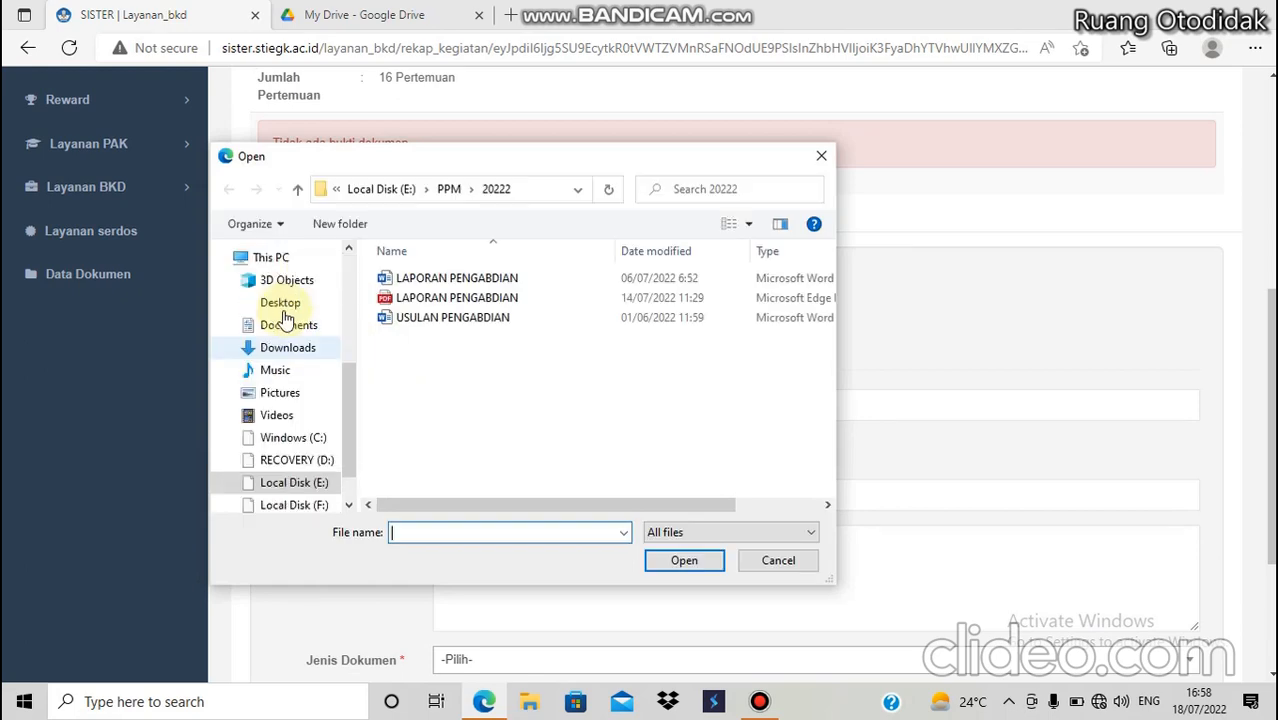
{"action": "left_click", "coordinate": [289, 349]}
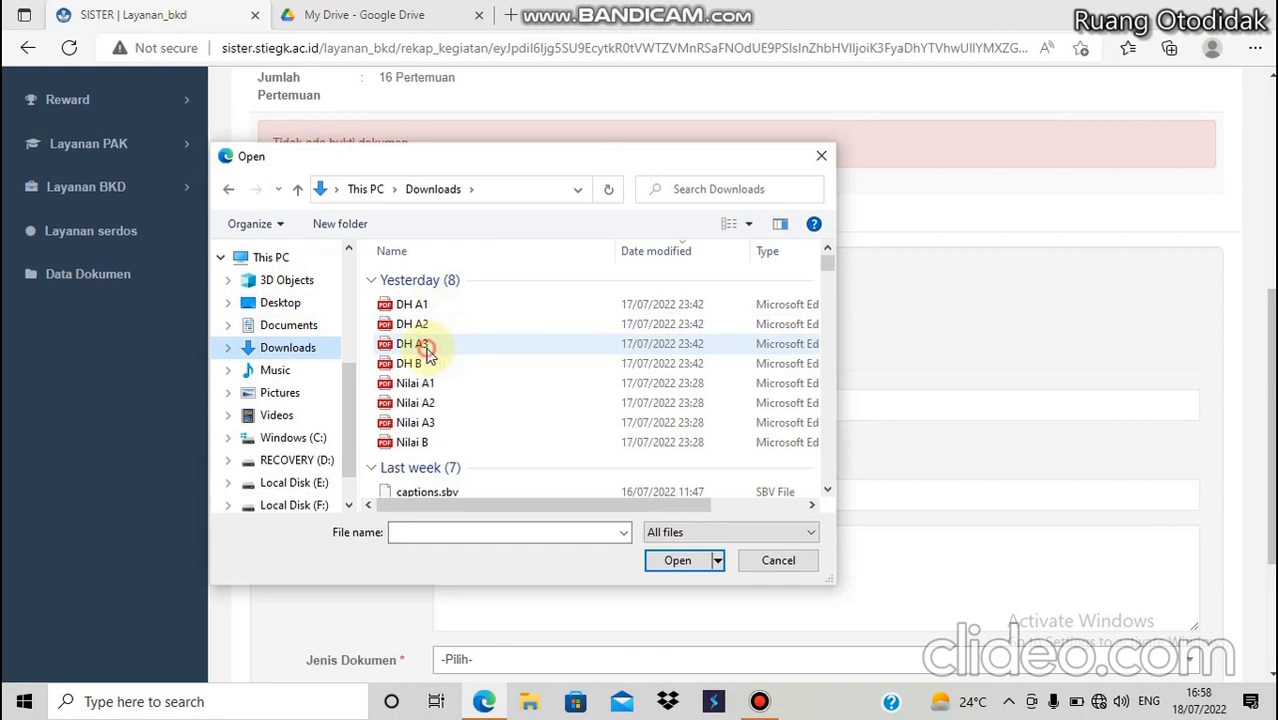
{"action": "left_click", "coordinate": [412, 344]}
{"action": "left_click", "coordinate": [677, 560]}
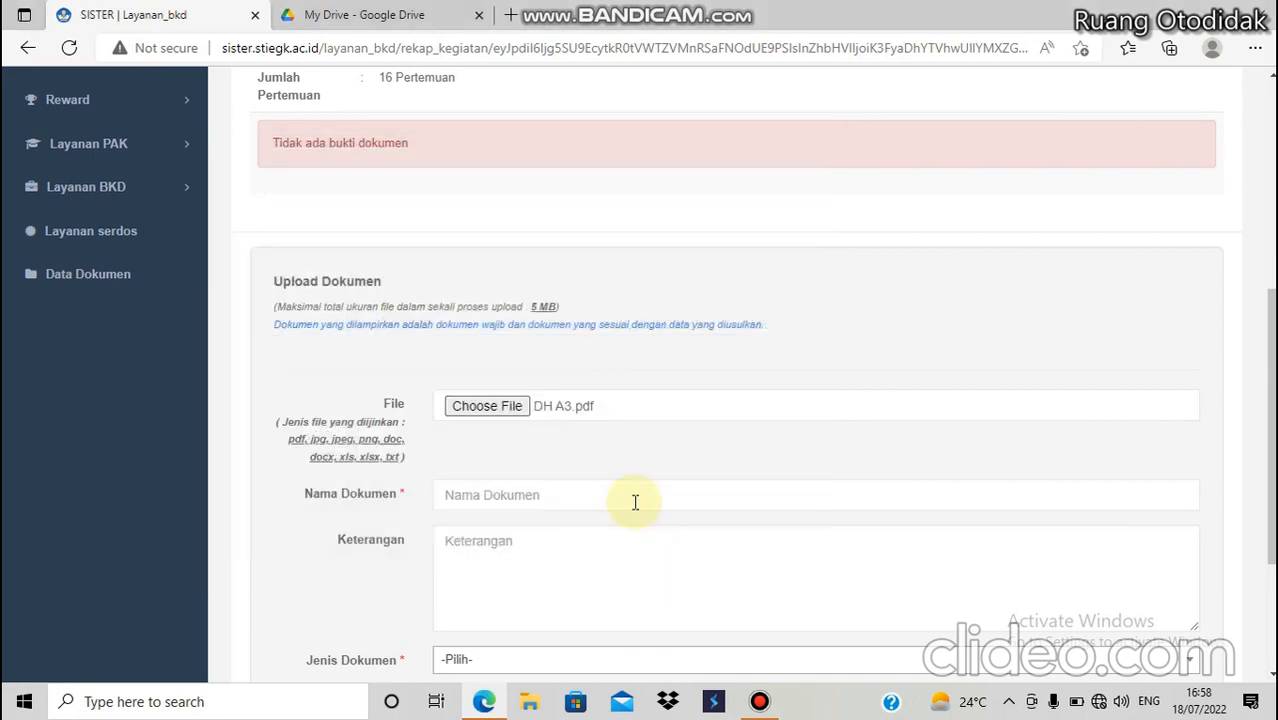
Enter "DAFTAR HADIR MAHASISWA" as the document's Nama Dokumen.
{"action": "scroll", "coordinate": [635, 502], "scroll_direction": "down", "scroll_amount": 2}
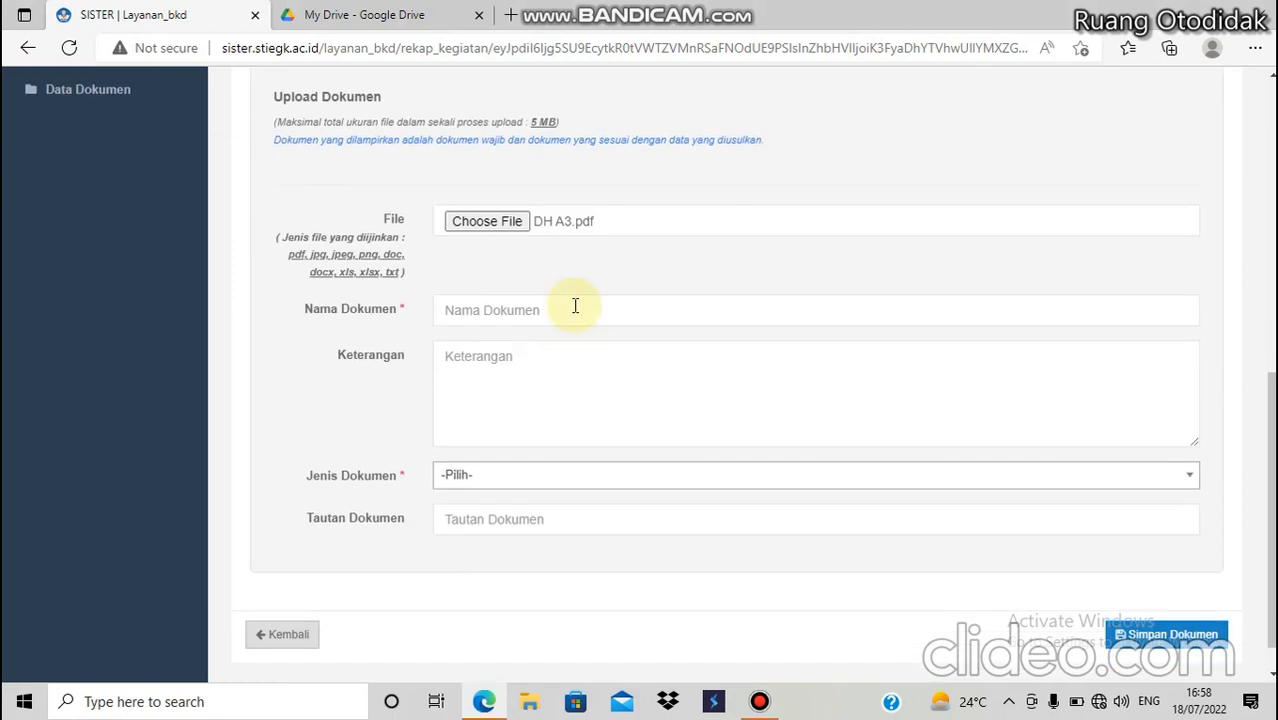
{"action": "left_click", "coordinate": [575, 306]}
{"action": "type", "text": "D"}
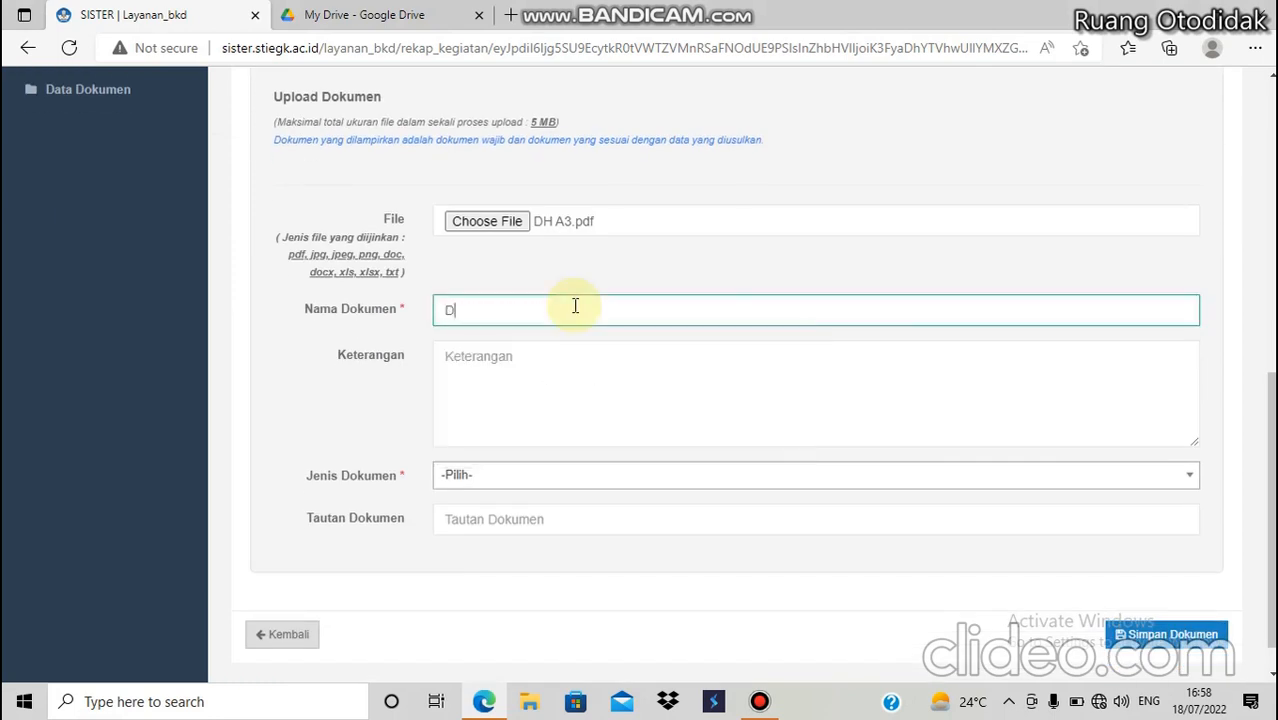
{"action": "type", "text": "AFTAR HADIR MAHASISWA"}
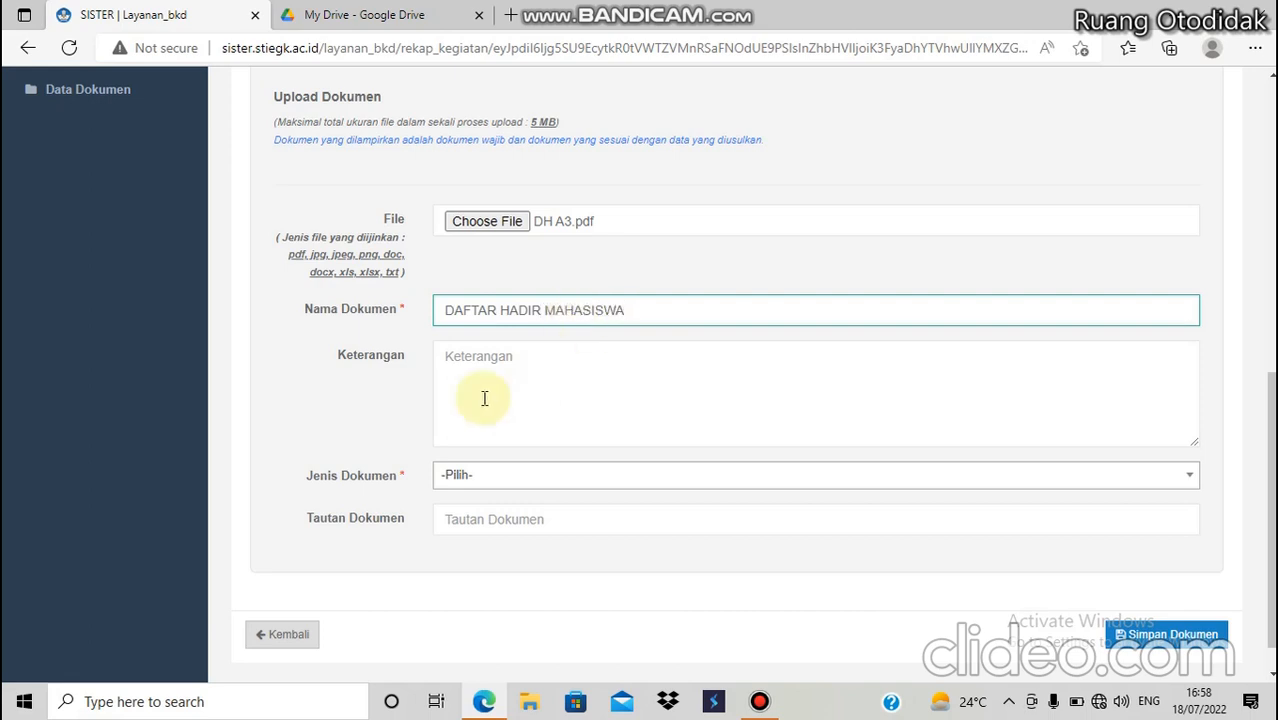
Set the document's Jenis Dokumen to Lainnya.
{"action": "left_click", "coordinate": [538, 481]}
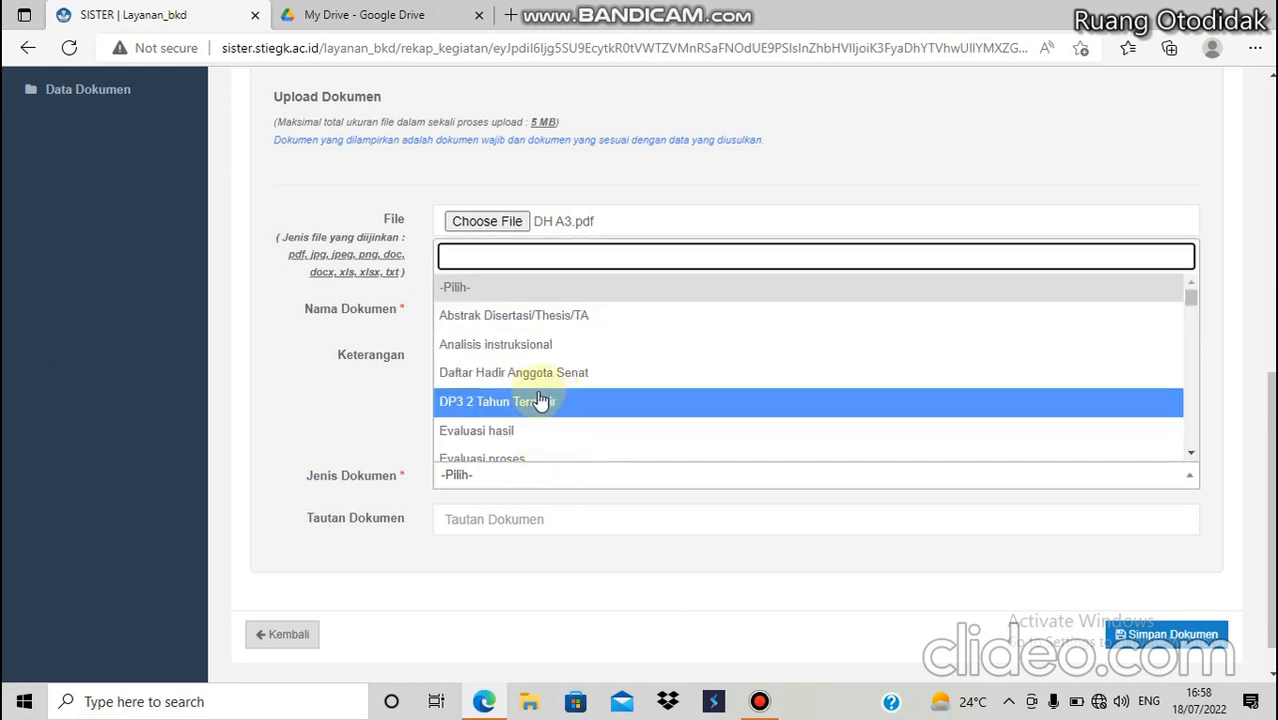
{"action": "scroll", "coordinate": [536, 390], "scroll_direction": "down", "scroll_amount": 2}
{"action": "scroll", "coordinate": [536, 392], "scroll_direction": "down", "scroll_amount": 5}
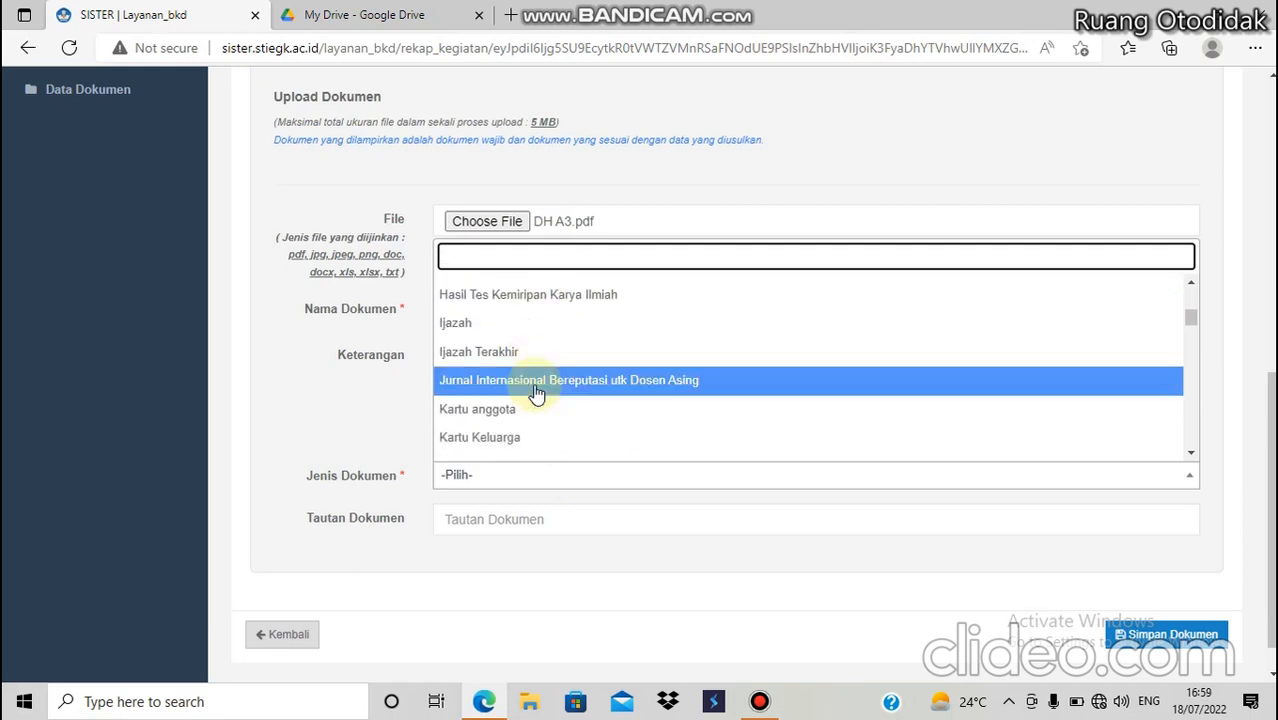
{"action": "scroll", "coordinate": [537, 393], "scroll_direction": "down", "scroll_amount": 6}
{"action": "scroll", "coordinate": [510, 360], "scroll_direction": "up", "scroll_amount": 1}
{"action": "left_click", "coordinate": [489, 331]}
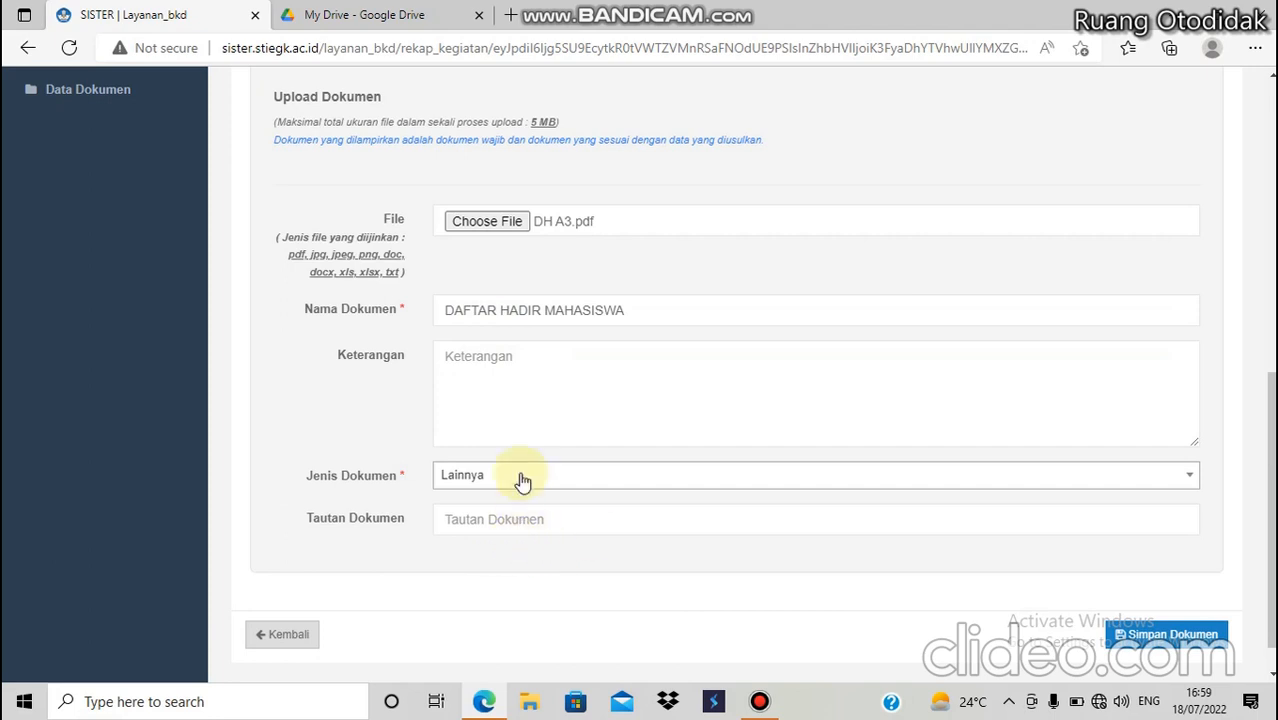
Switch to Google Drive and open the BKD 22 folder to find the file for the Tautan Dokumen link.
{"action": "left_click", "coordinate": [532, 529]}
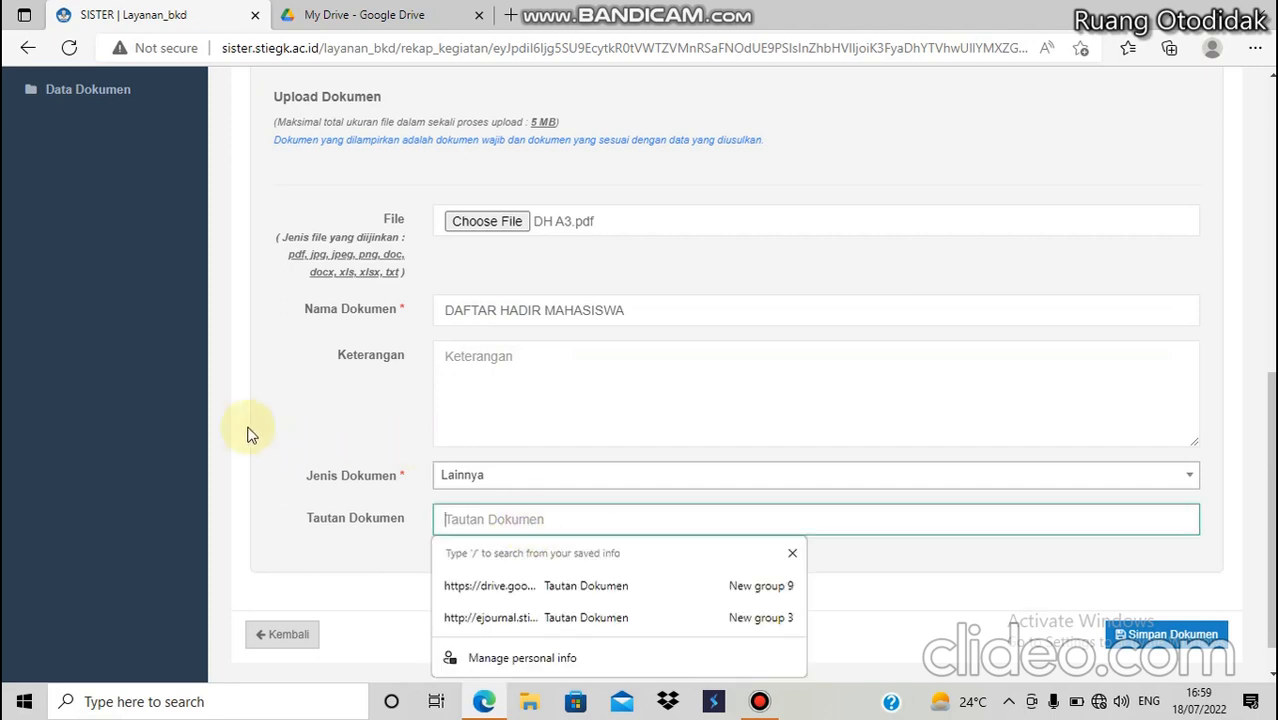
{"action": "left_click", "coordinate": [375, 21]}
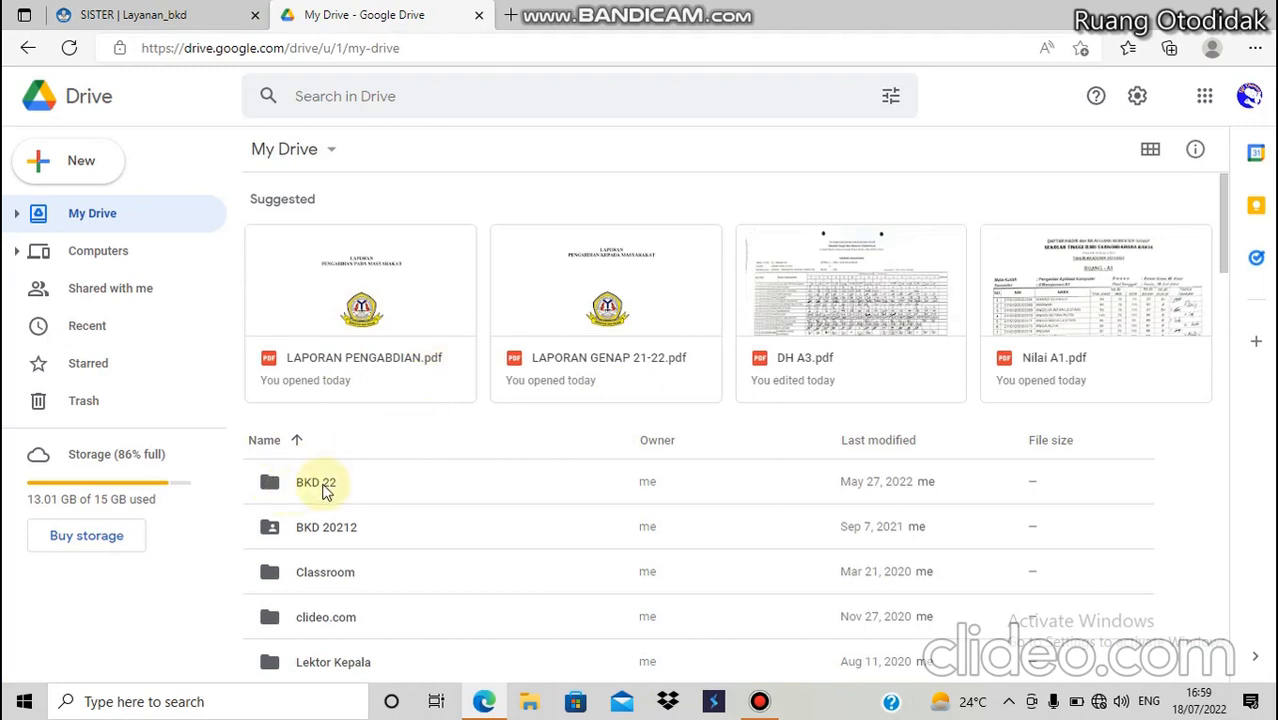
{"action": "left_click", "coordinate": [270, 482]}
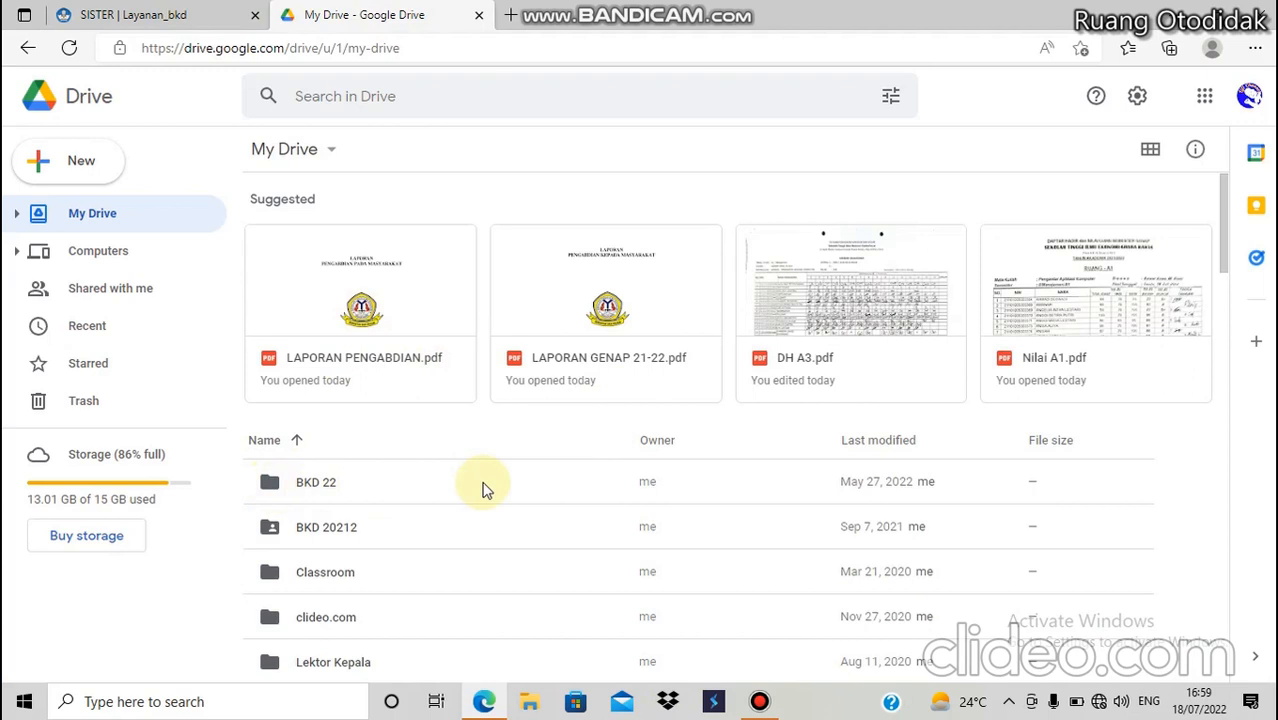
{"action": "double_click", "coordinate": [309, 492]}
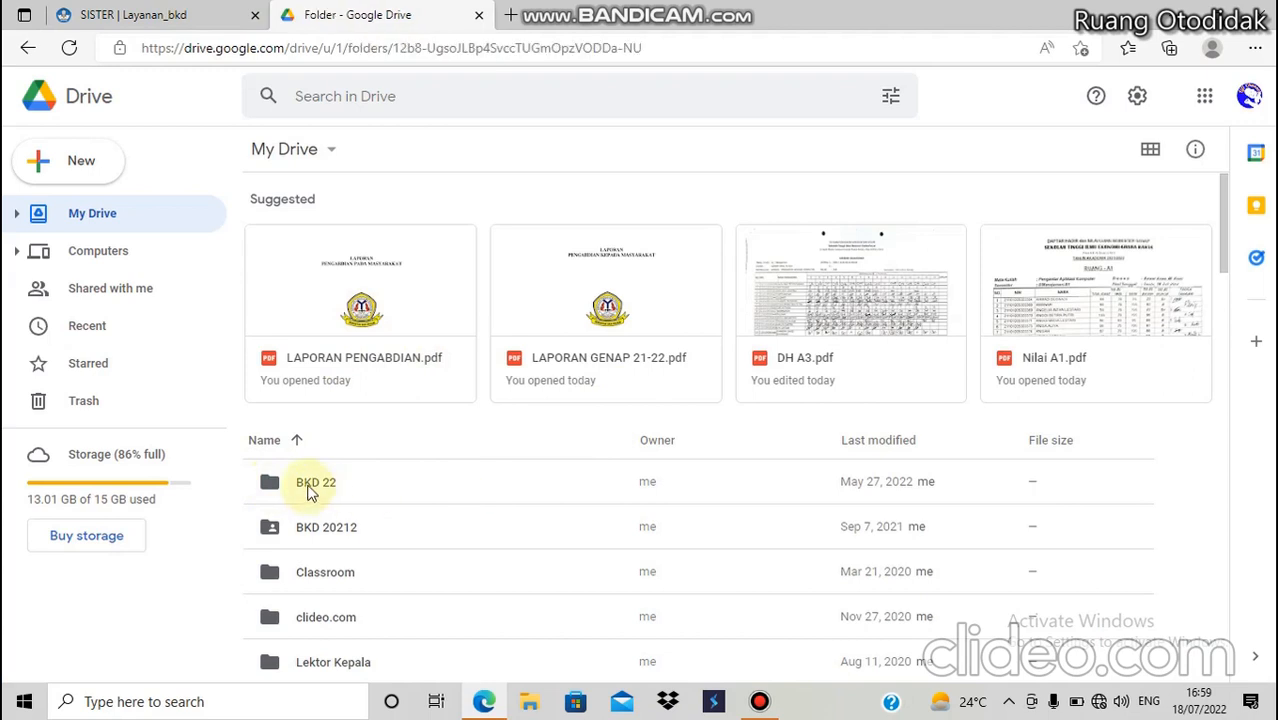
{"action": "left_click", "coordinate": [309, 490]}
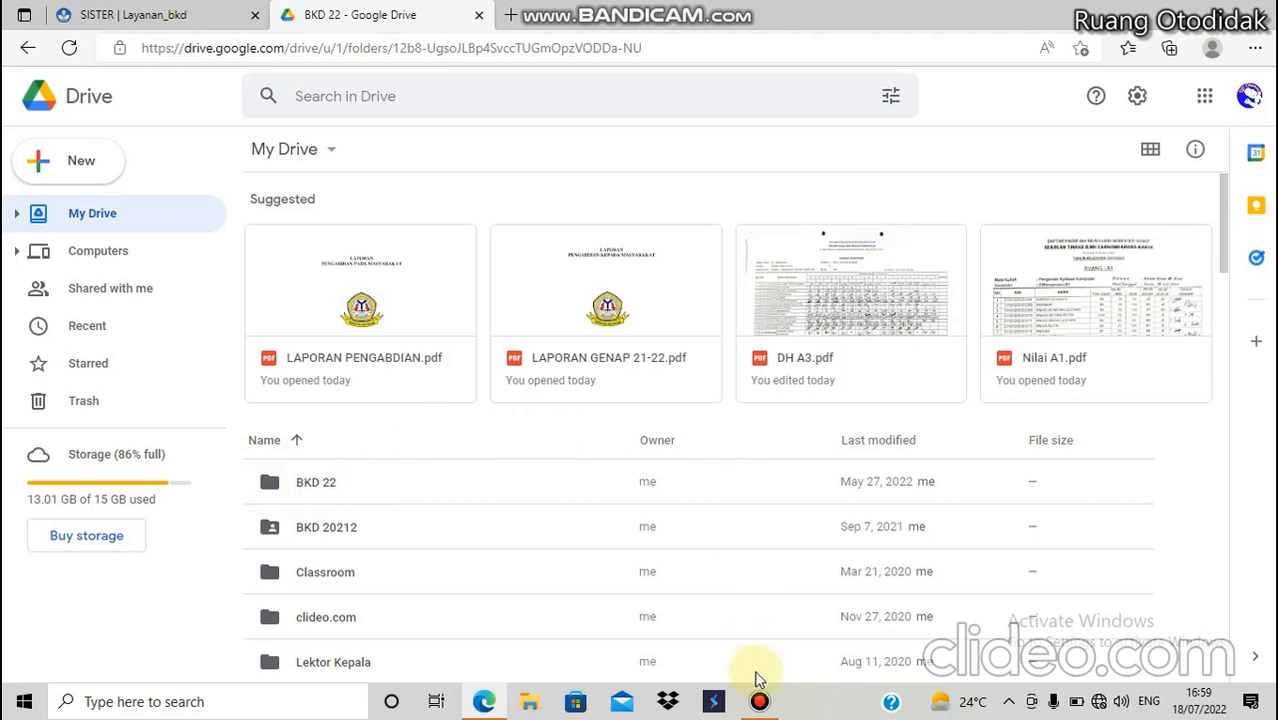
{"action": "left_click", "coordinate": [760, 701]}
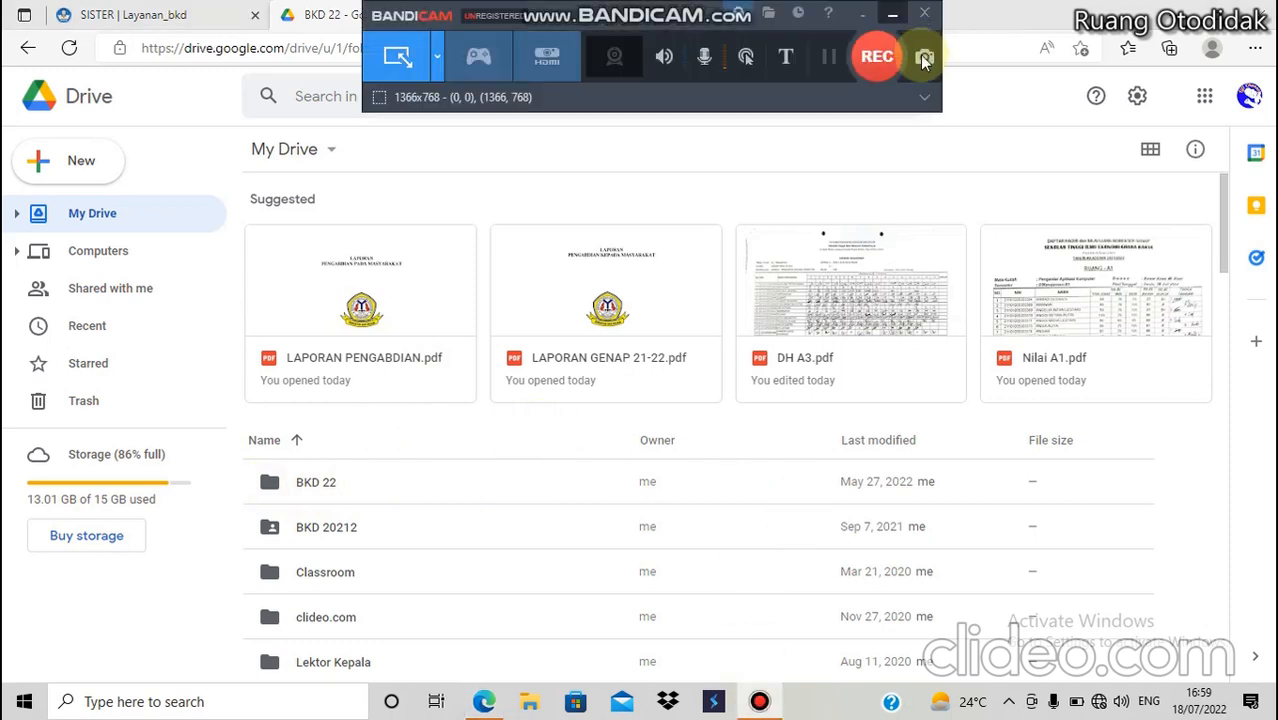
{"action": "left_click", "coordinate": [876, 56]}
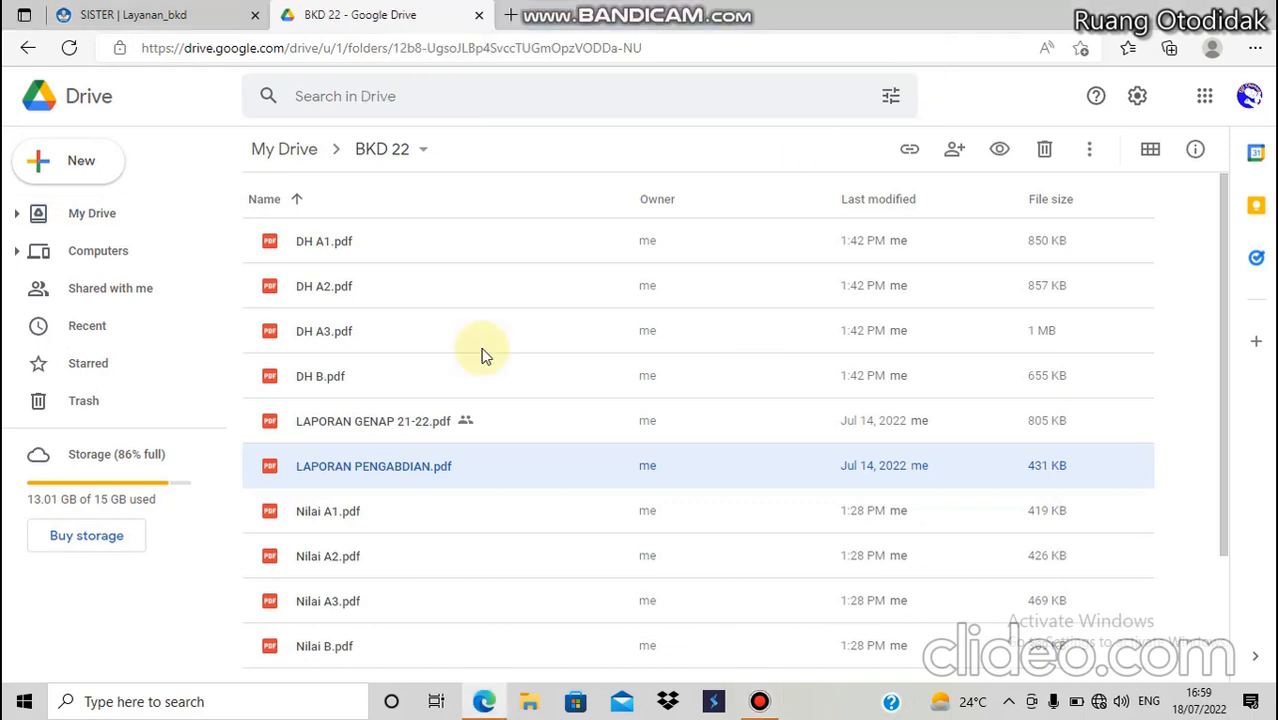
Share DH A3.pdf with anyone with the link as Viewer and copy its link.
{"action": "left_click", "coordinate": [275, 340]}
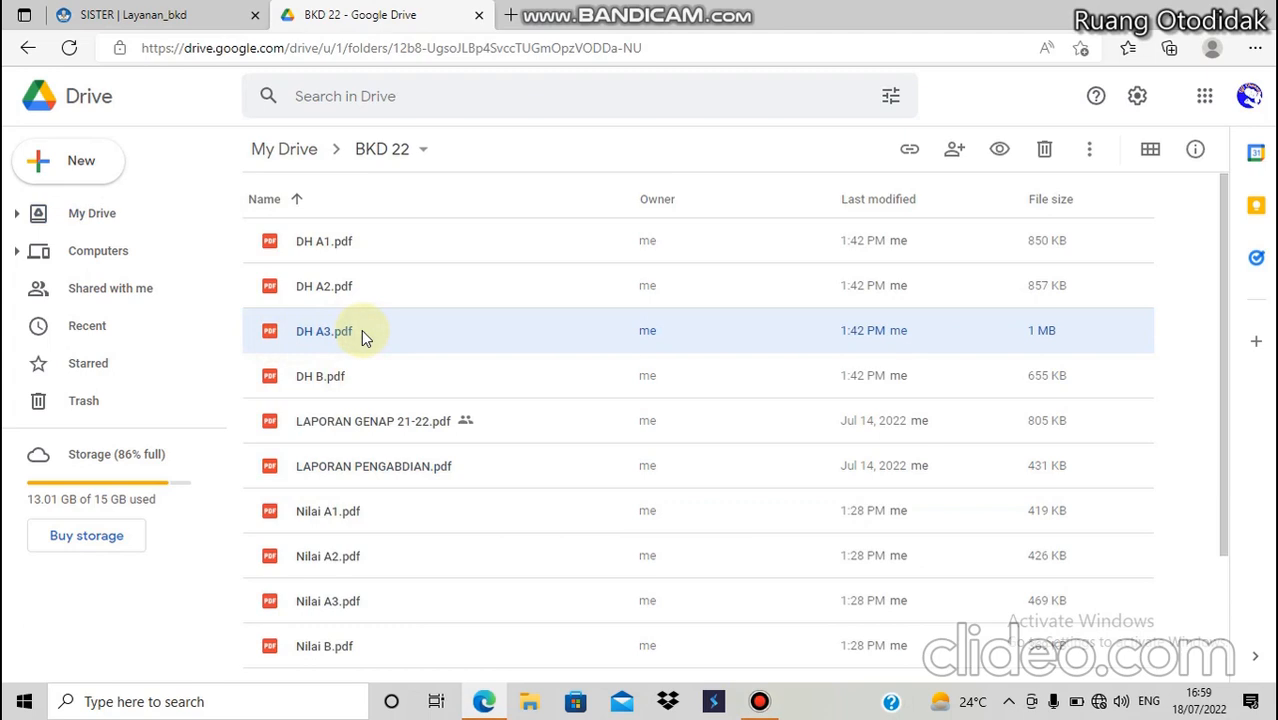
{"action": "right_click", "coordinate": [361, 333]}
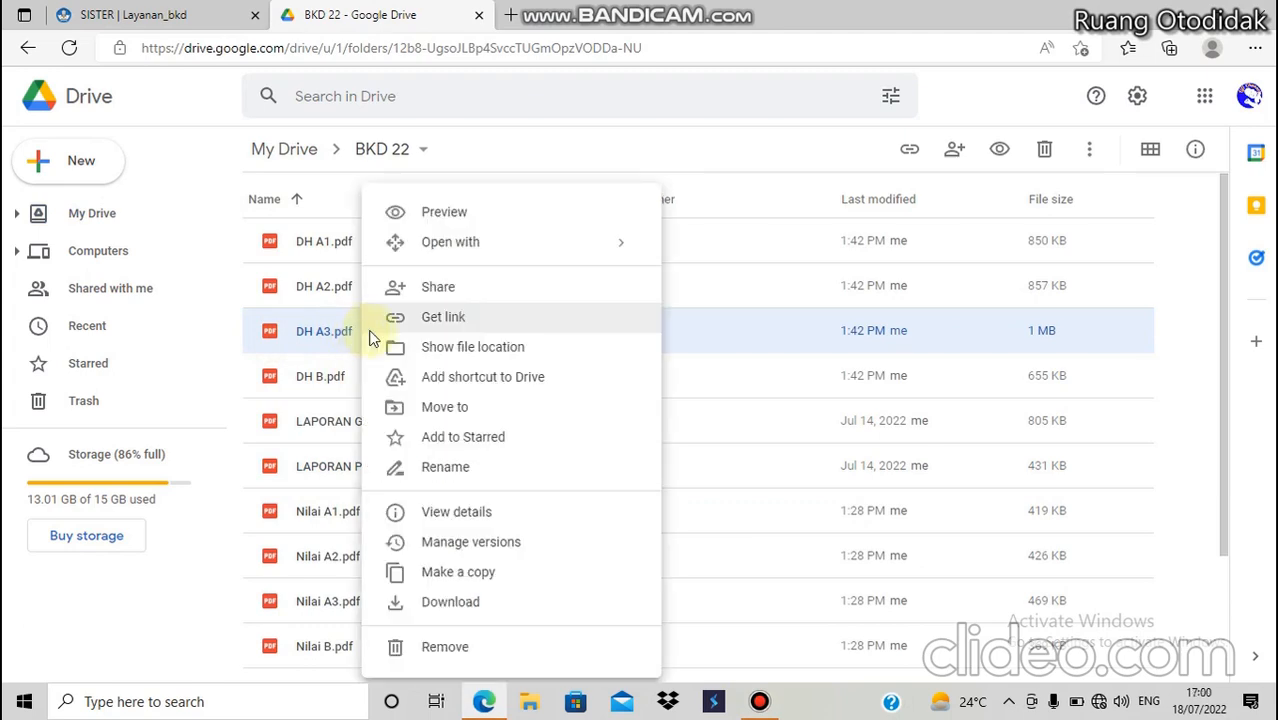
{"action": "left_click", "coordinate": [475, 326]}
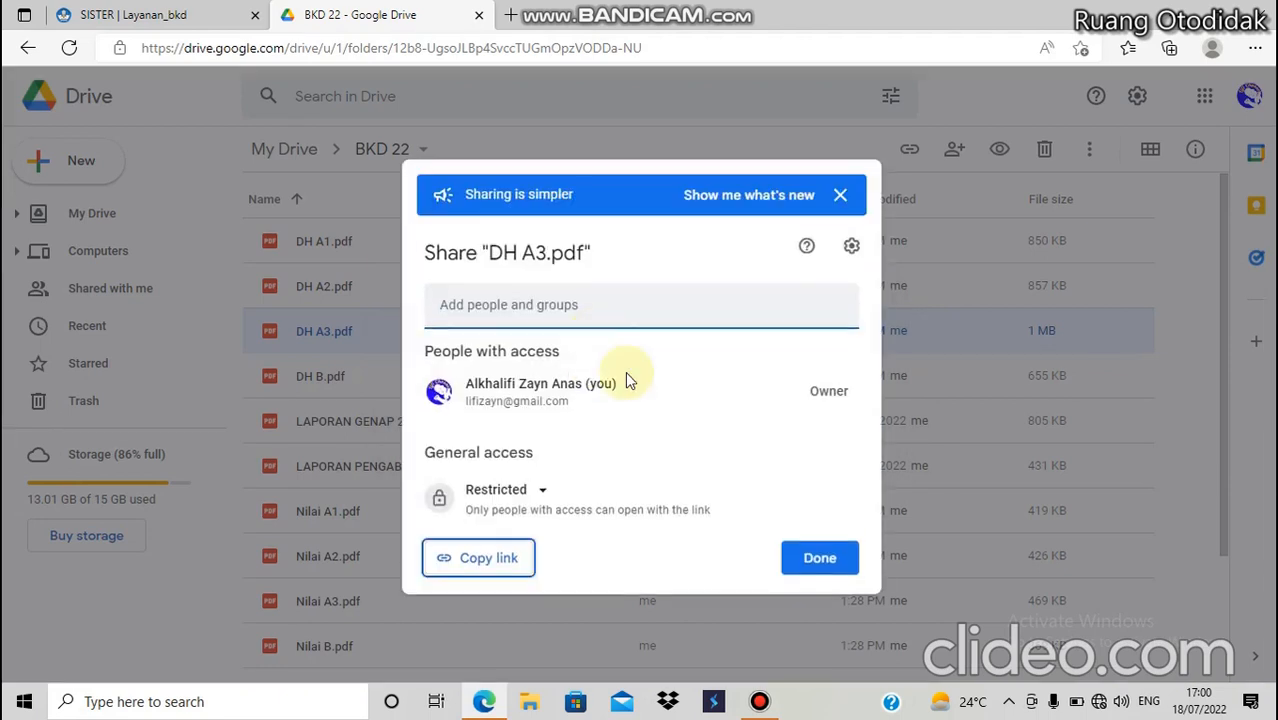
{"action": "left_click", "coordinate": [546, 502]}
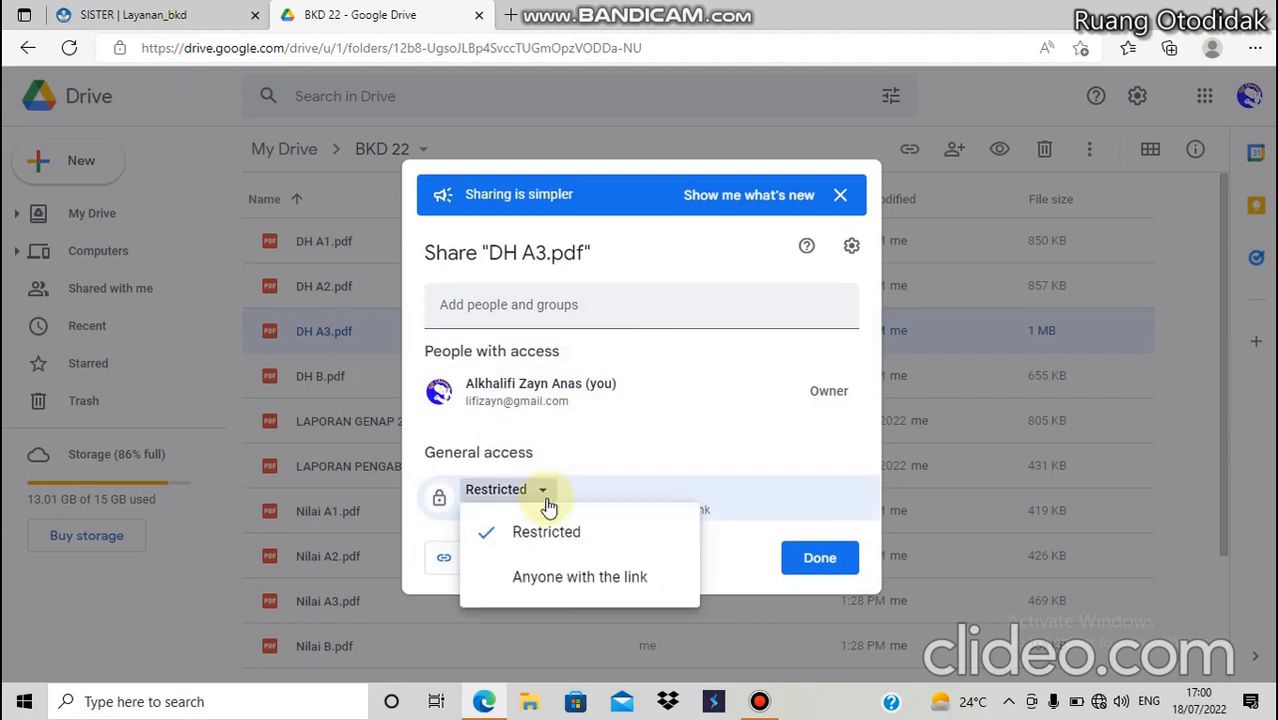
{"action": "left_click", "coordinate": [566, 588]}
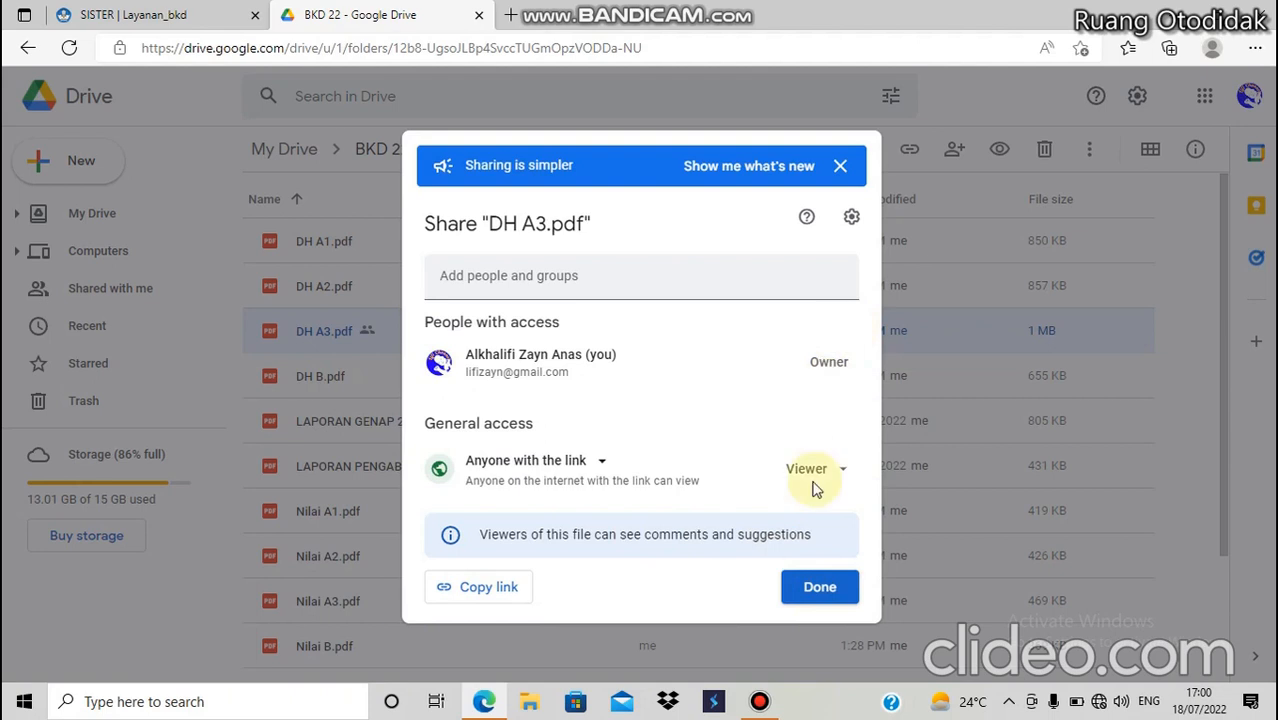
{"action": "left_click", "coordinate": [503, 597]}
{"action": "left_click", "coordinate": [835, 597]}
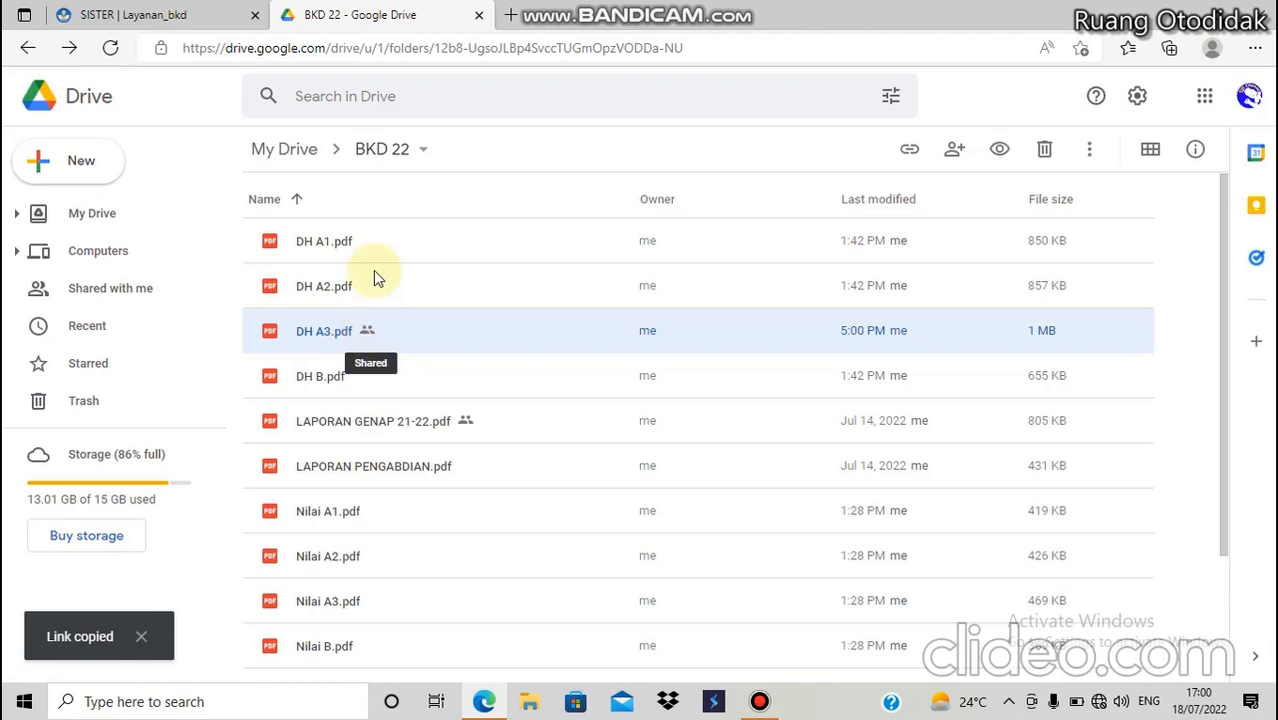
Return to the SISTER upload form, paste the copied Drive link as Tautan Dokumen and save the document.
{"action": "left_click", "coordinate": [150, 15]}
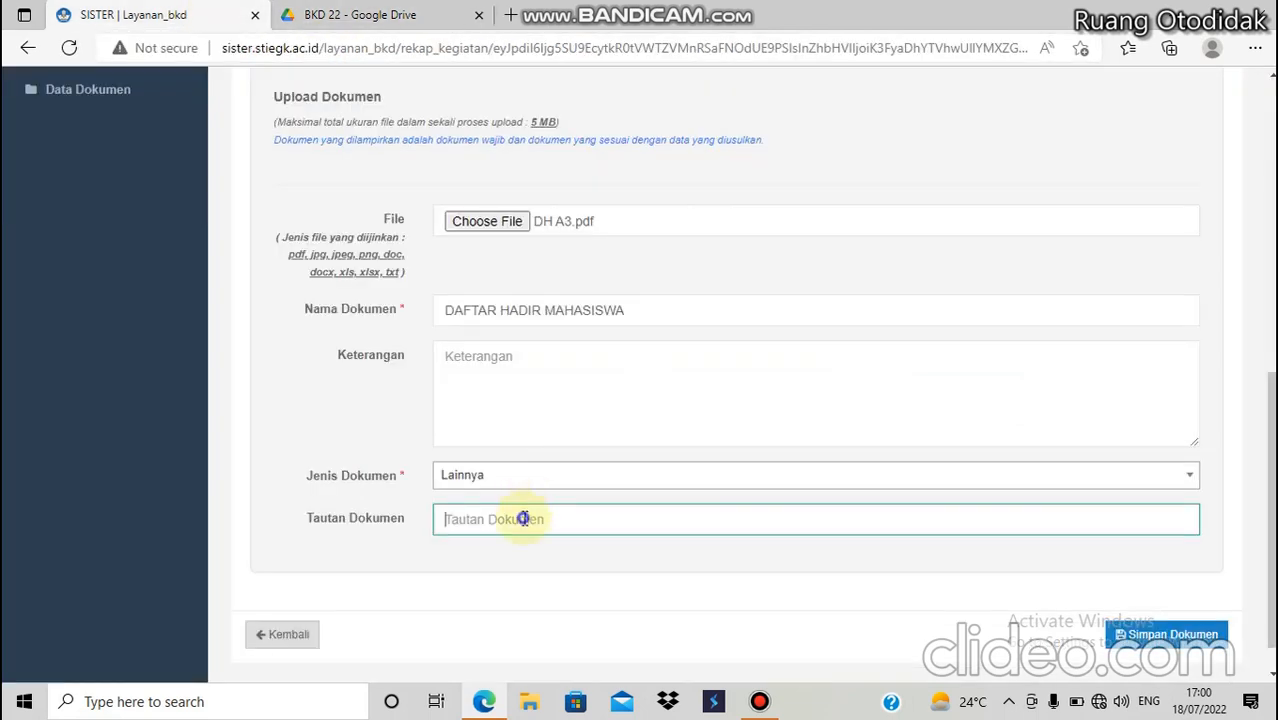
{"action": "right_click", "coordinate": [522, 519]}
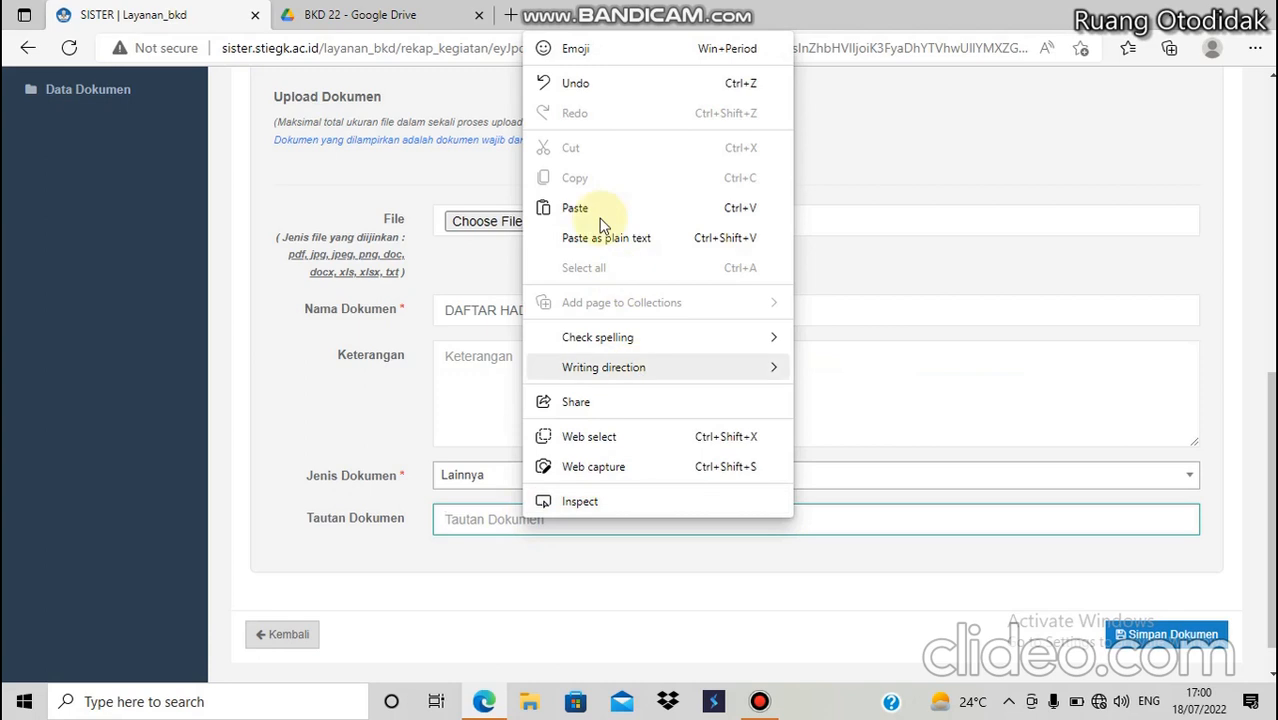
{"action": "left_click", "coordinate": [565, 208]}
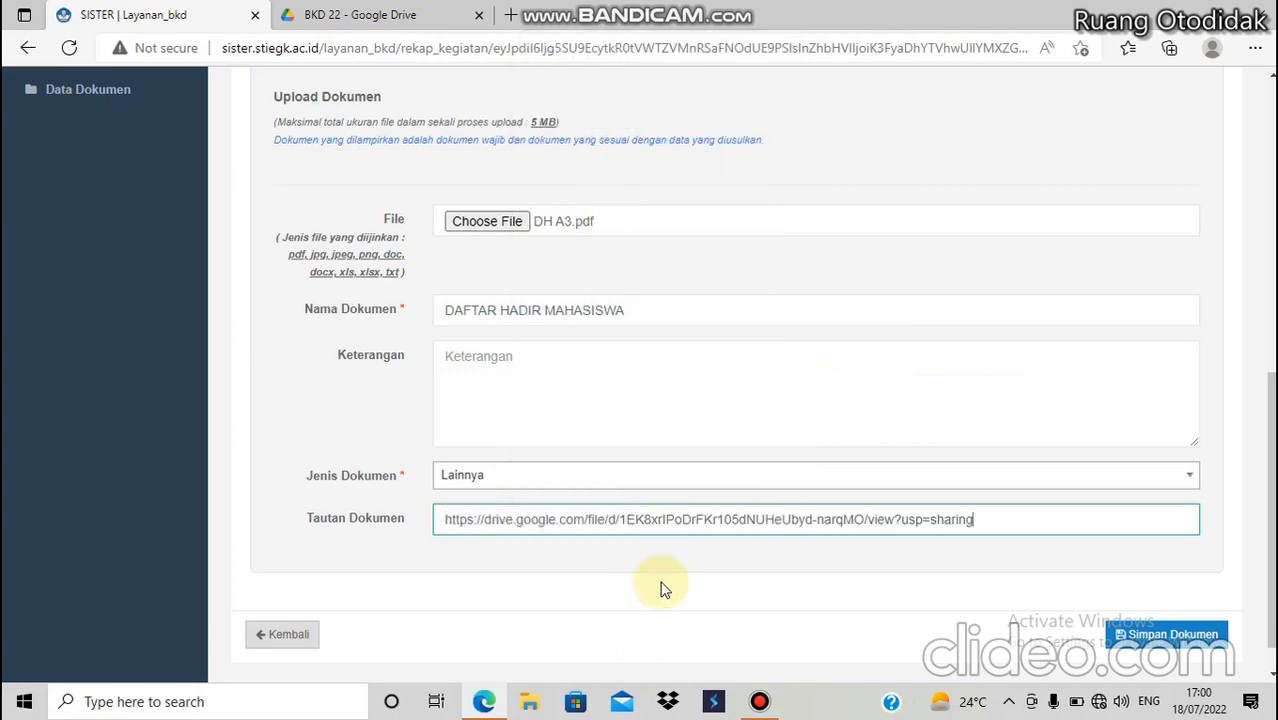
{"action": "scroll", "coordinate": [662, 589], "scroll_direction": "down", "scroll_amount": 1}
{"action": "left_click", "coordinate": [1172, 593]}
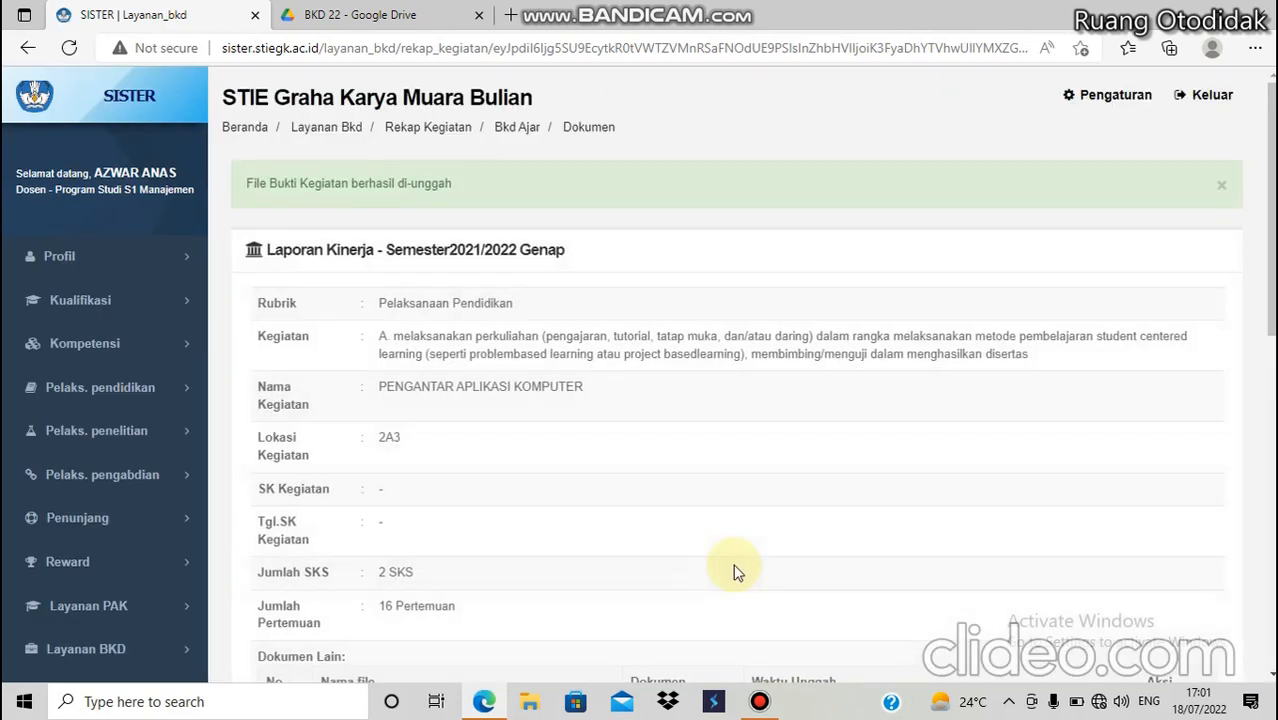
{"action": "key", "text": "F12"}
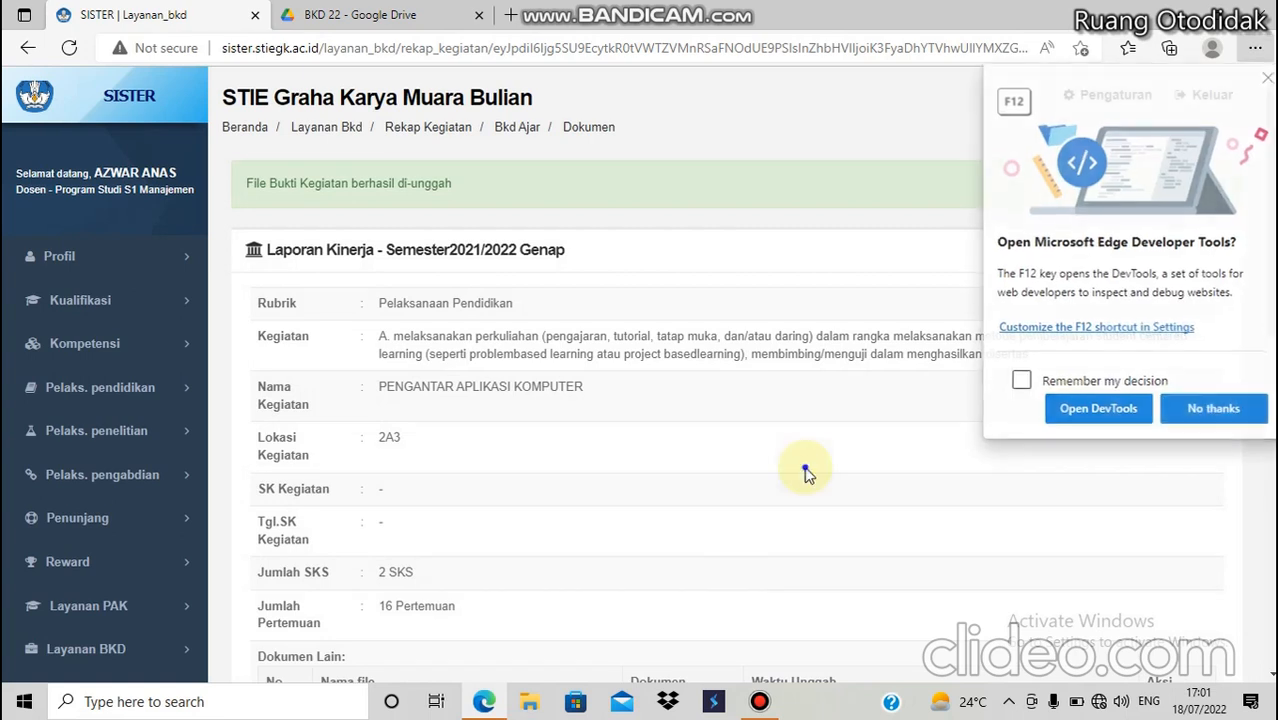
{"action": "key", "text": "Escape"}
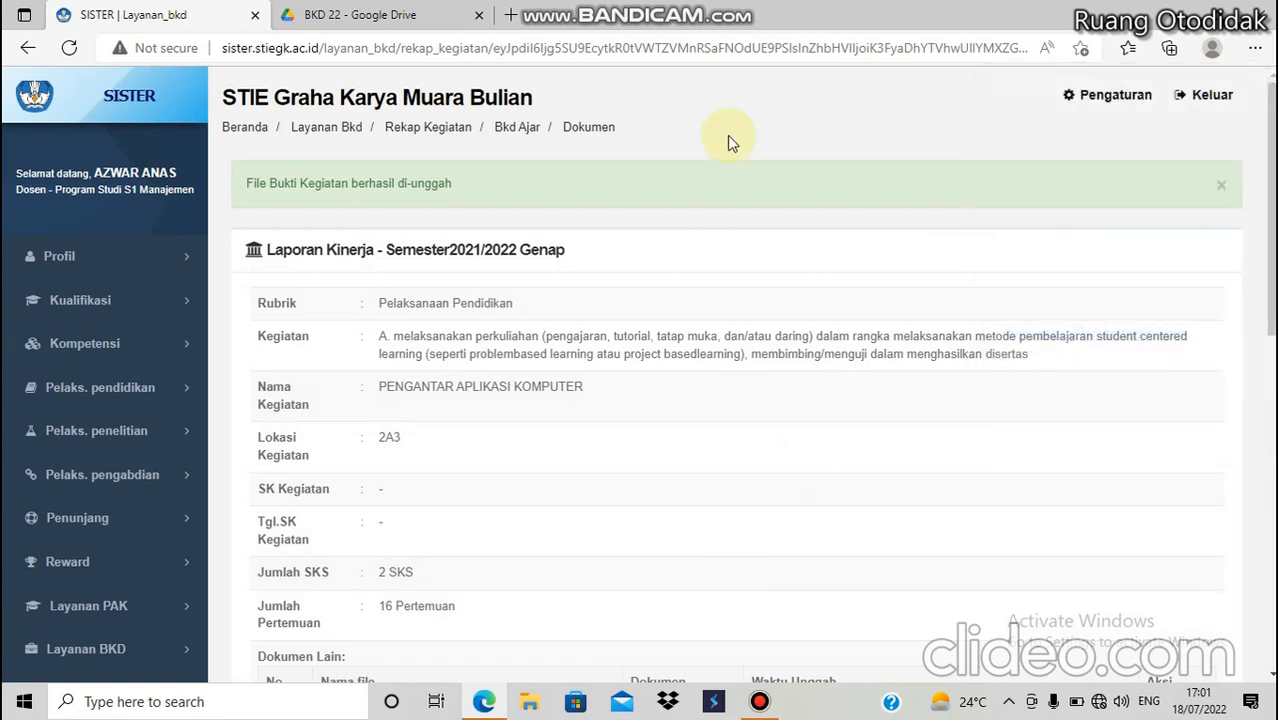
{"action": "right_click", "coordinate": [803, 189]}
{"action": "left_click", "coordinate": [644, 266]}
Check the uploaded entry under Dokumen Lain and return to the report's Pelaksanaan Pendidikan section.
{"action": "scroll", "coordinate": [542, 276], "scroll_direction": "down", "scroll_amount": 4}
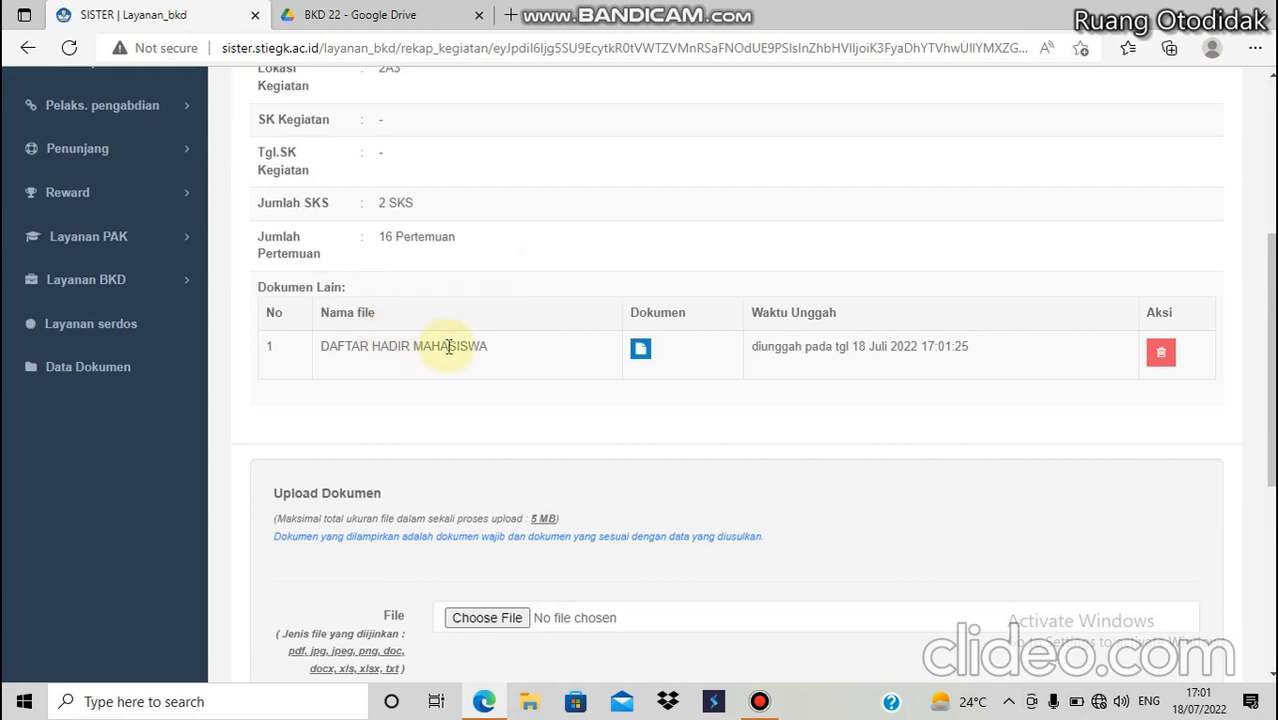
{"action": "scroll", "coordinate": [445, 346], "scroll_direction": "up", "scroll_amount": 4}
{"action": "scroll", "coordinate": [505, 456], "scroll_direction": "down", "scroll_amount": 8}
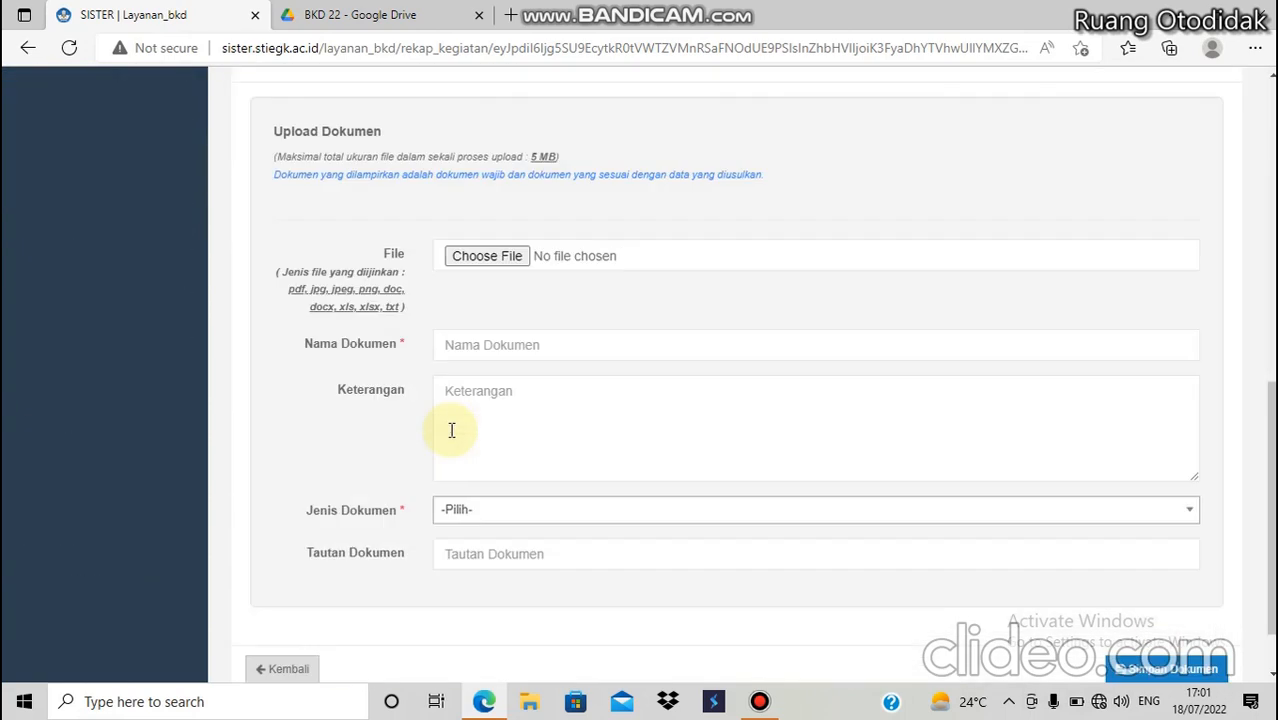
{"action": "scroll", "coordinate": [451, 430], "scroll_direction": "down", "scroll_amount": 1}
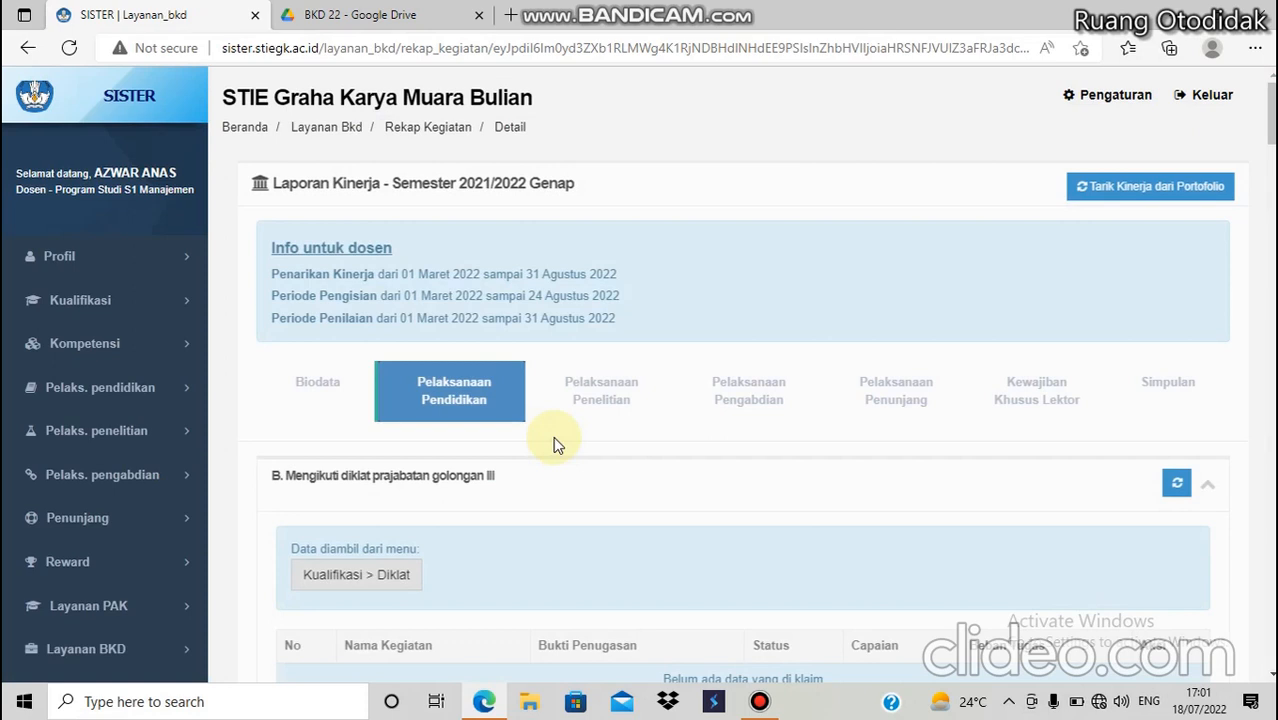
Examine the teaching evidence status of each lecture class in the Pelaksanaan Pendidikan section.
{"action": "scroll", "coordinate": [553, 436], "scroll_direction": "down", "scroll_amount": 6}
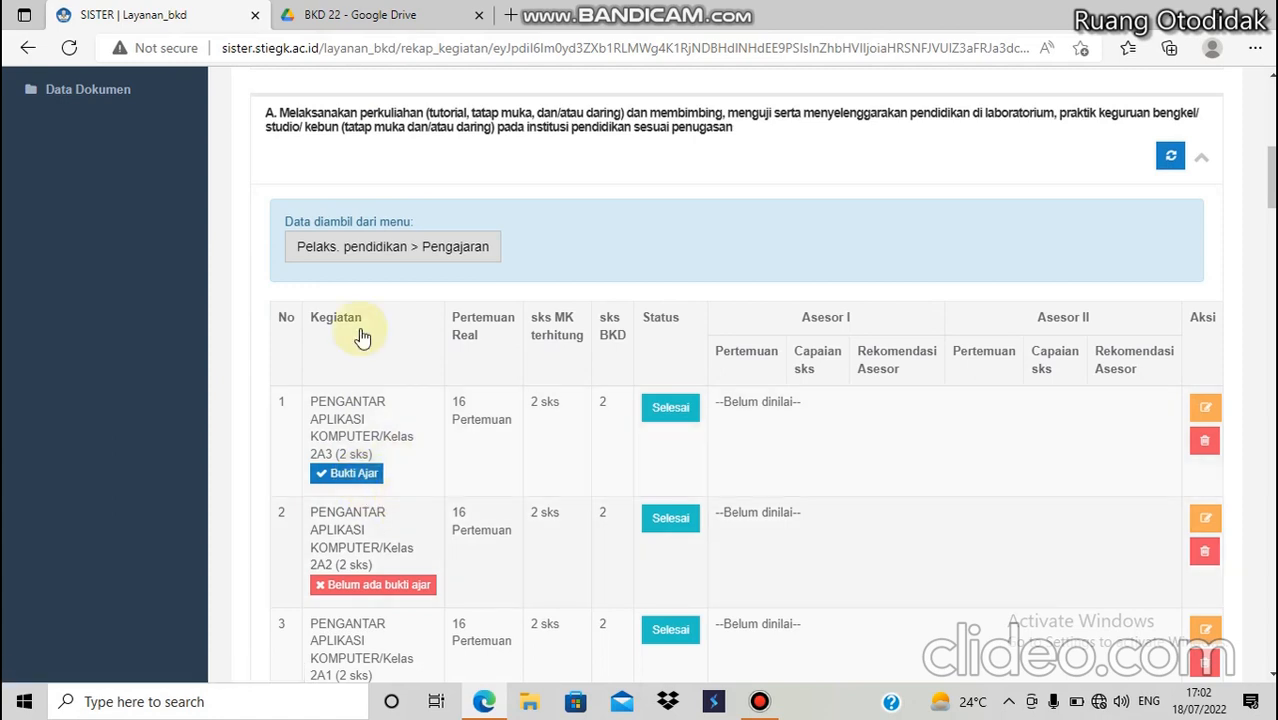
{"action": "scroll", "coordinate": [362, 337], "scroll_direction": "down", "scroll_amount": 4}
{"action": "scroll", "coordinate": [320, 251], "scroll_direction": "up", "scroll_amount": 1}
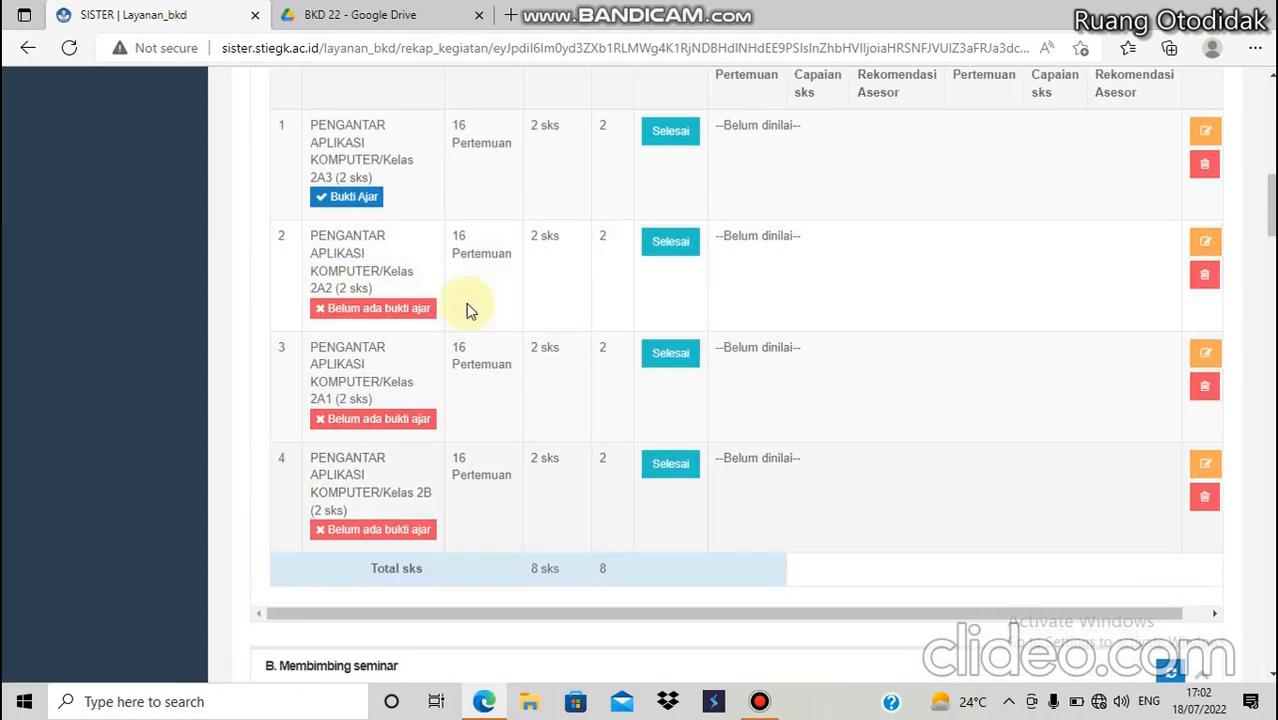
{"action": "scroll", "coordinate": [462, 342], "scroll_direction": "up", "scroll_amount": 1}
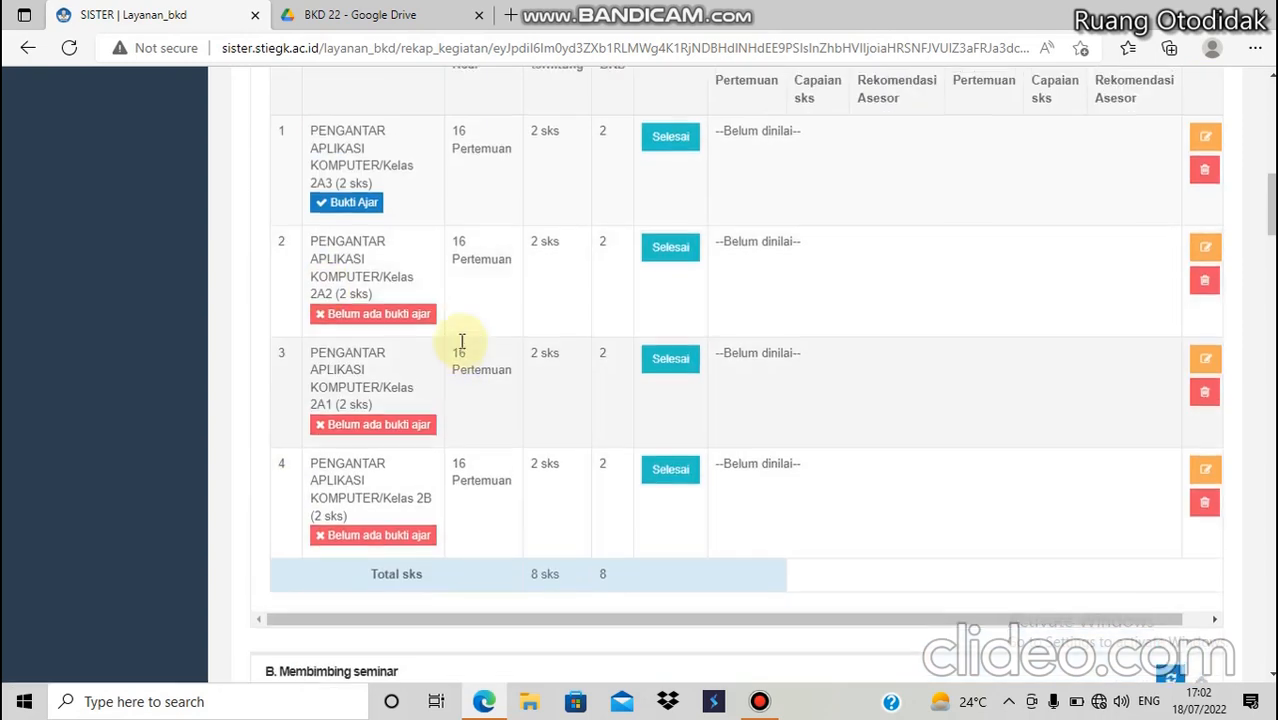
{"action": "scroll", "coordinate": [462, 342], "scroll_direction": "up", "scroll_amount": 2}
{"action": "scroll", "coordinate": [460, 342], "scroll_direction": "up", "scroll_amount": 8}
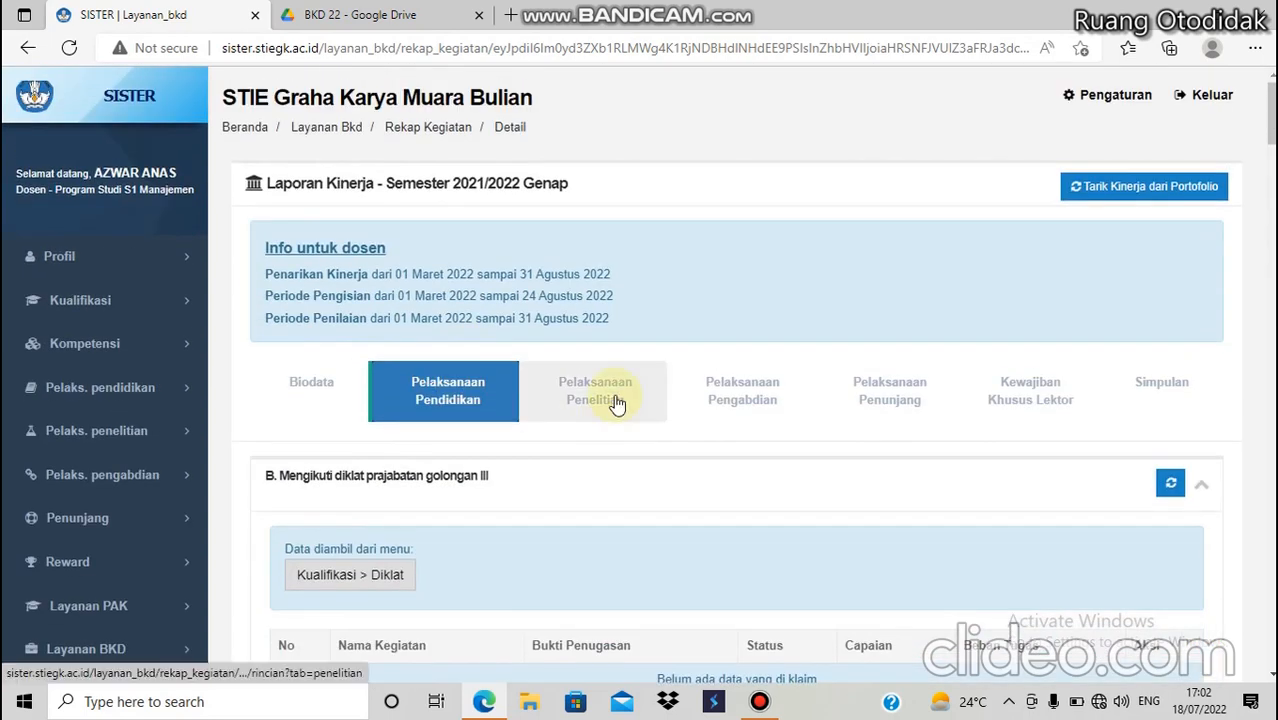
Open the report's Pelaksanaan Penelitian section and look through its research activity categories.
{"action": "left_click", "coordinate": [617, 402]}
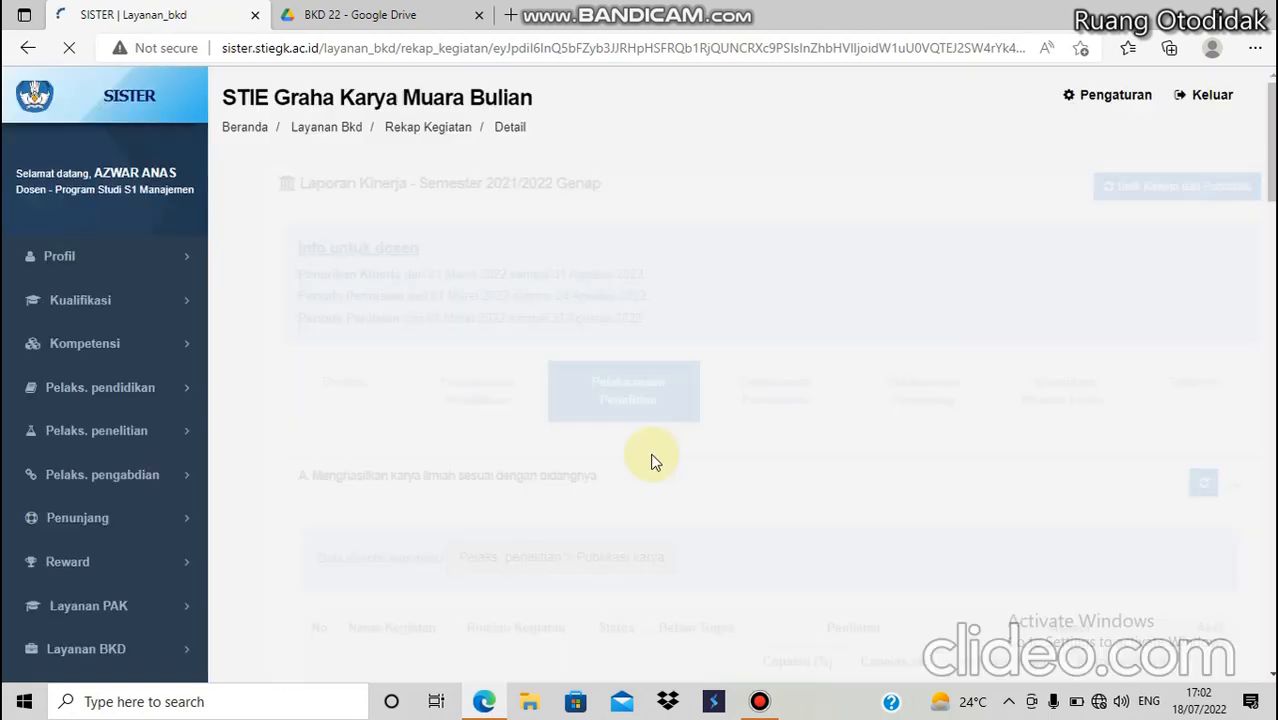
{"action": "scroll", "coordinate": [670, 480], "scroll_direction": "down", "scroll_amount": 6}
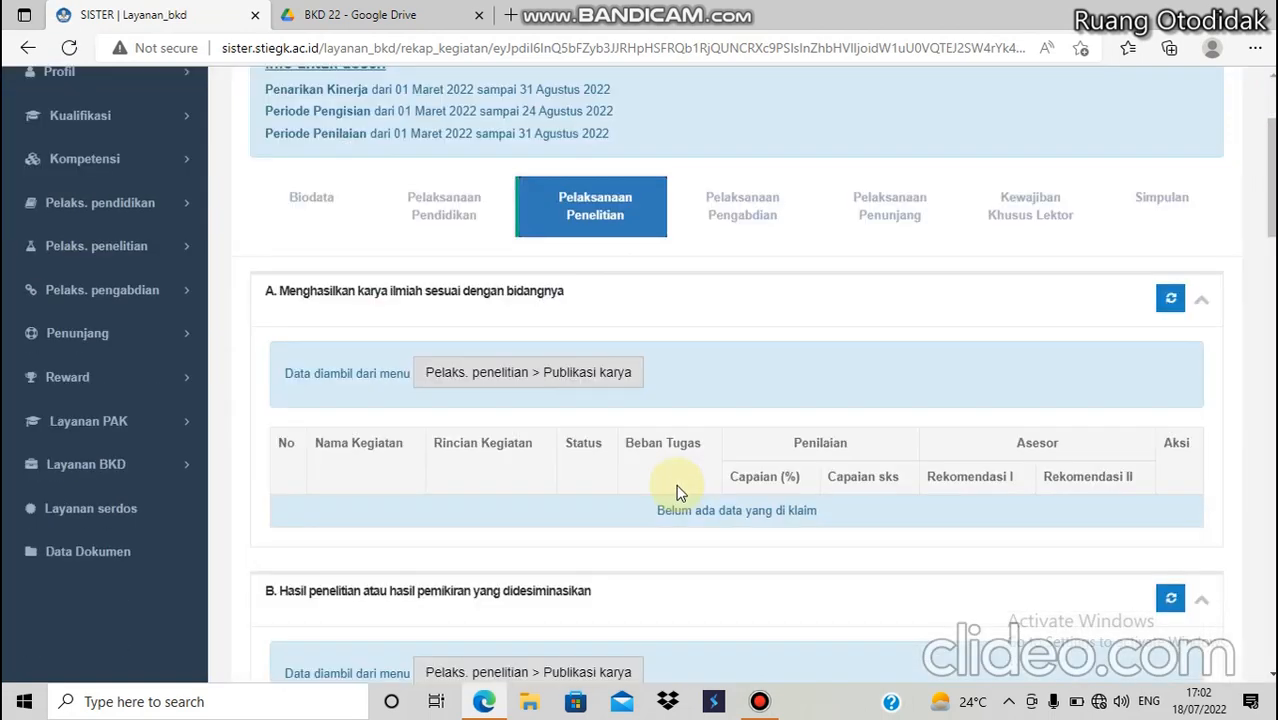
{"action": "scroll", "coordinate": [680, 490], "scroll_direction": "down", "scroll_amount": 15}
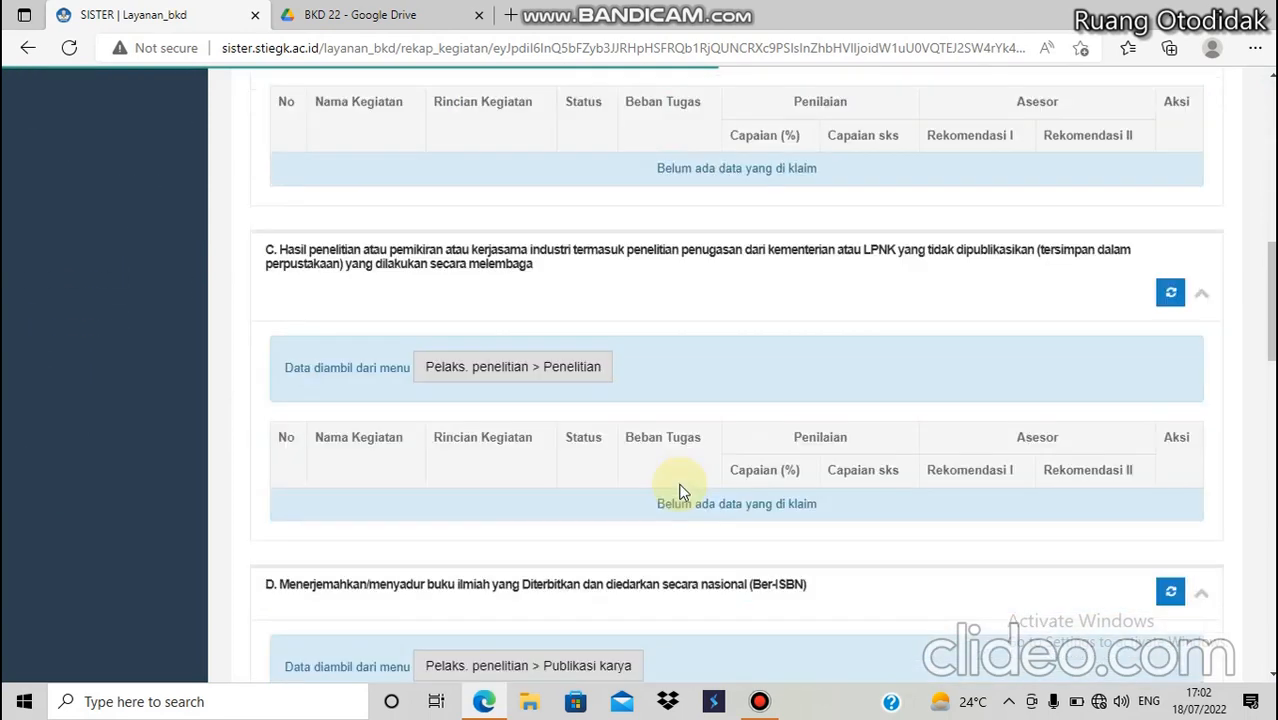
{"action": "scroll", "coordinate": [680, 490], "scroll_direction": "down", "scroll_amount": 3}
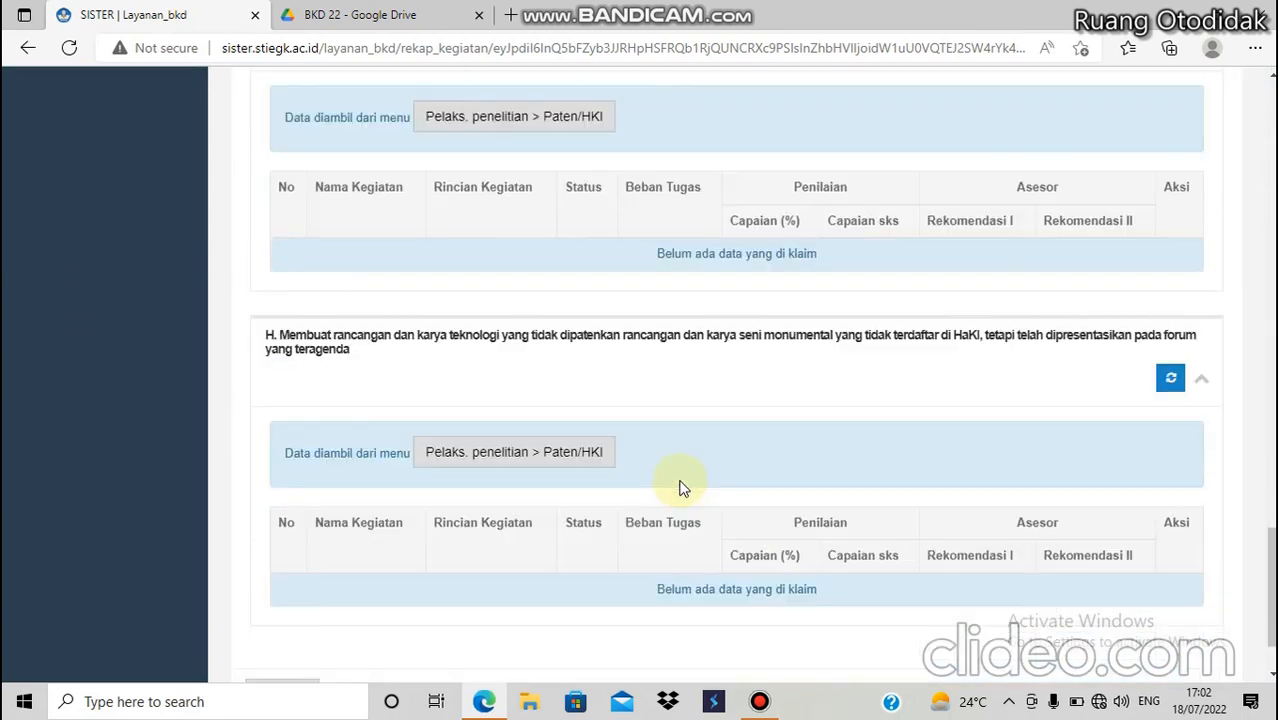
{"action": "scroll", "coordinate": [680, 490], "scroll_direction": "up", "scroll_amount": 20}
{"action": "scroll", "coordinate": [680, 489], "scroll_direction": "up", "scroll_amount": 10}
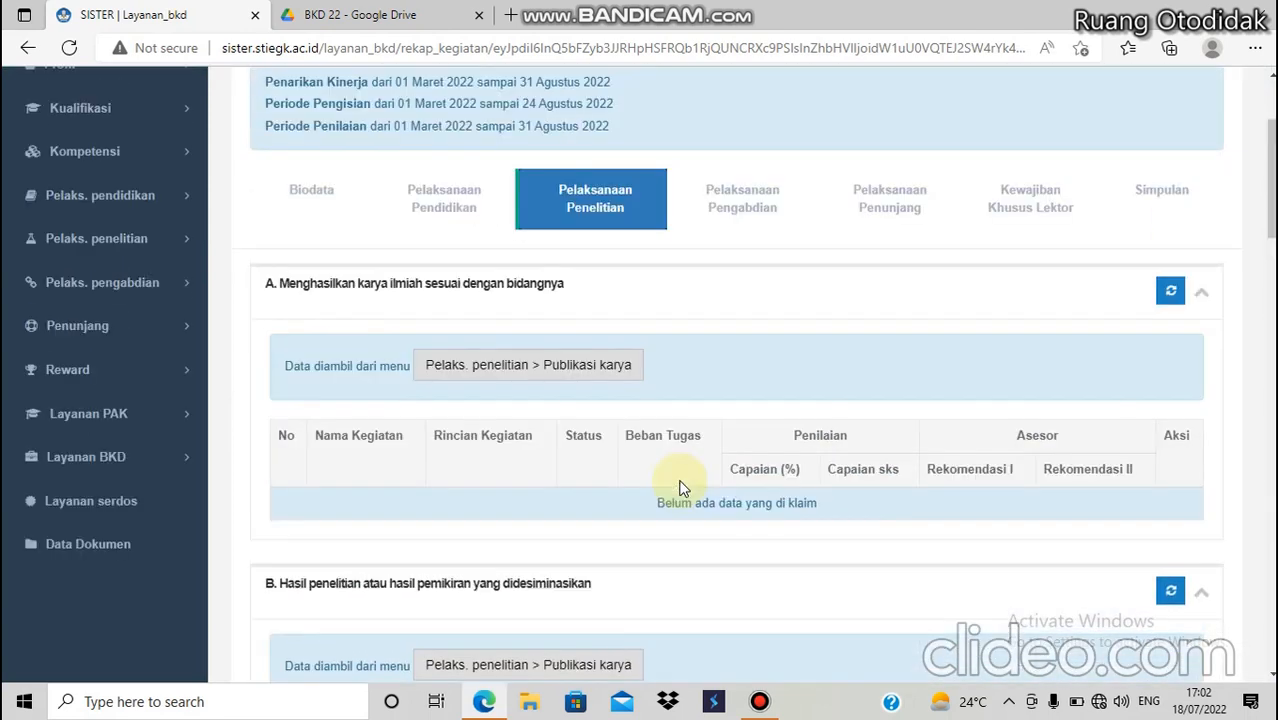
Refresh the claimed activities under A. Menghasilkan karya ilmiah sesuai dengan bidangnya and dismiss the resulting notice.
{"action": "scroll", "coordinate": [680, 490], "scroll_direction": "down", "scroll_amount": 2}
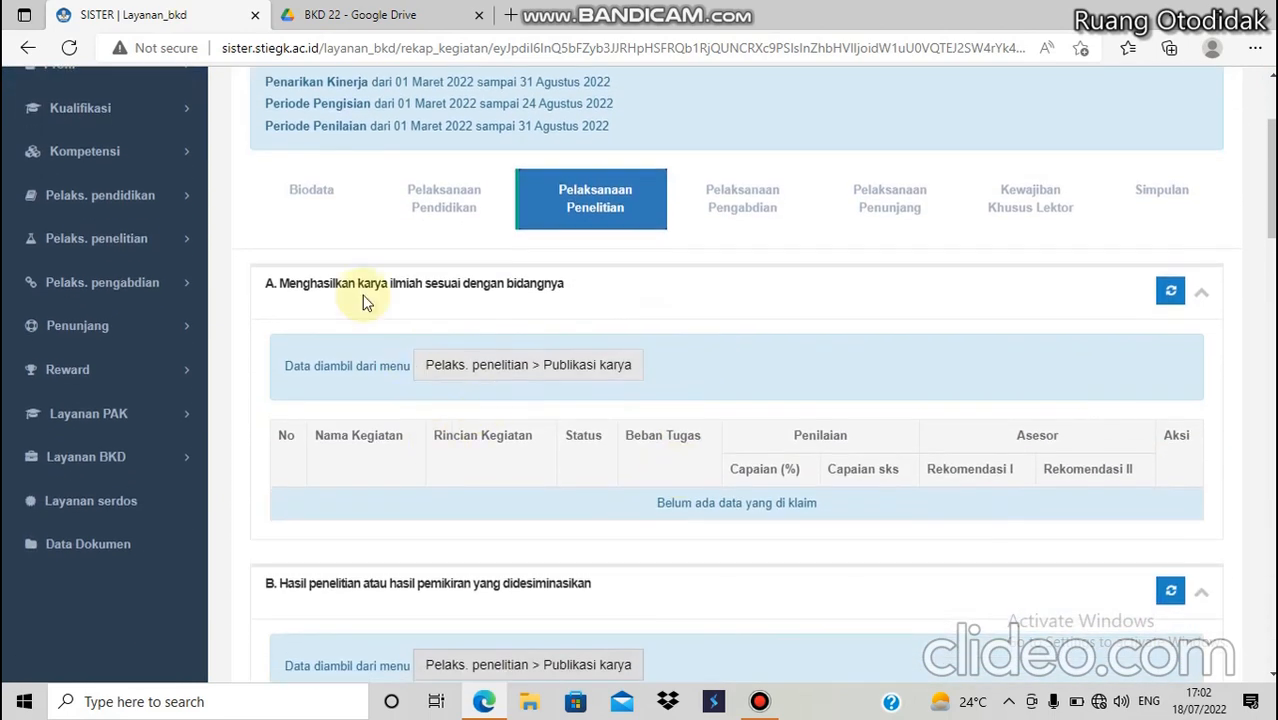
{"action": "scroll", "coordinate": [434, 300], "scroll_direction": "down", "scroll_amount": 1}
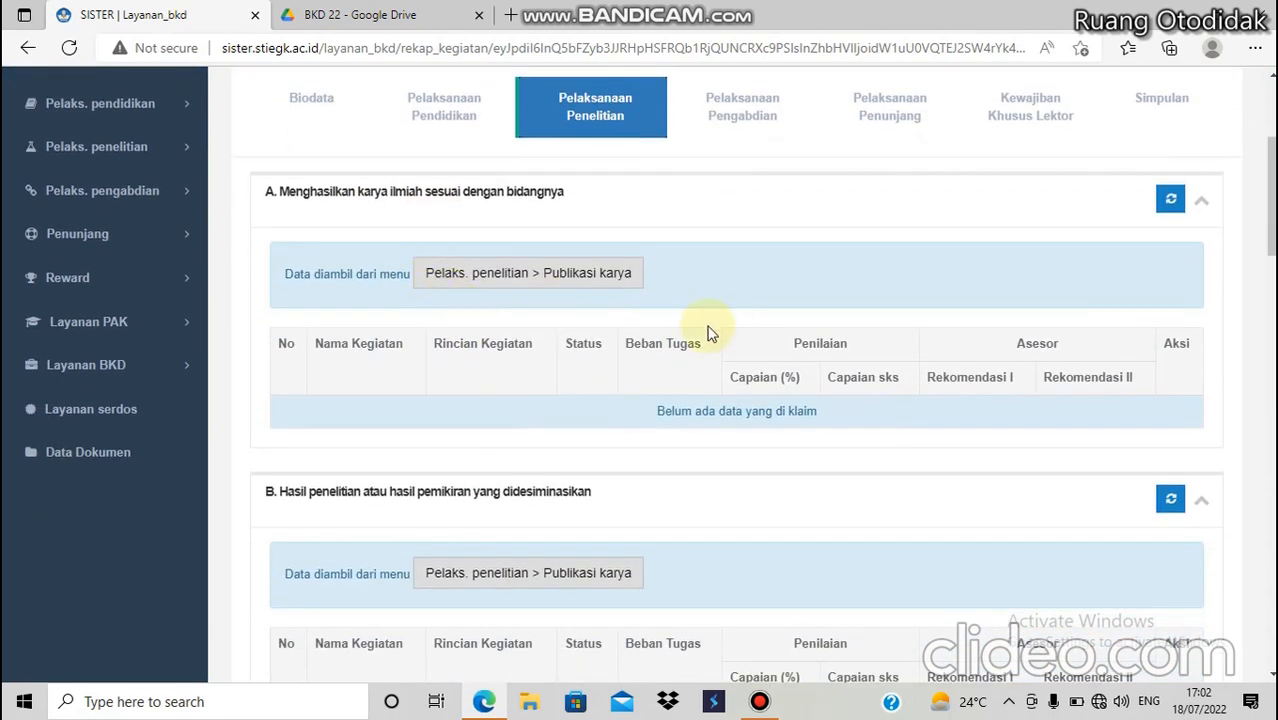
{"action": "scroll", "coordinate": [707, 331], "scroll_direction": "up", "scroll_amount": 1}
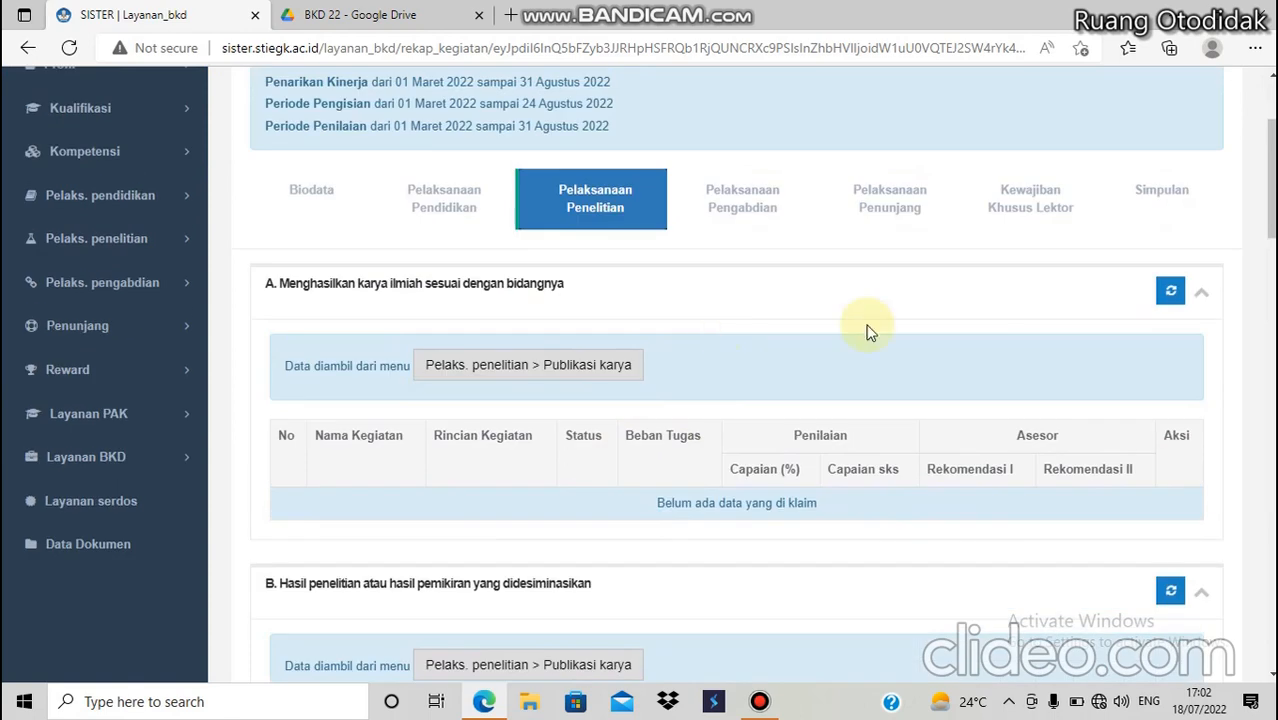
{"action": "left_click", "coordinate": [1174, 298]}
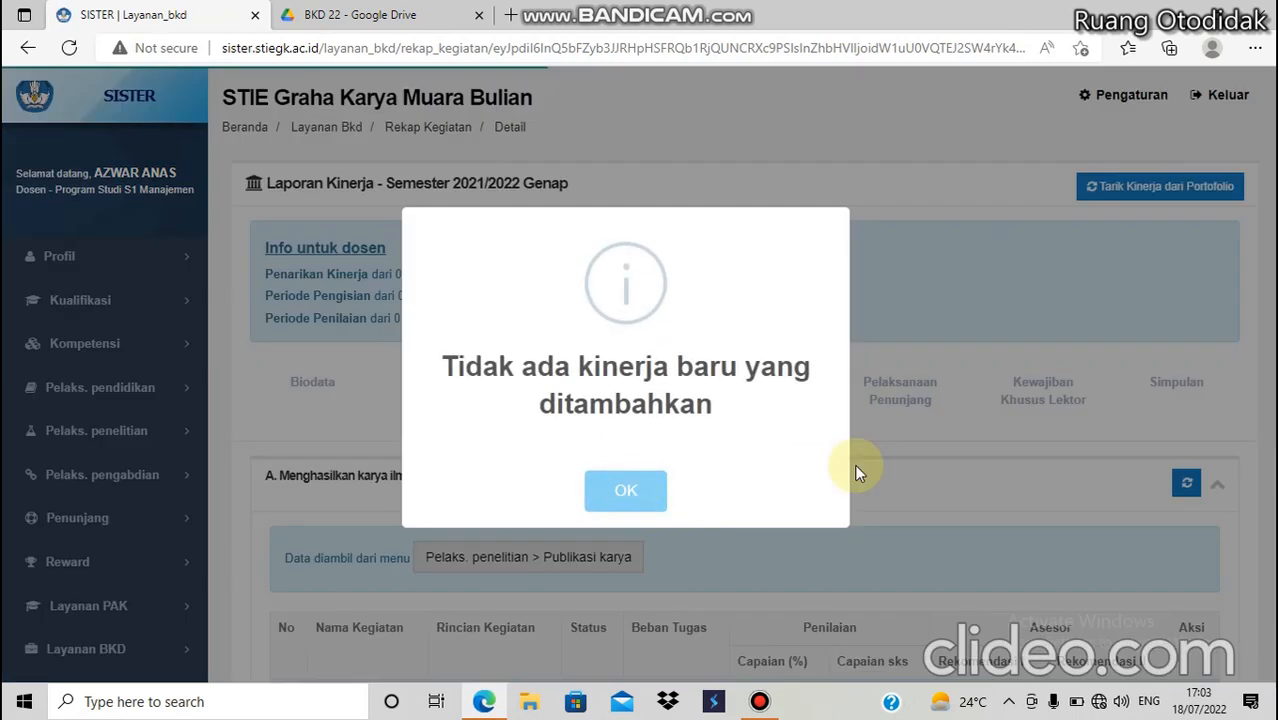
{"action": "left_click", "coordinate": [853, 472]}
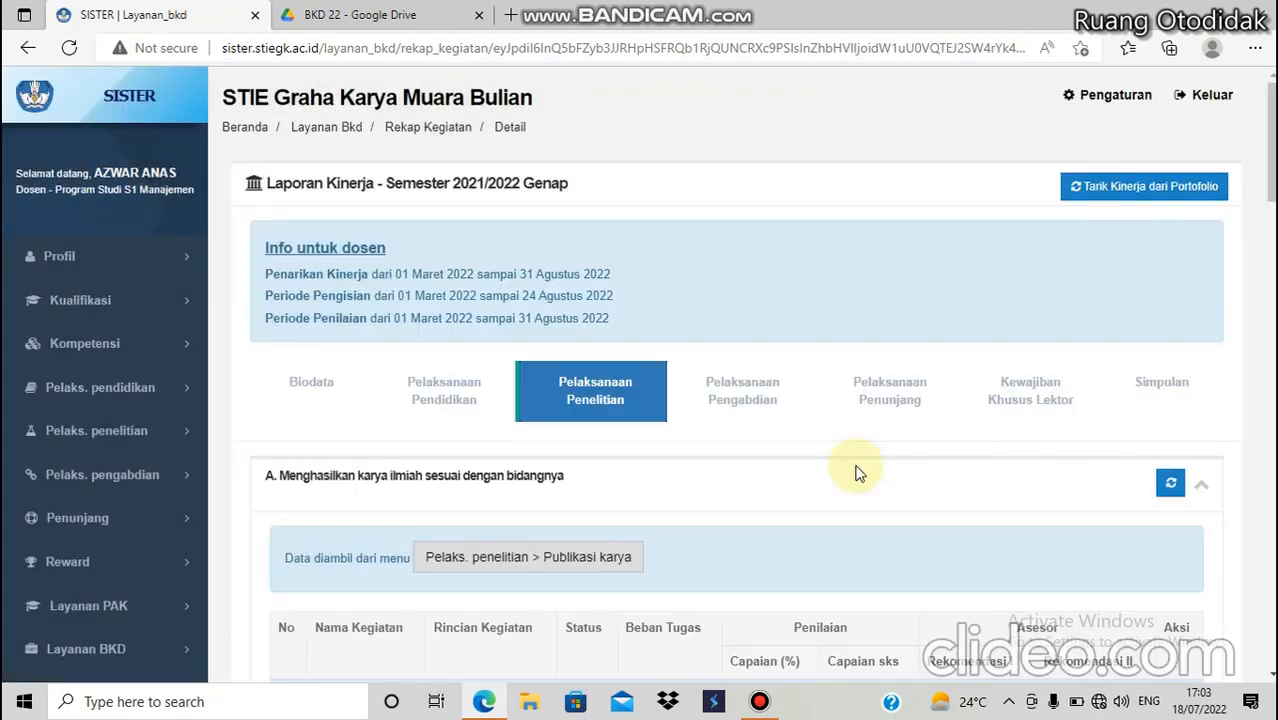
Open the Publikasi karya source page for section A and look through the listed publications.
{"action": "scroll", "coordinate": [855, 474], "scroll_direction": "down", "scroll_amount": 3}
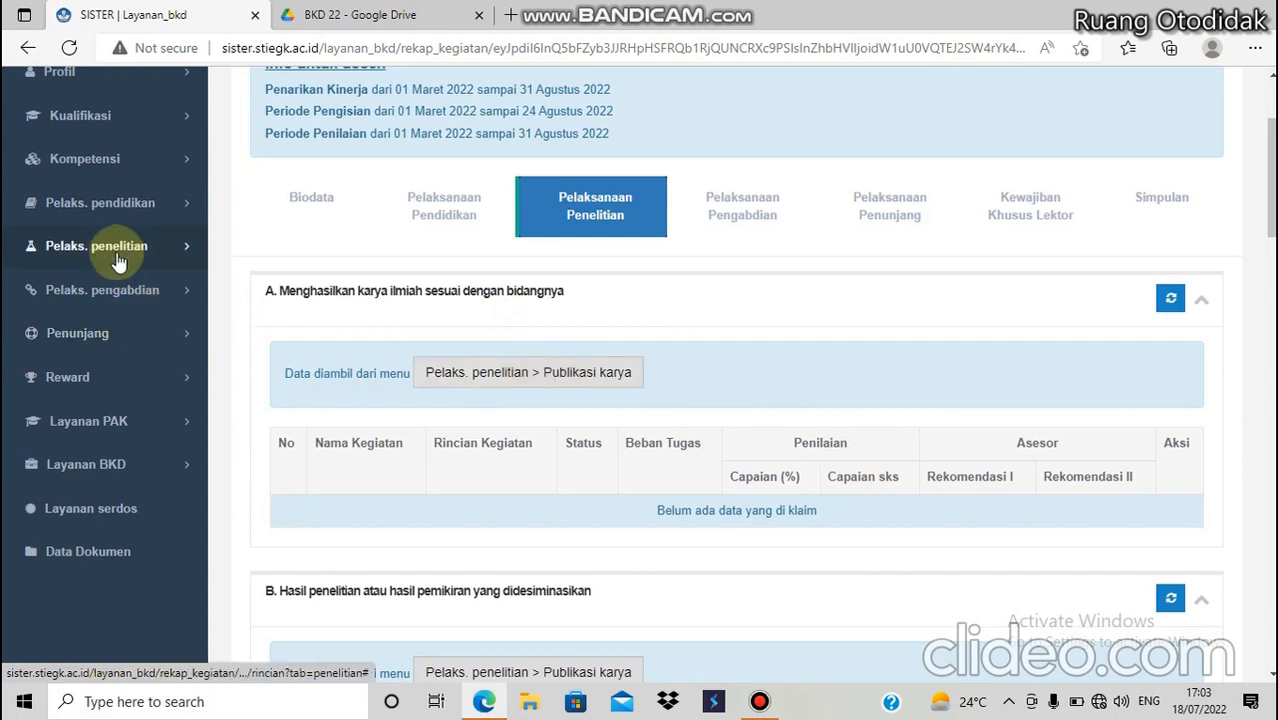
{"action": "left_click", "coordinate": [611, 381]}
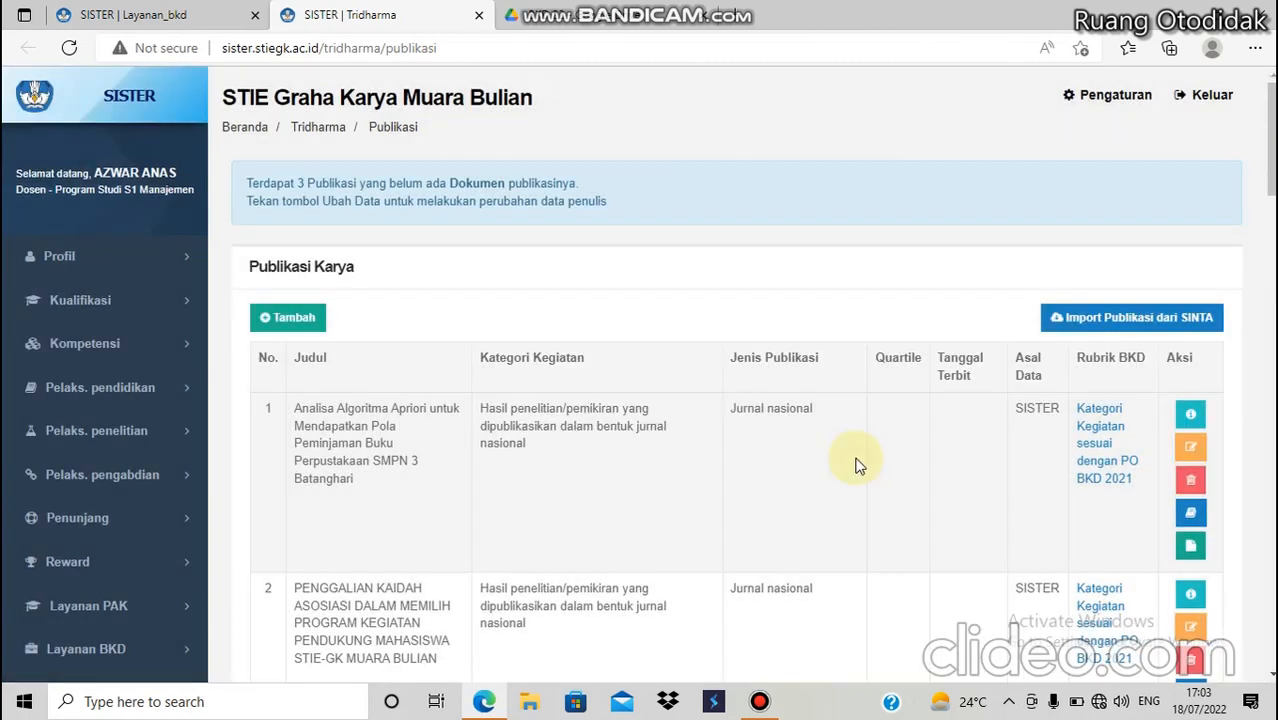
{"action": "scroll", "coordinate": [855, 465], "scroll_direction": "down", "scroll_amount": 4}
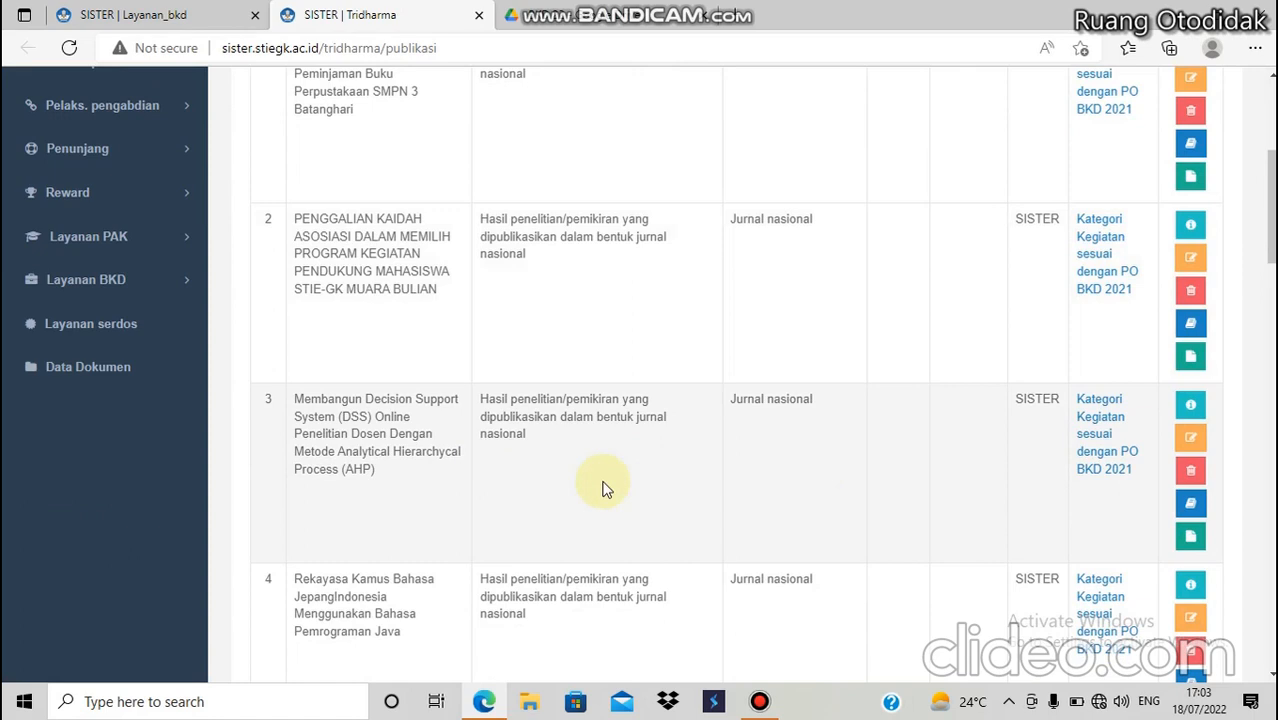
{"action": "scroll", "coordinate": [585, 485], "scroll_direction": "down", "scroll_amount": 4}
{"action": "scroll", "coordinate": [585, 485], "scroll_direction": "down", "scroll_amount": 7}
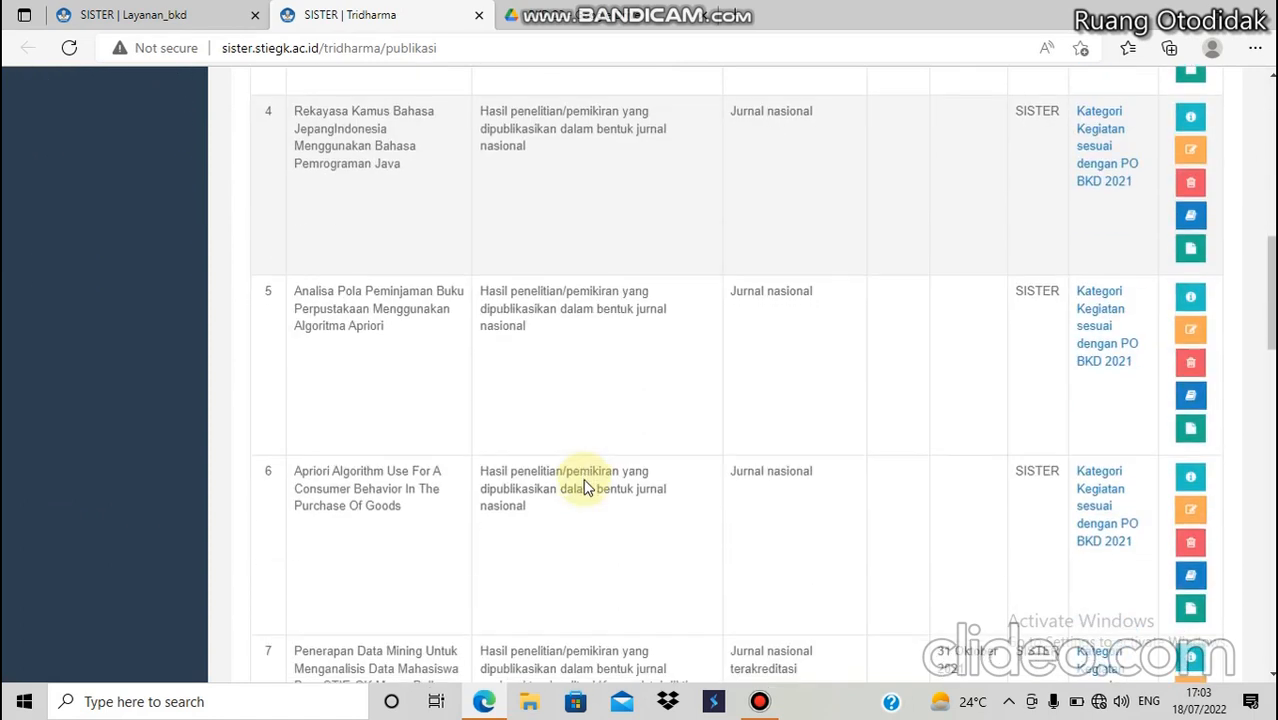
{"action": "scroll", "coordinate": [585, 487], "scroll_direction": "down", "scroll_amount": 8}
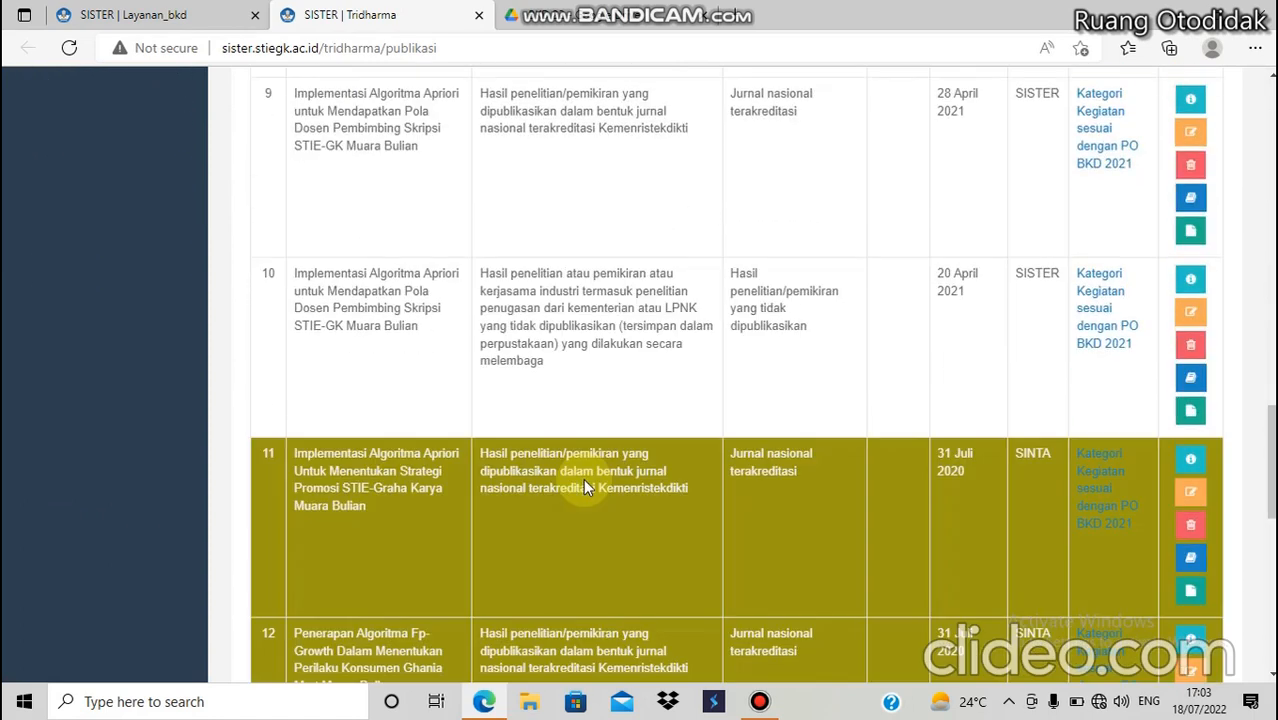
{"action": "scroll", "coordinate": [585, 485], "scroll_direction": "down", "scroll_amount": 5}
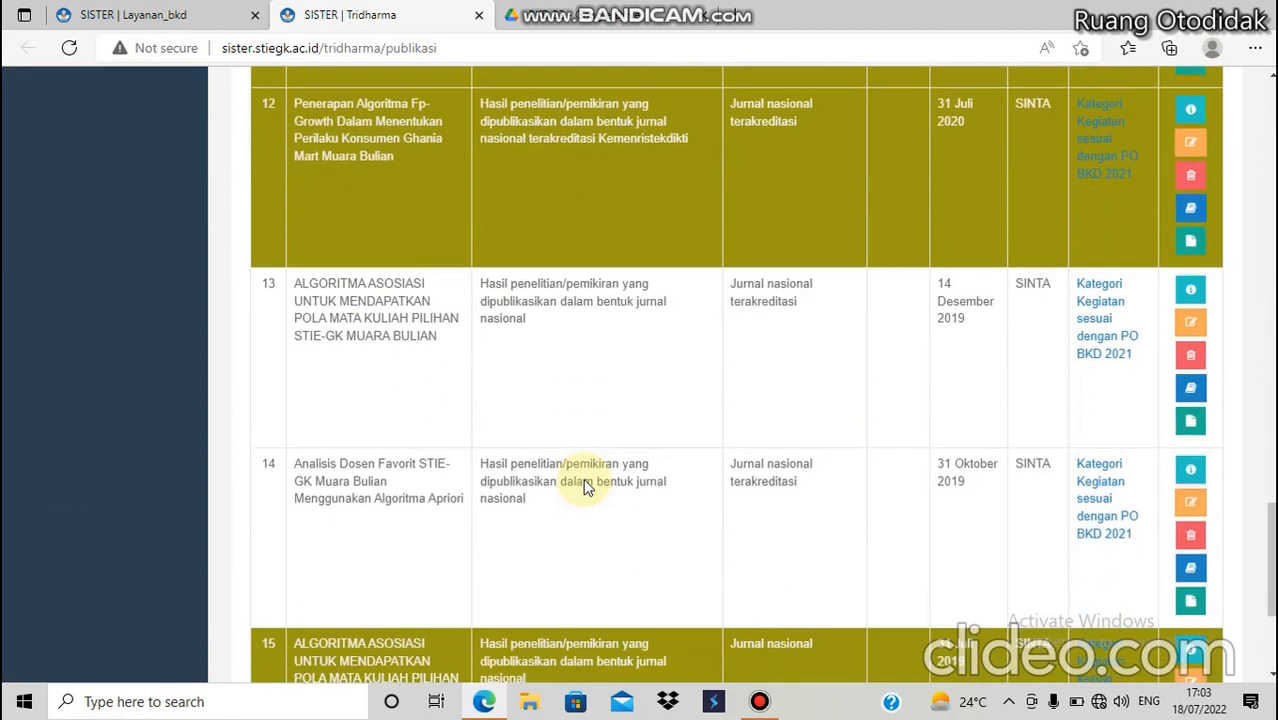
{"action": "scroll", "coordinate": [585, 485], "scroll_direction": "up", "scroll_amount": 20}
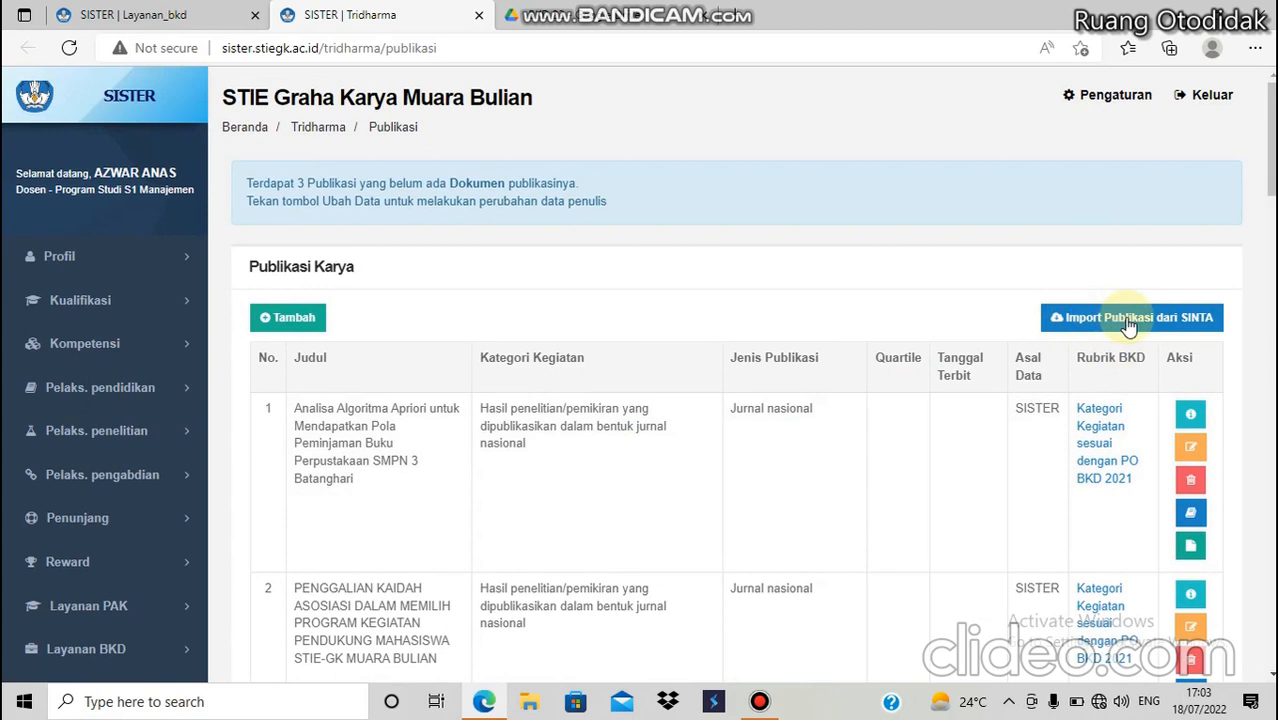
Open the SINTA publication import page, examine the importable entries and return to the Publikasi Karya list without importing.
{"action": "left_click", "coordinate": [1147, 327]}
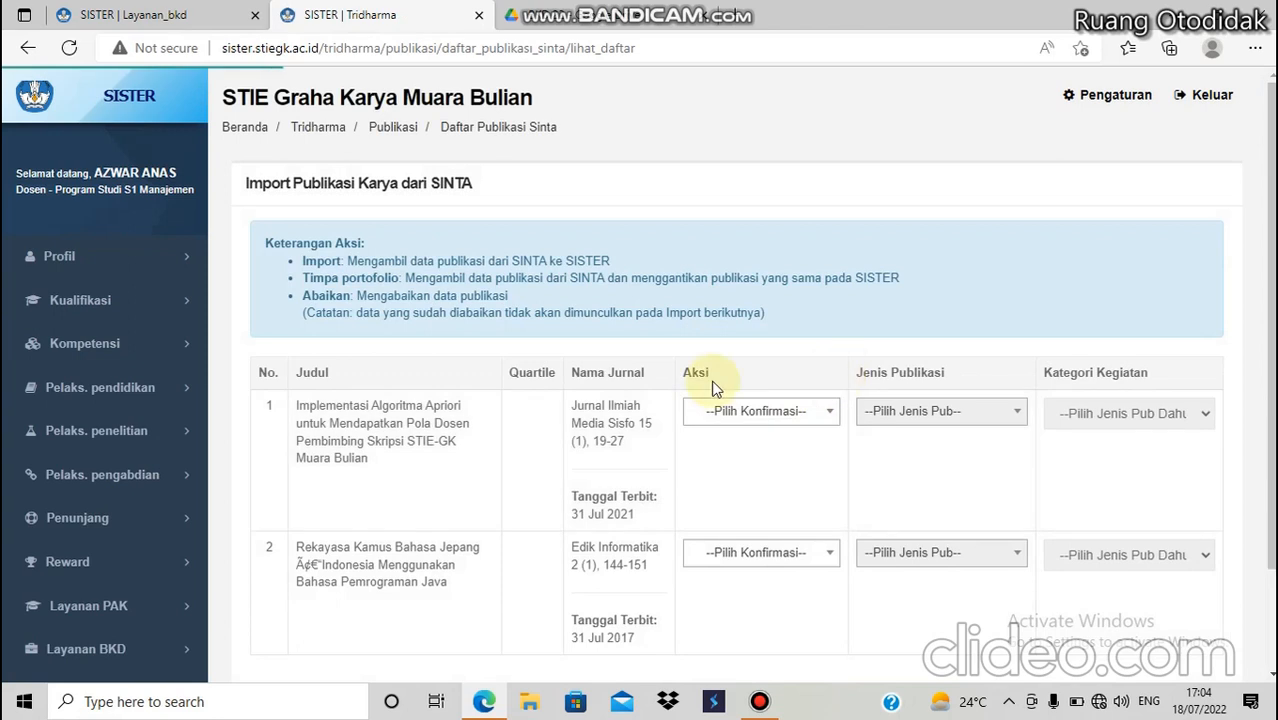
{"action": "scroll", "coordinate": [641, 428], "scroll_direction": "down", "scroll_amount": 1}
{"action": "scroll", "coordinate": [641, 428], "scroll_direction": "down", "scroll_amount": 2}
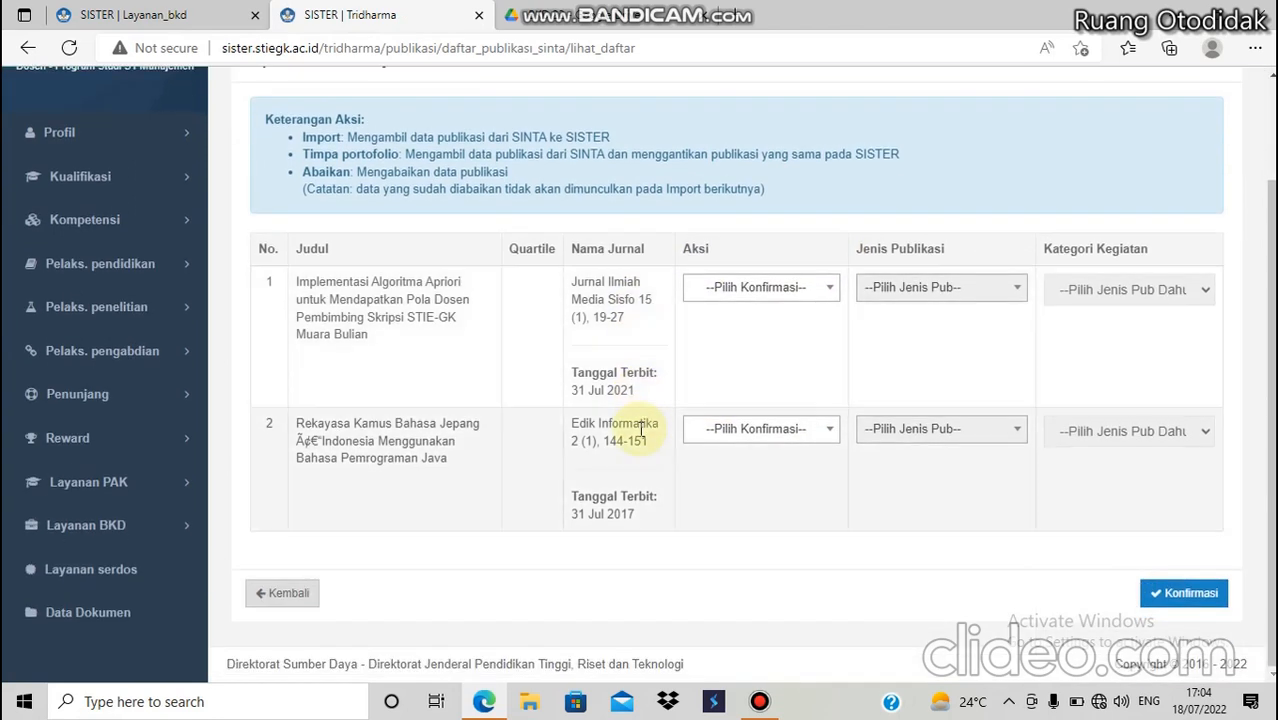
{"action": "scroll", "coordinate": [641, 428], "scroll_direction": "up", "scroll_amount": 3}
{"action": "scroll", "coordinate": [641, 428], "scroll_direction": "down", "scroll_amount": 2}
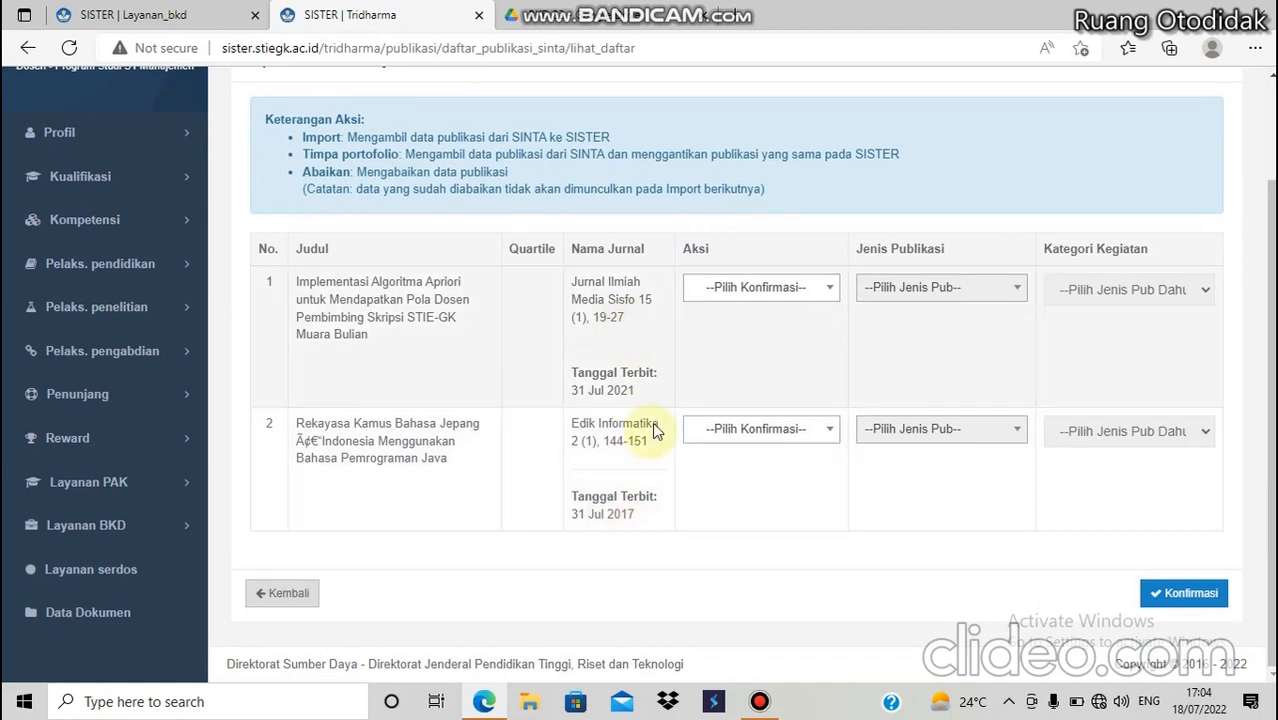
{"action": "scroll", "coordinate": [490, 463], "scroll_direction": "up", "scroll_amount": 2}
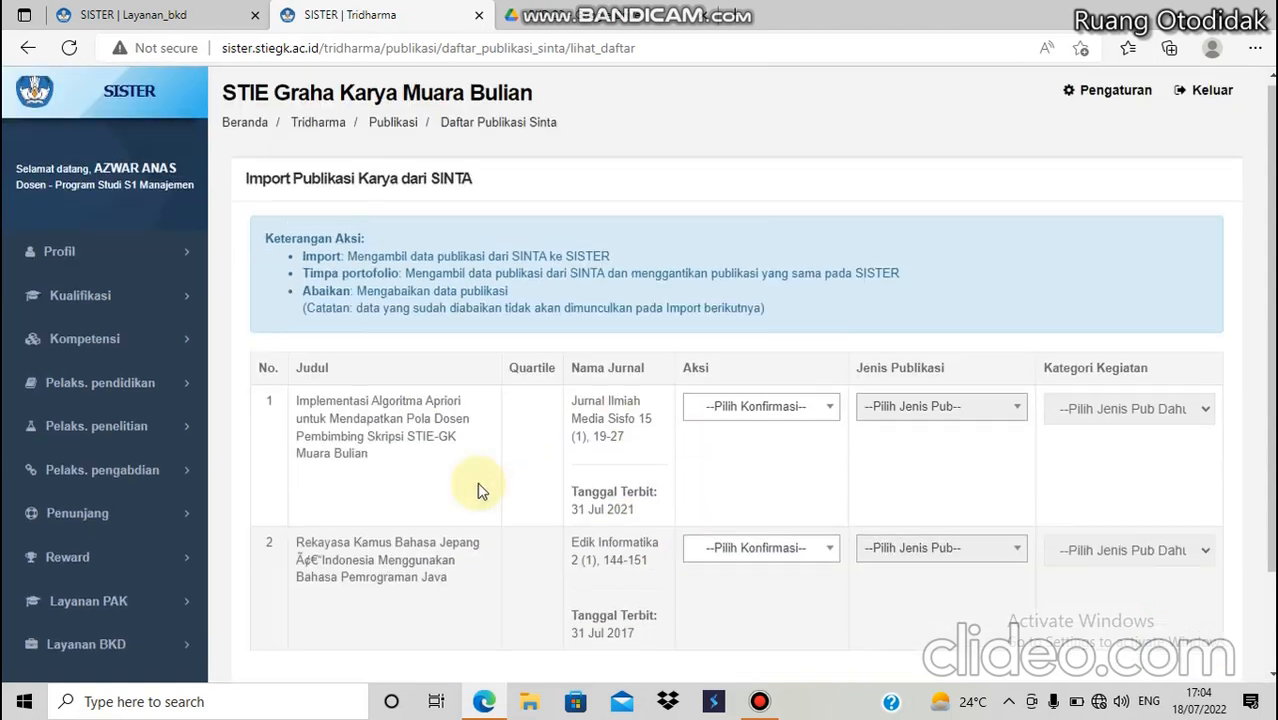
{"action": "scroll", "coordinate": [477, 482], "scroll_direction": "down", "scroll_amount": 2}
{"action": "left_click", "coordinate": [291, 596]}
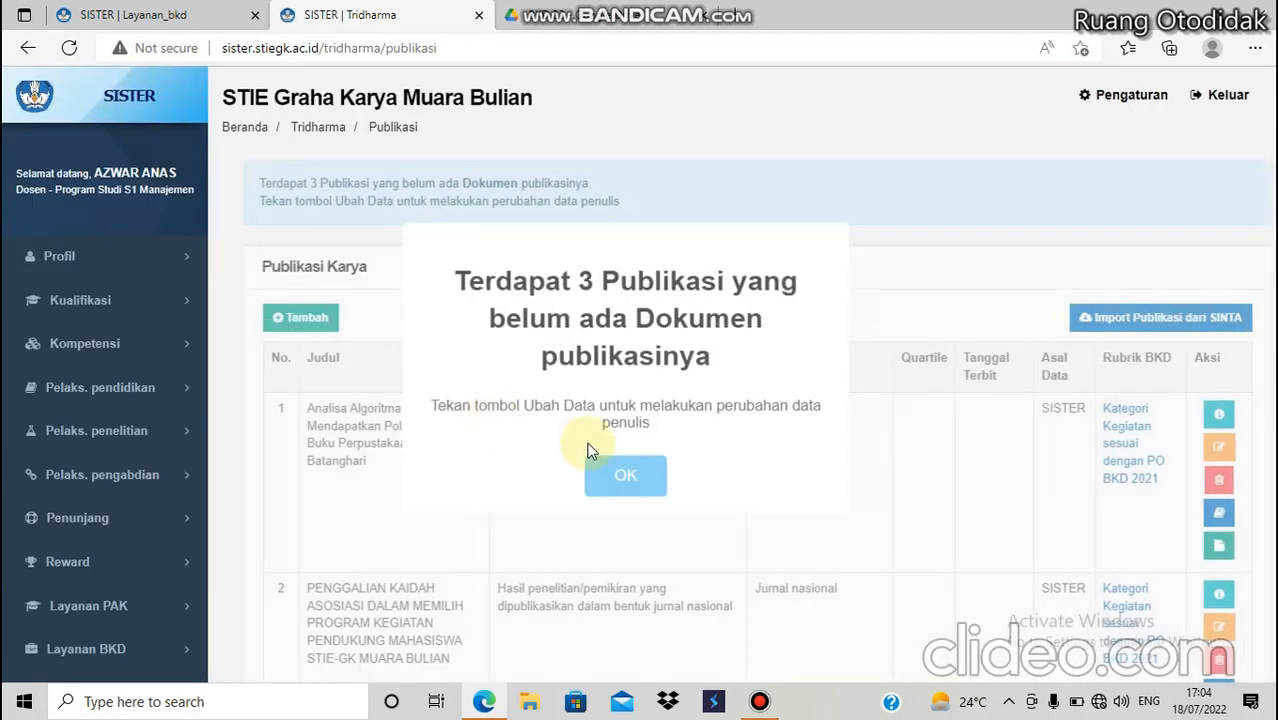
{"action": "left_click", "coordinate": [618, 478]}
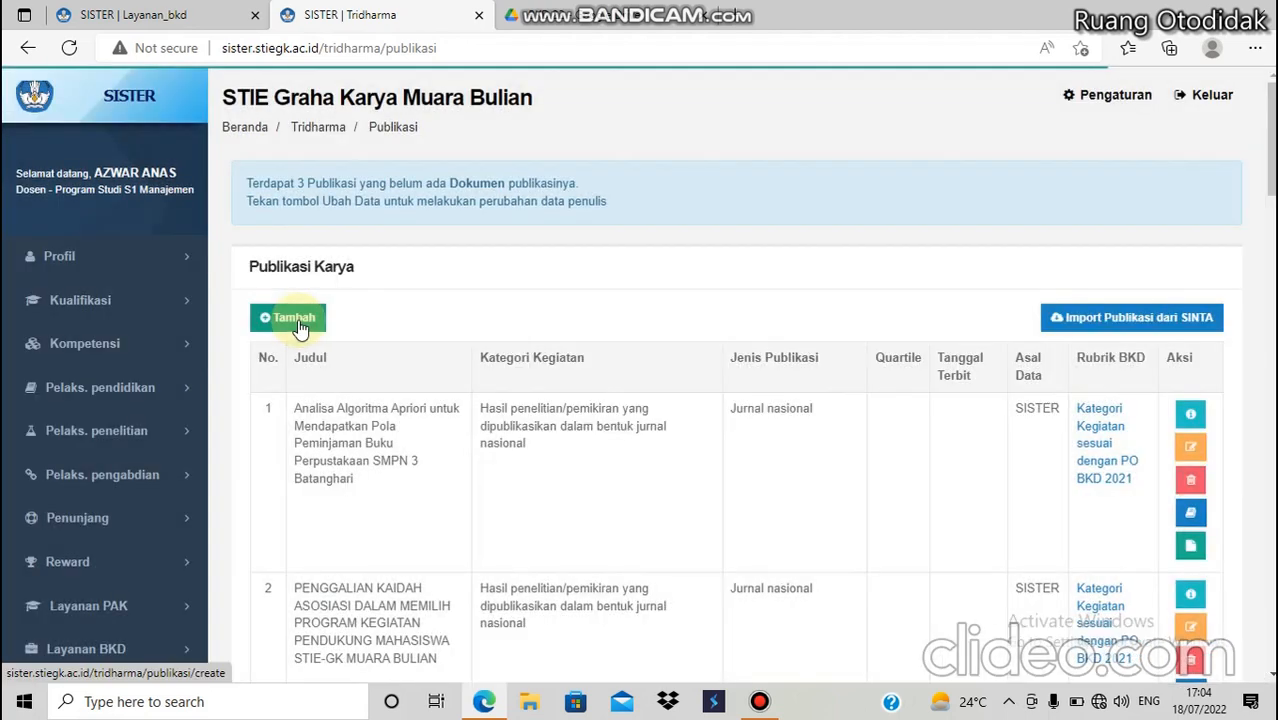
Start a new Publikasi Karya entry with Kategori Kegiatan "Hasil penelitian/pemikiran yang dipublikasikan dalam bentuk jurnal nasional terakreditasi Kemenristekdikti" under Pelaksanaan Penelitian.
{"action": "left_click", "coordinate": [300, 326]}
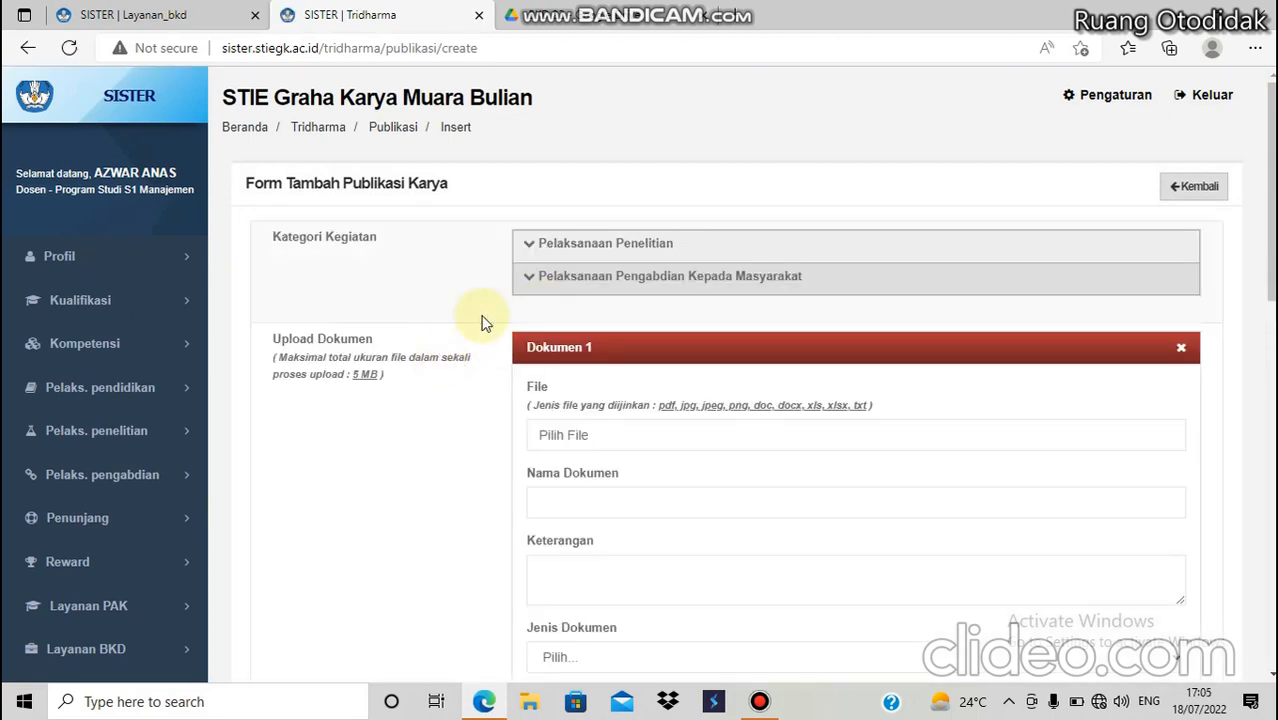
{"action": "left_click", "coordinate": [619, 245]}
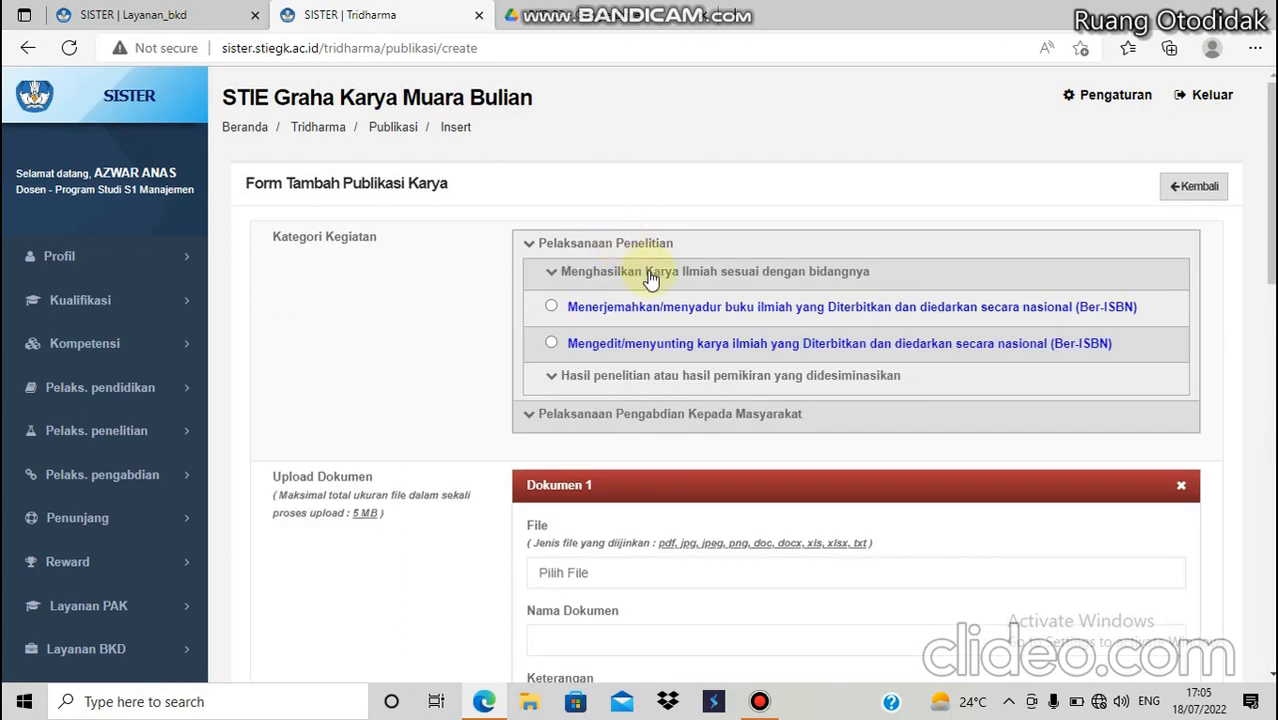
{"action": "left_click", "coordinate": [727, 284]}
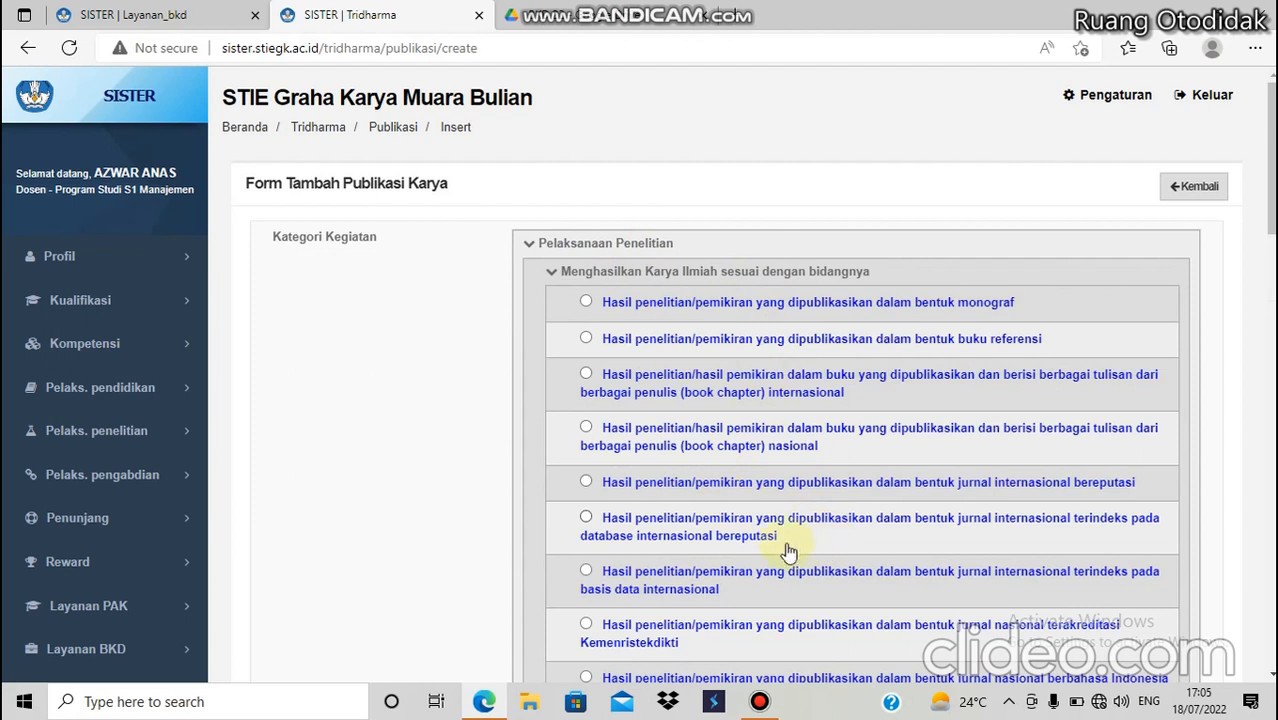
{"action": "scroll", "coordinate": [743, 560], "scroll_direction": "down", "scroll_amount": 1}
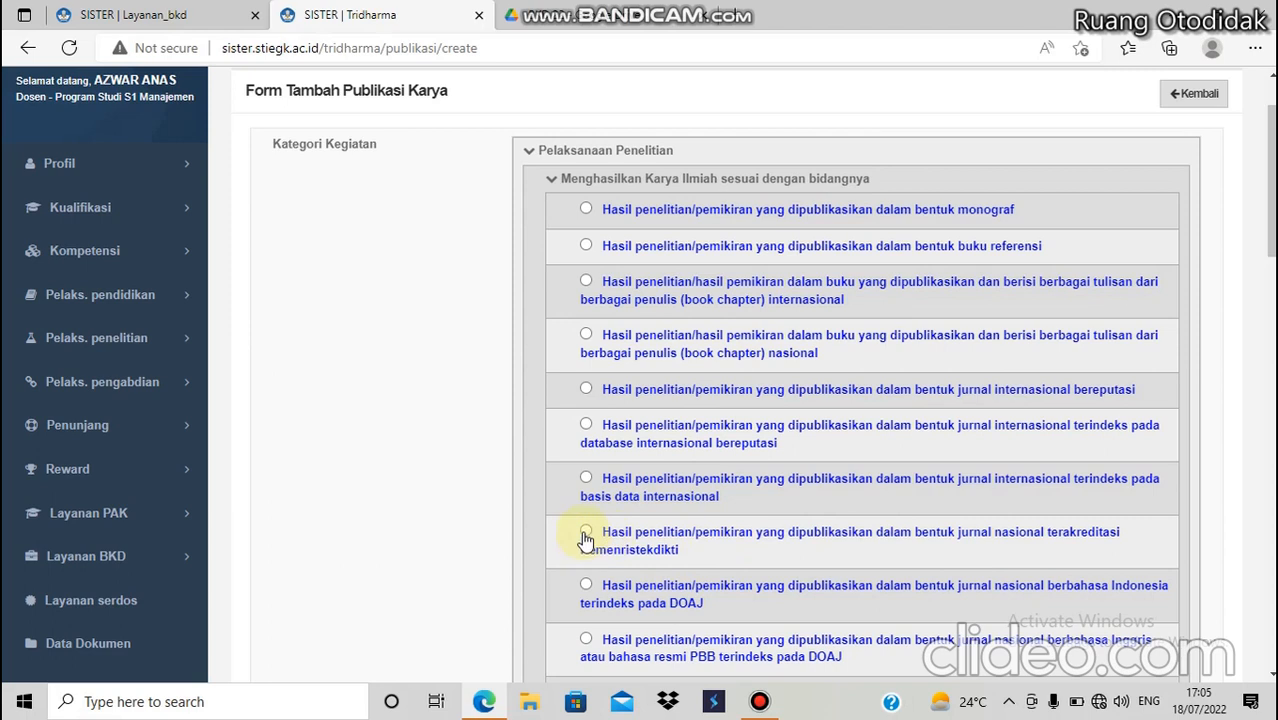
{"action": "left_click", "coordinate": [722, 553]}
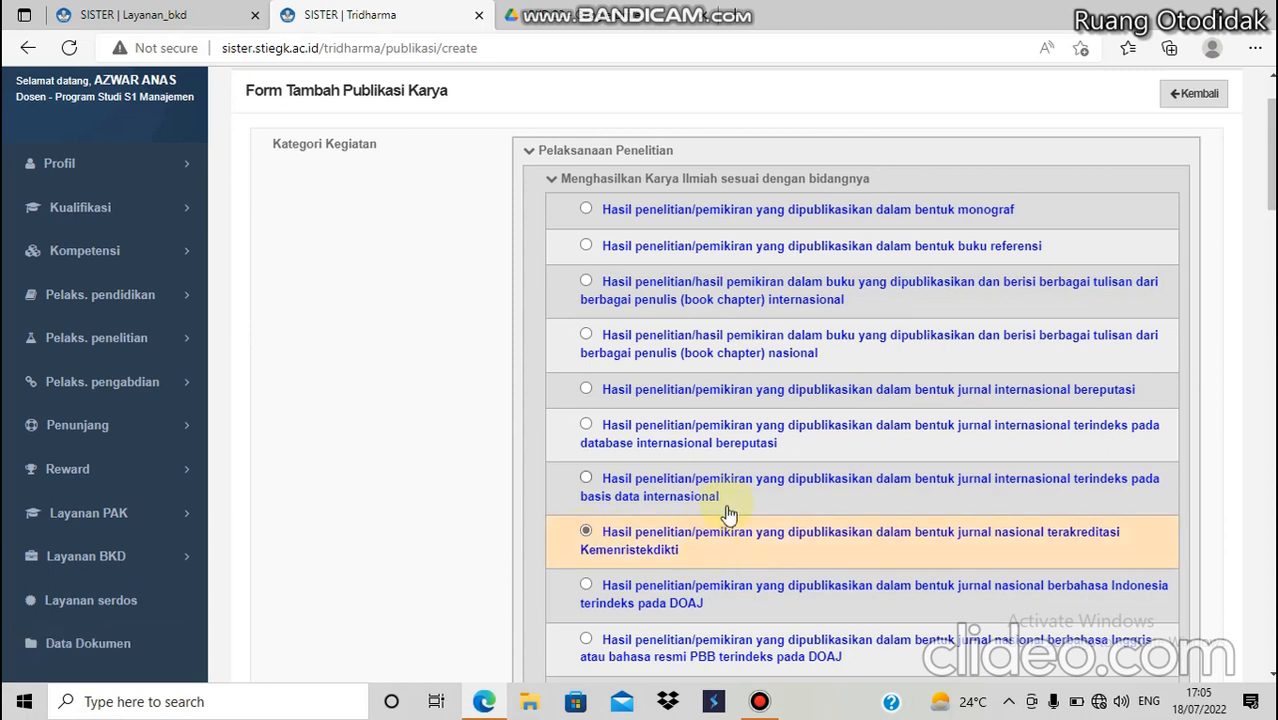
{"action": "scroll", "coordinate": [727, 513], "scroll_direction": "down", "scroll_amount": 1}
{"action": "scroll", "coordinate": [727, 513], "scroll_direction": "down", "scroll_amount": 1}
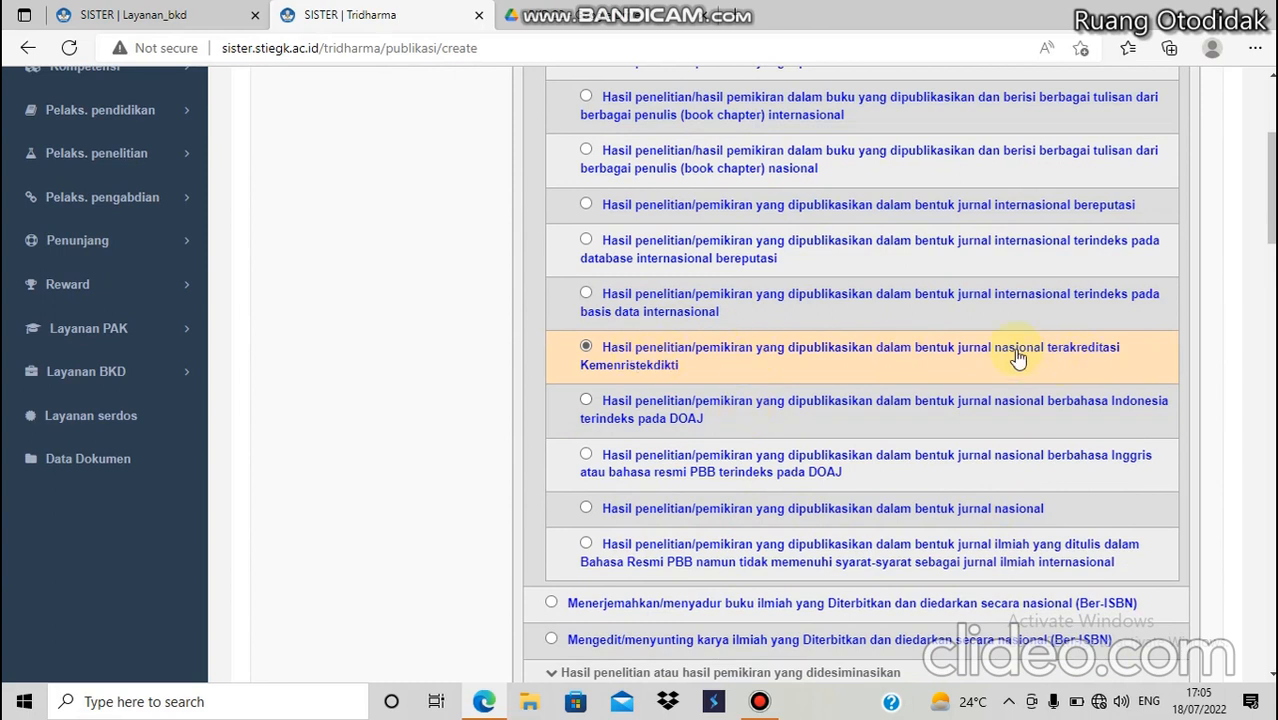
{"action": "scroll", "coordinate": [995, 320], "scroll_direction": "up", "scroll_amount": 1}
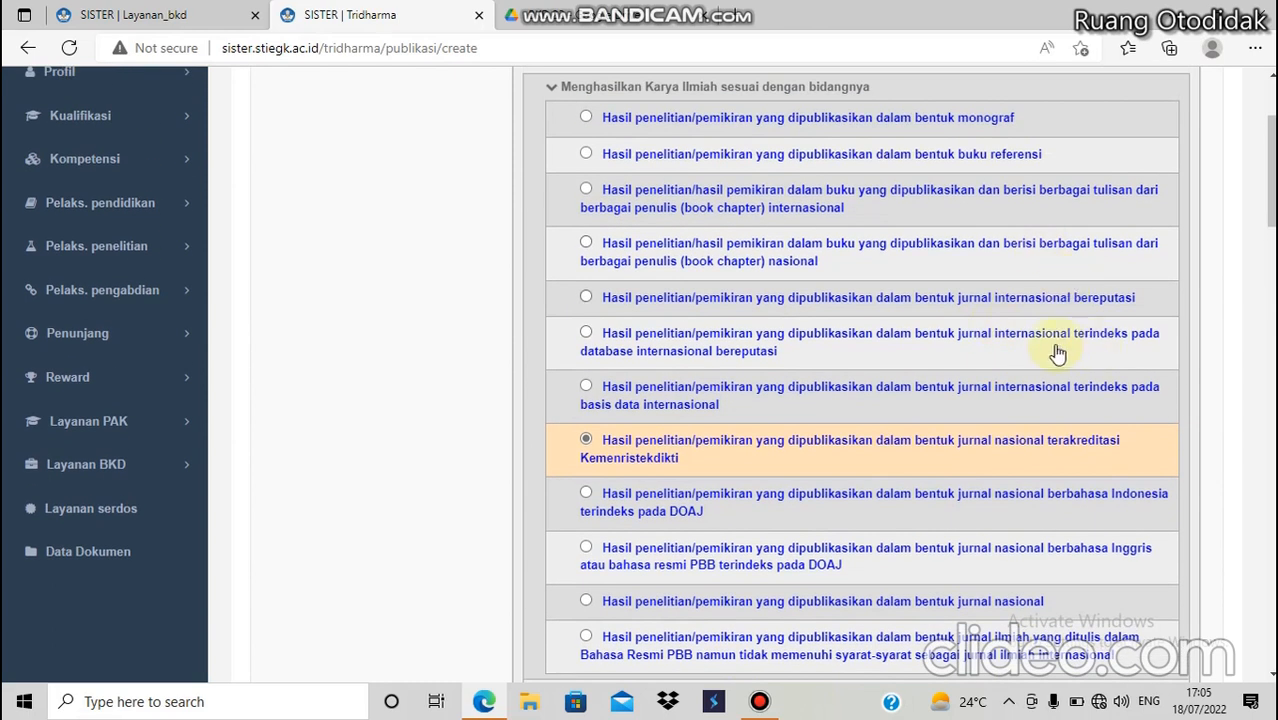
{"action": "scroll", "coordinate": [811, 356], "scroll_direction": "down", "scroll_amount": 4}
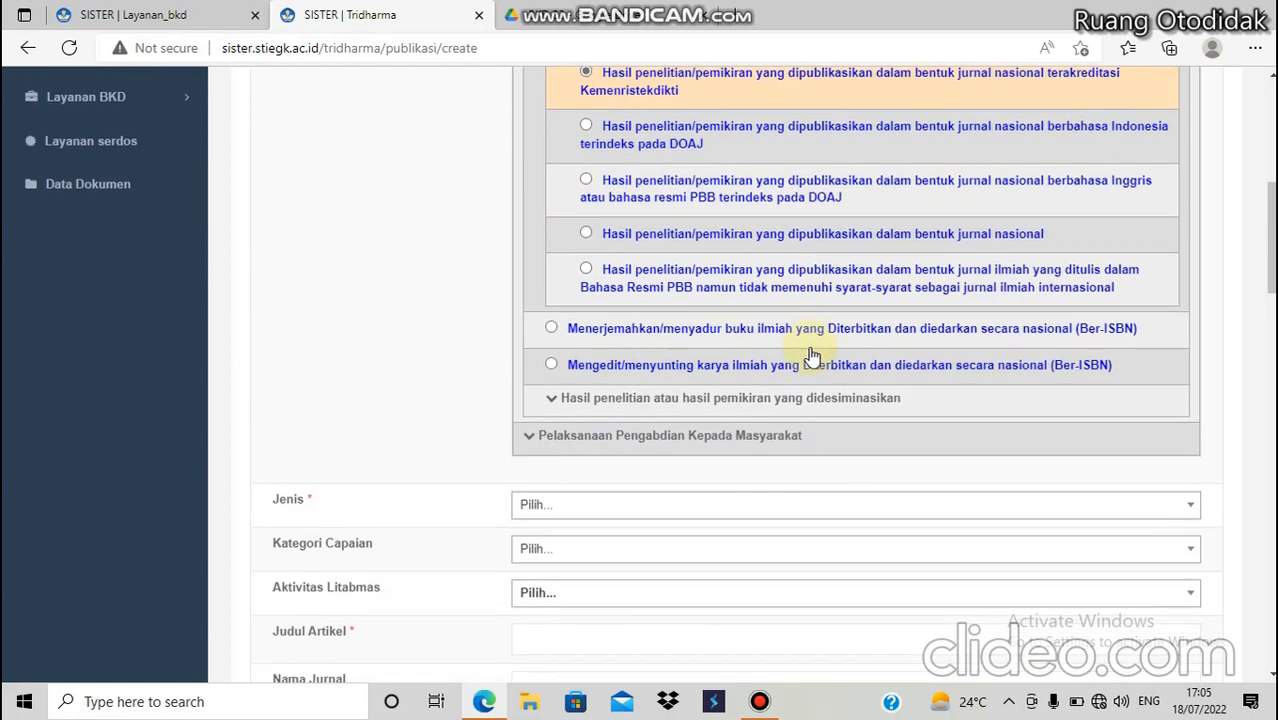
Set Jenis to "Jurnal nasional terakreditasi" and Kategori Capaian to "Publikasi" for the new publication.
{"action": "left_click", "coordinate": [572, 503]}
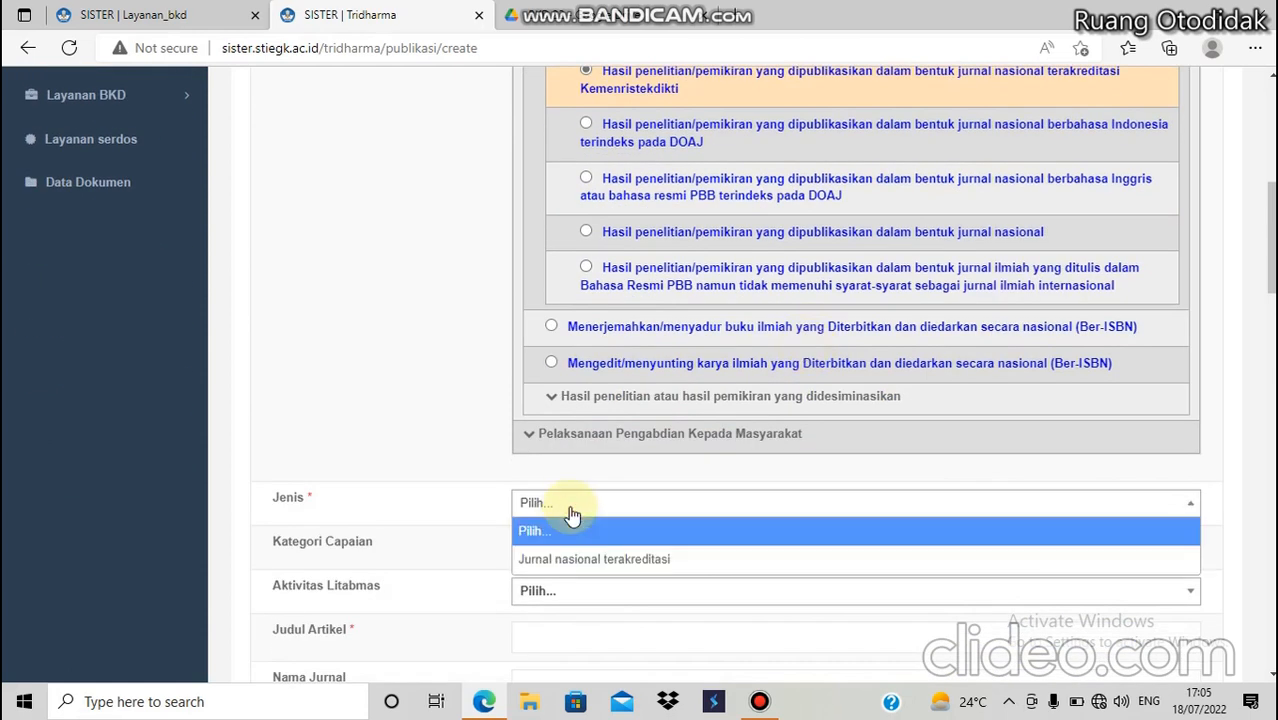
{"action": "left_click", "coordinate": [590, 563]}
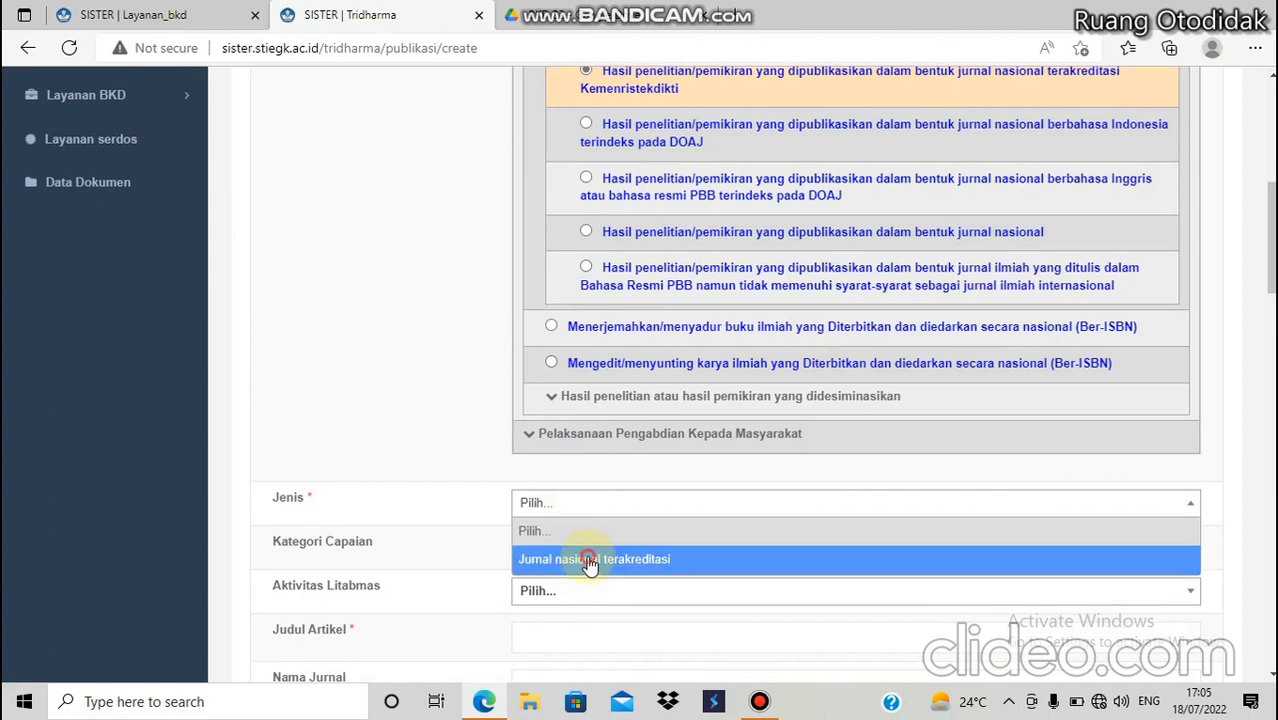
{"action": "left_click", "coordinate": [589, 549]}
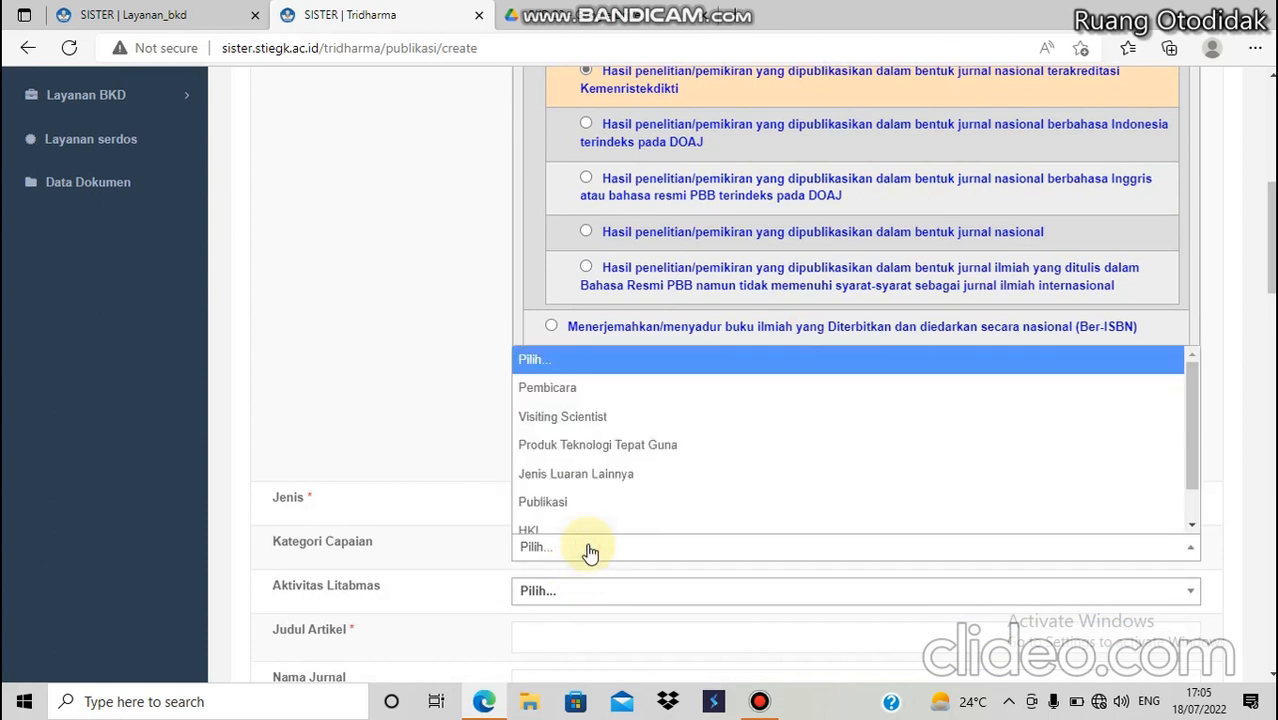
{"action": "left_click", "coordinate": [560, 510]}
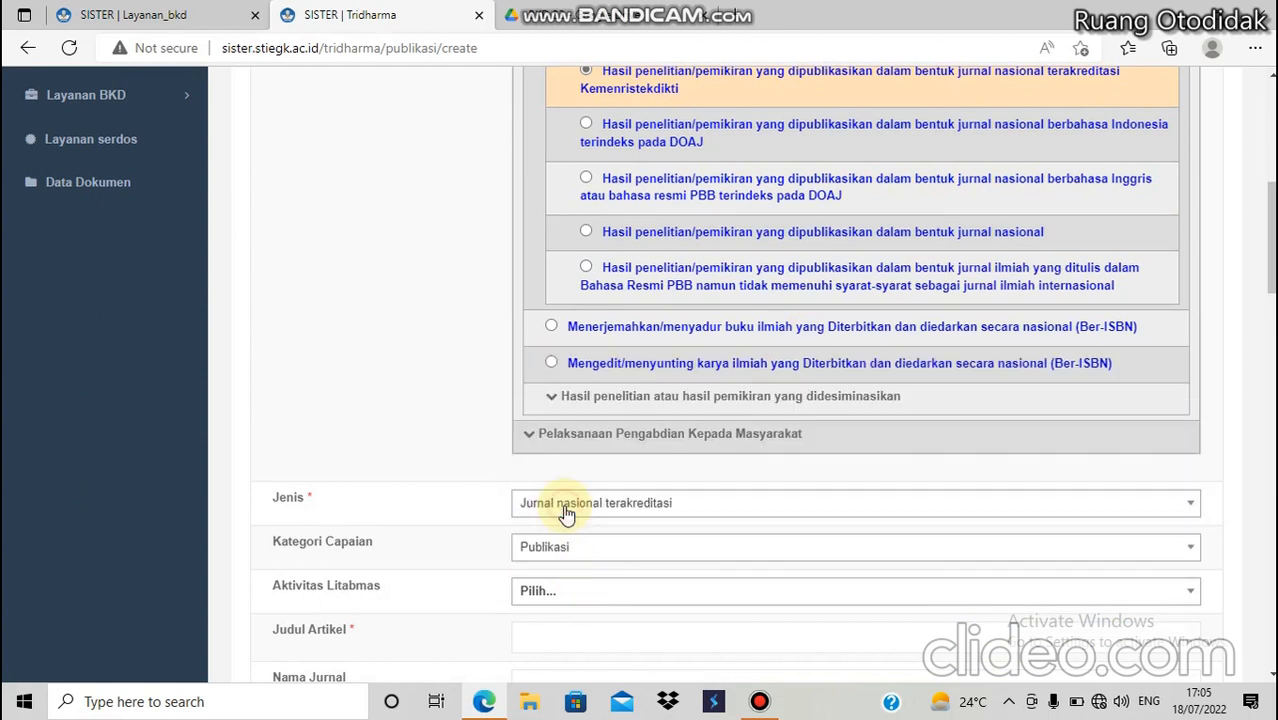
{"action": "left_click", "coordinate": [567, 556]}
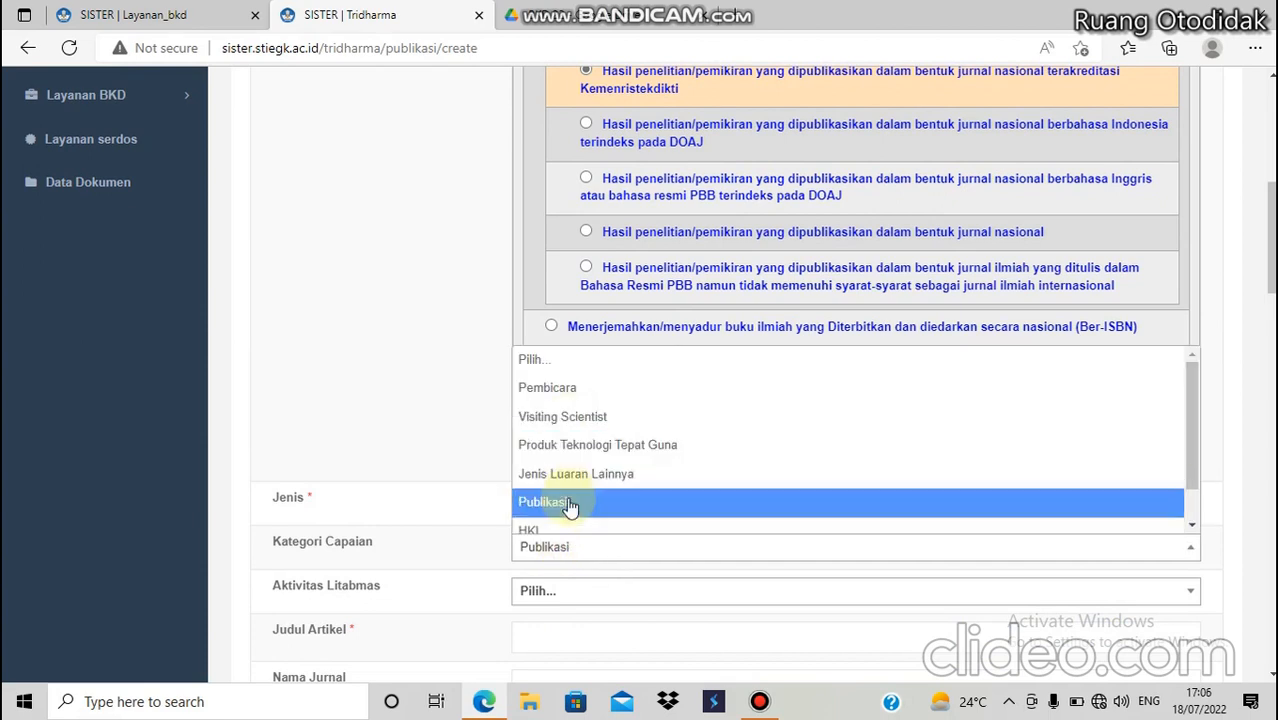
{"action": "left_click", "coordinate": [571, 502]}
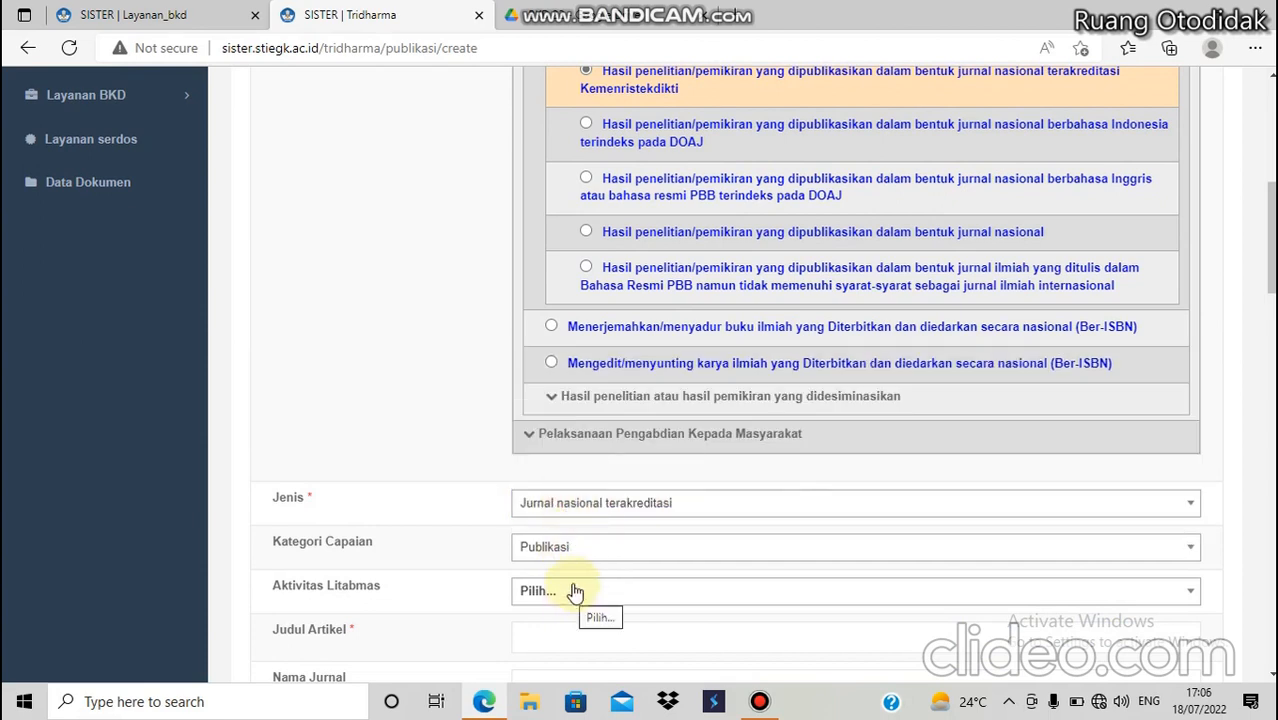
Open ejournal.stikom-db.ac.id in a new browser tab and go to the Jurnal Media Sisfo site.
{"action": "scroll", "coordinate": [575, 598], "scroll_direction": "down", "scroll_amount": 2}
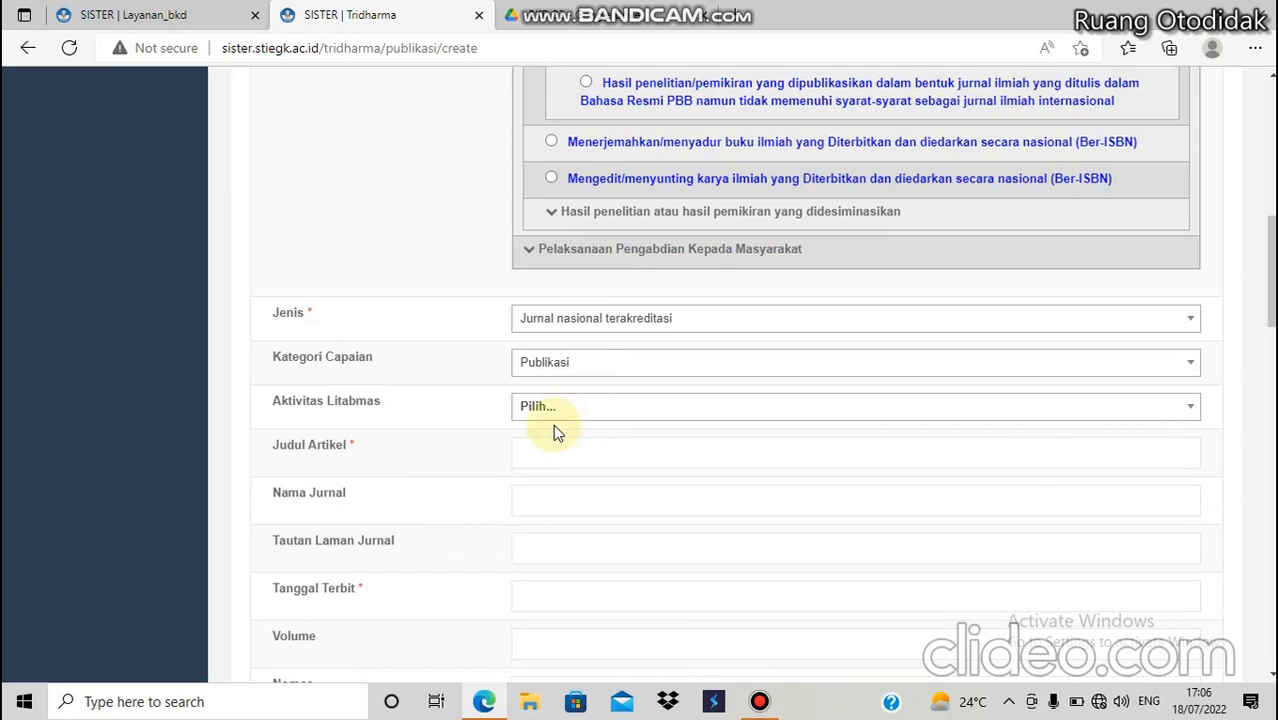
{"action": "left_click", "coordinate": [578, 456]}
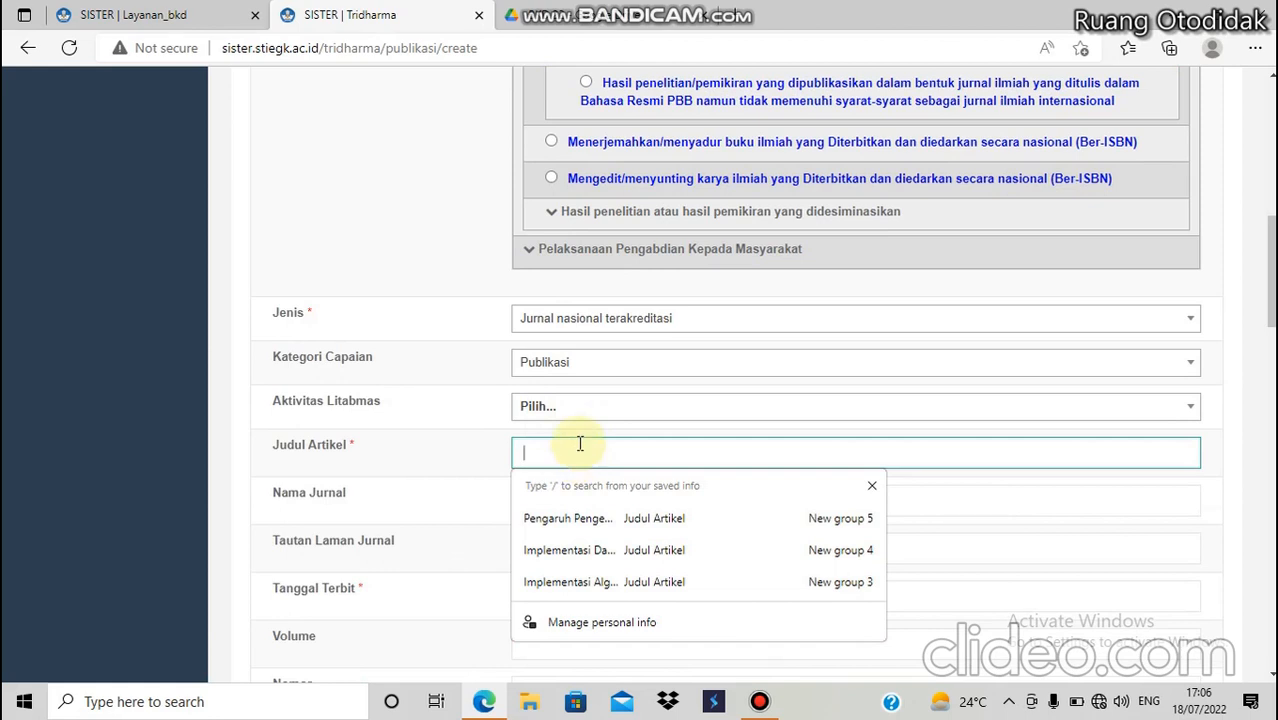
{"action": "left_click", "coordinate": [733, 14]}
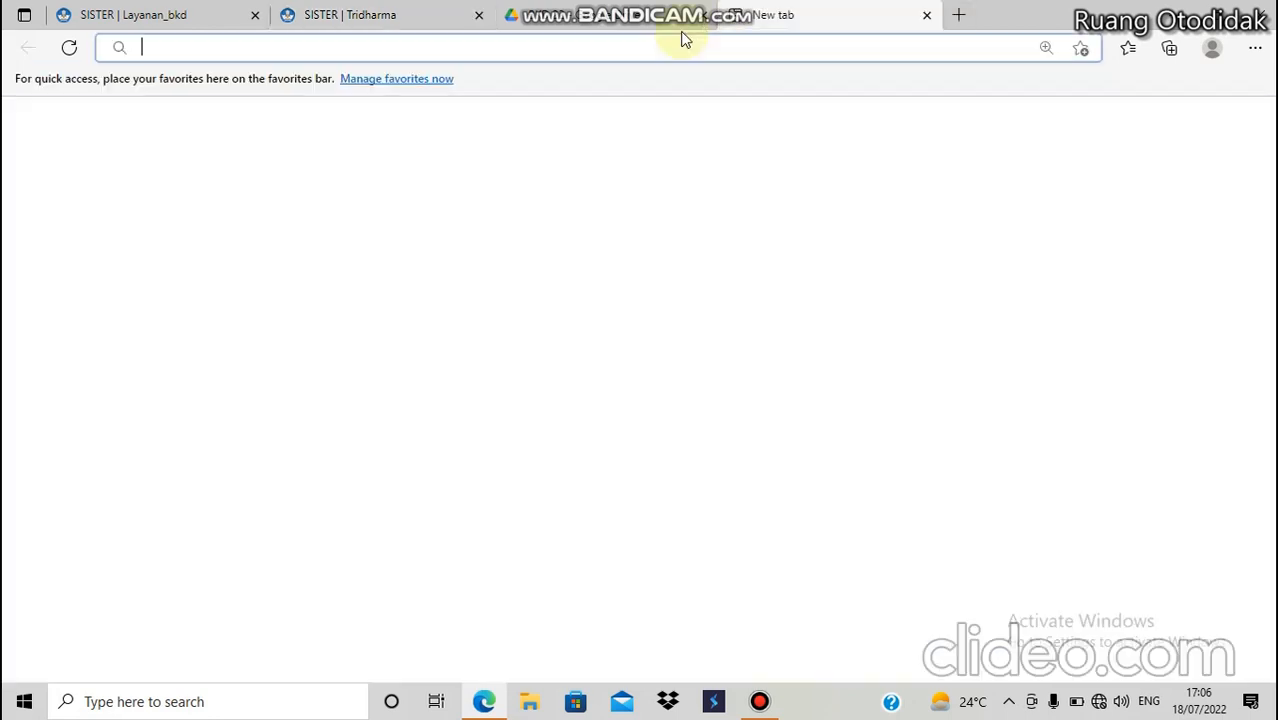
{"action": "type", "text": "ej"}
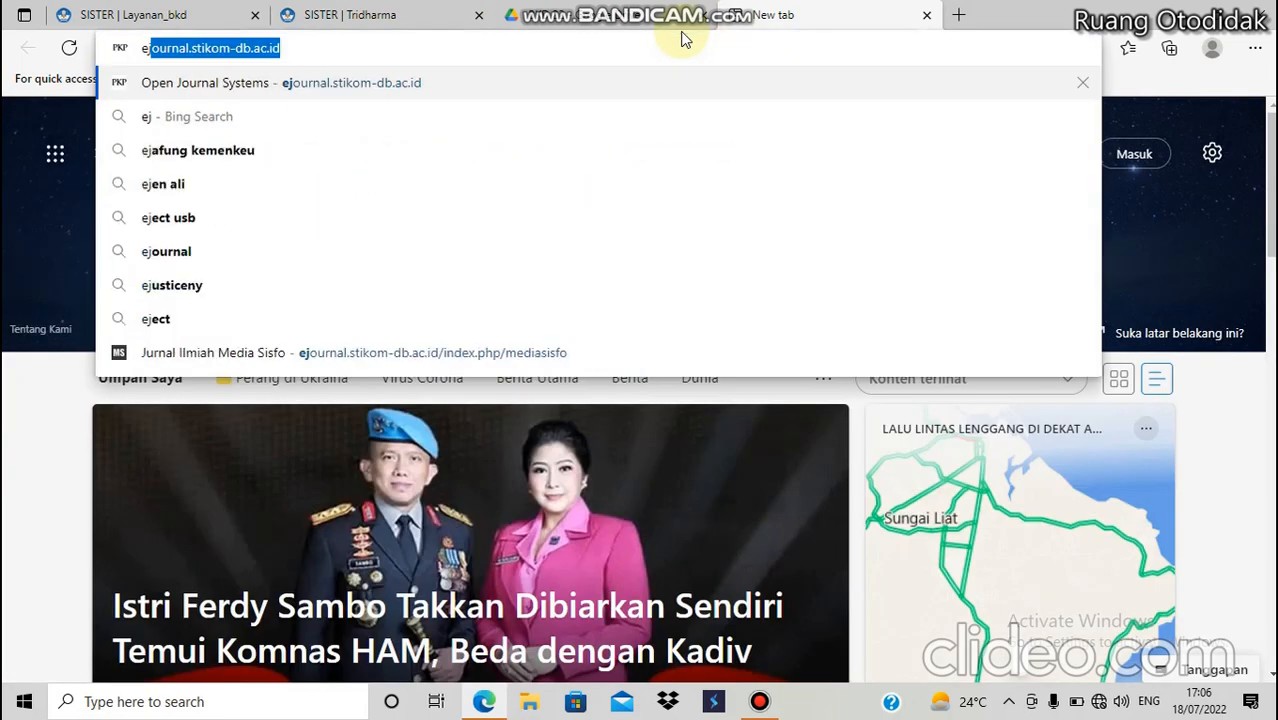
{"action": "key", "text": "Return"}
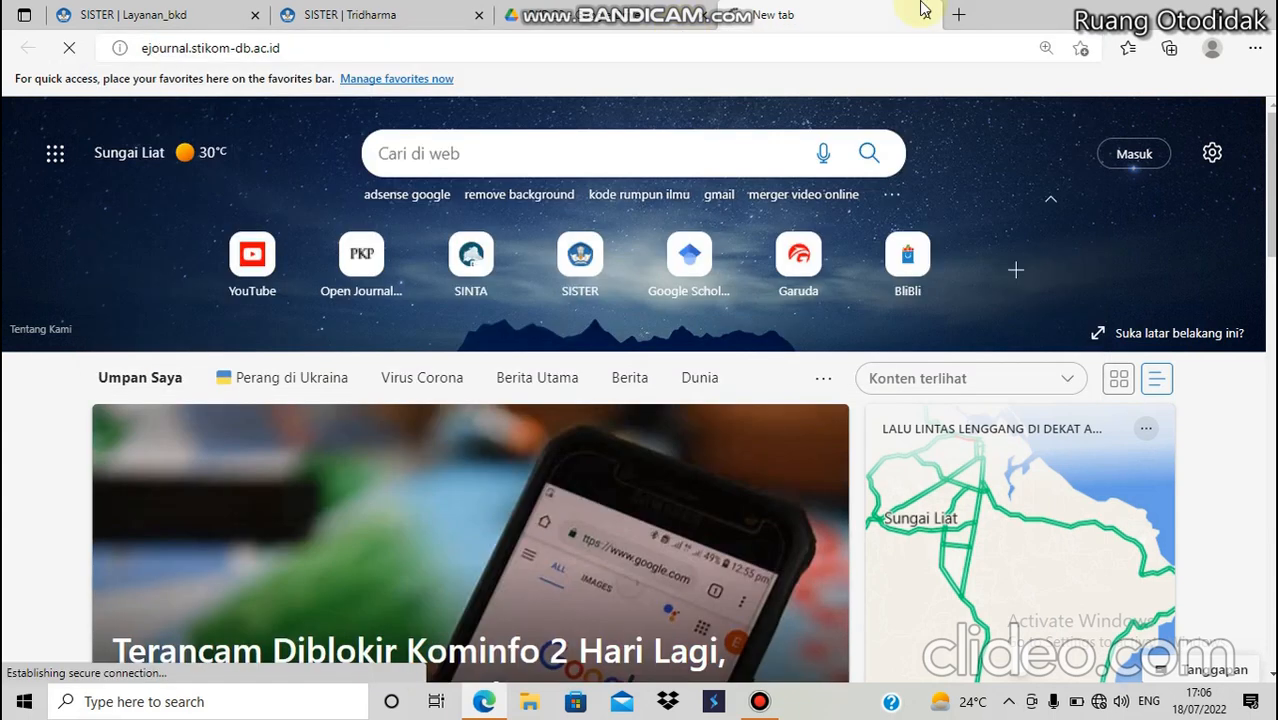
{"action": "mouse_move", "coordinate": [898, 6]}
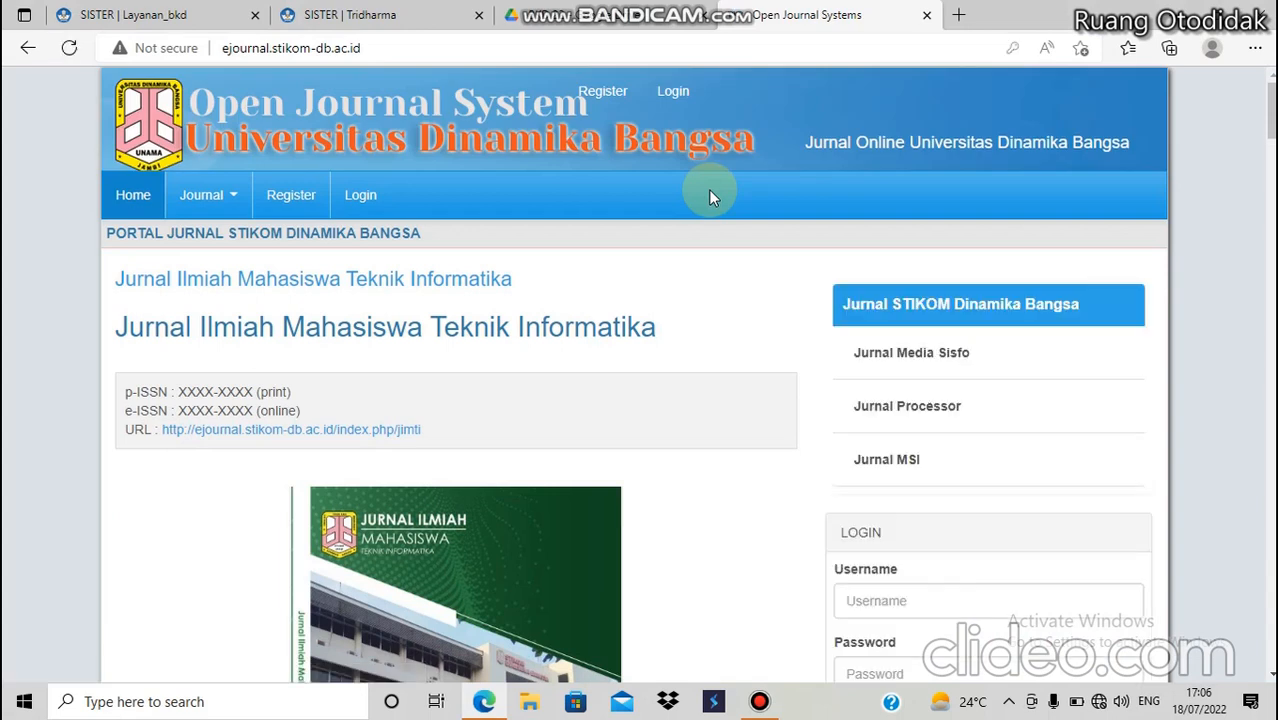
{"action": "left_click", "coordinate": [930, 359]}
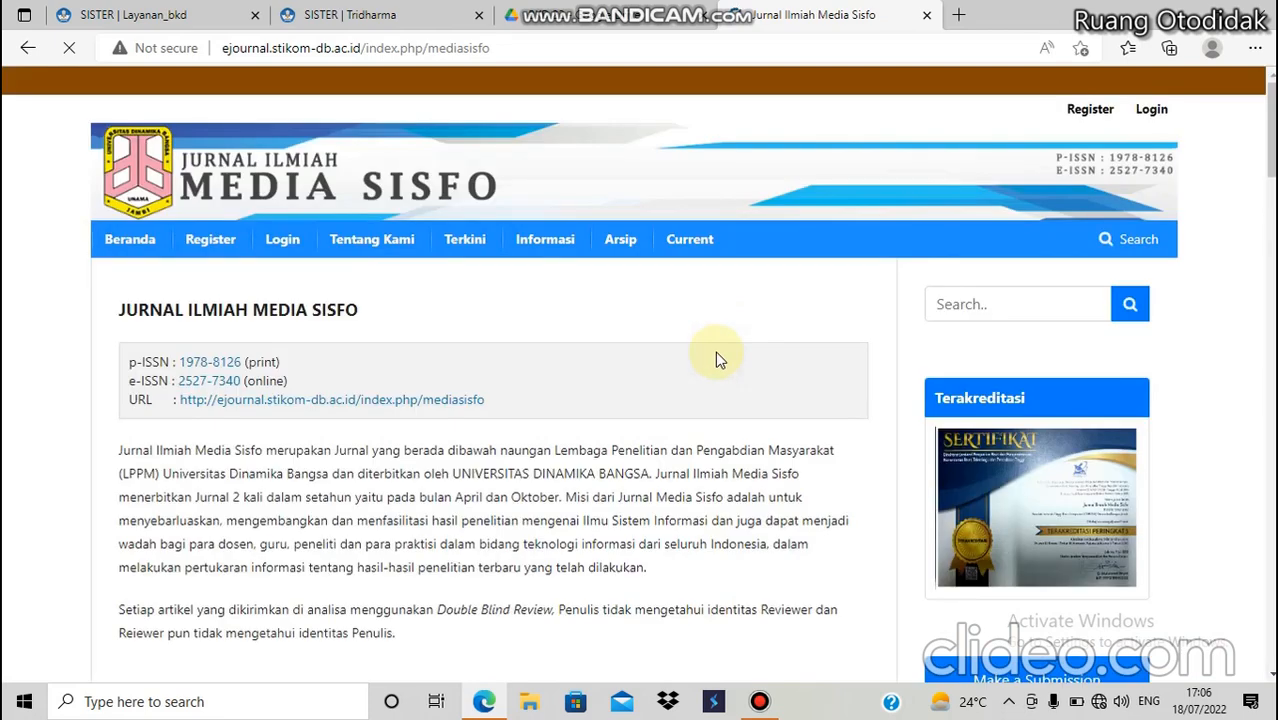
Copy the title "Implementasi Algoritma Apriori untuk Mendapatkan Pola Kelulusan Mahasiswa" from the current issue's article list into Judul Artikel in SISTER.
{"action": "scroll", "coordinate": [718, 358], "scroll_direction": "down", "scroll_amount": 10}
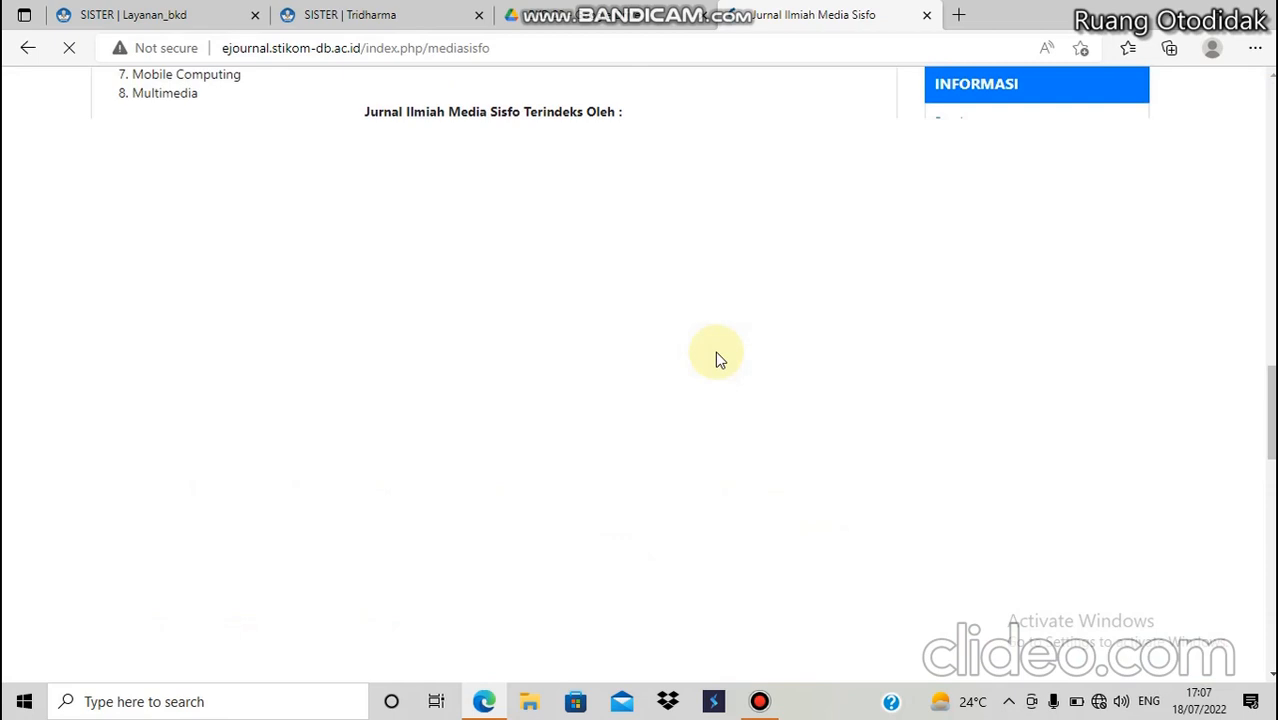
{"action": "scroll", "coordinate": [717, 348], "scroll_direction": "down", "scroll_amount": 5}
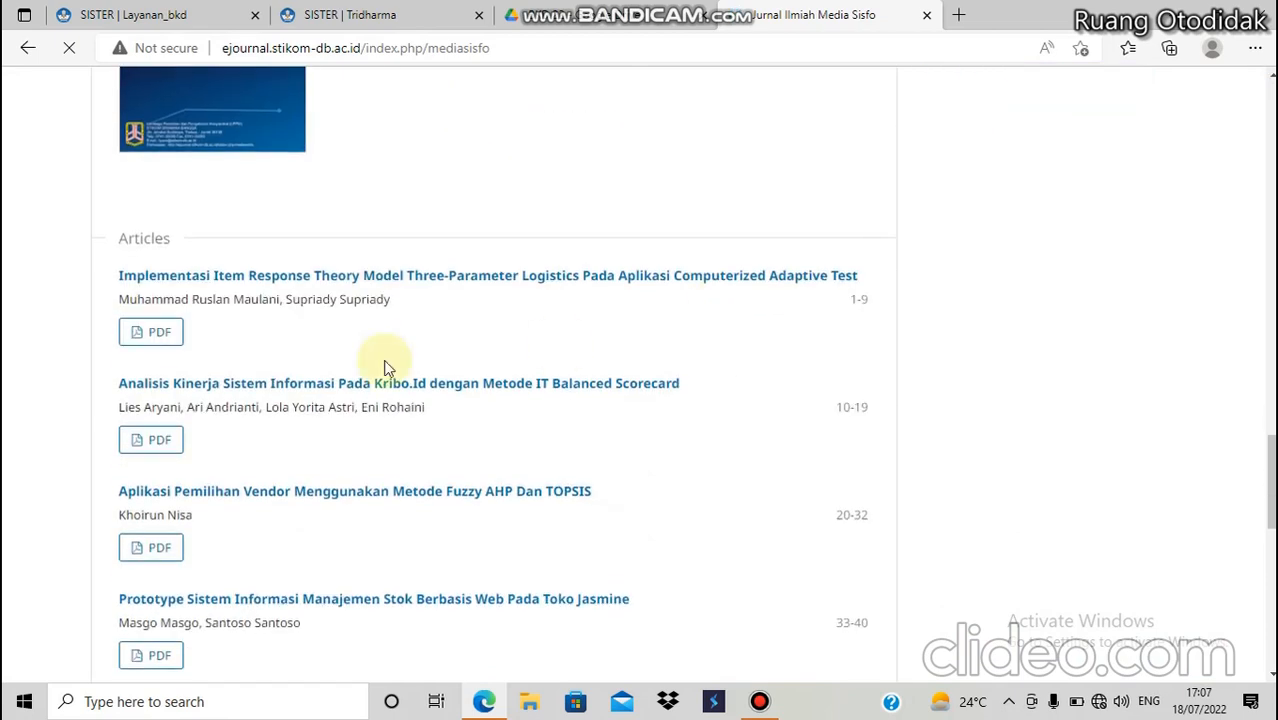
{"action": "scroll", "coordinate": [120, 420], "scroll_direction": "down", "scroll_amount": 3}
{"action": "scroll", "coordinate": [105, 360], "scroll_direction": "down", "scroll_amount": 2}
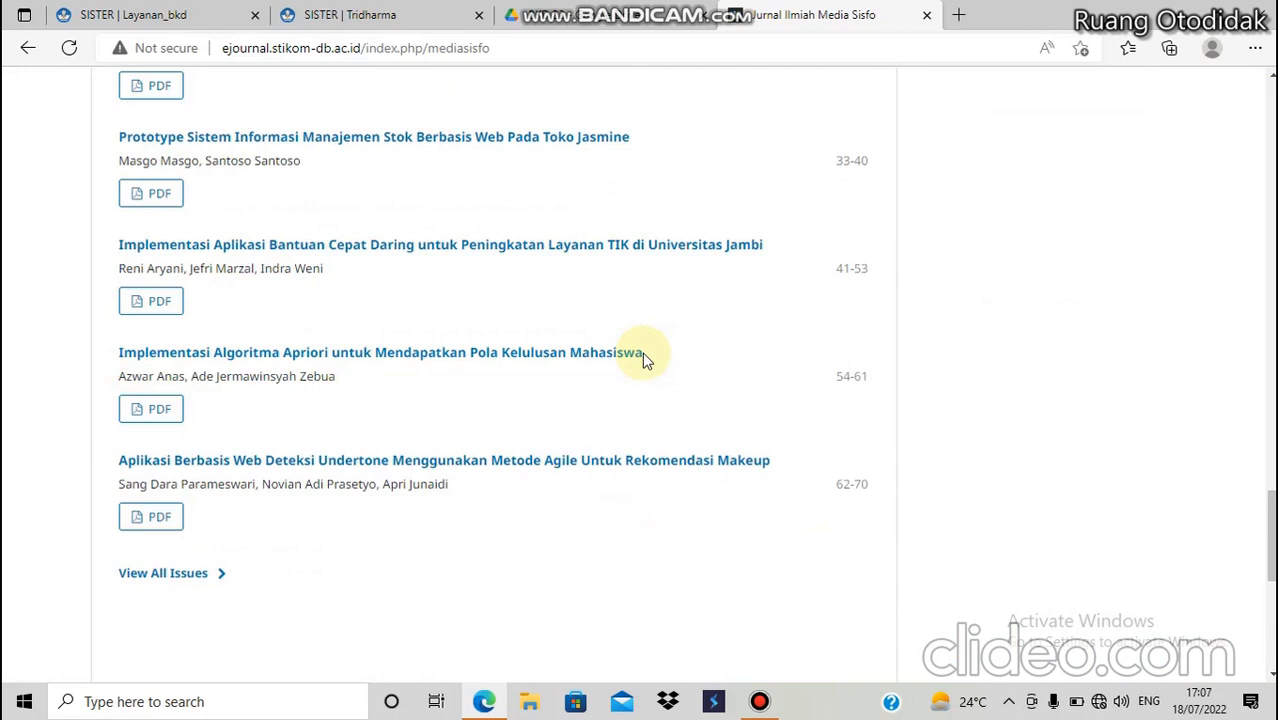
{"action": "triple_click", "coordinate": [645, 358]}
{"action": "key", "text": "ctrl+c"}
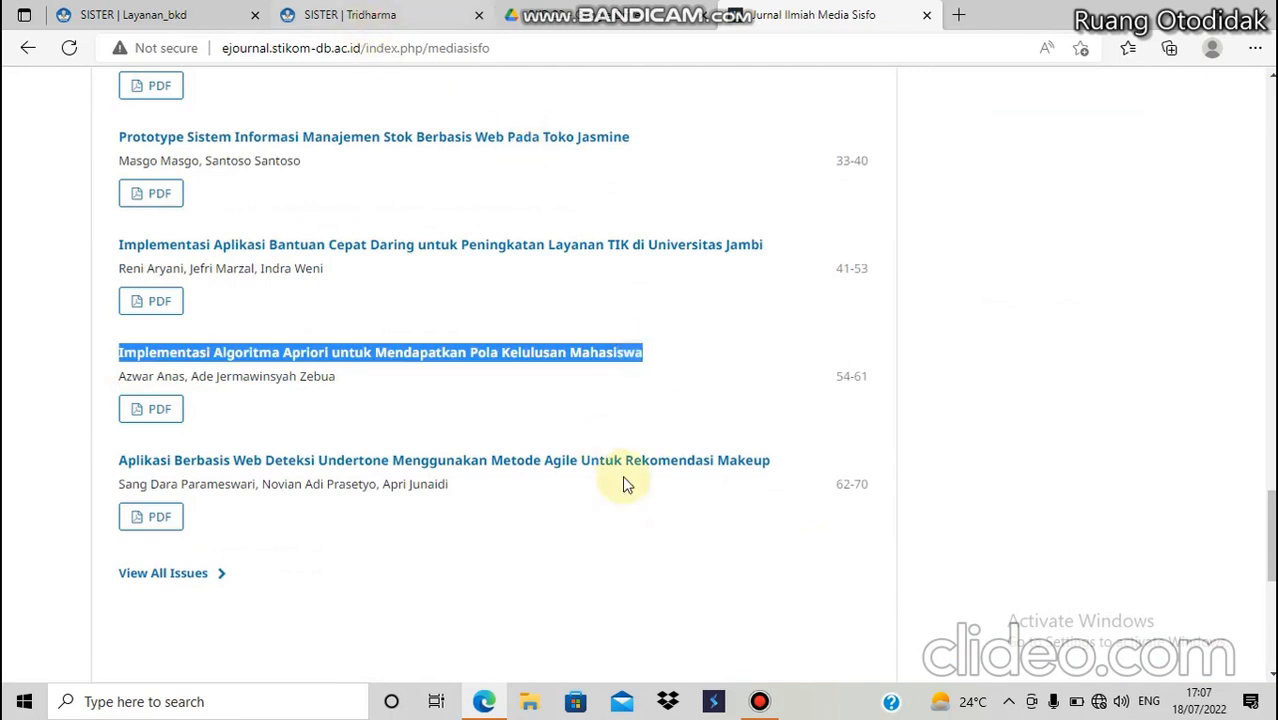
{"action": "key", "text": "alt+Tab"}
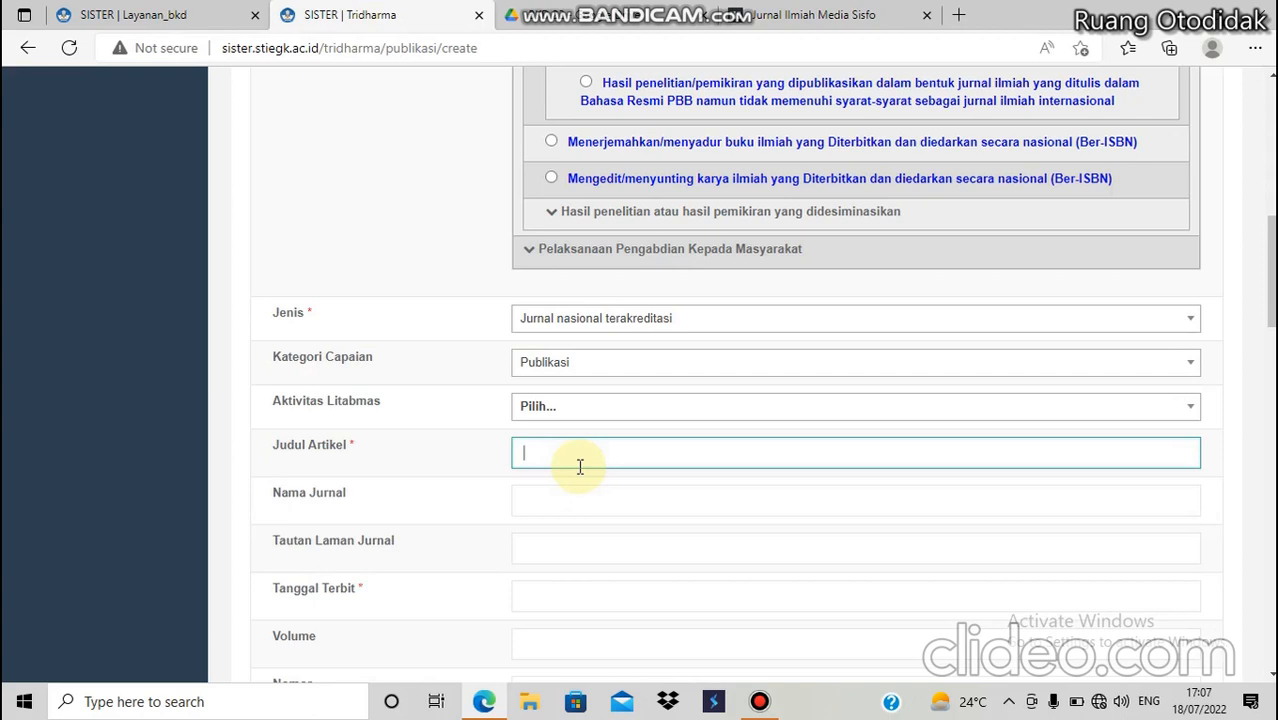
{"action": "key", "text": "ctrl+v"}
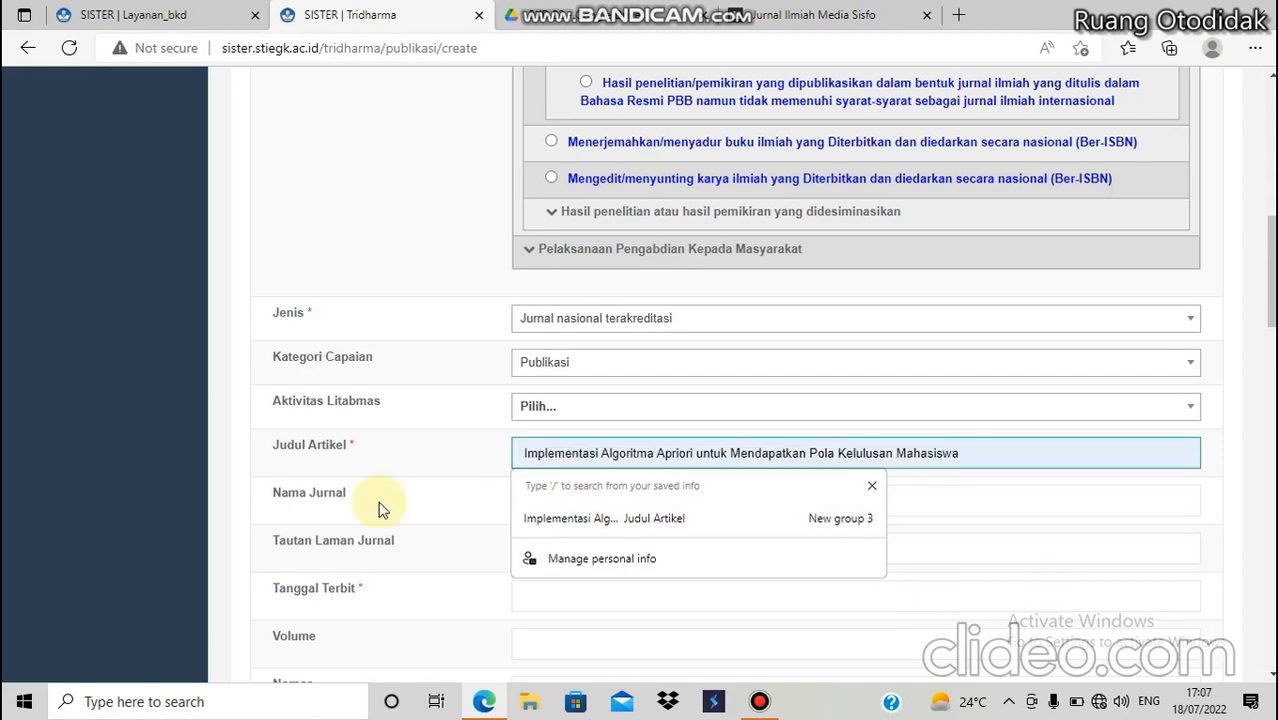
{"action": "left_click", "coordinate": [551, 498]}
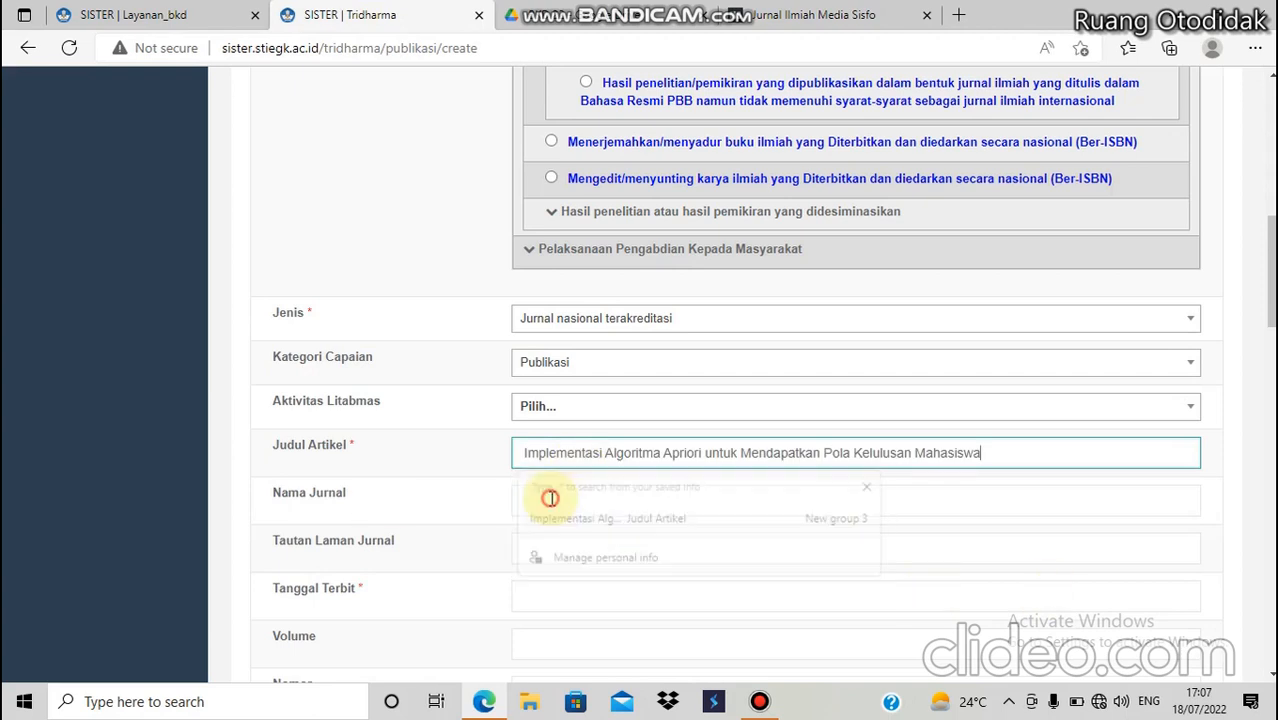
{"action": "left_click", "coordinate": [568, 597]}
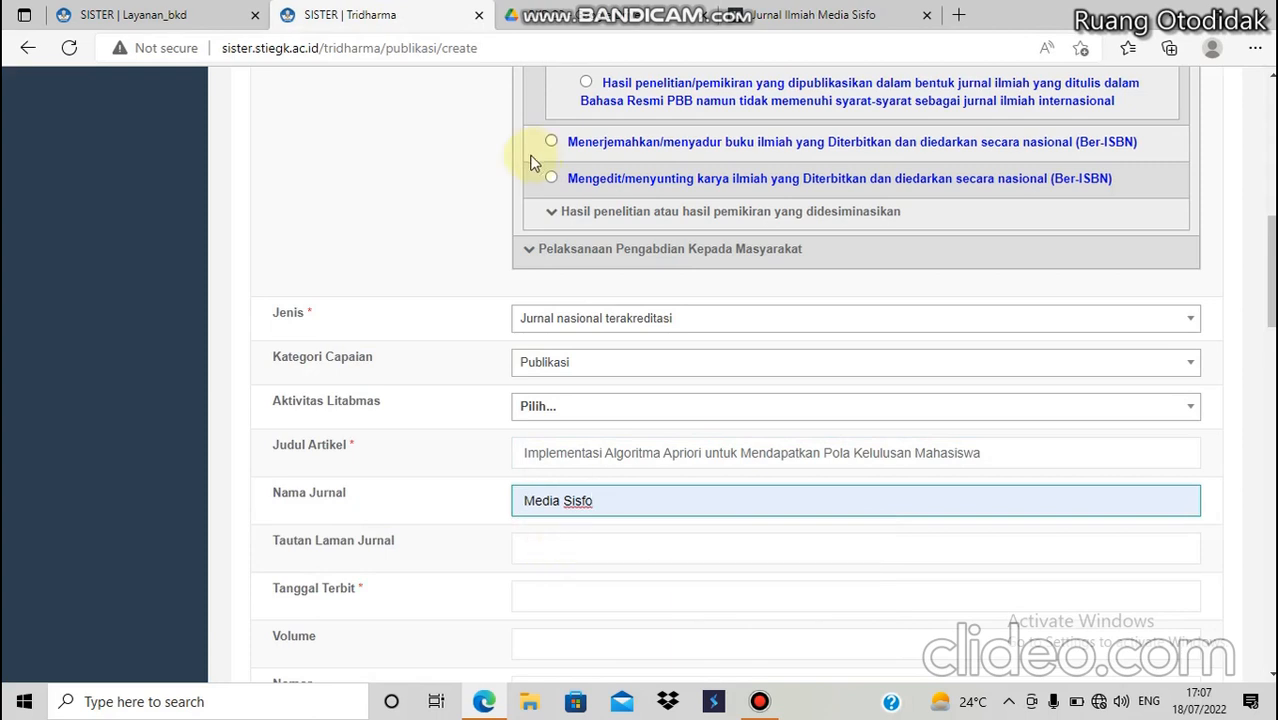
{"action": "left_click", "coordinate": [820, 15]}
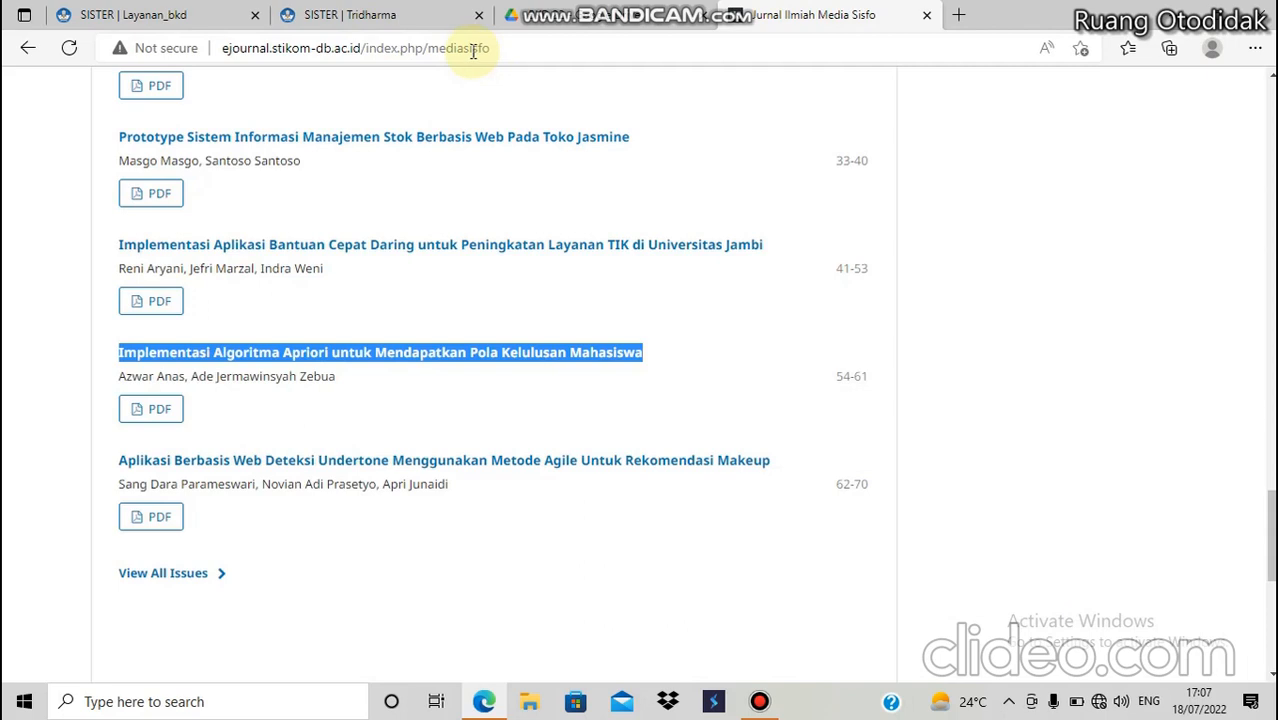
{"action": "left_click", "coordinate": [452, 47]}
{"action": "key", "text": "ctrl+c"}
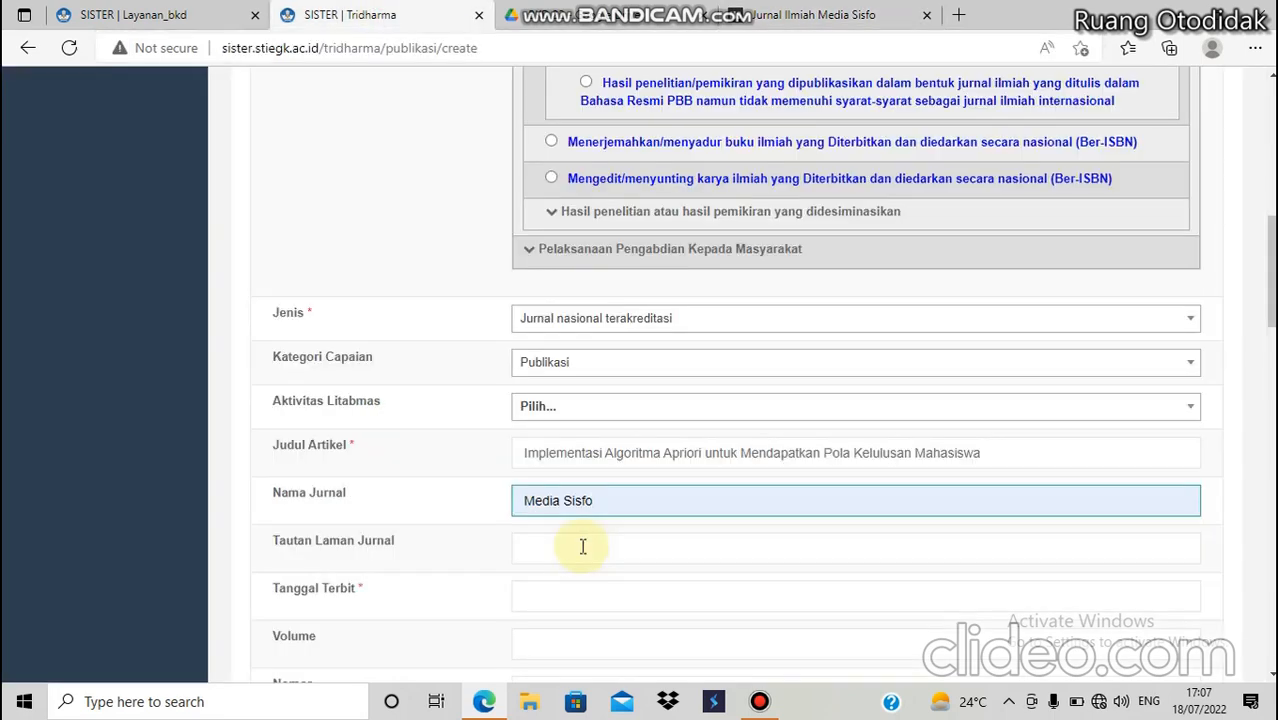
{"action": "left_click", "coordinate": [583, 546]}
{"action": "key", "text": "ctrl+v"}
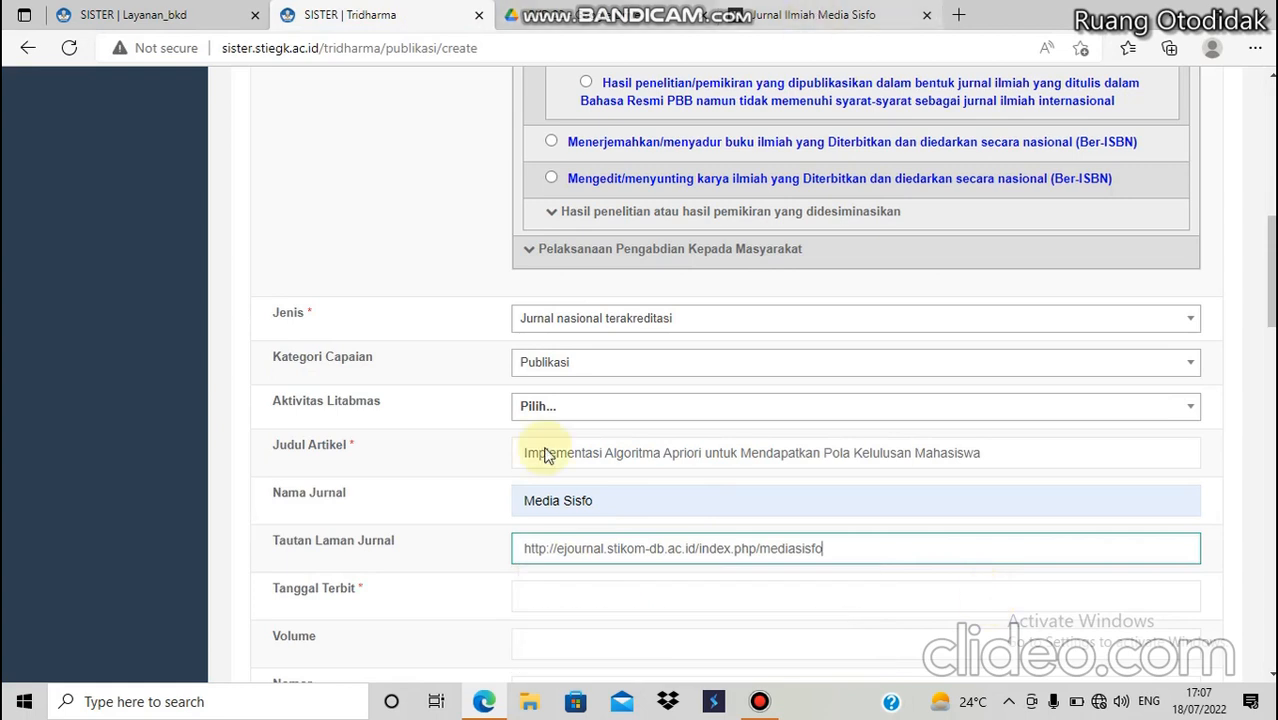
Look up the current issue's publication date on the journal page and set Tanggal Terbit to 30/04/2022.
{"action": "scroll", "coordinate": [528, 457], "scroll_direction": "up", "scroll_amount": 6}
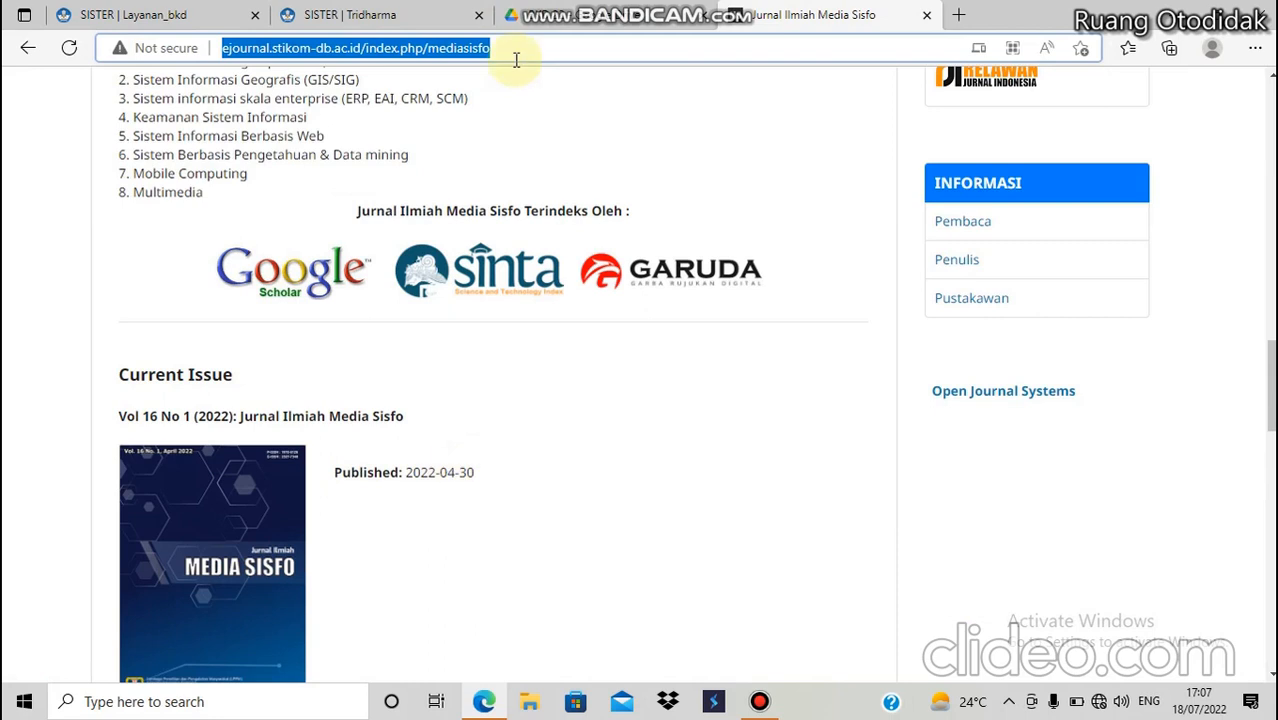
{"action": "left_click", "coordinate": [576, 595]}
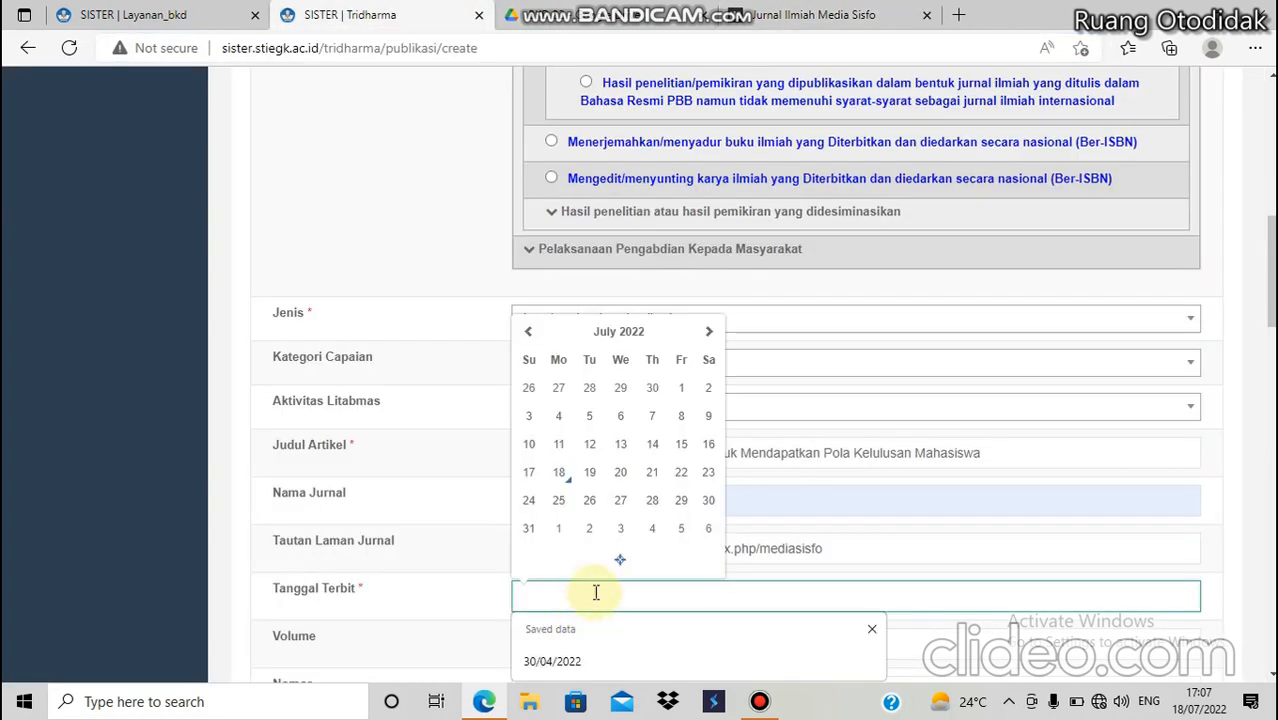
{"action": "left_click", "coordinate": [553, 661]}
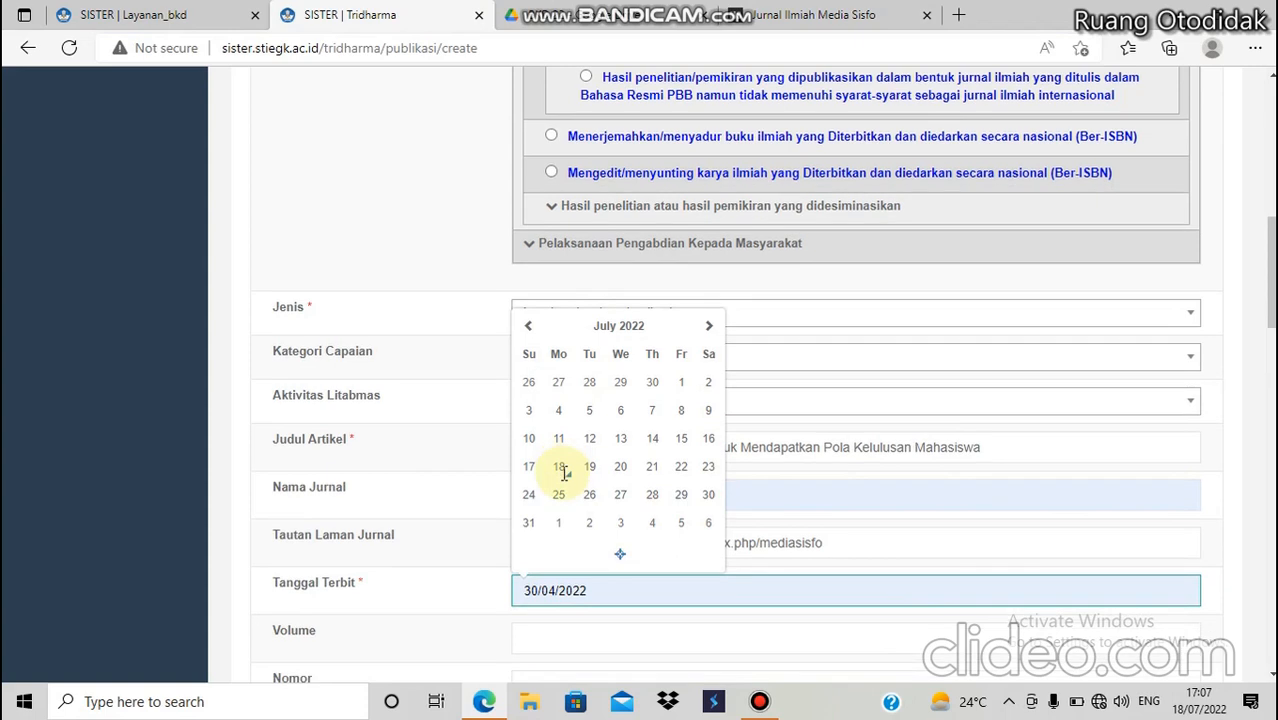
Check the issue details on the journal page, and set Volume to 16 and Nomor to 1.
{"action": "scroll", "coordinate": [567, 470], "scroll_direction": "down", "scroll_amount": 2}
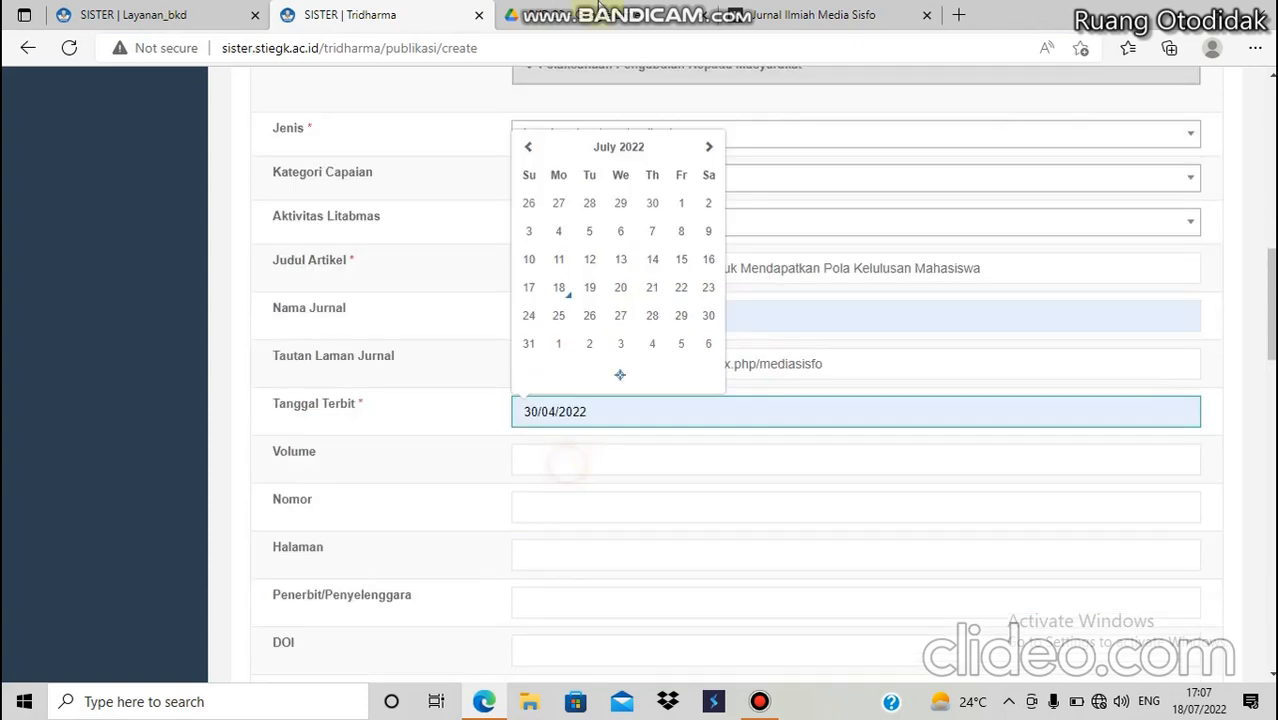
{"action": "left_click", "coordinate": [598, 12]}
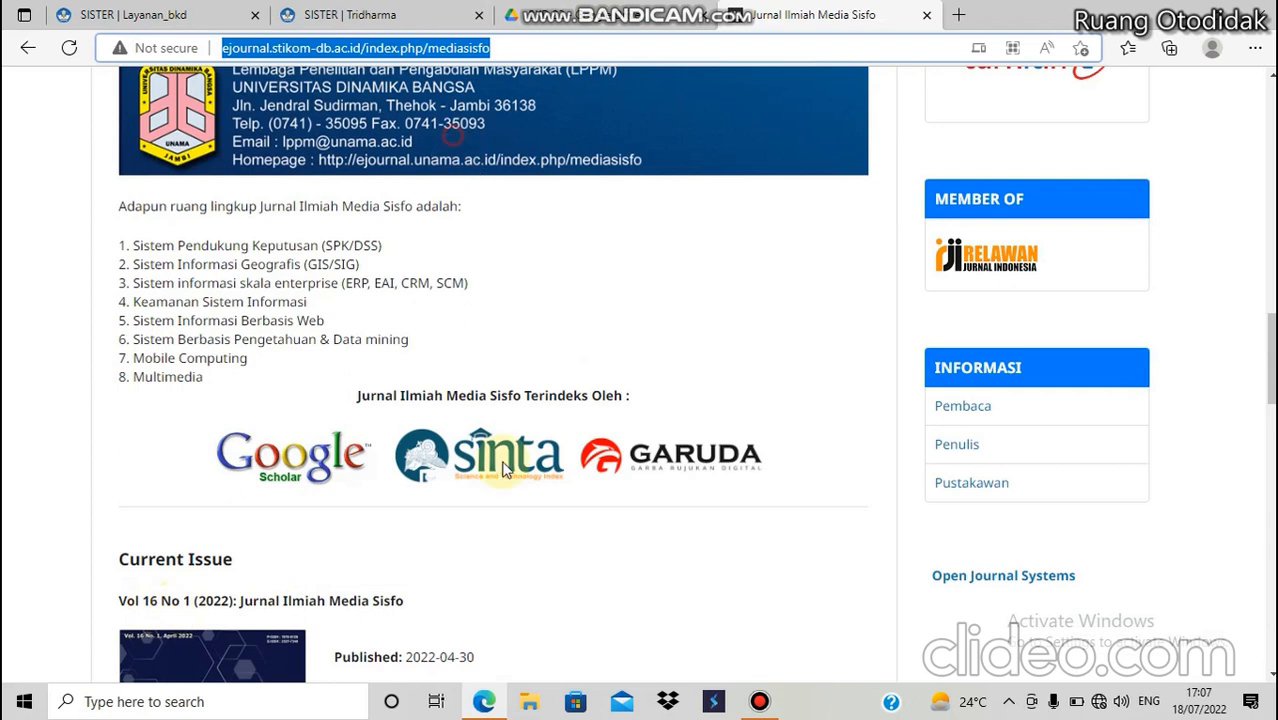
{"action": "key", "text": "ctrl+shift+Tab"}
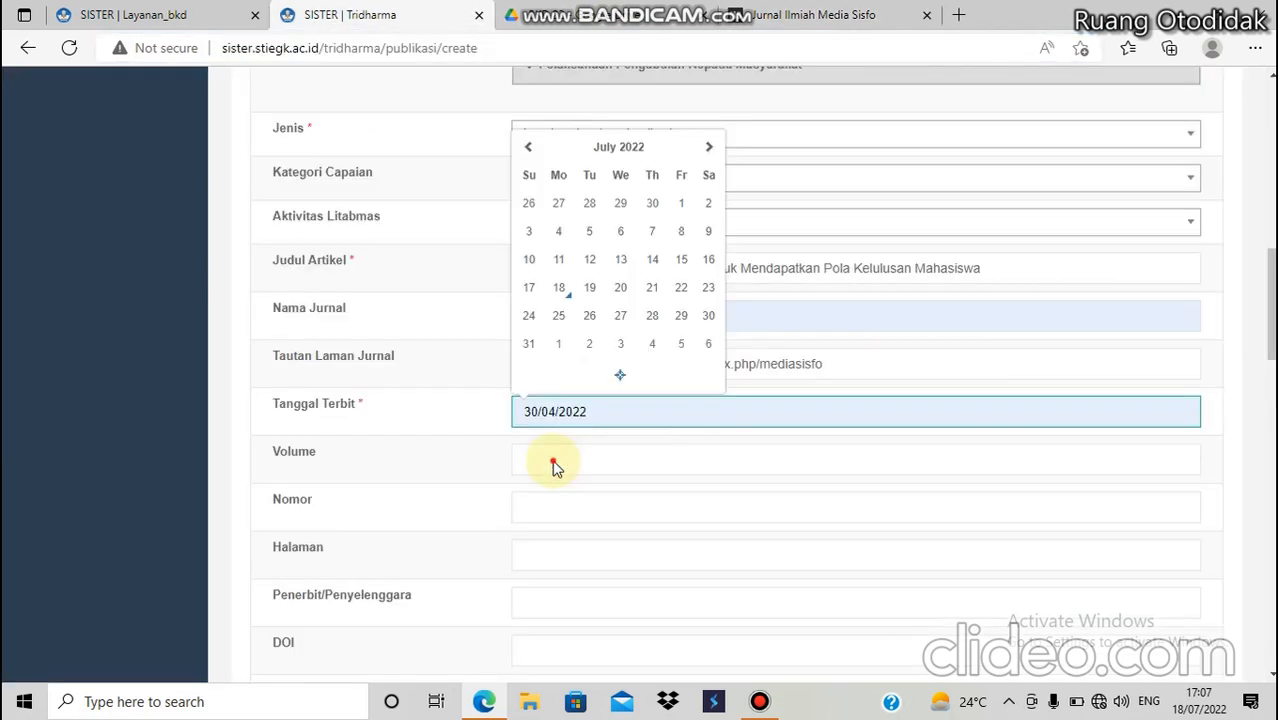
{"action": "left_click", "coordinate": [551, 460]}
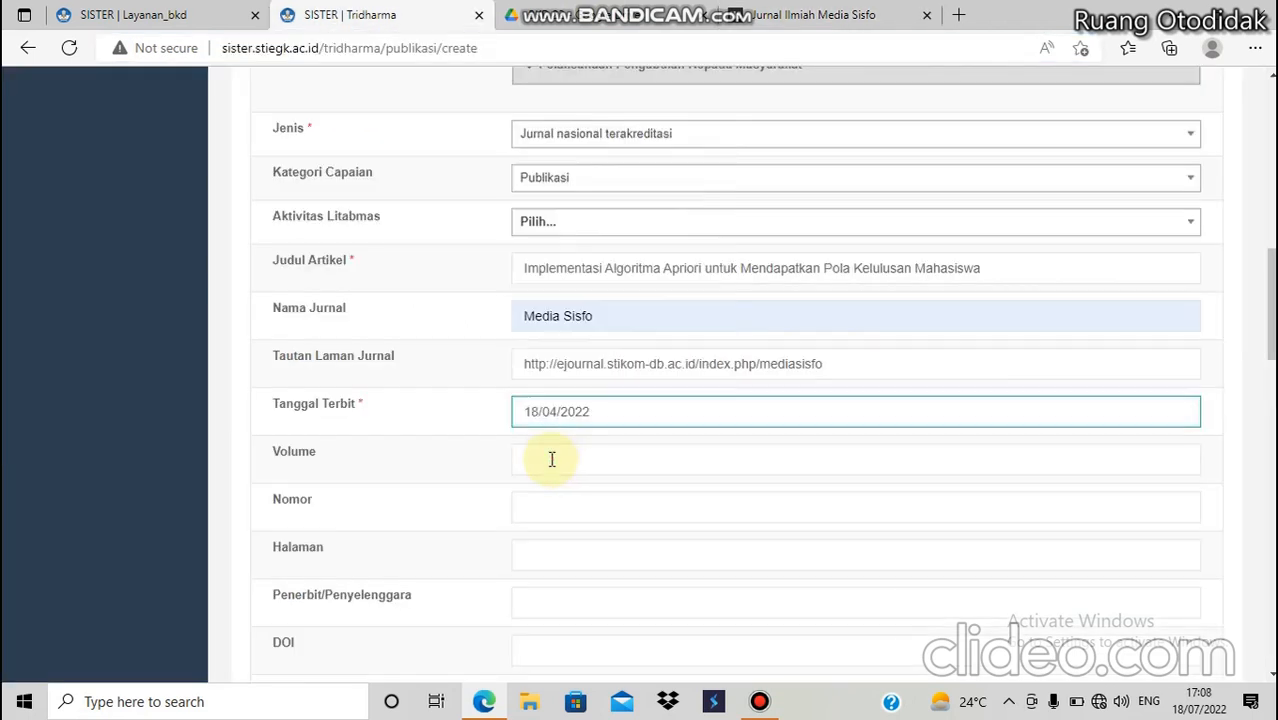
{"action": "left_click", "coordinate": [551, 460]}
{"action": "left_click", "coordinate": [547, 524]}
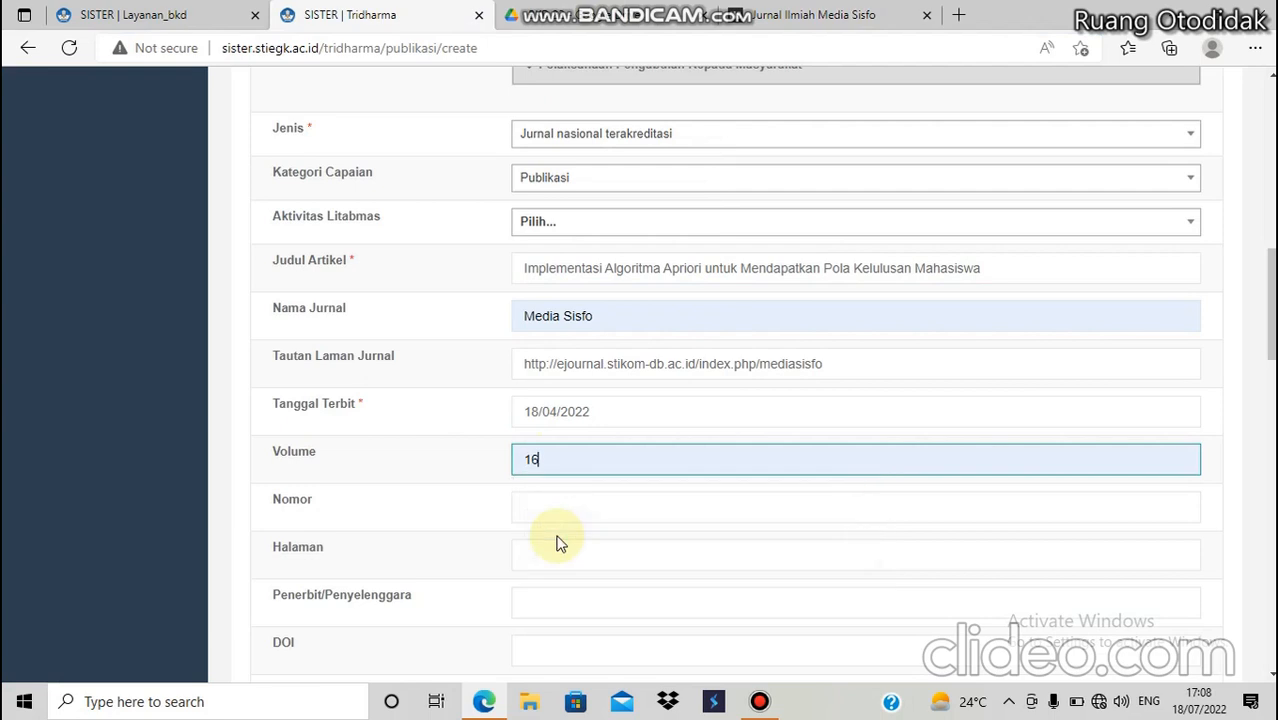
{"action": "key", "text": "Tab"}
{"action": "left_click", "coordinate": [548, 572]}
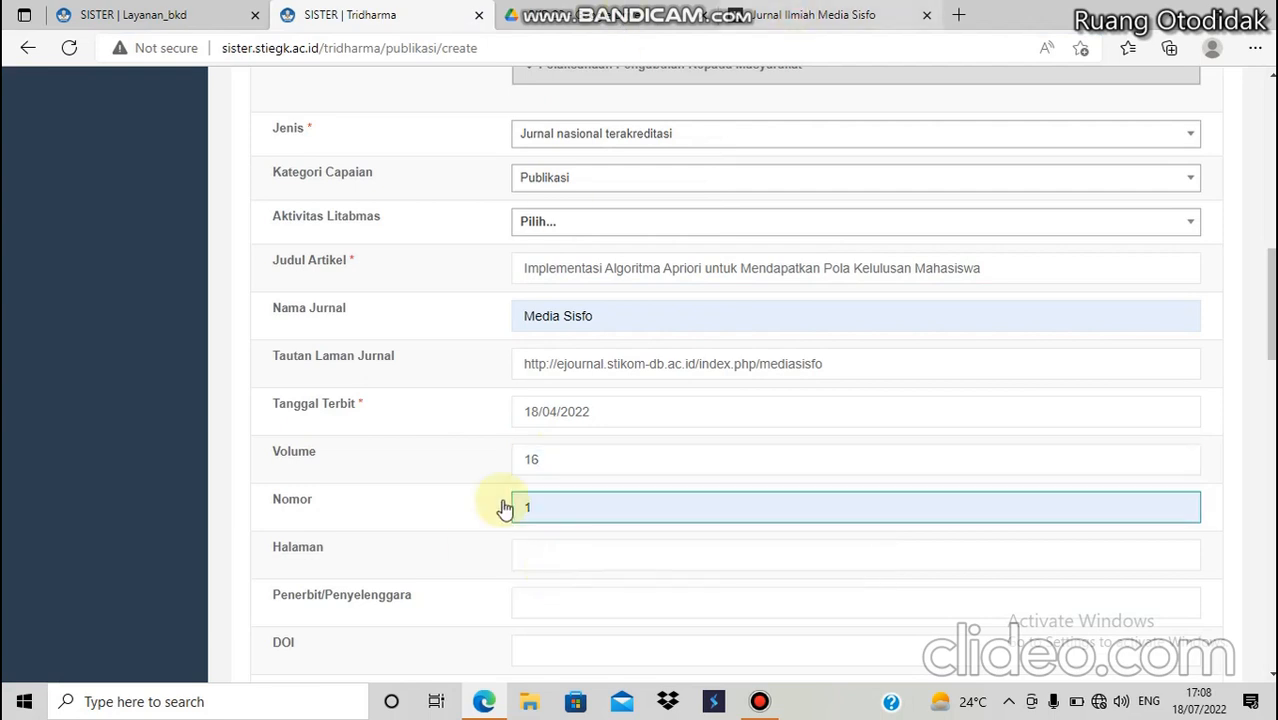
Look up the article's page range in the journal's current issue and set Halaman to 54-61 in SISTER.
{"action": "key", "text": "ctrl+Tab"}
{"action": "scroll", "coordinate": [477, 511], "scroll_direction": "down", "scroll_amount": 10}
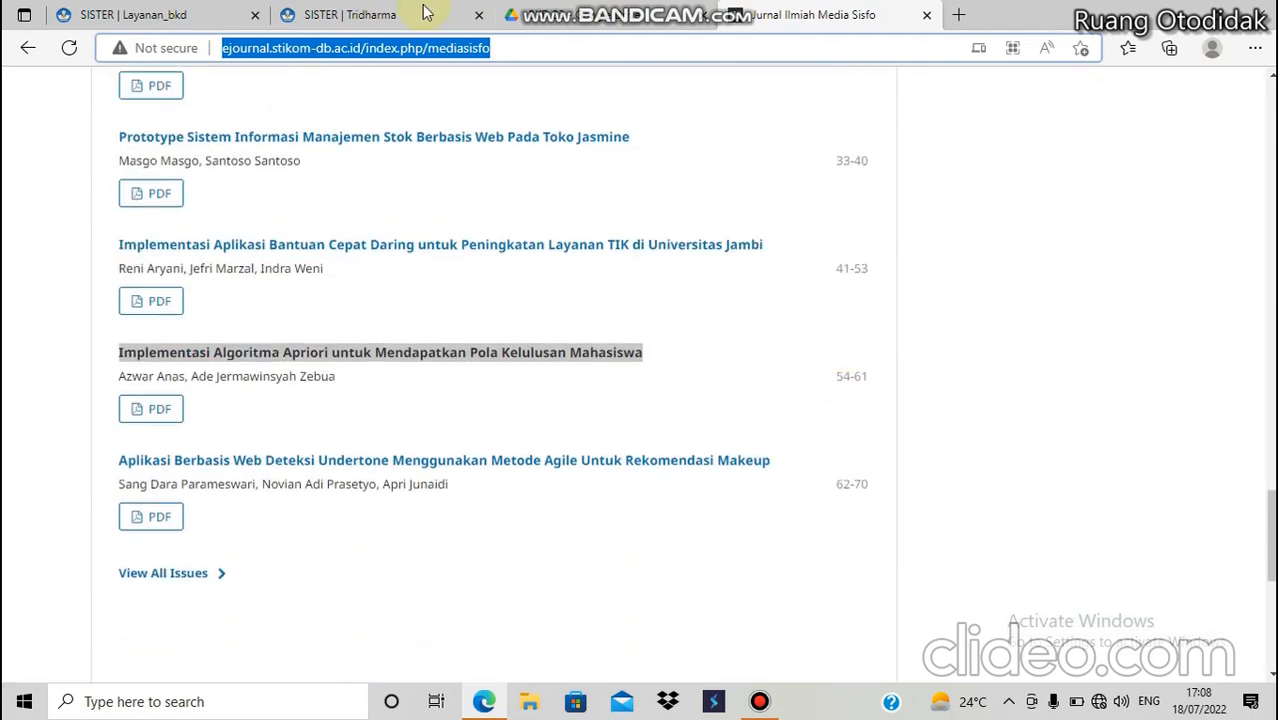
{"action": "left_click", "coordinate": [583, 531]}
{"action": "key", "text": "alt+Tab"}
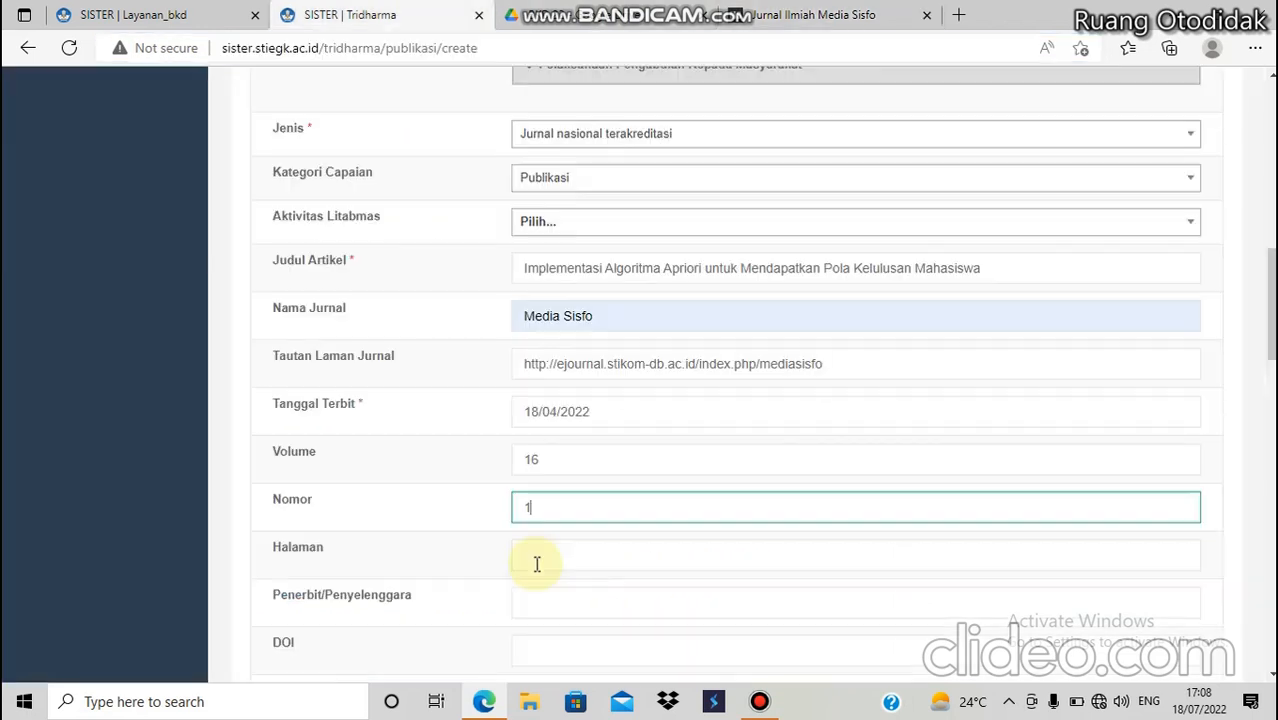
{"action": "left_click", "coordinate": [533, 562]}
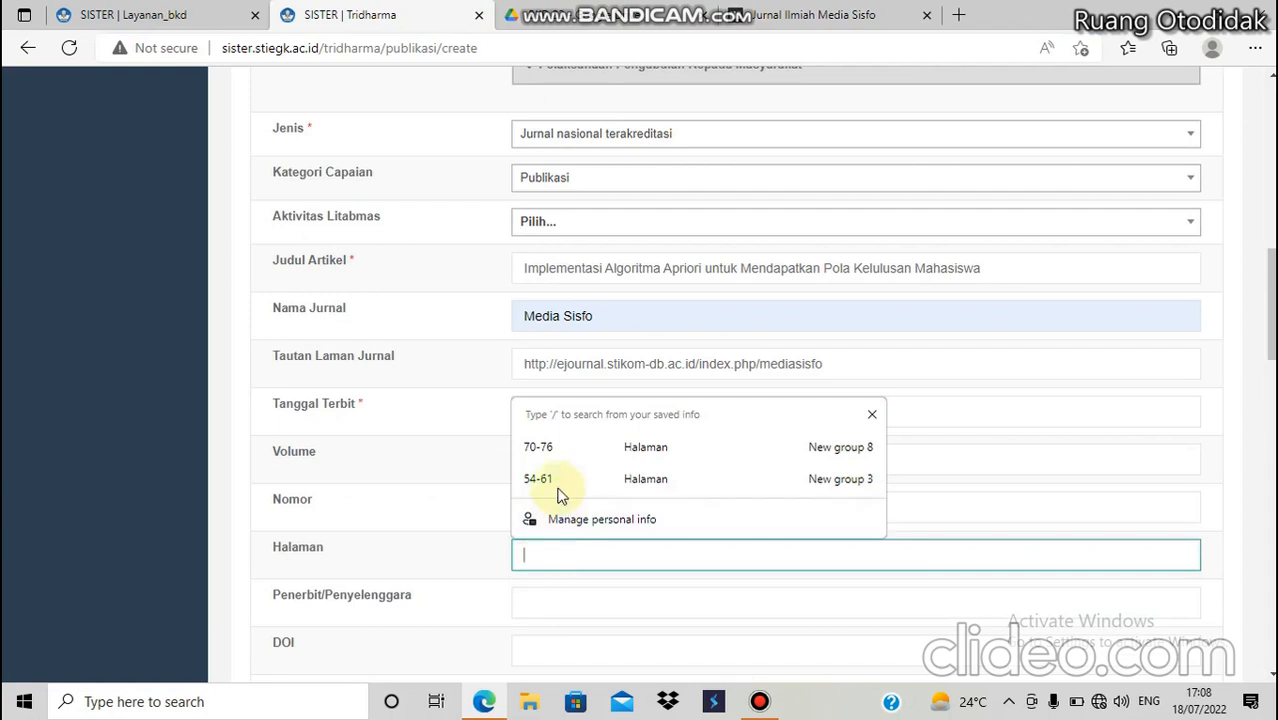
{"action": "left_click", "coordinate": [548, 478]}
Check the publisher on the journal page and set Penerbit/Penyelenggara to Universitas Dinamika Bangsa Jambi.
{"action": "scroll", "coordinate": [652, 590], "scroll_direction": "down", "scroll_amount": 2}
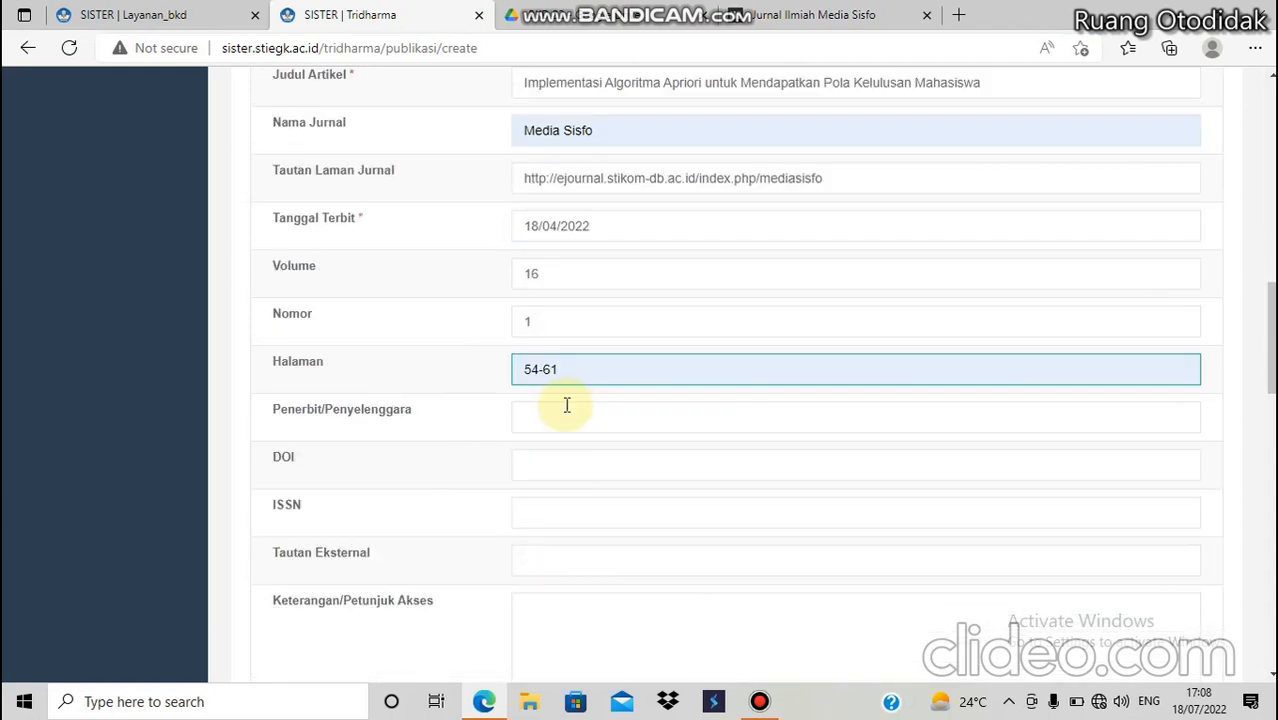
{"action": "left_click", "coordinate": [551, 410]}
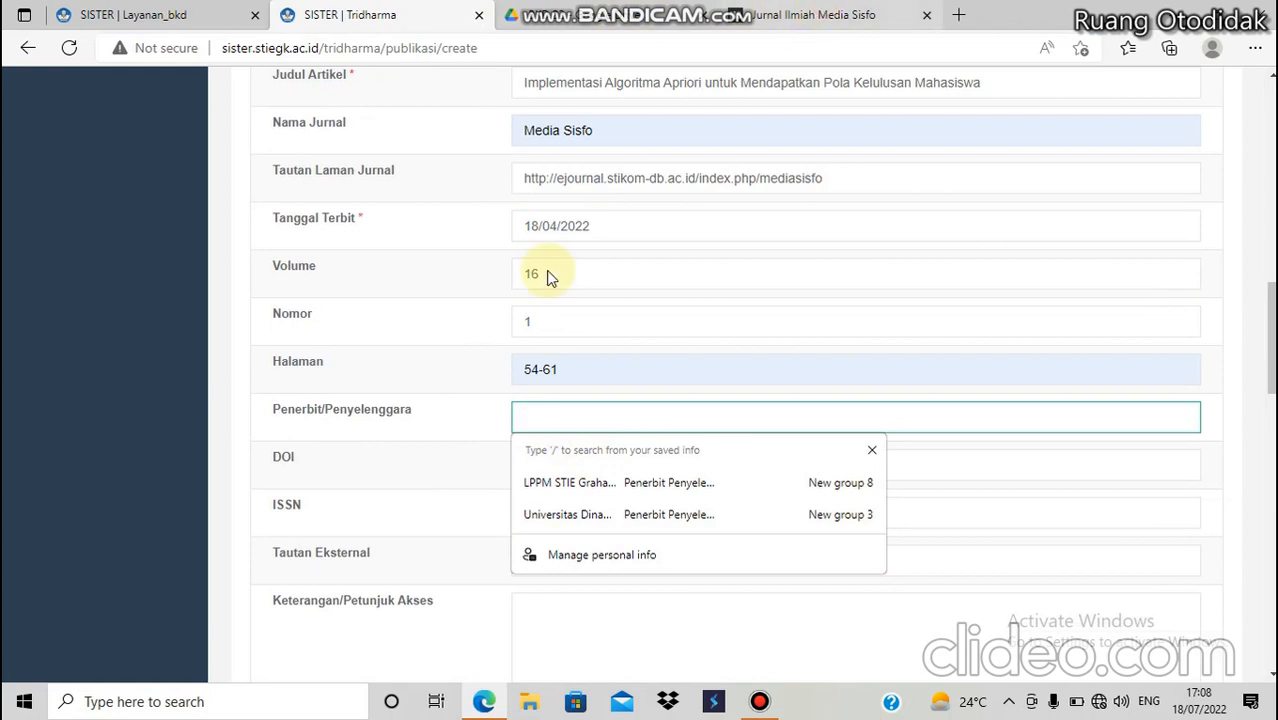
{"action": "key", "text": "ctrl+Tab"}
{"action": "scroll", "coordinate": [575, 278], "scroll_direction": "up", "scroll_amount": 10}
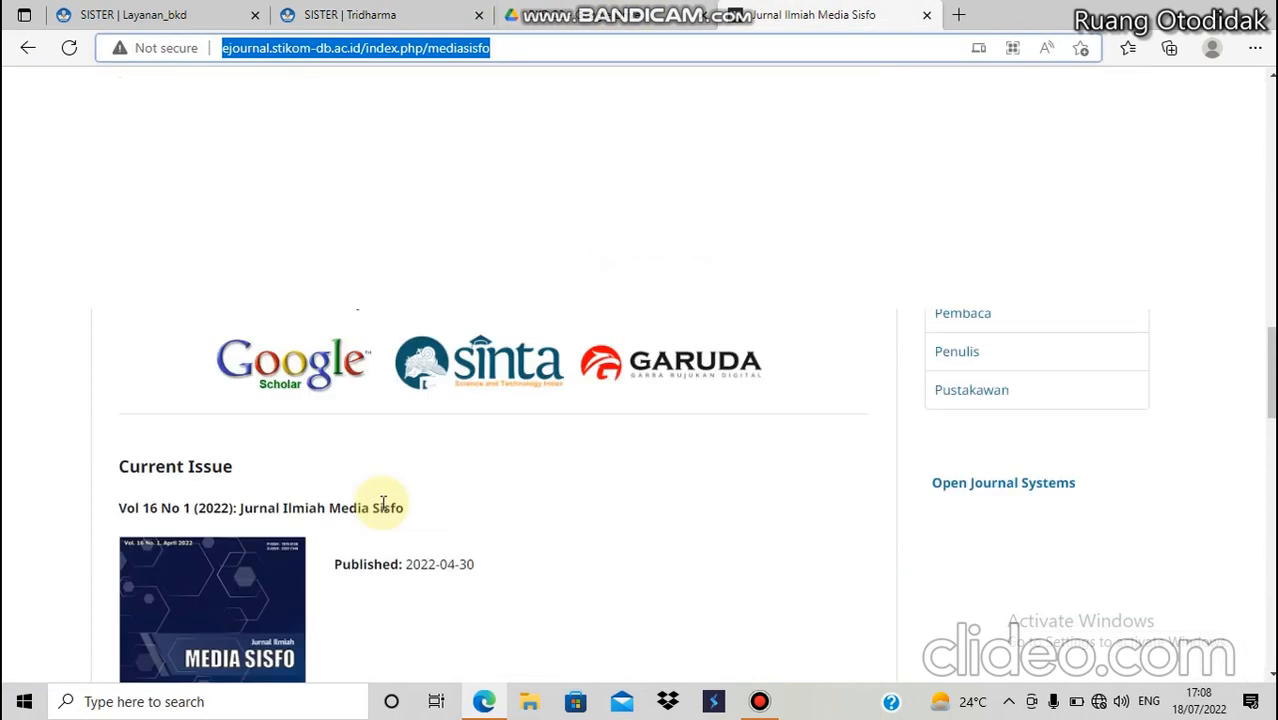
{"action": "scroll", "coordinate": [380, 500], "scroll_direction": "up", "scroll_amount": 5}
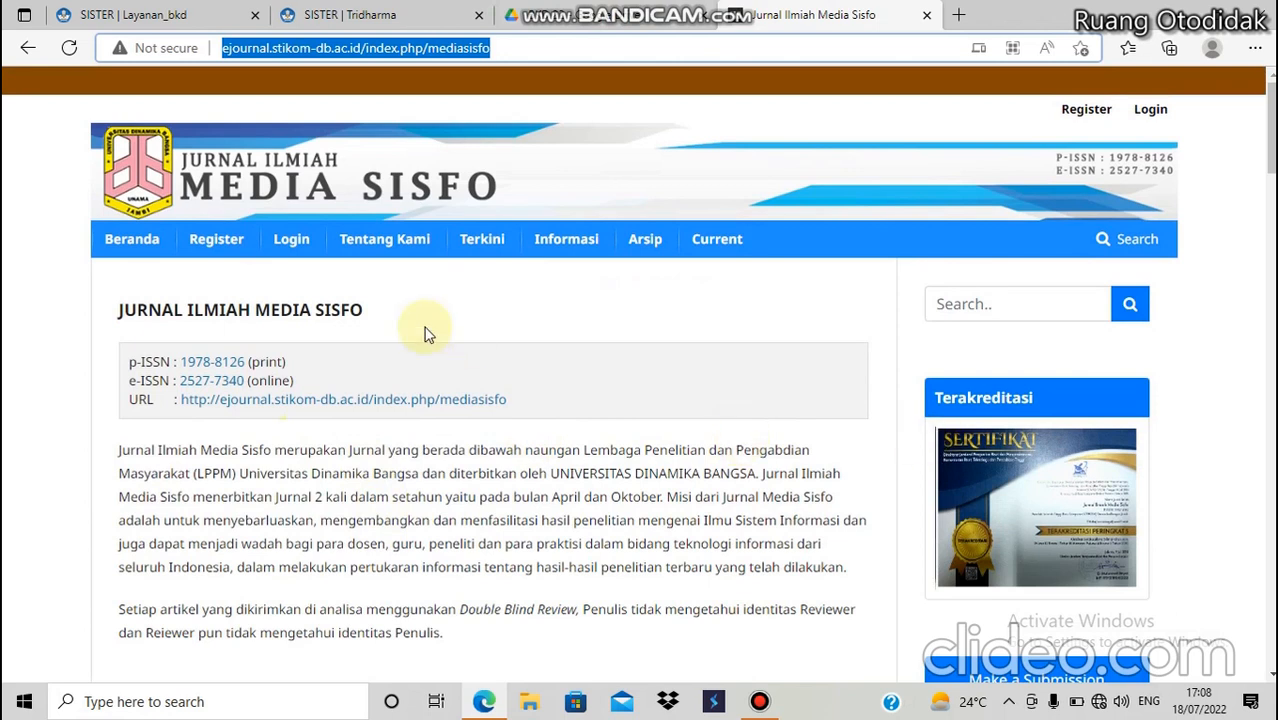
{"action": "scroll", "coordinate": [275, 213], "scroll_direction": "down", "scroll_amount": 1}
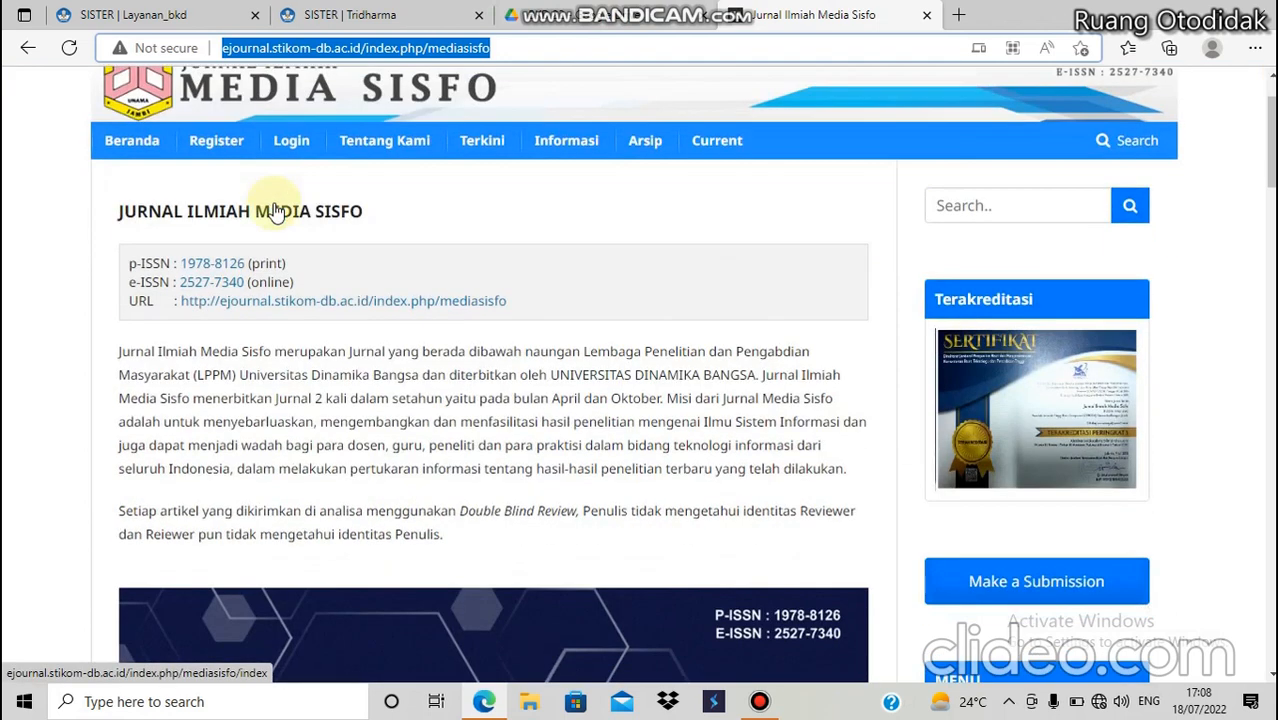
{"action": "scroll", "coordinate": [275, 213], "scroll_direction": "down", "scroll_amount": 3}
{"action": "scroll", "coordinate": [610, 225], "scroll_direction": "up", "scroll_amount": 1}
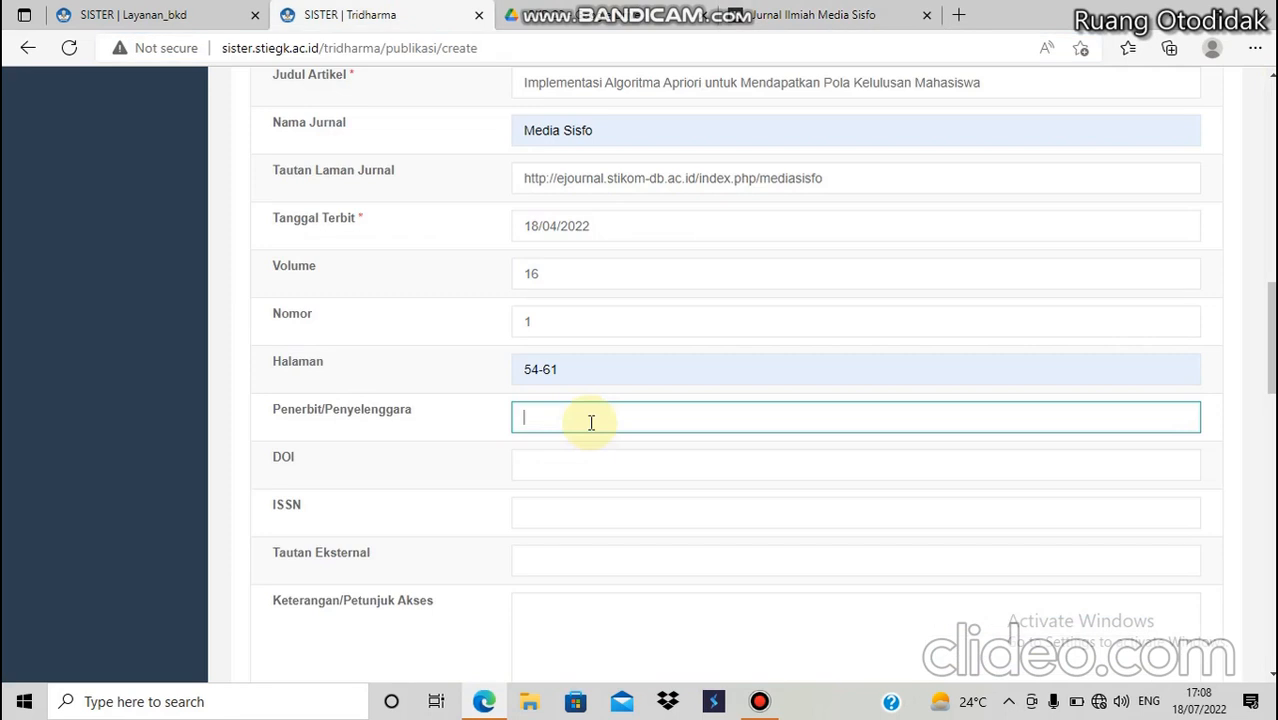
{"action": "left_click", "coordinate": [591, 422]}
{"action": "left_click", "coordinate": [575, 514]}
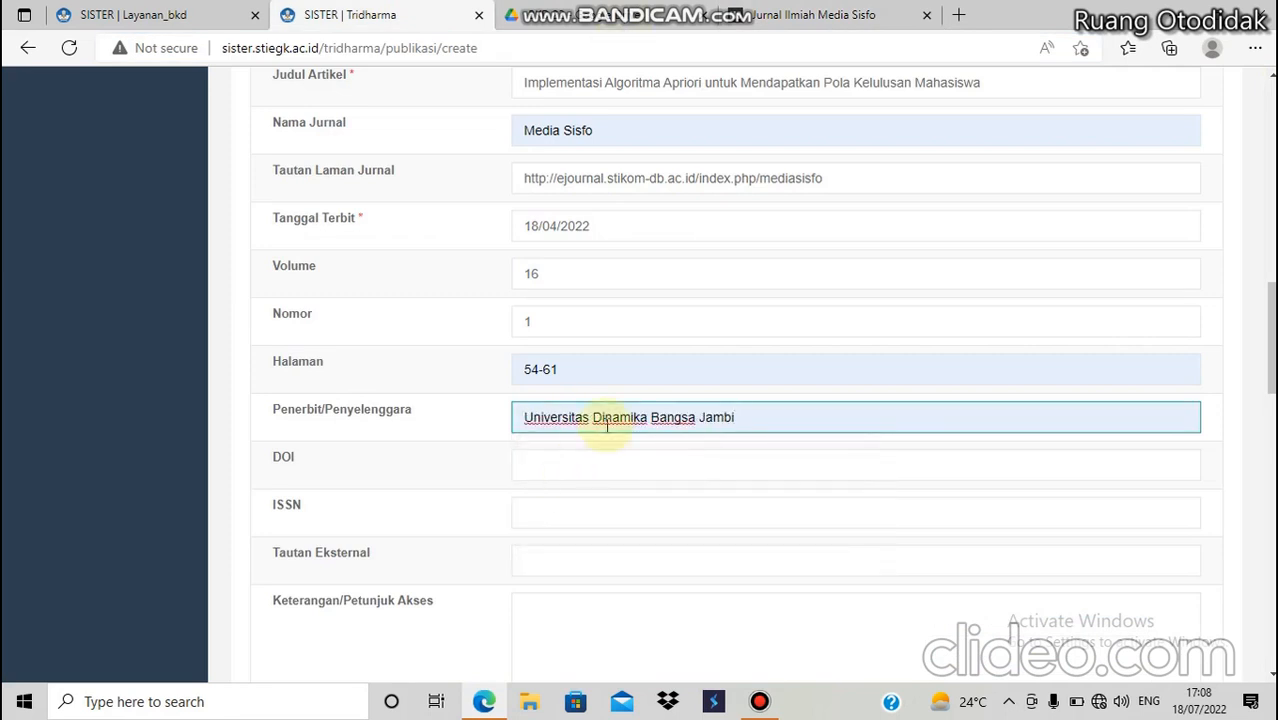
Look through the journal page for its e-ISSN and set ISSN to 2527-7340 in the SISTER publication form.
{"action": "left_click", "coordinate": [812, 10]}
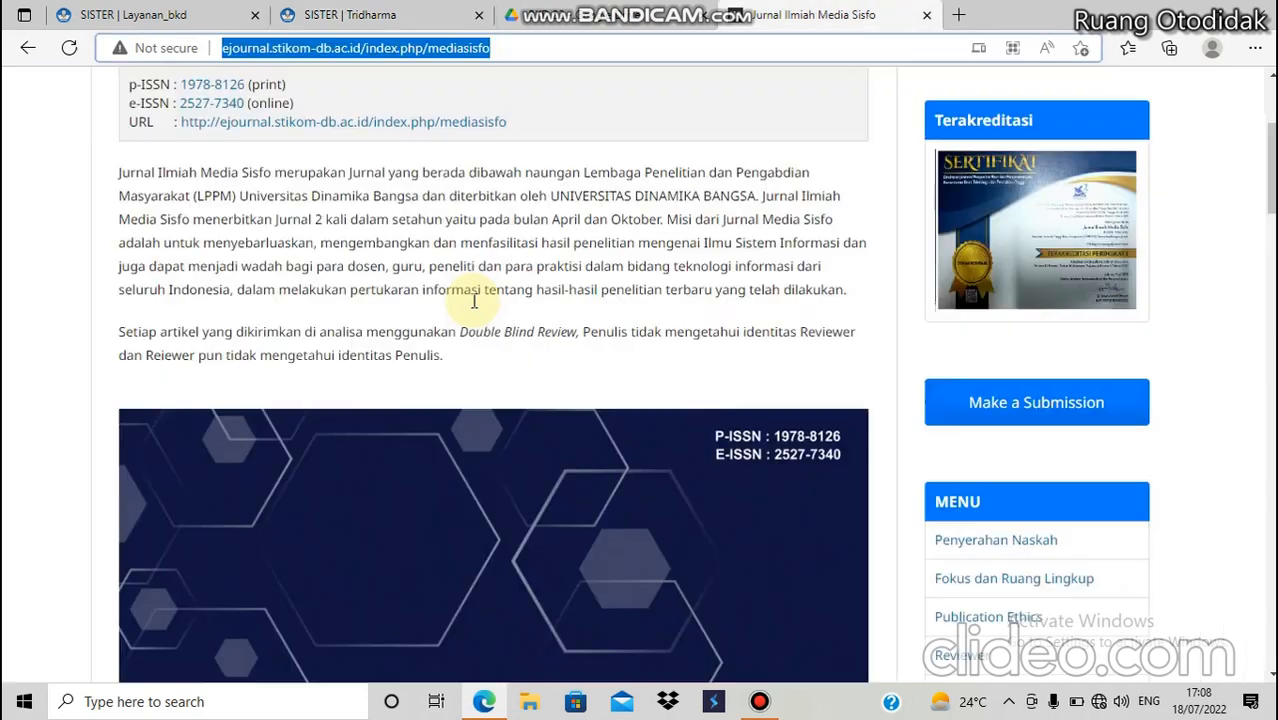
{"action": "scroll", "coordinate": [474, 301], "scroll_direction": "up", "scroll_amount": 3}
{"action": "scroll", "coordinate": [474, 310], "scroll_direction": "down", "scroll_amount": 5}
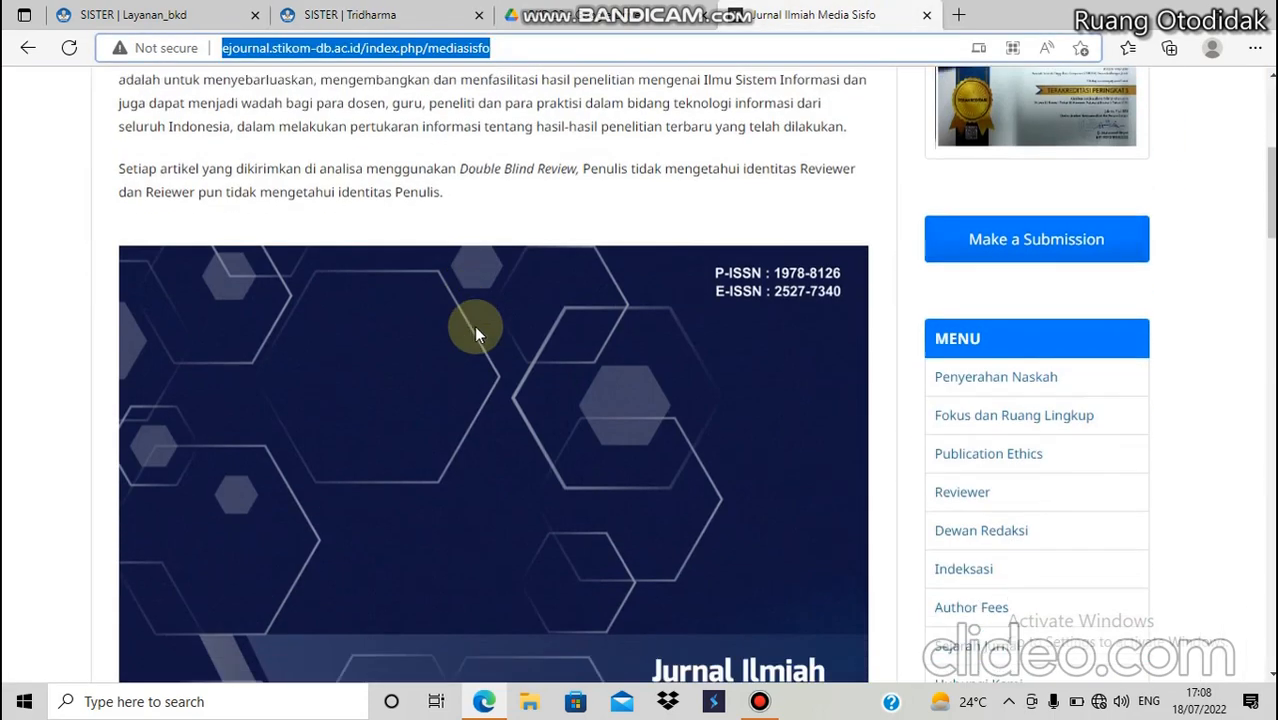
{"action": "scroll", "coordinate": [483, 325], "scroll_direction": "down", "scroll_amount": 10}
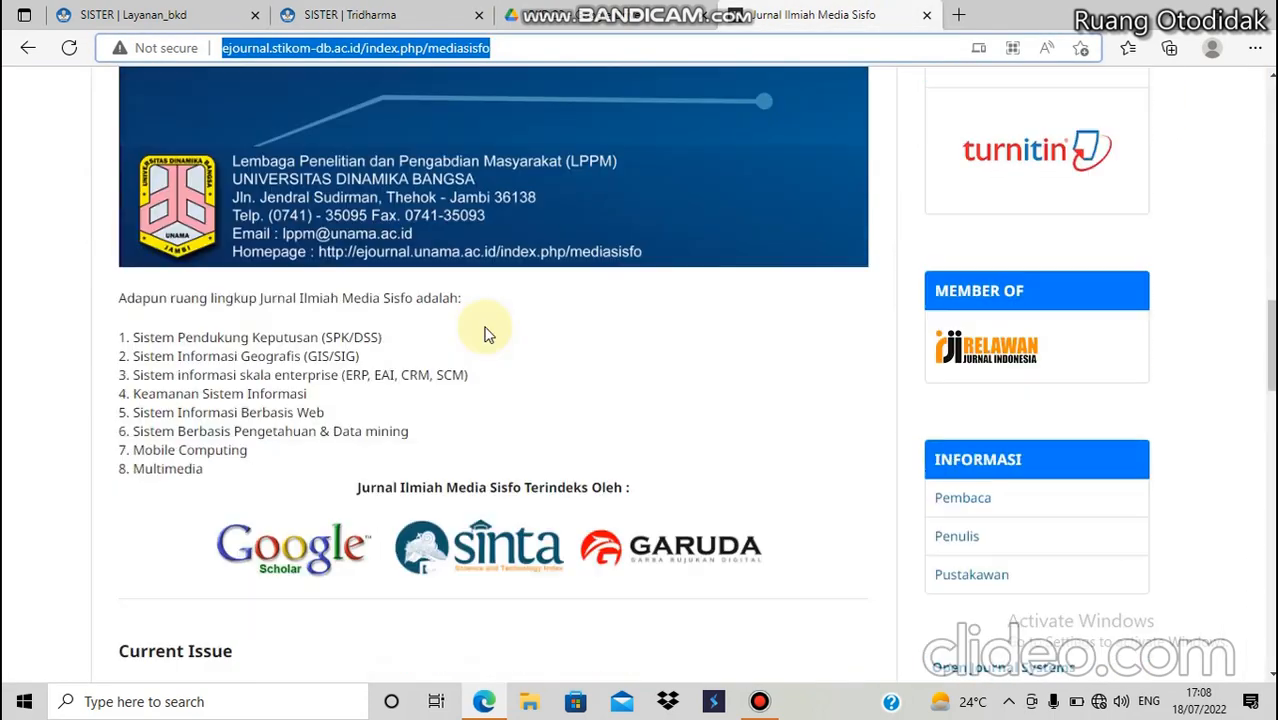
{"action": "scroll", "coordinate": [487, 333], "scroll_direction": "down", "scroll_amount": 7}
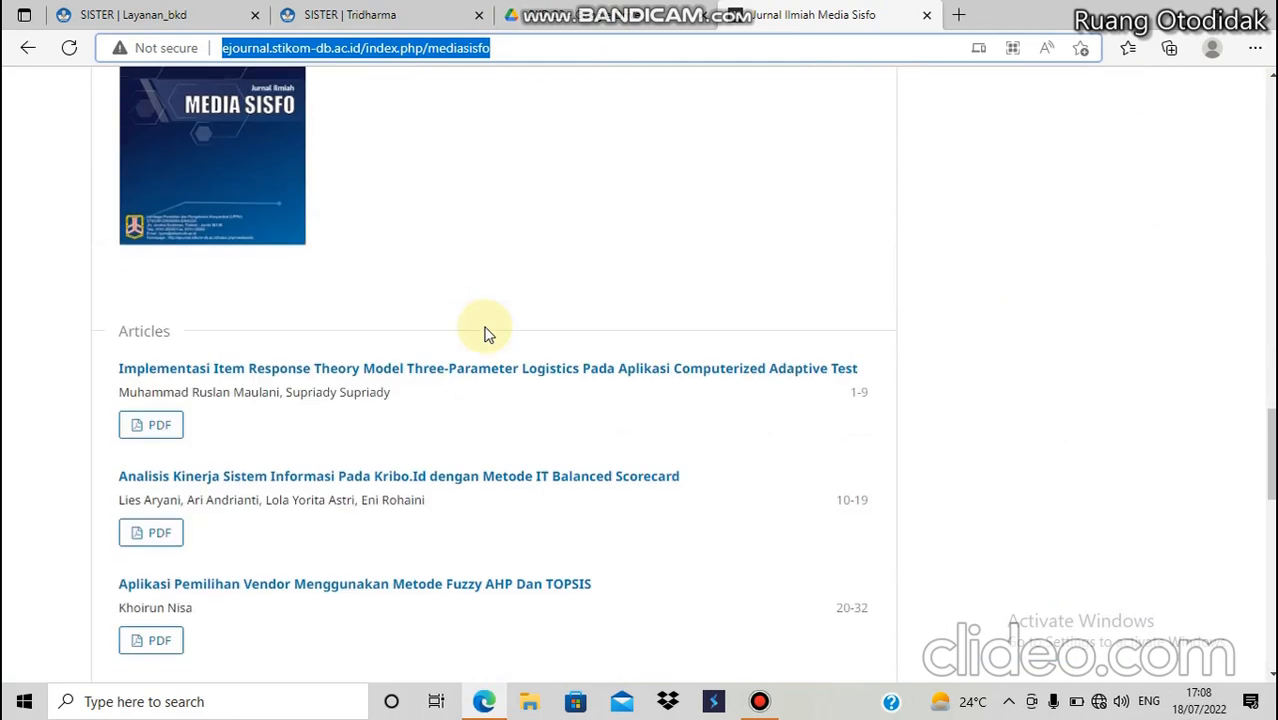
{"action": "scroll", "coordinate": [487, 333], "scroll_direction": "down", "scroll_amount": 5}
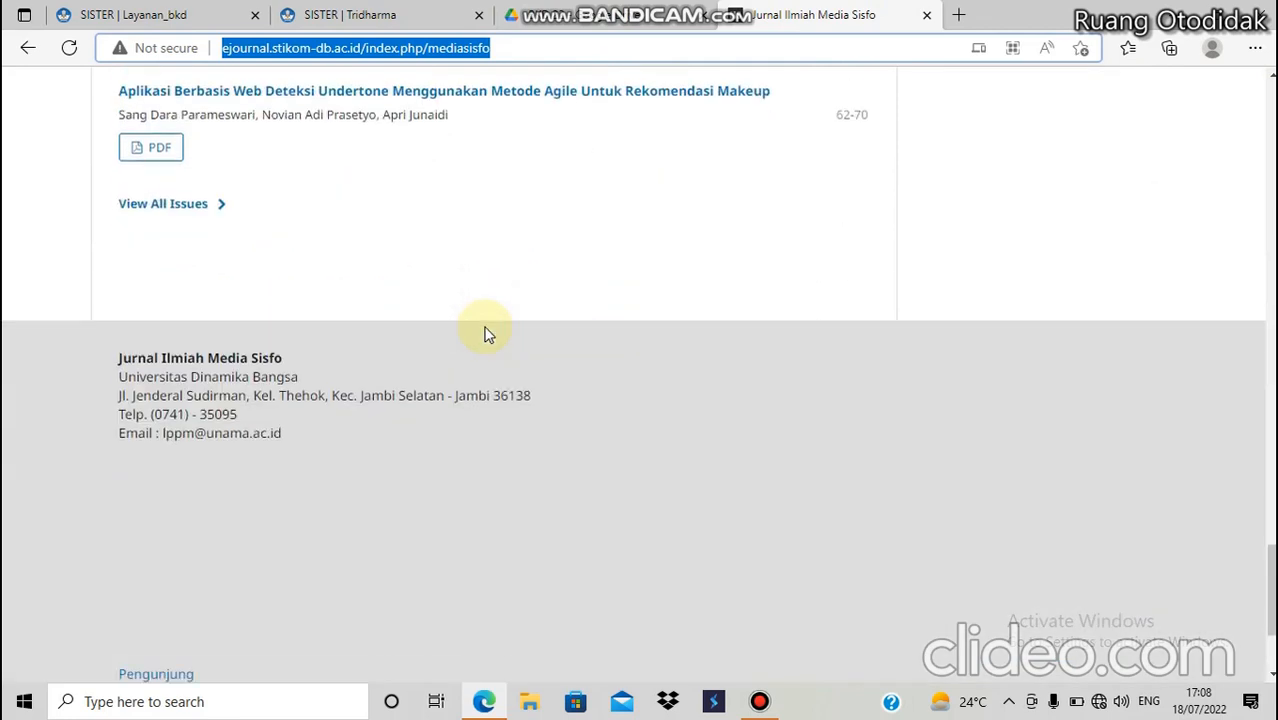
{"action": "scroll", "coordinate": [486, 335], "scroll_direction": "up", "scroll_amount": 12}
{"action": "scroll", "coordinate": [558, 368], "scroll_direction": "up", "scroll_amount": 3}
{"action": "scroll", "coordinate": [560, 374], "scroll_direction": "up", "scroll_amount": 10}
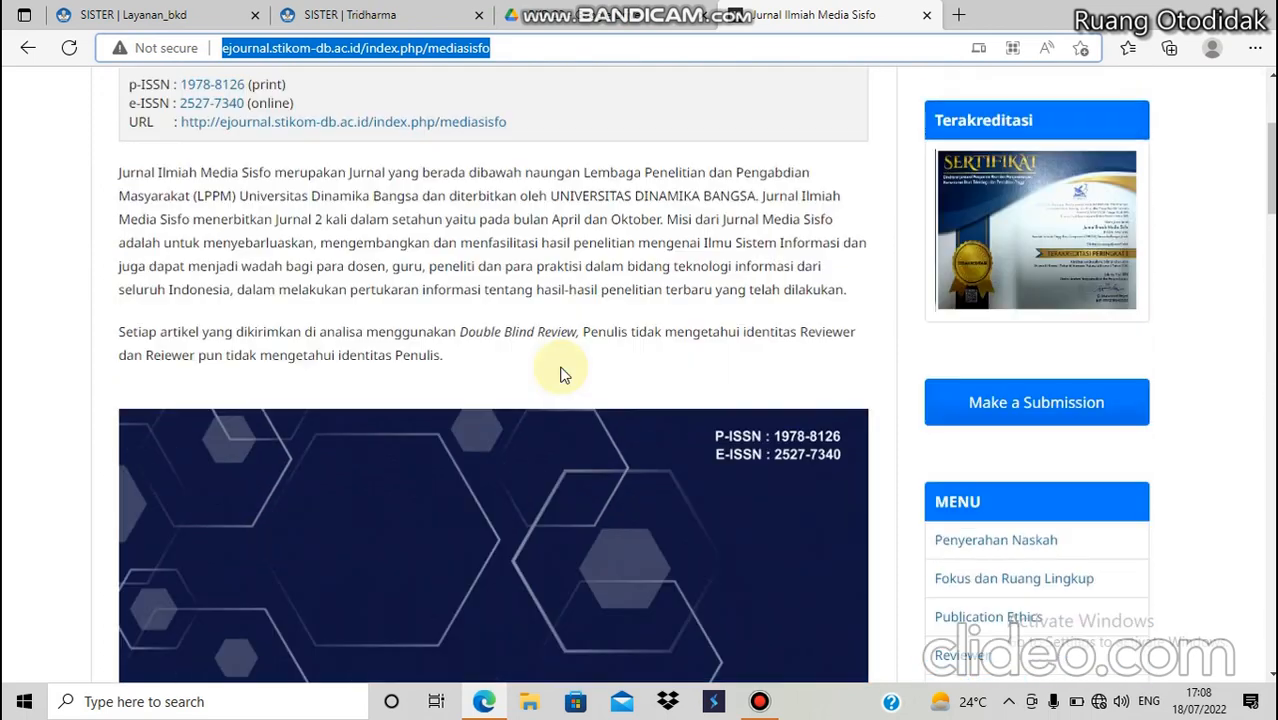
{"action": "scroll", "coordinate": [562, 372], "scroll_direction": "up", "scroll_amount": 3}
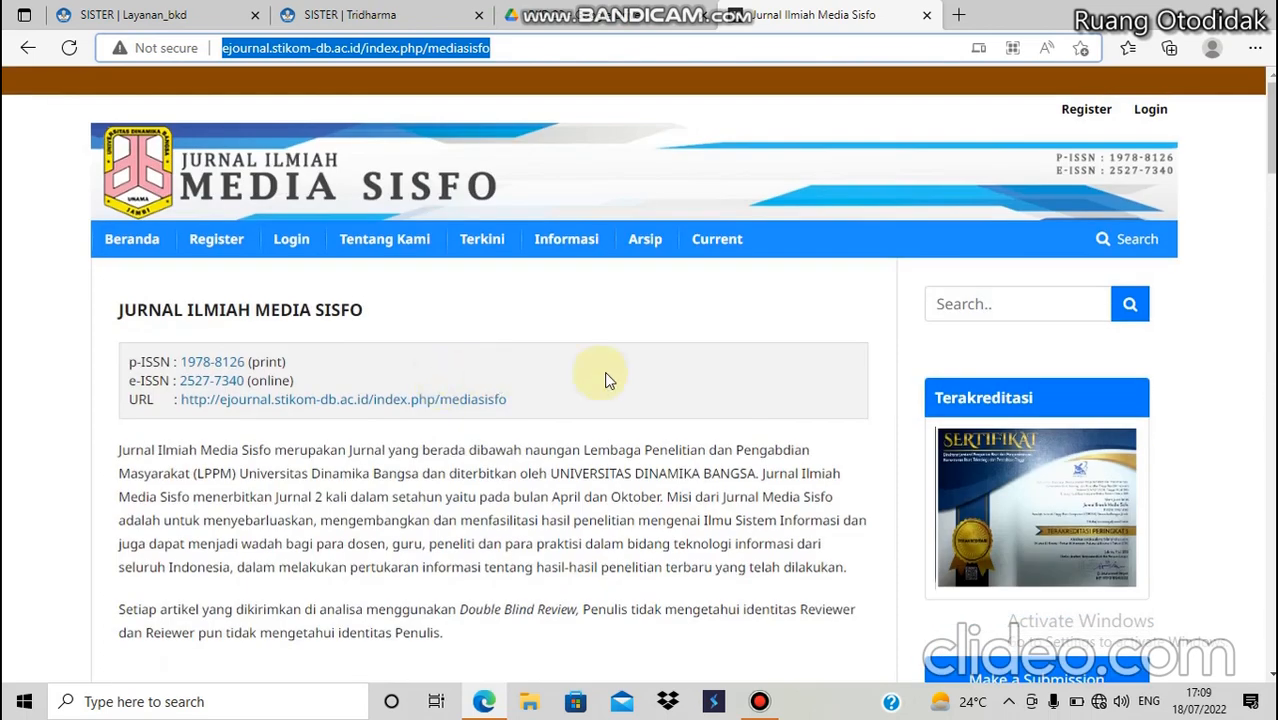
{"action": "scroll", "coordinate": [620, 355], "scroll_direction": "down", "scroll_amount": 4}
{"action": "scroll", "coordinate": [620, 355], "scroll_direction": "up", "scroll_amount": 3}
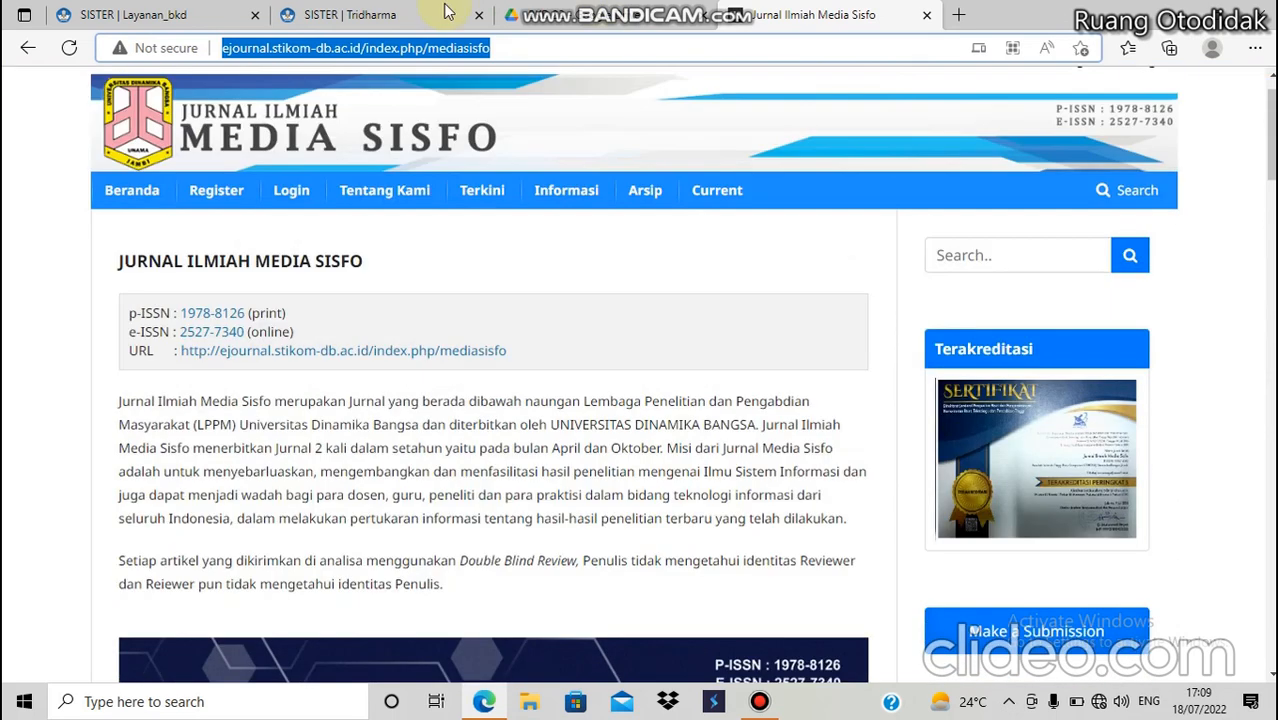
{"action": "scroll", "coordinate": [194, 386], "scroll_direction": "up", "scroll_amount": 1}
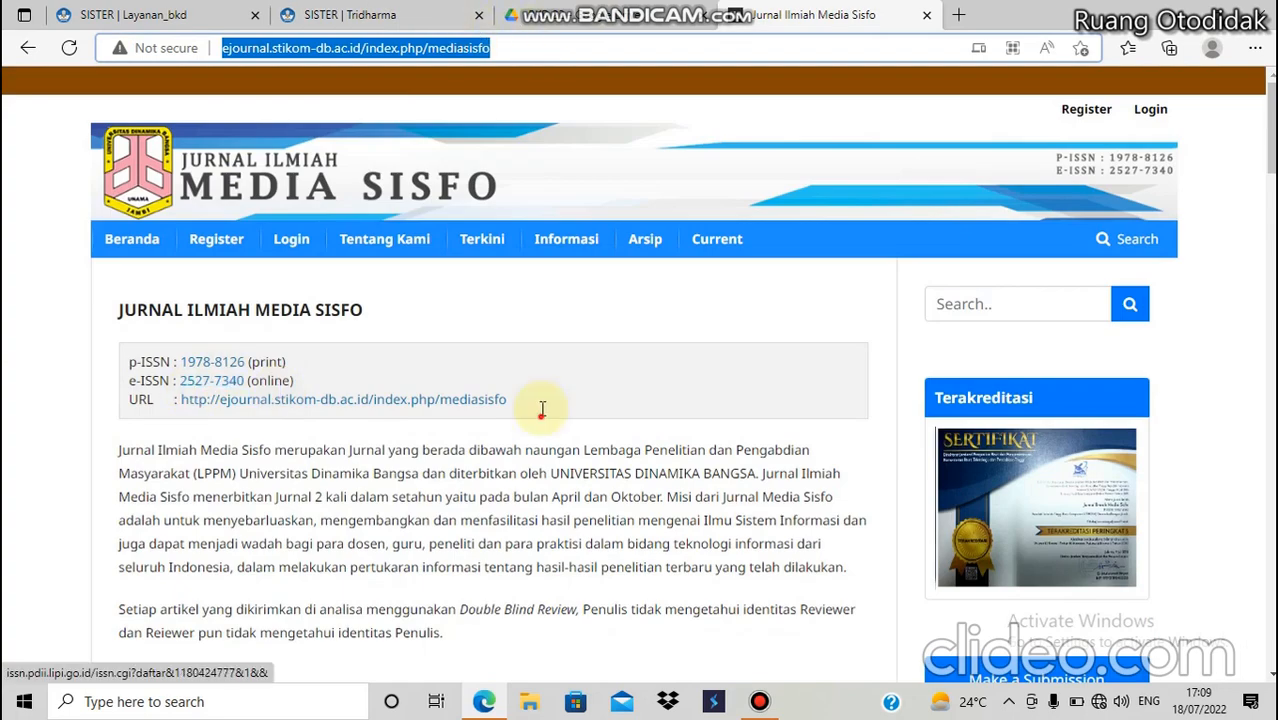
{"action": "key", "text": "ctrl+shift+Tab"}
{"action": "left_click", "coordinate": [524, 513]}
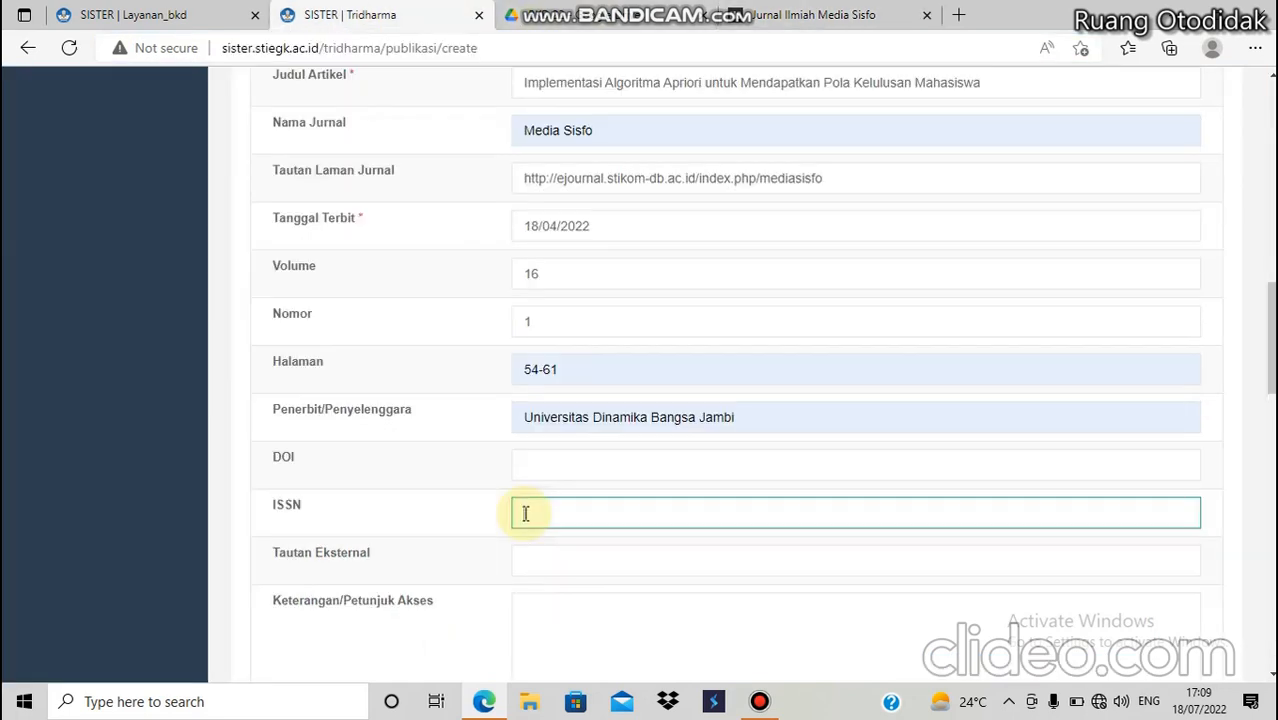
{"action": "left_click", "coordinate": [560, 610]}
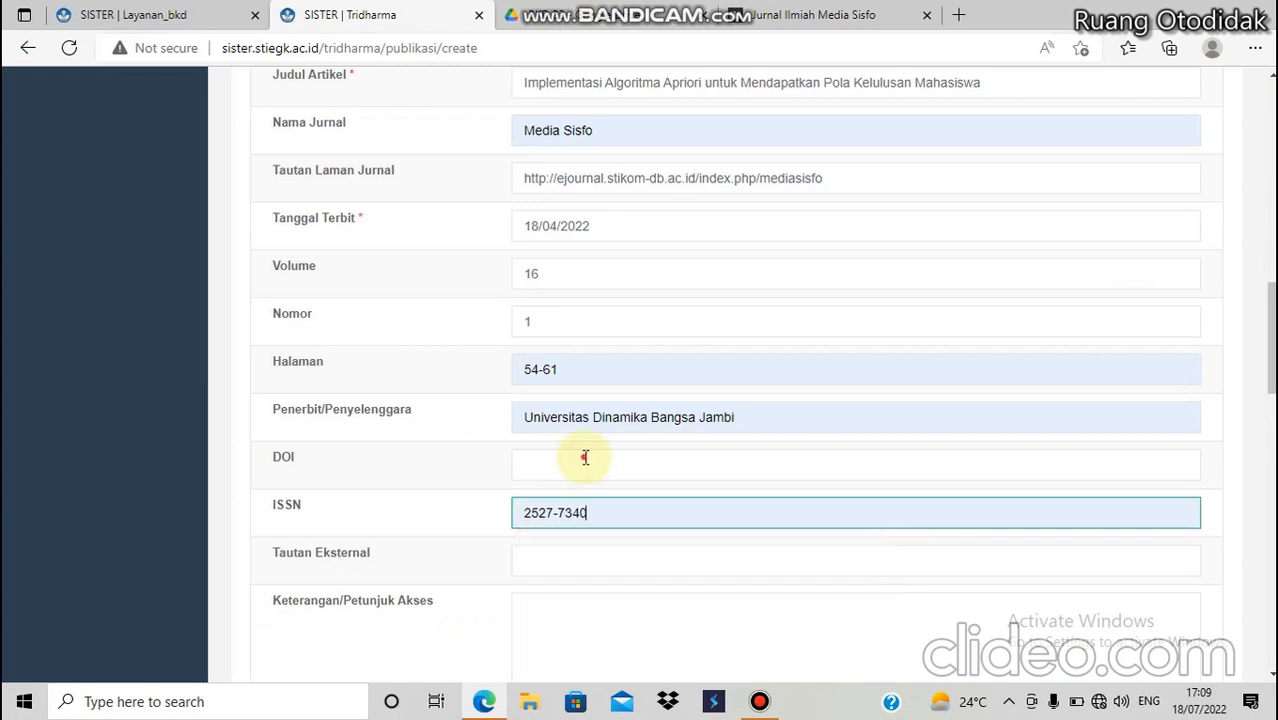
For Dokumen 1 under Upload Dokumen, set Nama Dokumen to "jurnal" and Jenis Dokumen to Publikasi.
{"action": "left_click", "coordinate": [586, 454]}
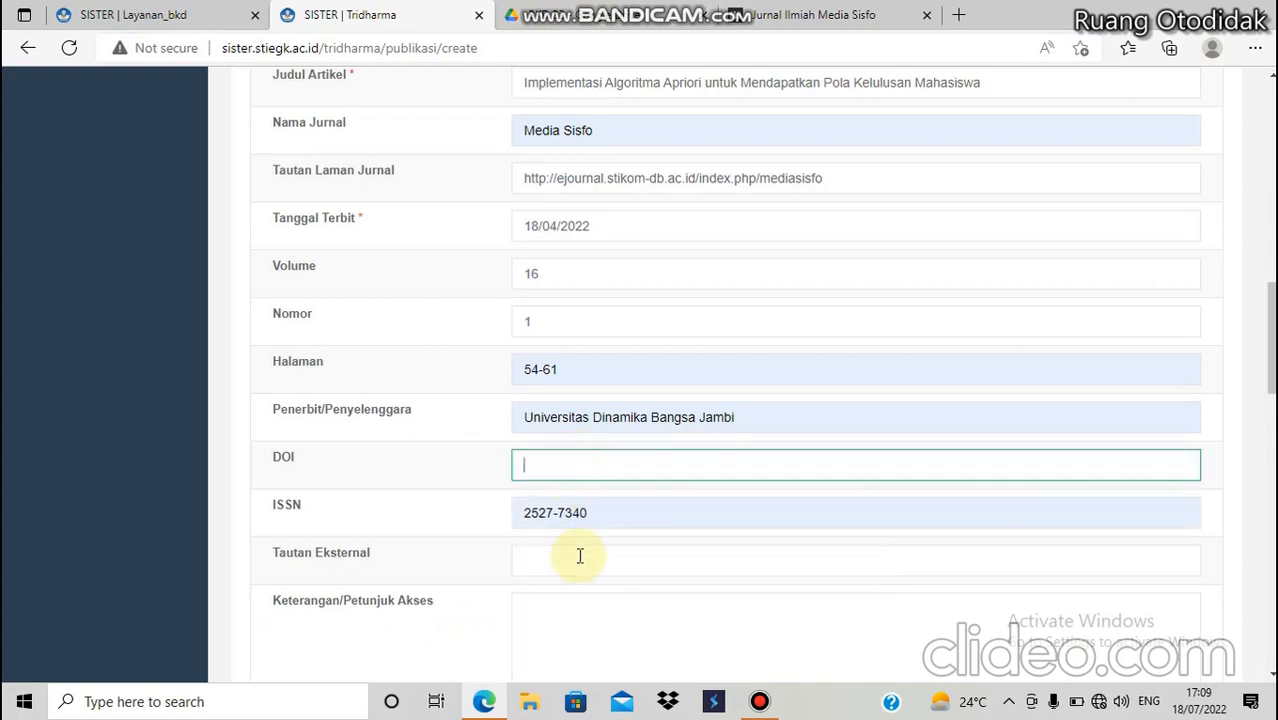
{"action": "scroll", "coordinate": [593, 523], "scroll_direction": "down", "scroll_amount": 3}
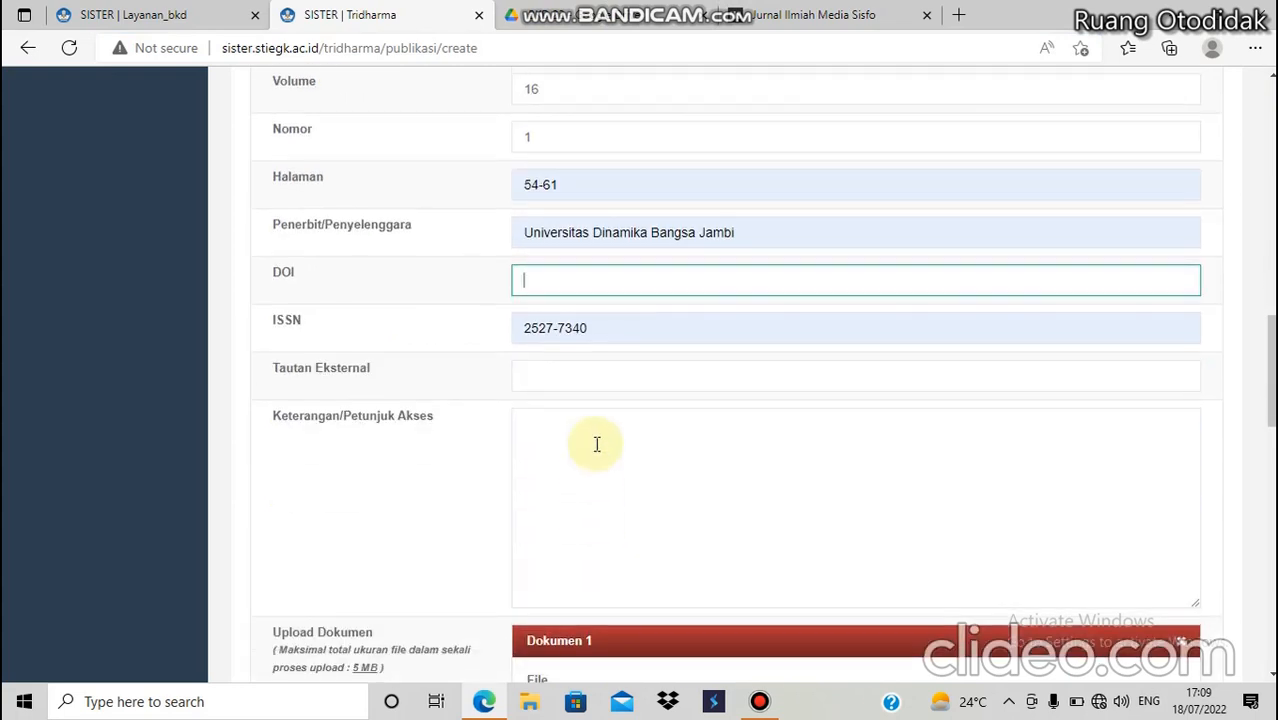
{"action": "scroll", "coordinate": [587, 457], "scroll_direction": "down", "scroll_amount": 3}
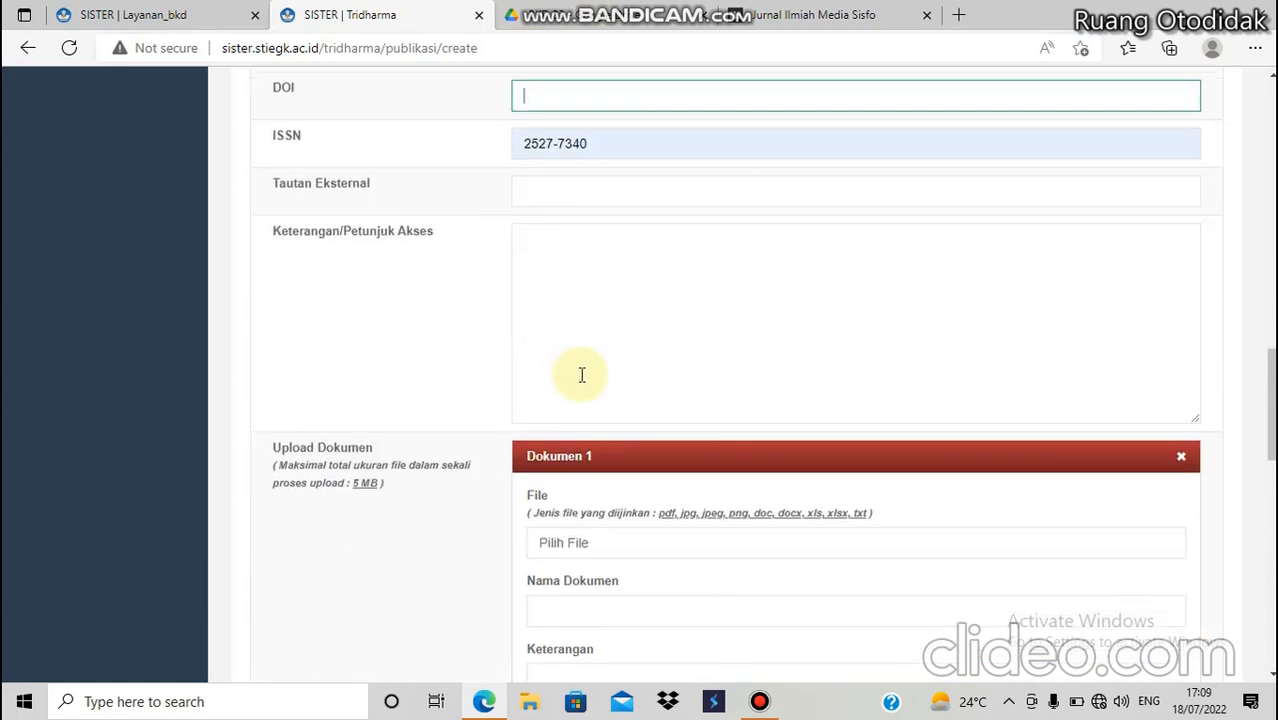
{"action": "scroll", "coordinate": [582, 373], "scroll_direction": "down", "scroll_amount": 3}
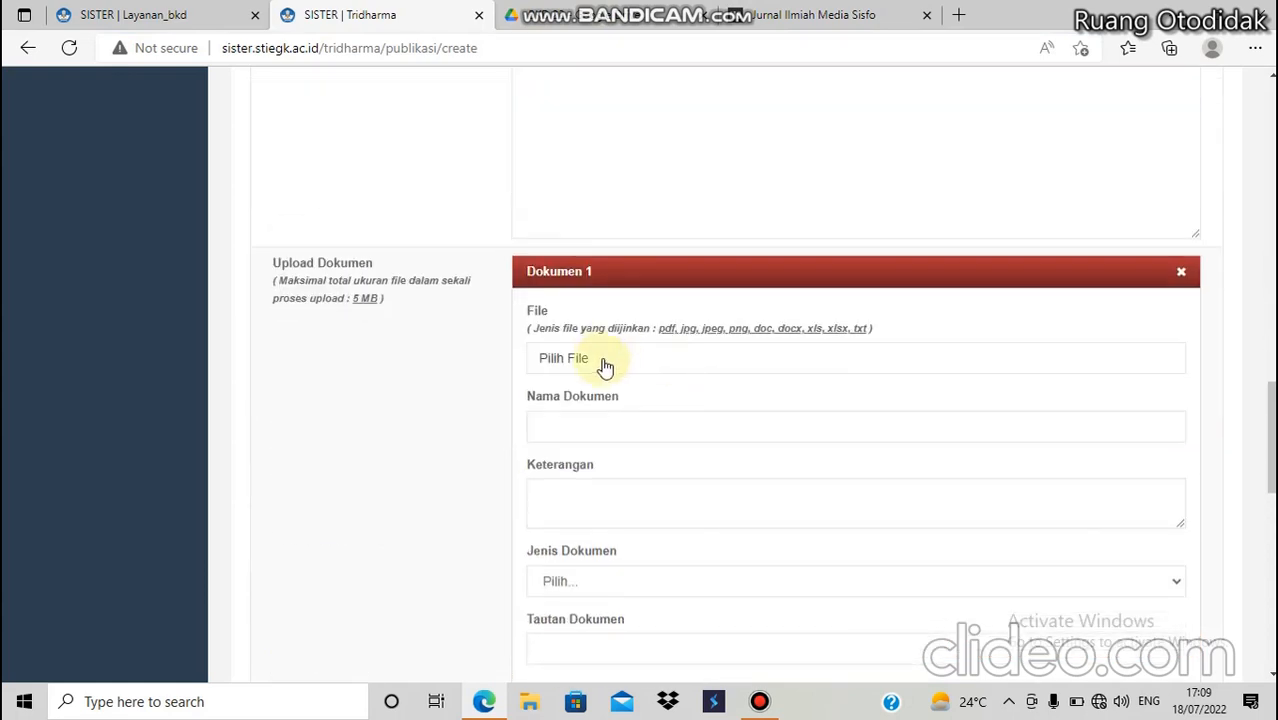
{"action": "scroll", "coordinate": [656, 400], "scroll_direction": "down", "scroll_amount": 1}
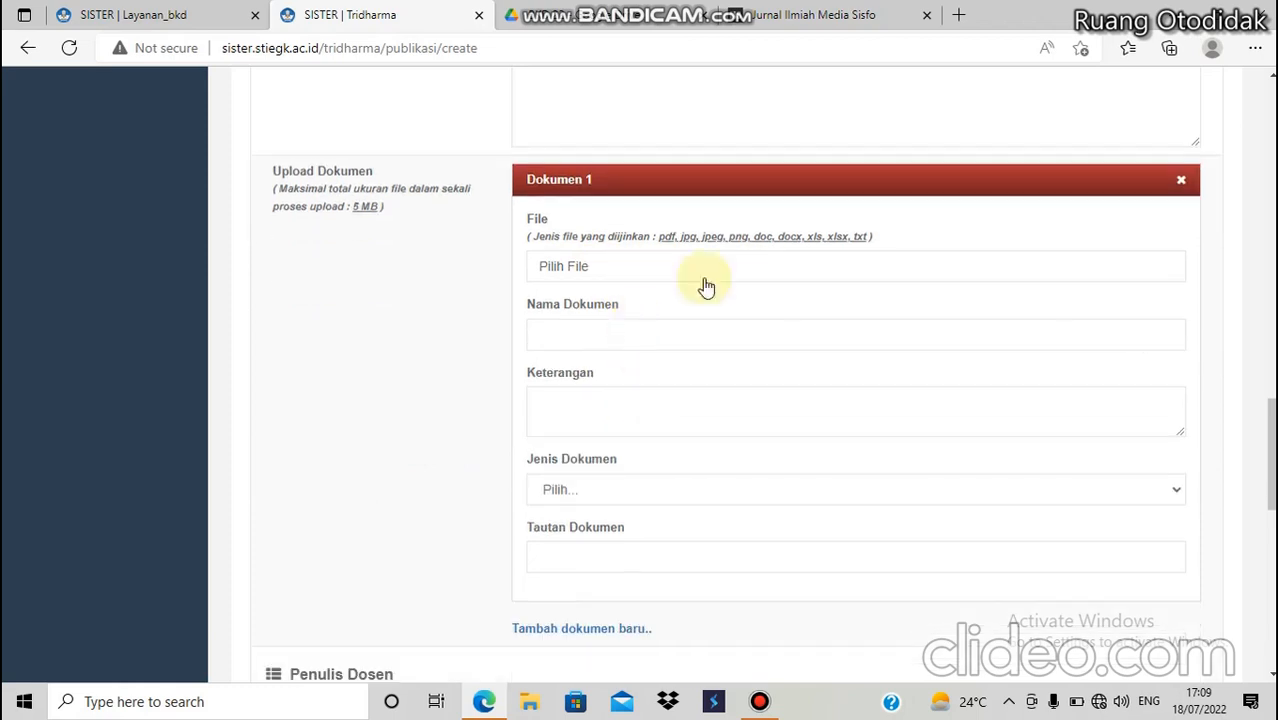
{"action": "left_click", "coordinate": [618, 344]}
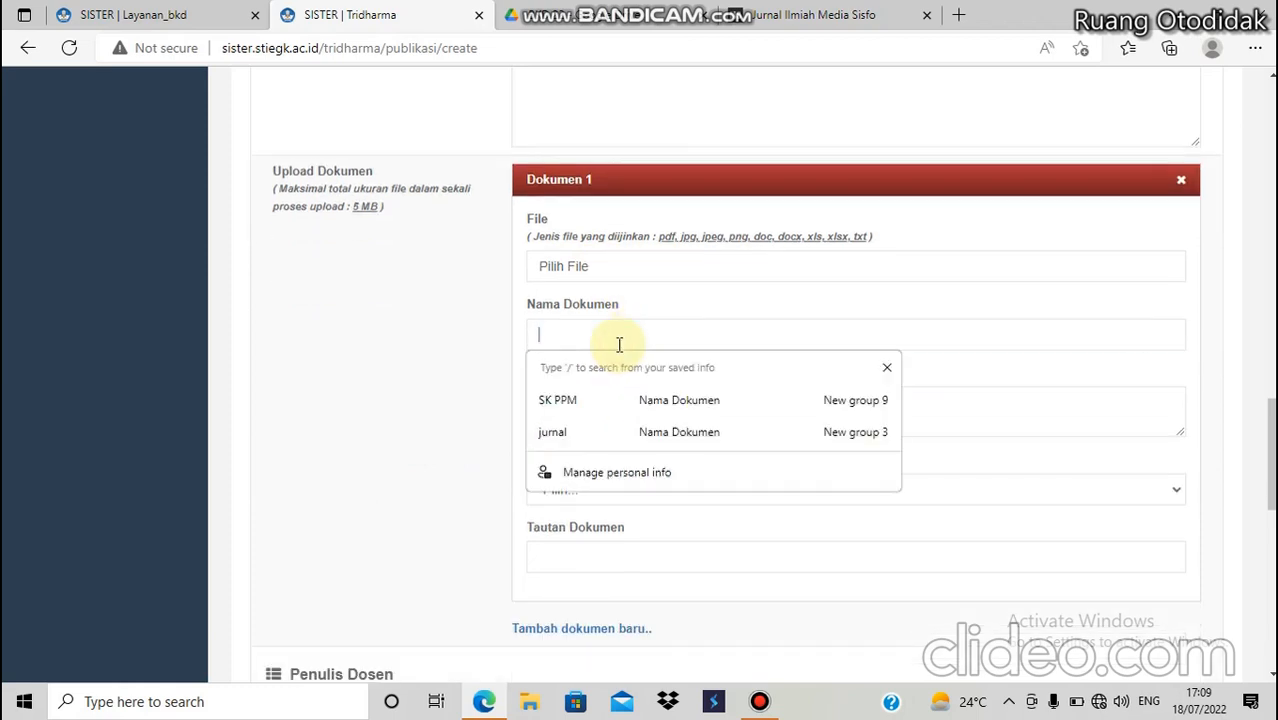
{"action": "left_click", "coordinate": [578, 432]}
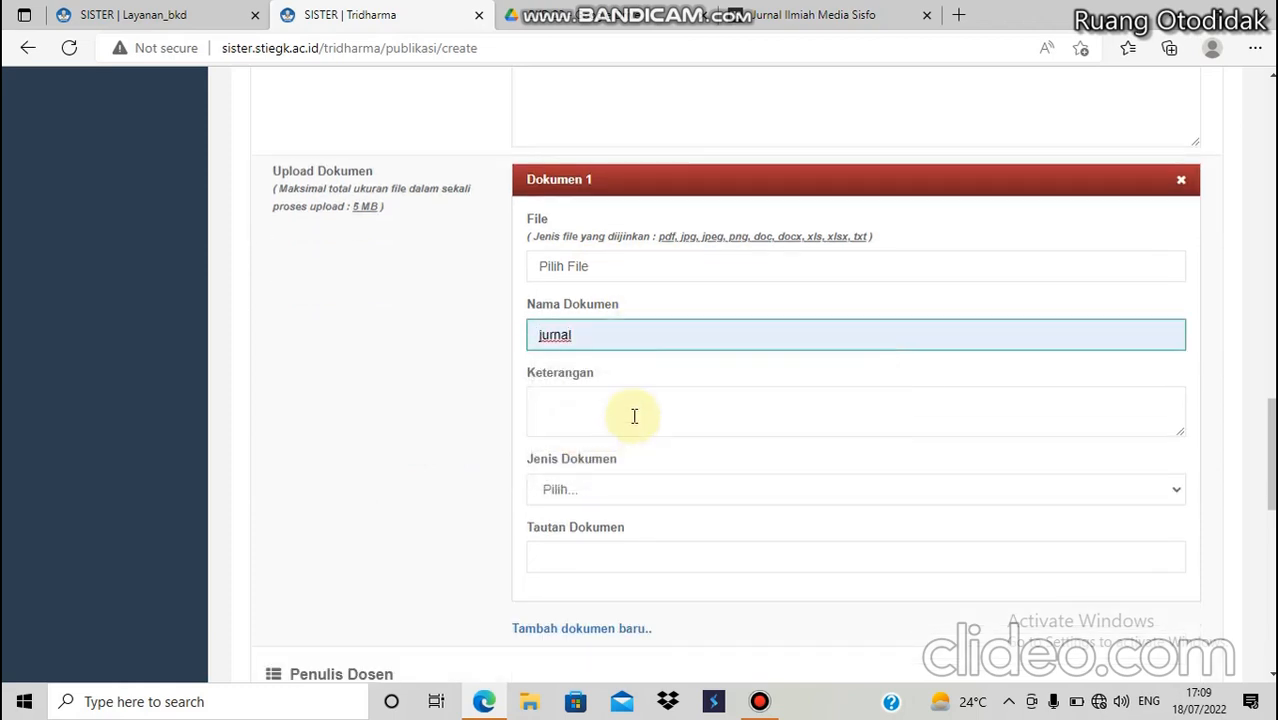
{"action": "left_click", "coordinate": [640, 497]}
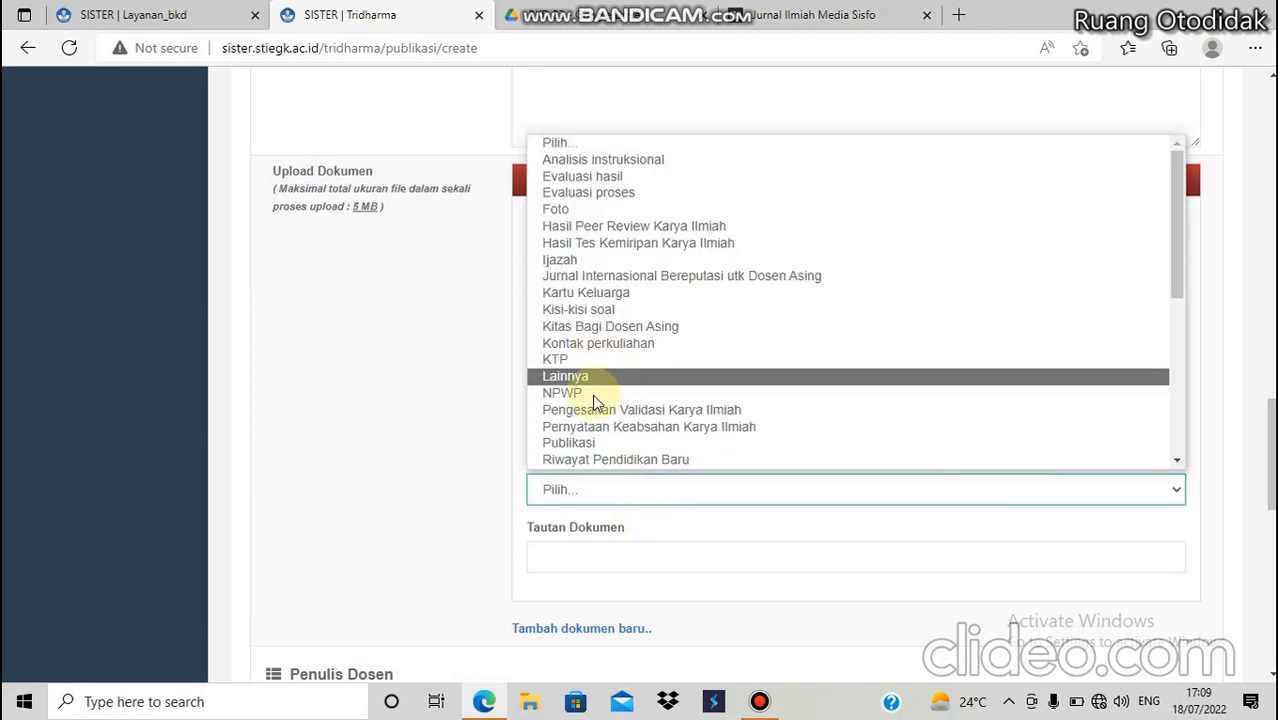
{"action": "left_click", "coordinate": [585, 446]}
On the journal page, copy the PDF link of the article "Implementasi Algoritma Apriori untuk Mendapatkan Pola Kelulusan Mahasiswa".
{"action": "scroll", "coordinate": [610, 400], "scroll_direction": "down", "scroll_amount": 2}
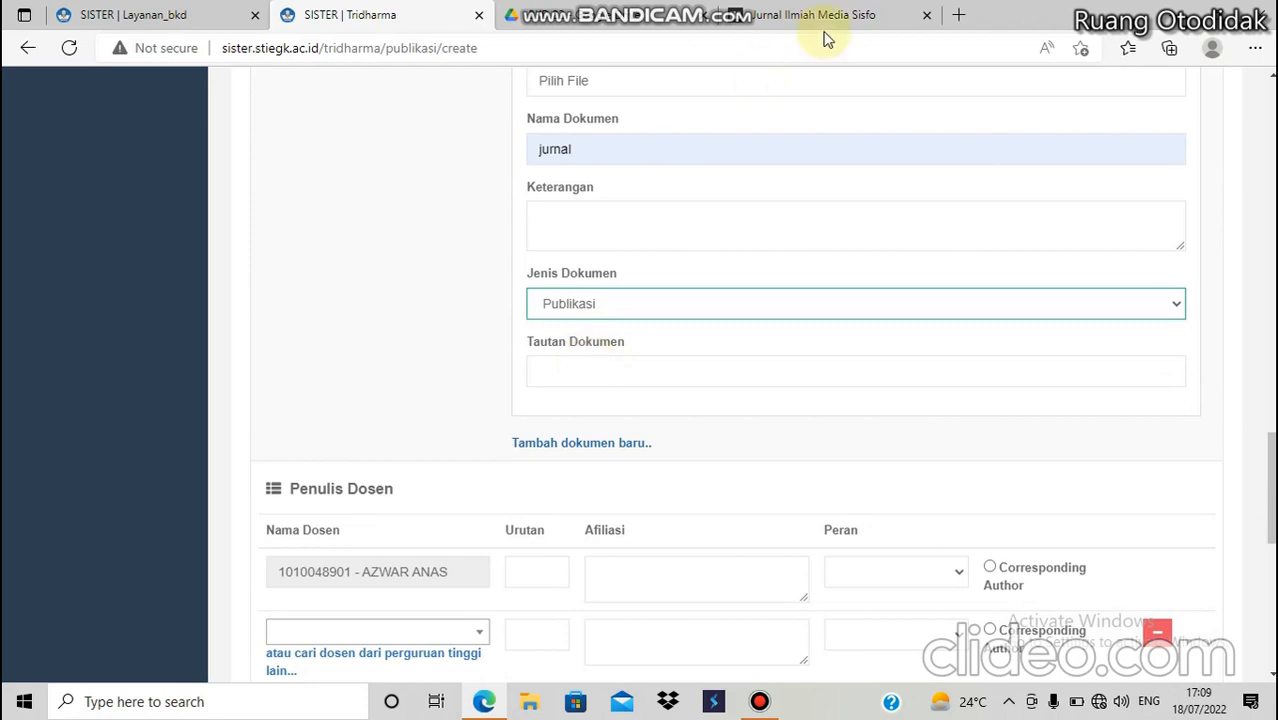
{"action": "key", "text": "ctrl+Tab"}
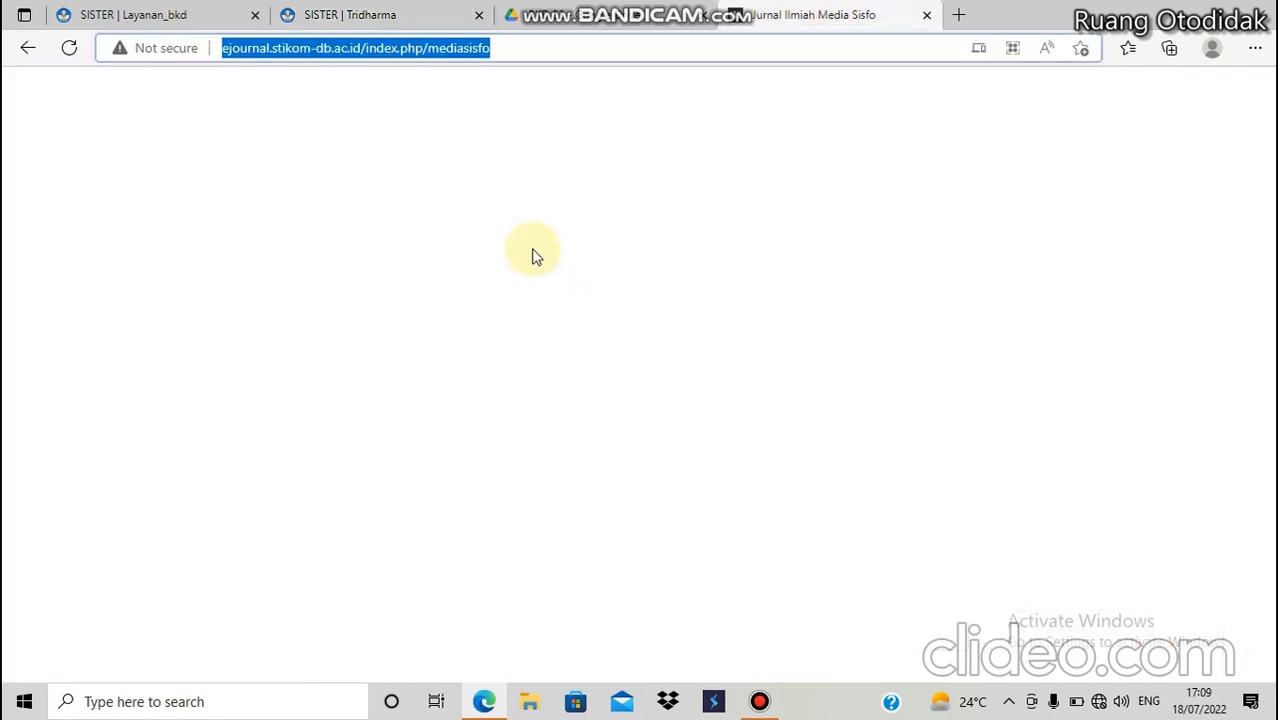
{"action": "scroll", "coordinate": [437, 356], "scroll_direction": "down", "scroll_amount": 10}
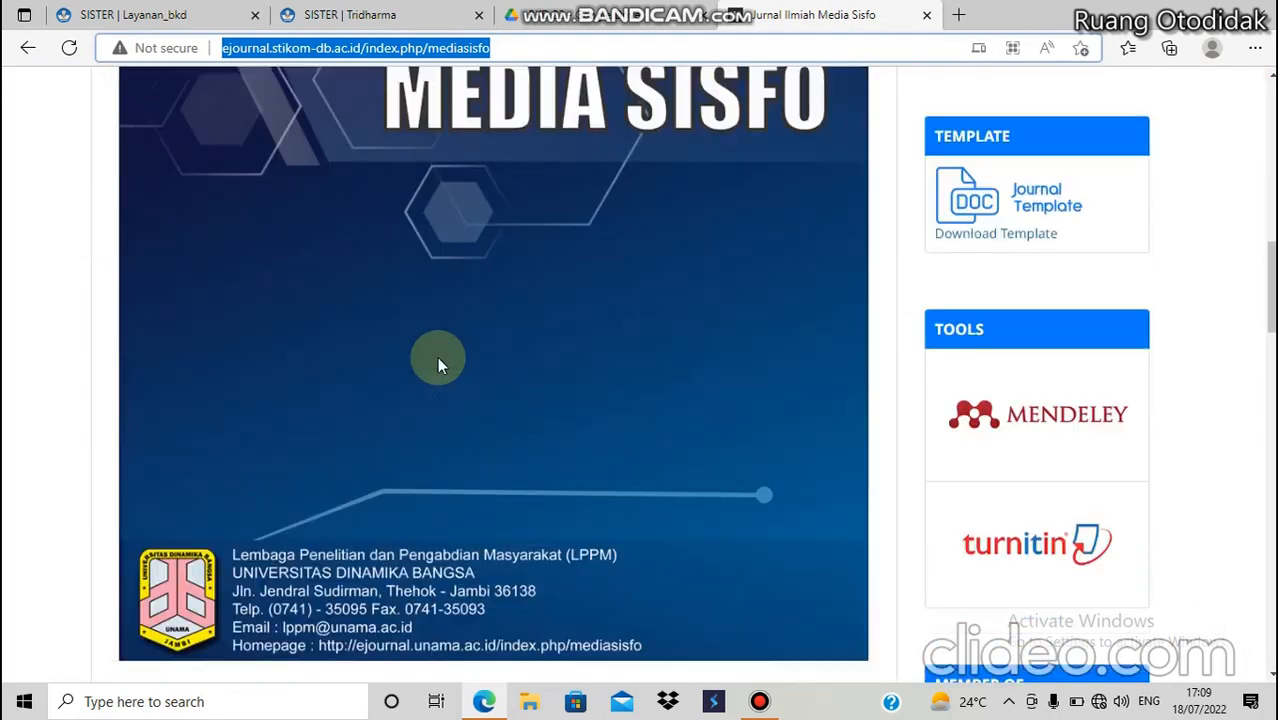
{"action": "scroll", "coordinate": [437, 356], "scroll_direction": "down", "scroll_amount": 3}
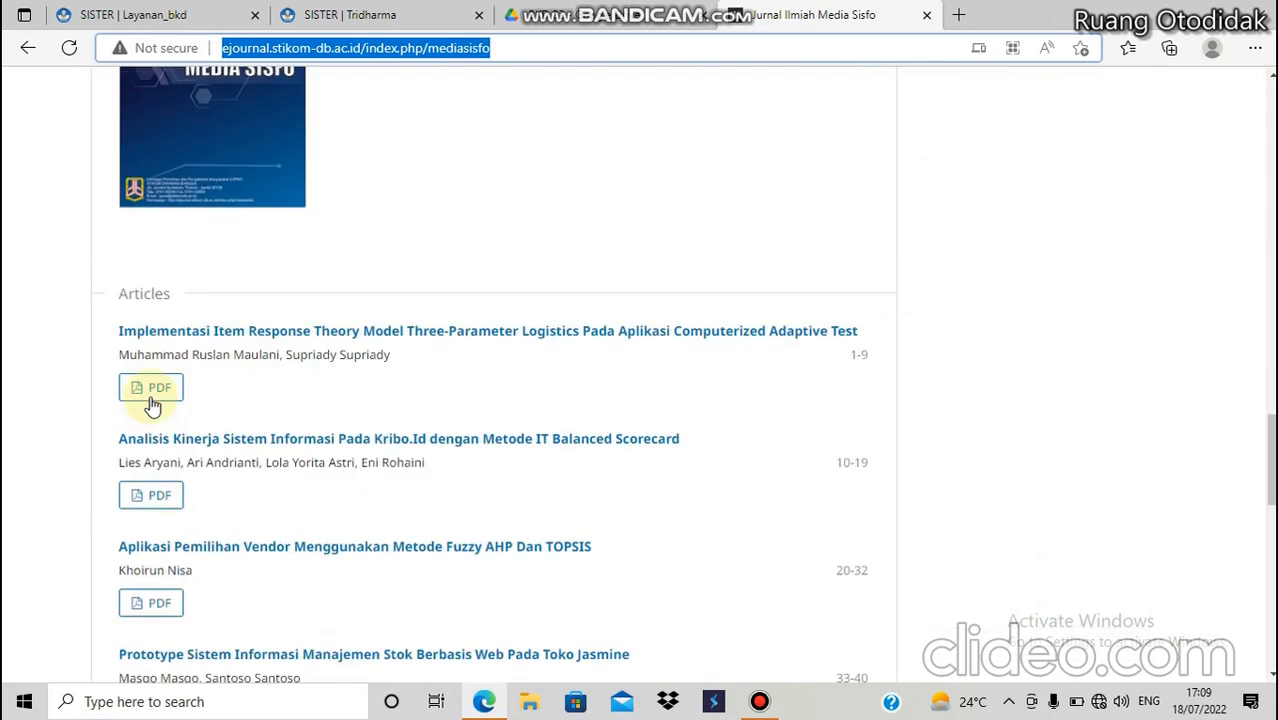
{"action": "scroll", "coordinate": [150, 408], "scroll_direction": "down", "scroll_amount": 5}
{"action": "left_click", "coordinate": [152, 411]}
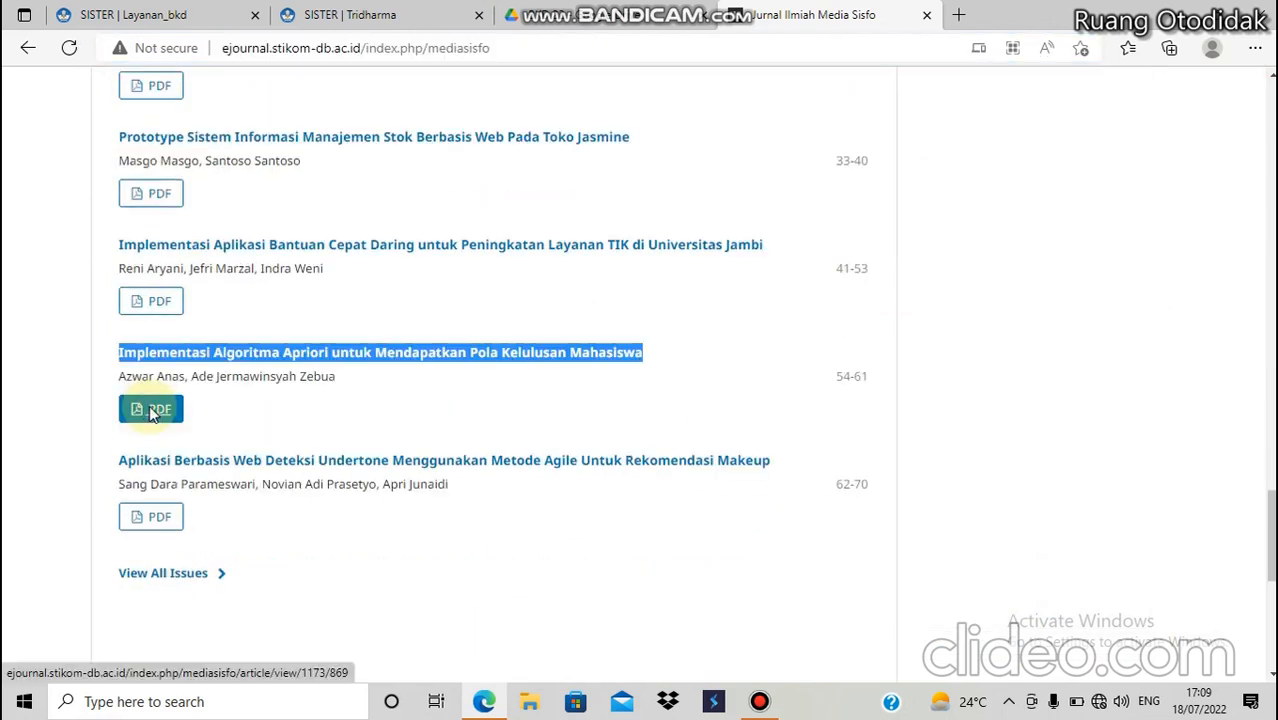
{"action": "right_click", "coordinate": [152, 411]}
{"action": "left_click", "coordinate": [168, 415]}
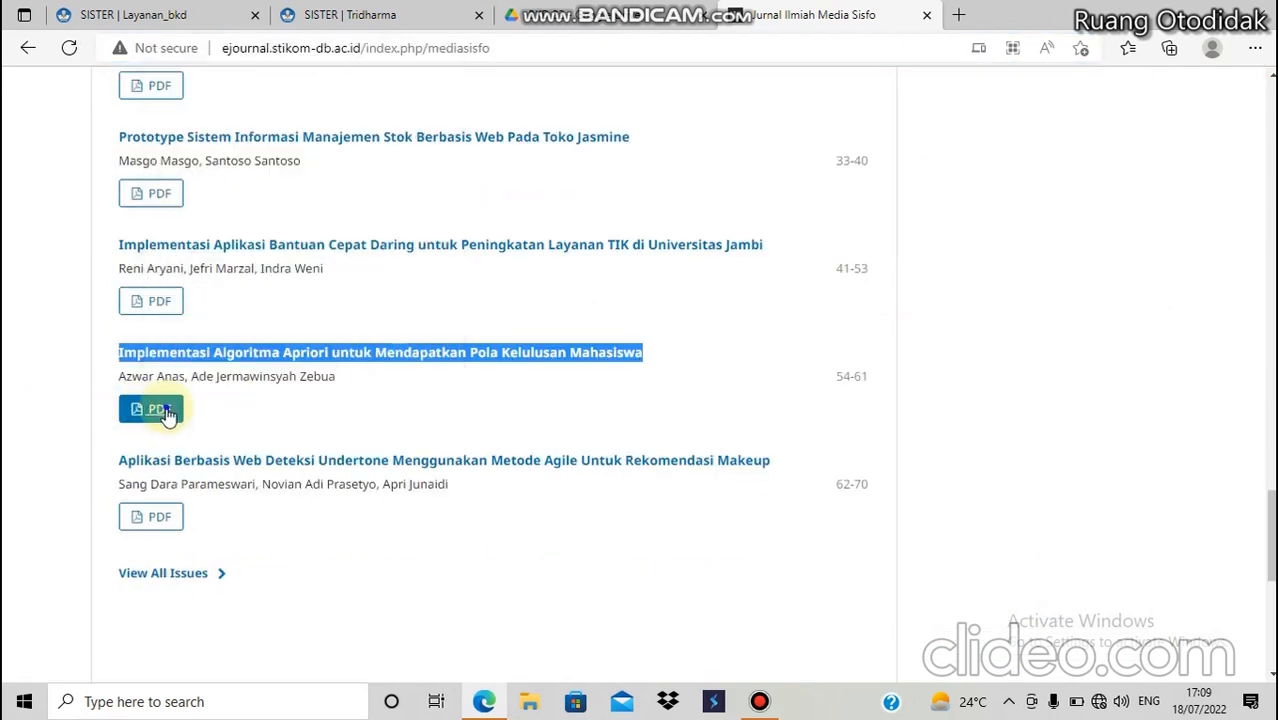
{"action": "right_click", "coordinate": [245, 232]}
{"action": "left_click", "coordinate": [575, 383]}
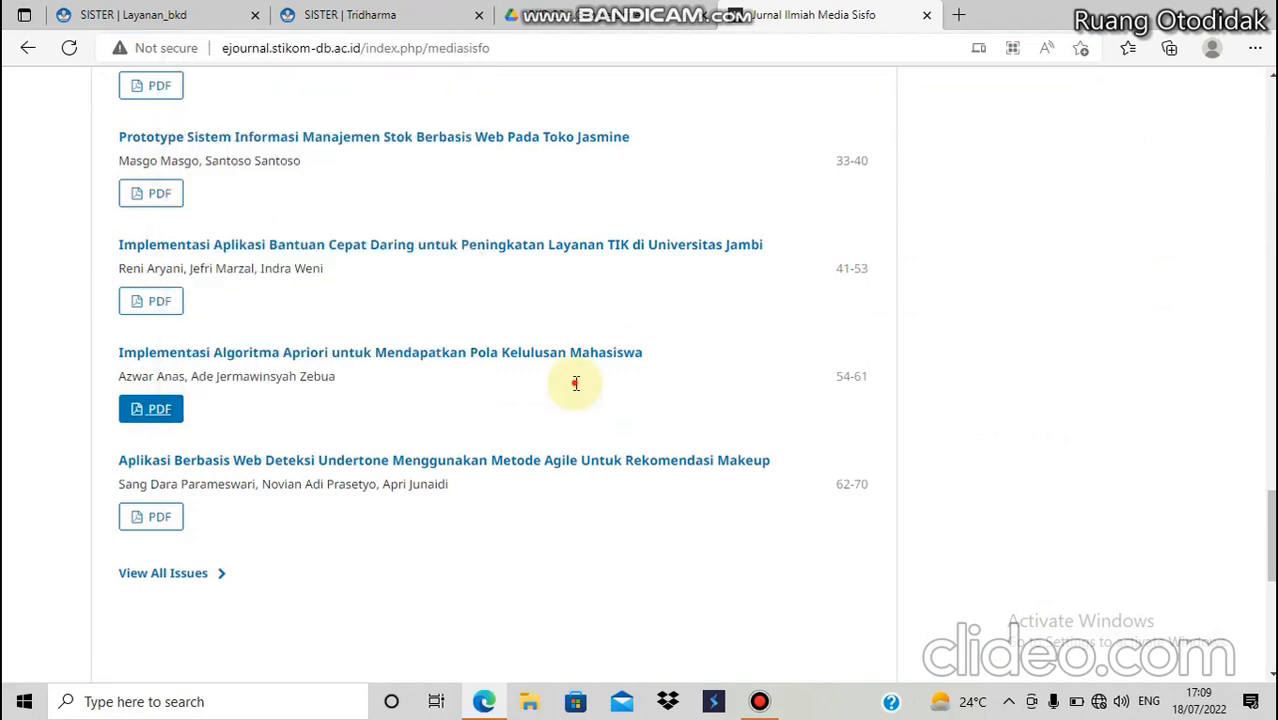
{"action": "key", "text": "ctrl+2"}
{"action": "left_click", "coordinate": [575, 383]}
{"action": "type", "text": "http://ejournal.stikom-db.ac.id/index.php/mediasisfo/article/view/1173/869"}
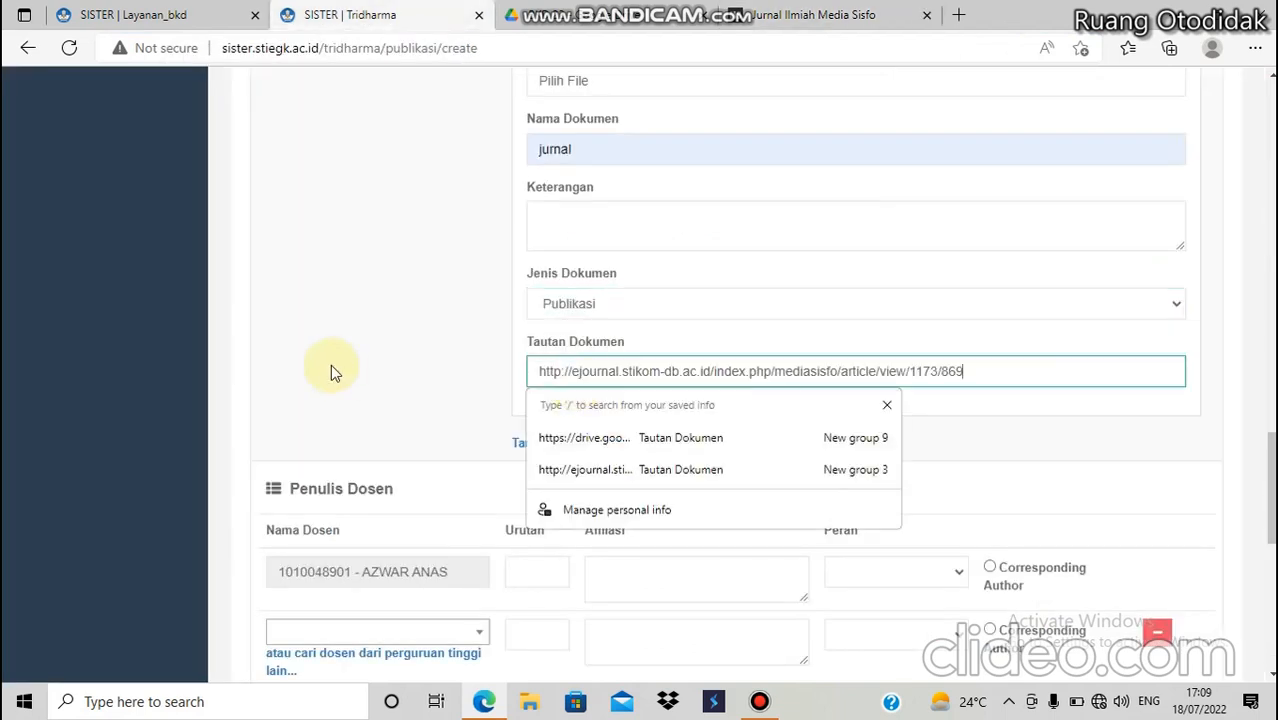
{"action": "left_click", "coordinate": [331, 352]}
{"action": "scroll", "coordinate": [399, 362], "scroll_direction": "down", "scroll_amount": 2}
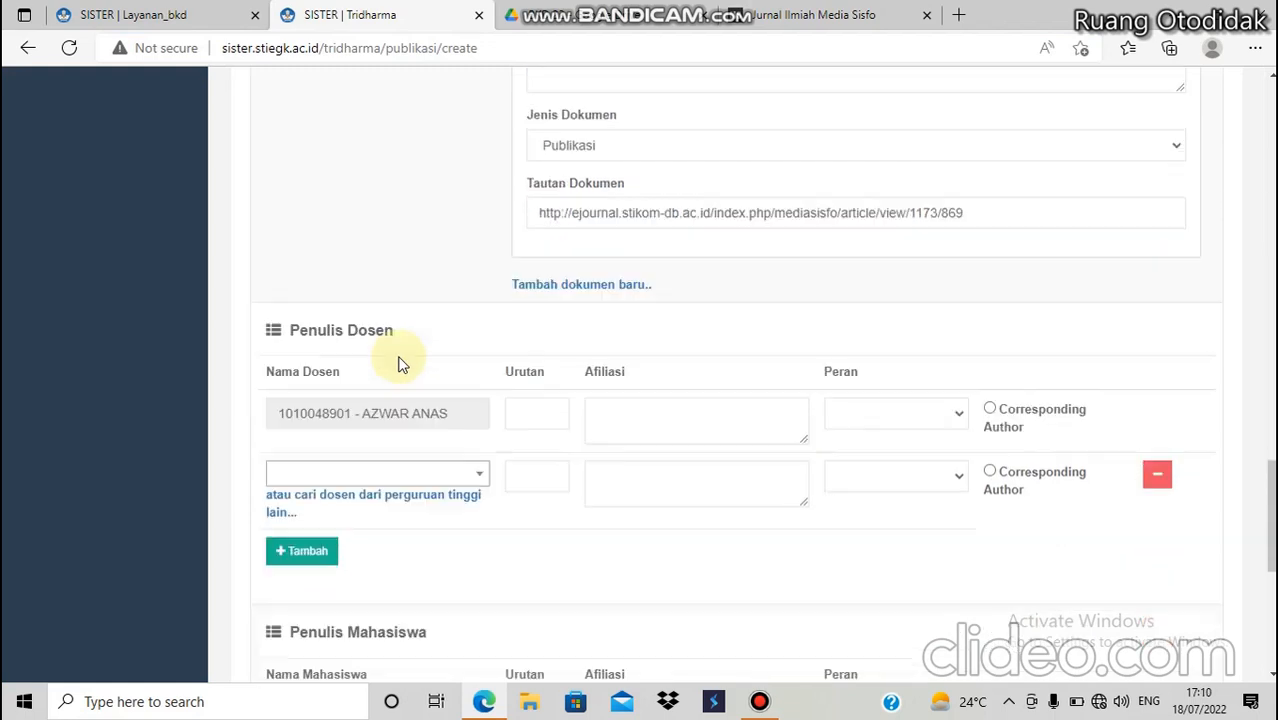
{"action": "left_click", "coordinate": [762, 699]}
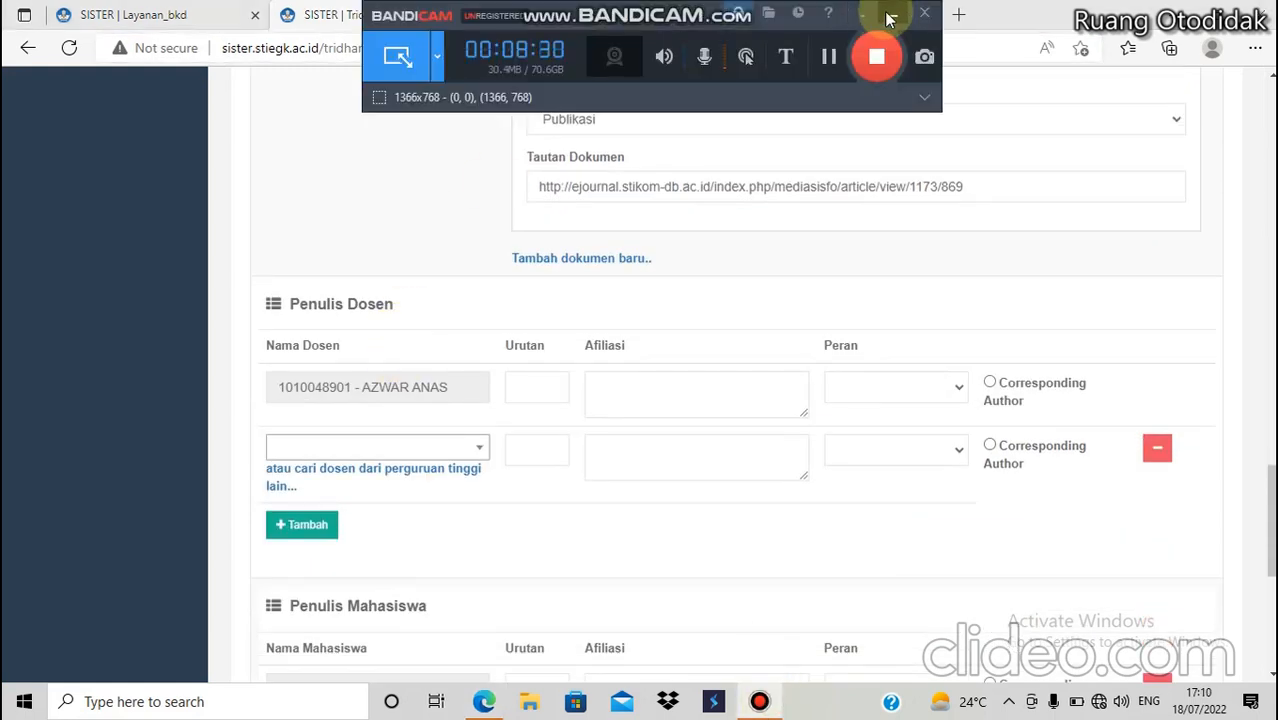
{"action": "left_click", "coordinate": [889, 18]}
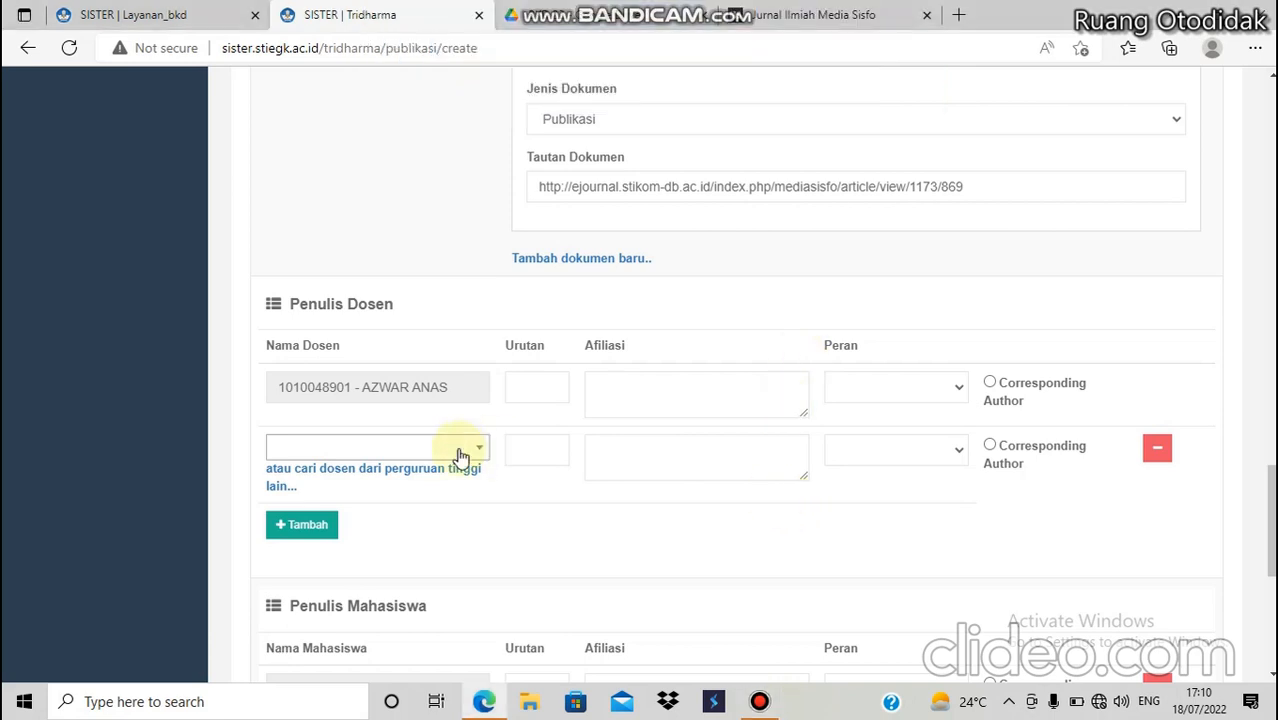
For the first author under Penulis Dosen, set Urutan to 1 and Afiliasi to STIE Graha Karya Muara Bulian.
{"action": "left_click", "coordinate": [554, 390]}
{"action": "left_click", "coordinate": [552, 386]}
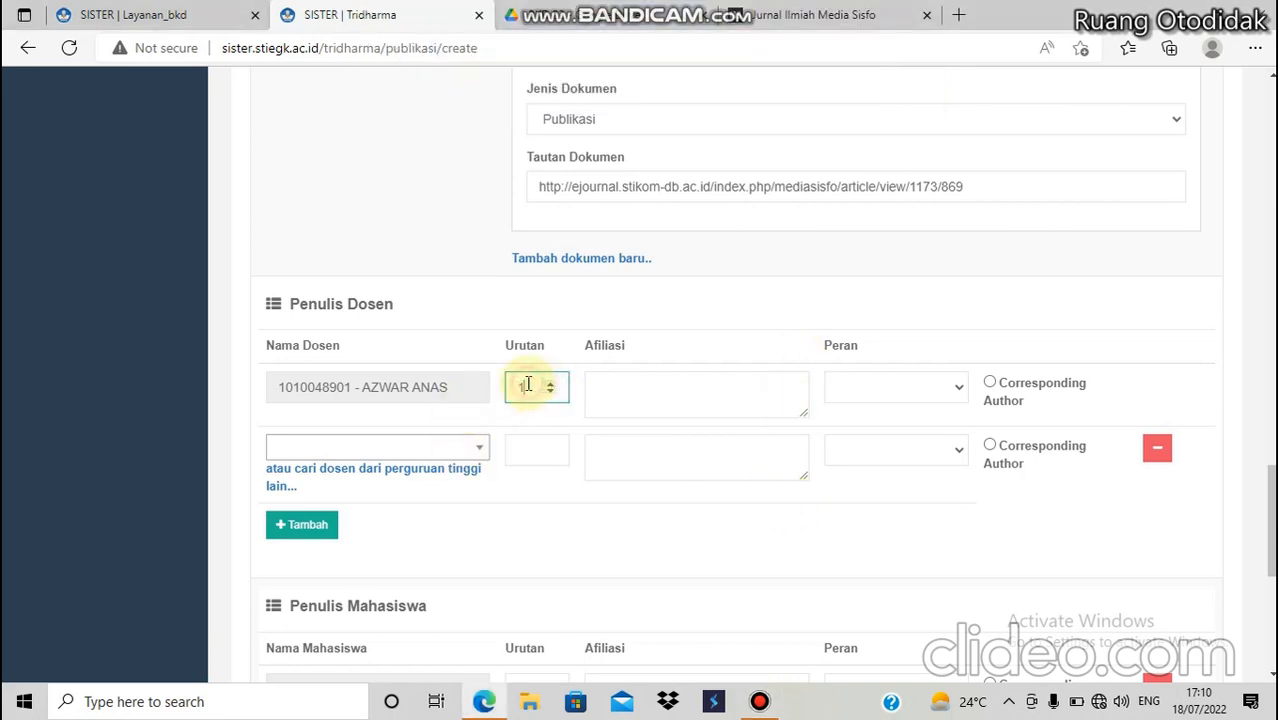
{"action": "left_click", "coordinate": [652, 384]}
{"action": "type", "text": "ST"}
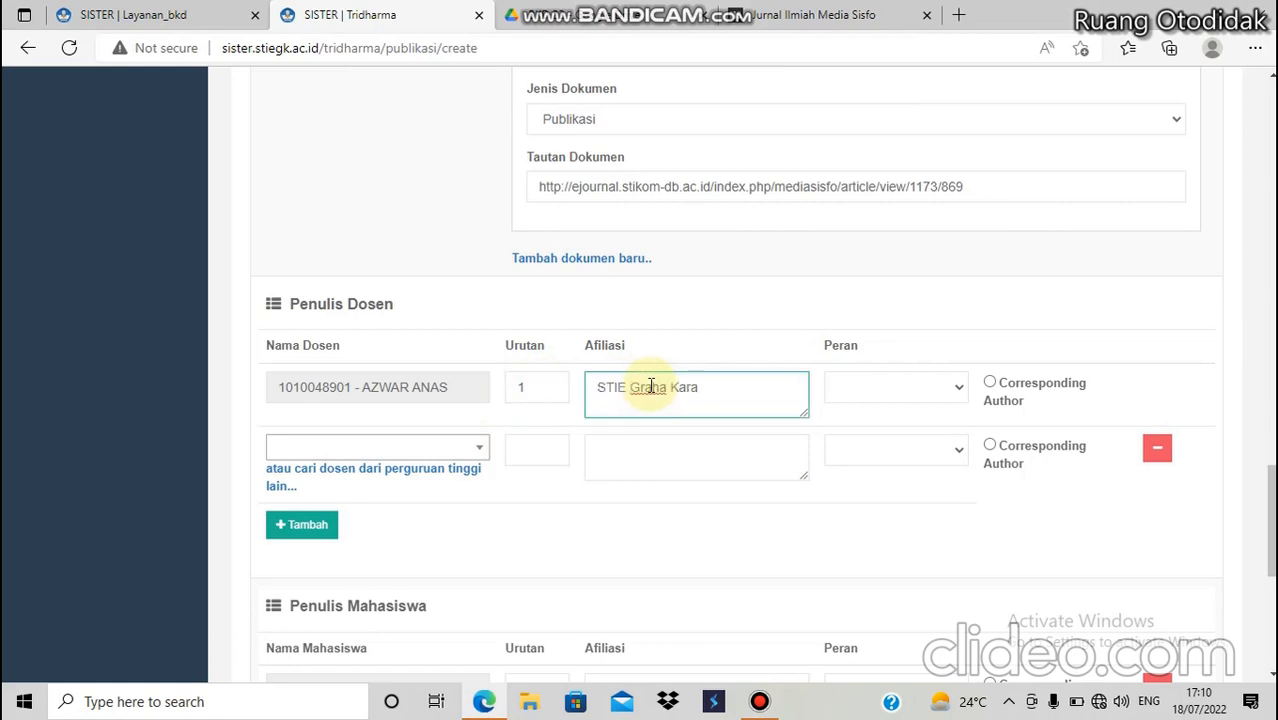
{"action": "type", "text": "IE Graha Karya Muara Bulian"}
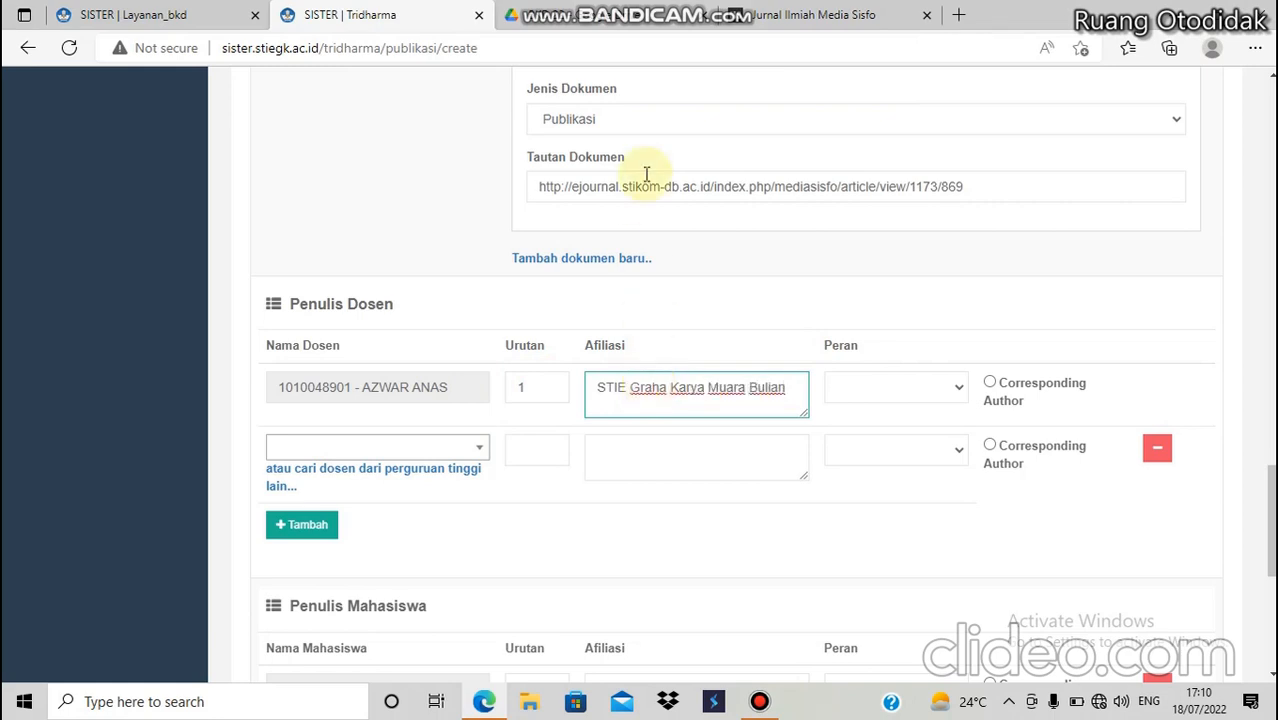
{"action": "key", "text": "F12"}
{"action": "right_click", "coordinate": [878, 512]}
{"action": "right_click", "coordinate": [838, 550]}
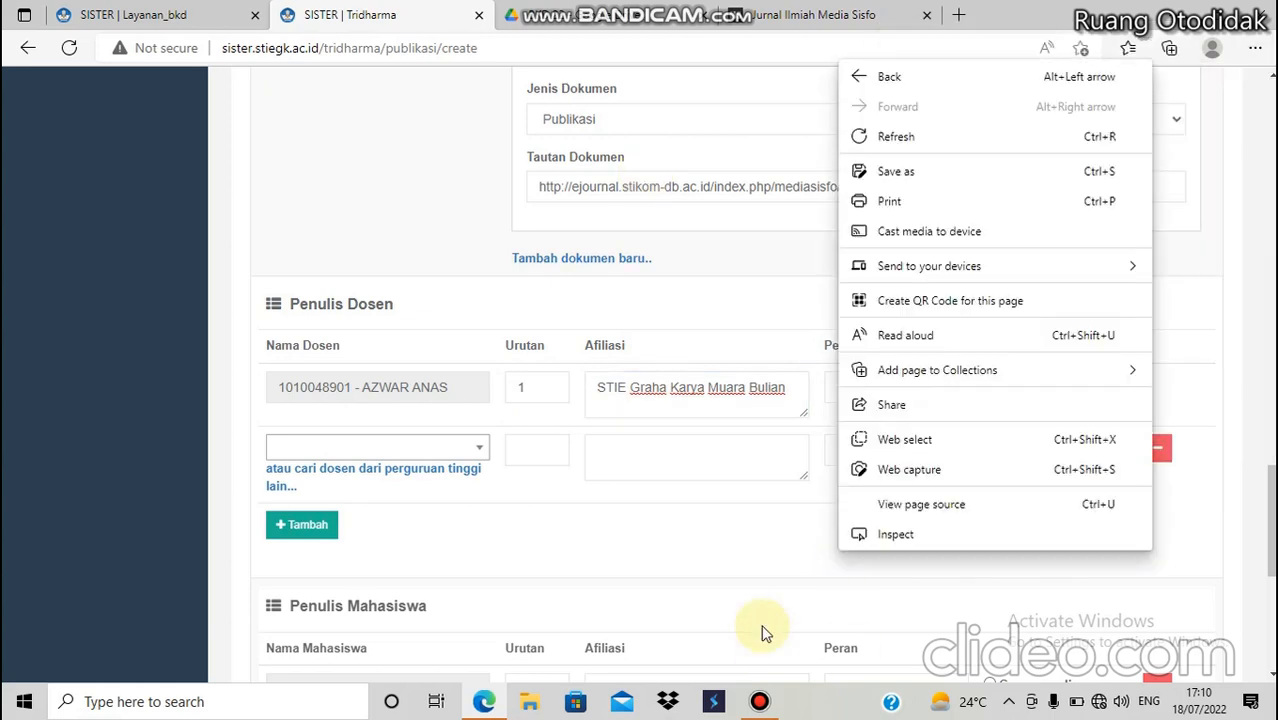
{"action": "left_click", "coordinate": [793, 406]}
Set the first lecturer author's Peran to Penulis and mark that author as Corresponding Author.
{"action": "left_click", "coordinate": [962, 388]}
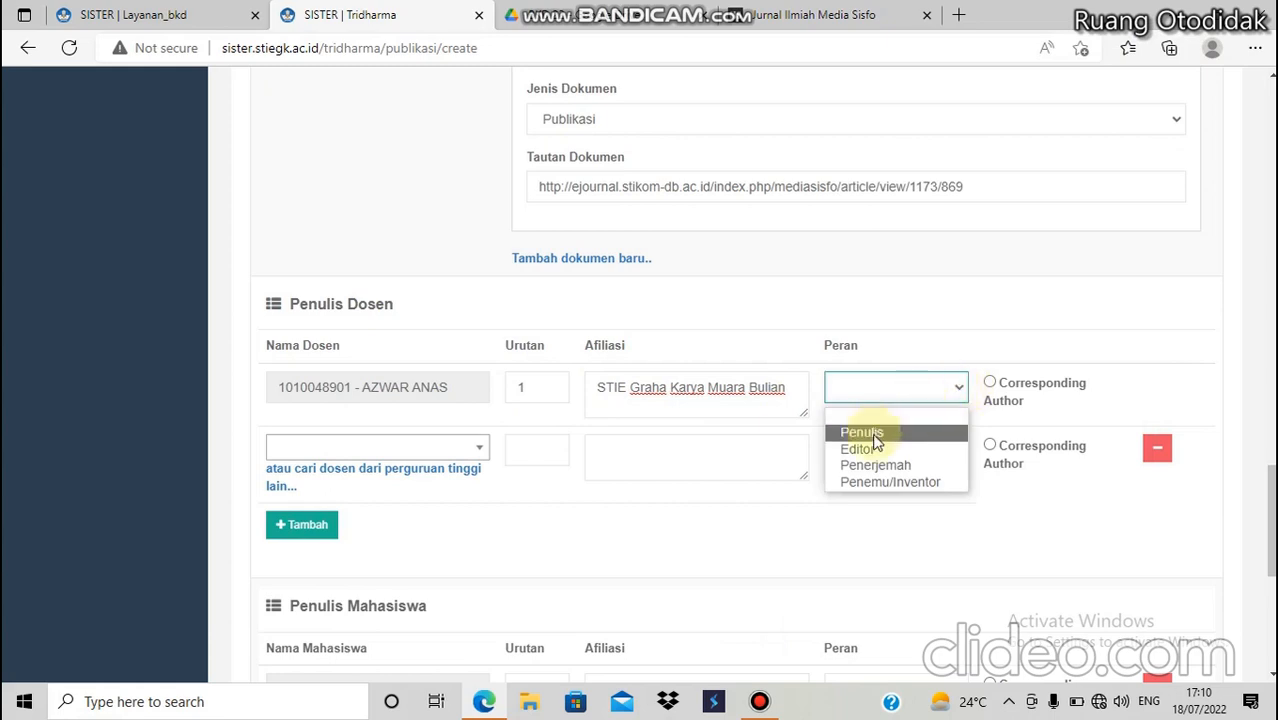
{"action": "left_click", "coordinate": [874, 438]}
{"action": "left_click", "coordinate": [989, 386]}
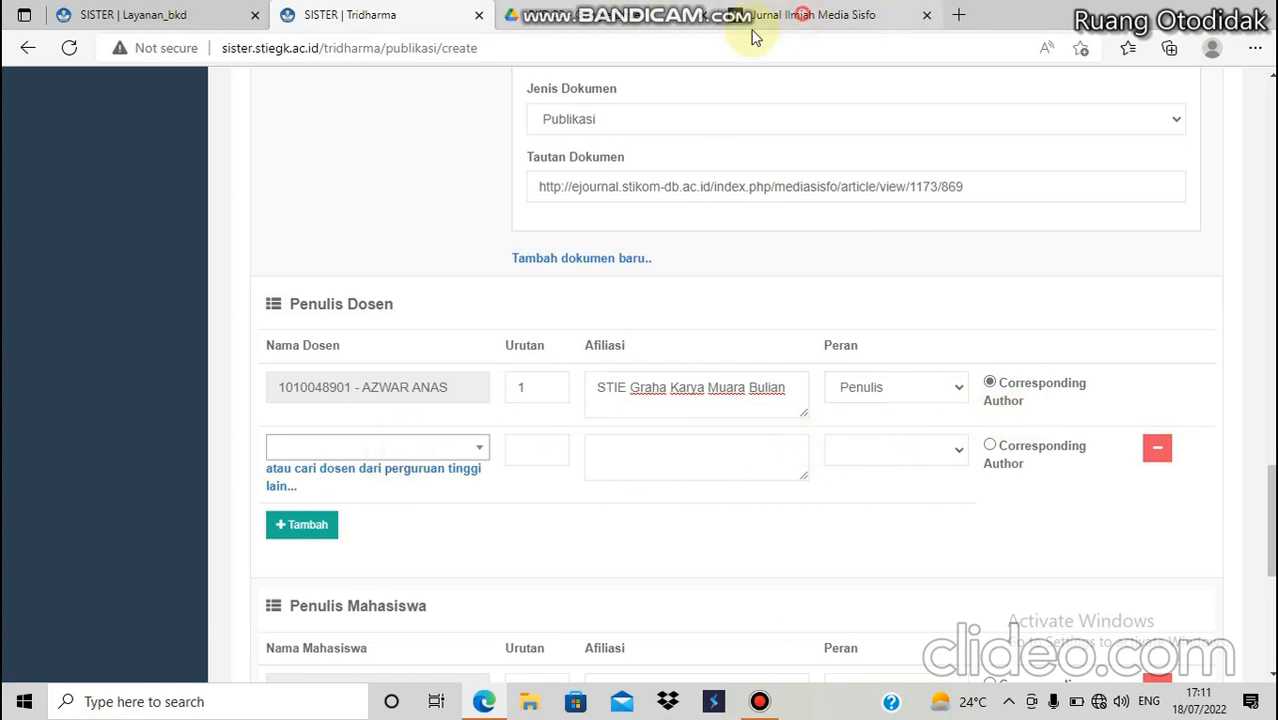
Check the article's co-author on the journal page and select that lecturer in the second Penulis Dosen row by searching "ade".
{"action": "key", "text": "ctrl+Tab"}
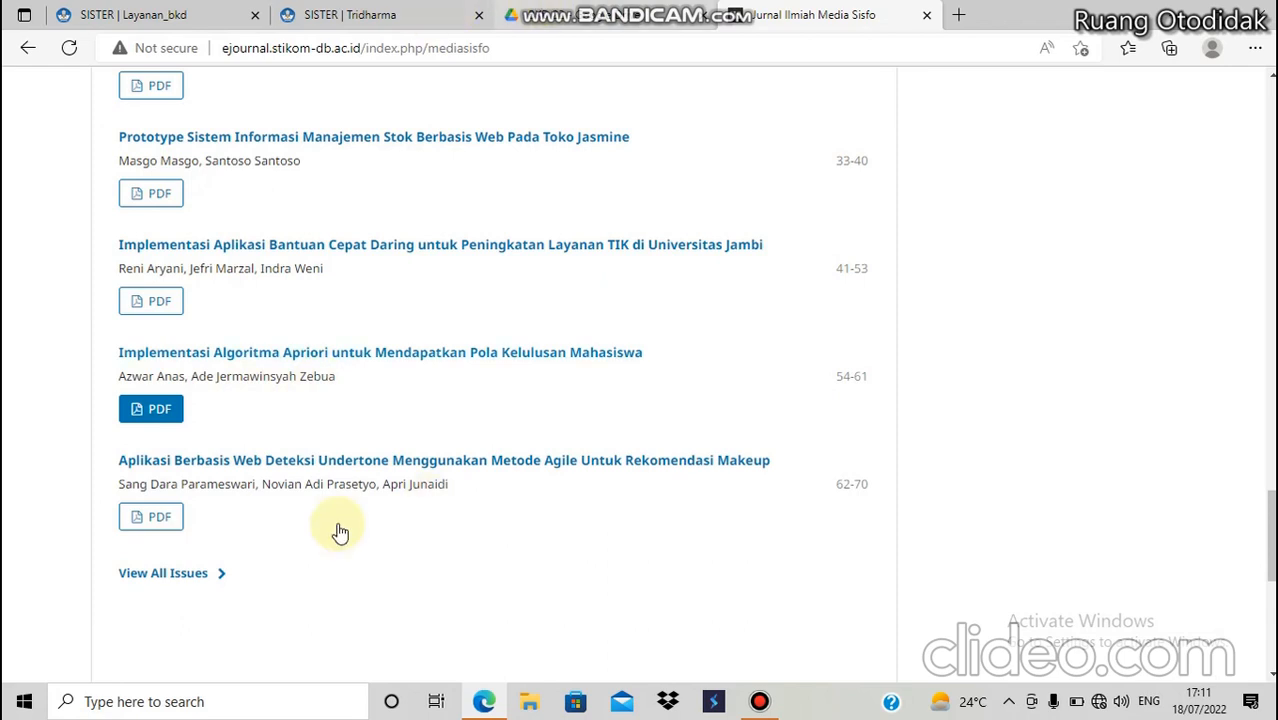
{"action": "left_click", "coordinate": [350, 15]}
{"action": "left_click", "coordinate": [430, 447]}
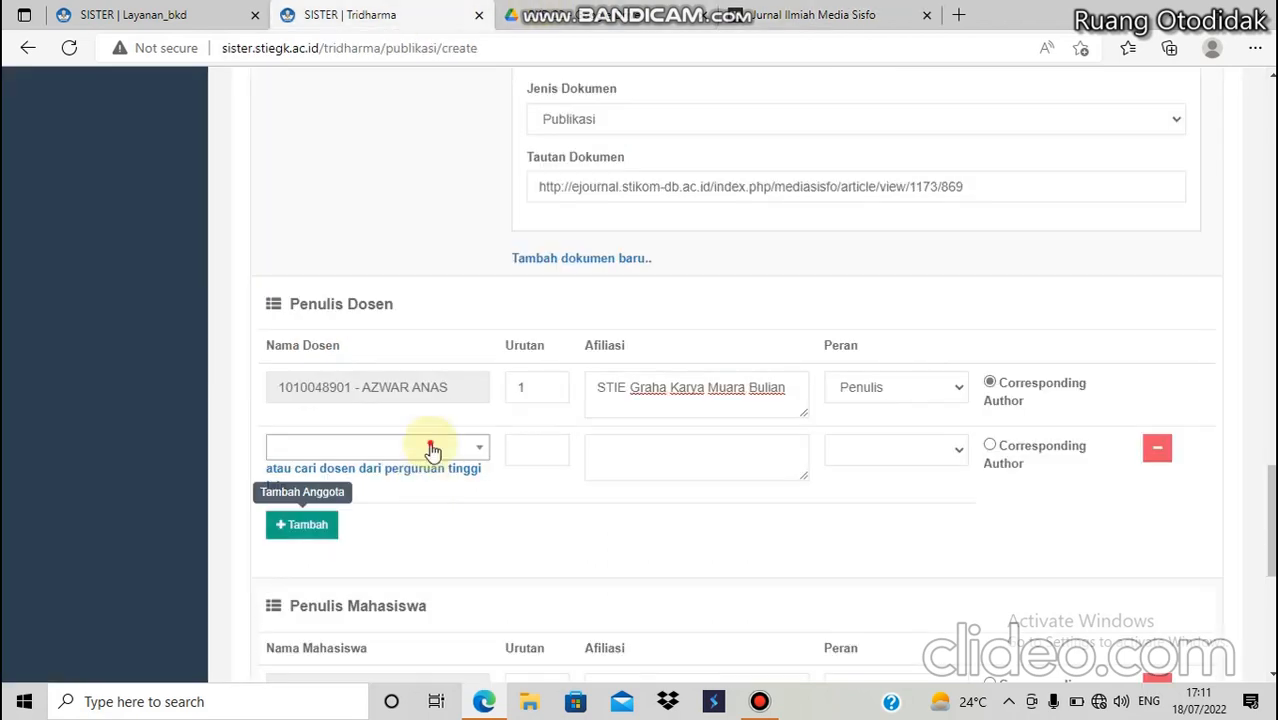
{"action": "left_click", "coordinate": [432, 450]}
{"action": "type", "text": "ade"}
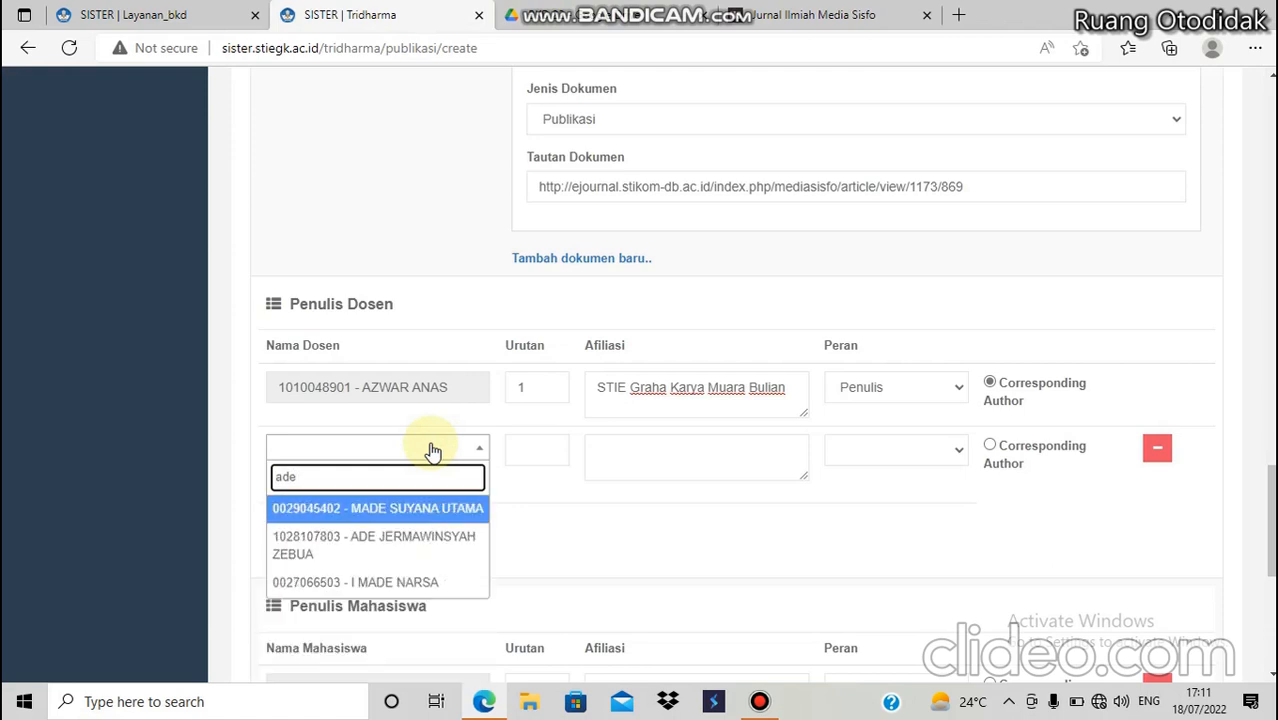
{"action": "left_click", "coordinate": [434, 537]}
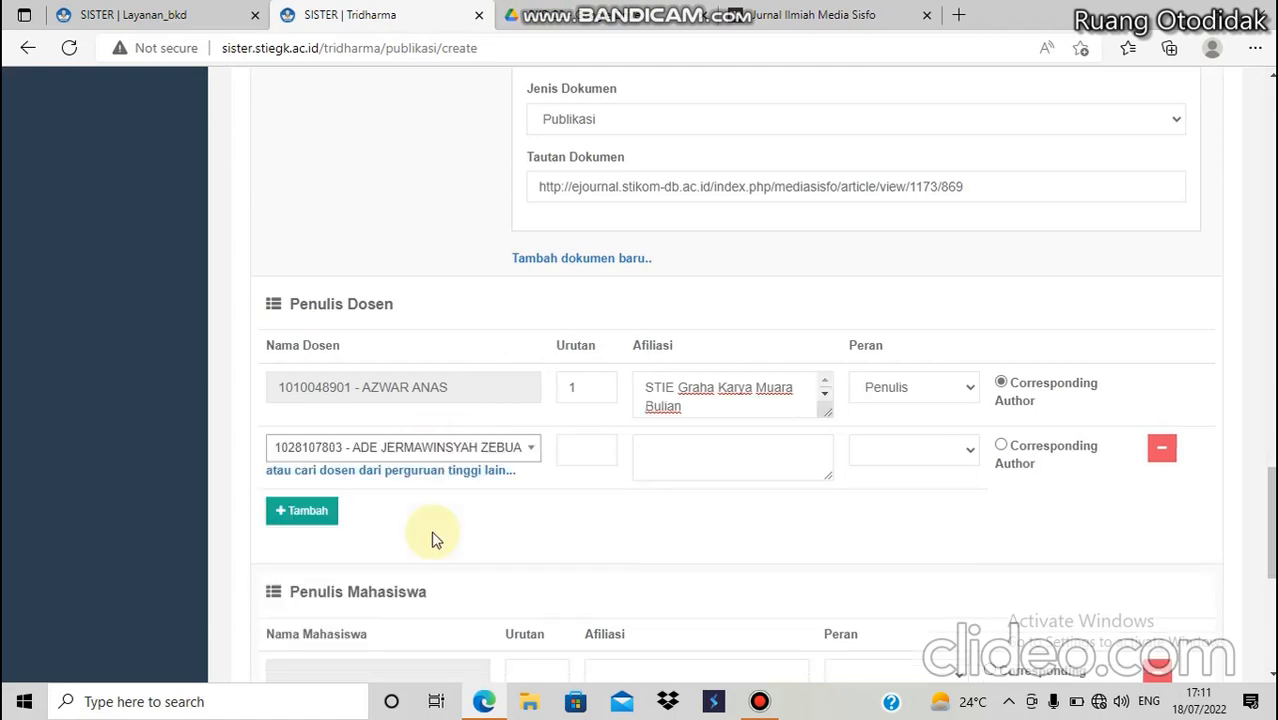
For the second lecturer author, set Urutan to 2 and copy the first author's Afiliasi, STIE Graha Karya Muara Bulian.
{"action": "left_click", "coordinate": [596, 459]}
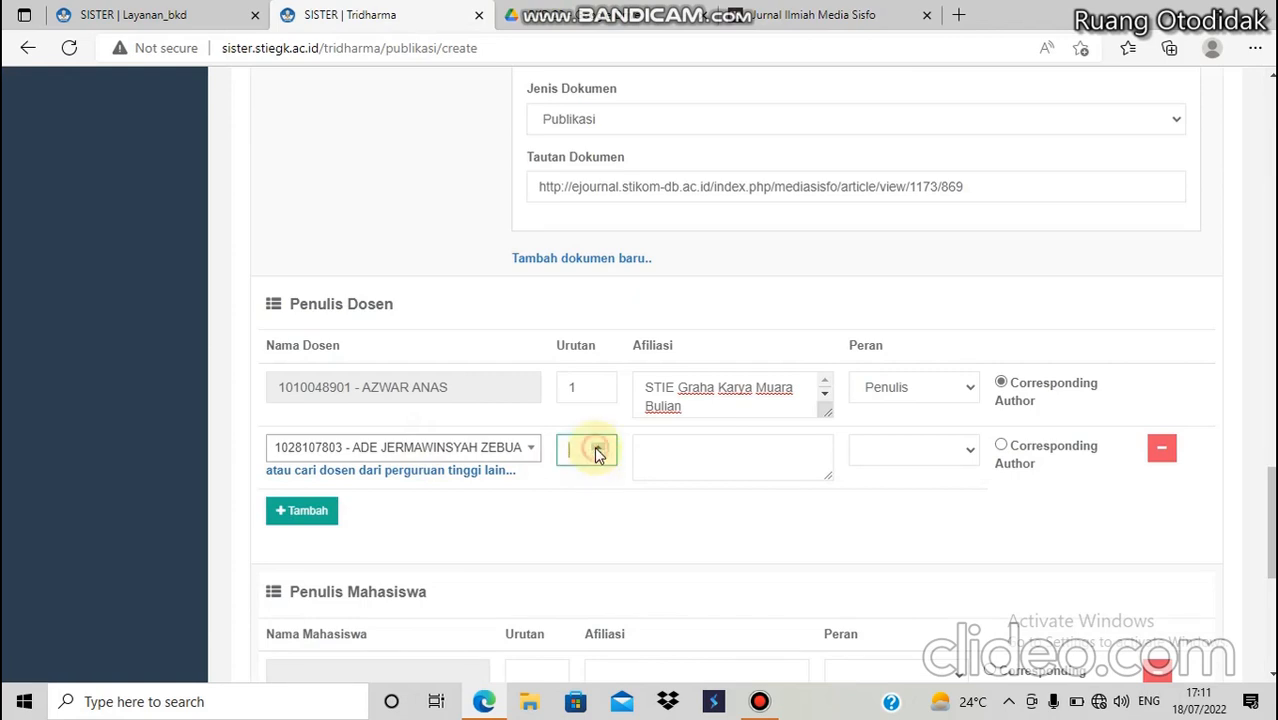
{"action": "type", "text": "2"}
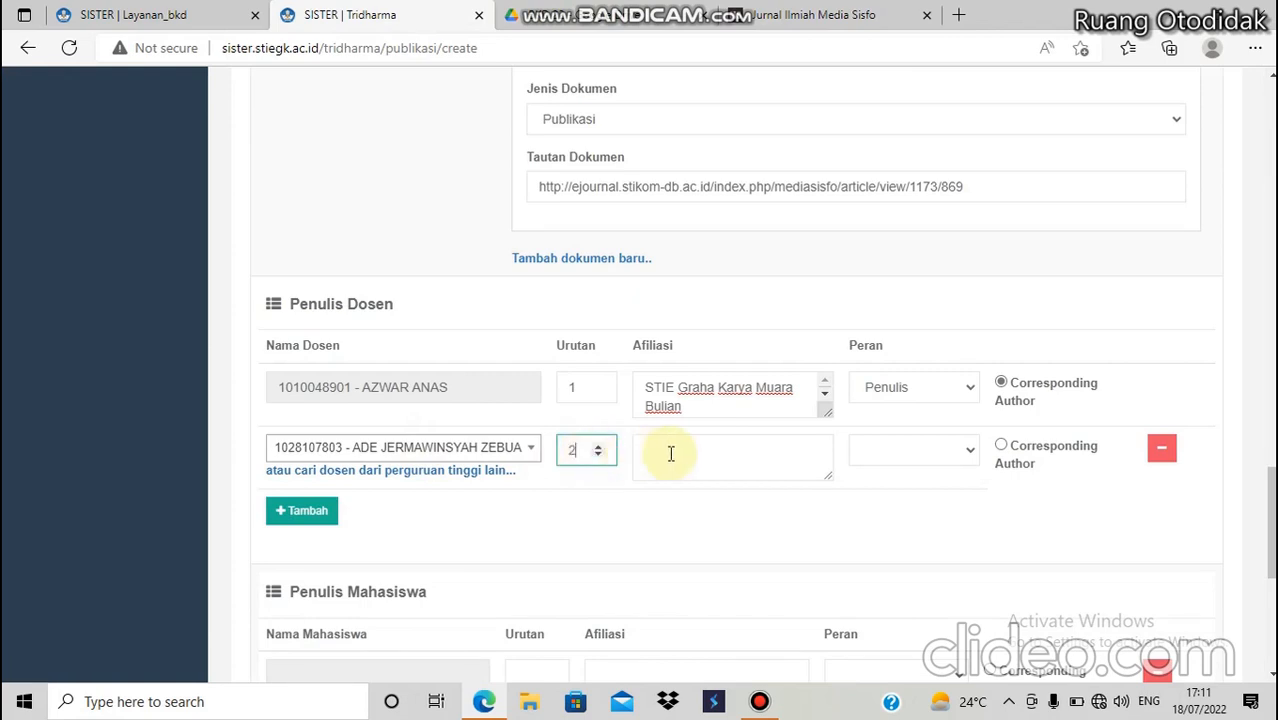
{"action": "left_click", "coordinate": [699, 451]}
{"action": "left_click_drag", "start_coordinate": [699, 417], "coordinate": [645, 386]}
{"action": "key", "text": "ctrl+c"}
{"action": "left_click", "coordinate": [690, 451]}
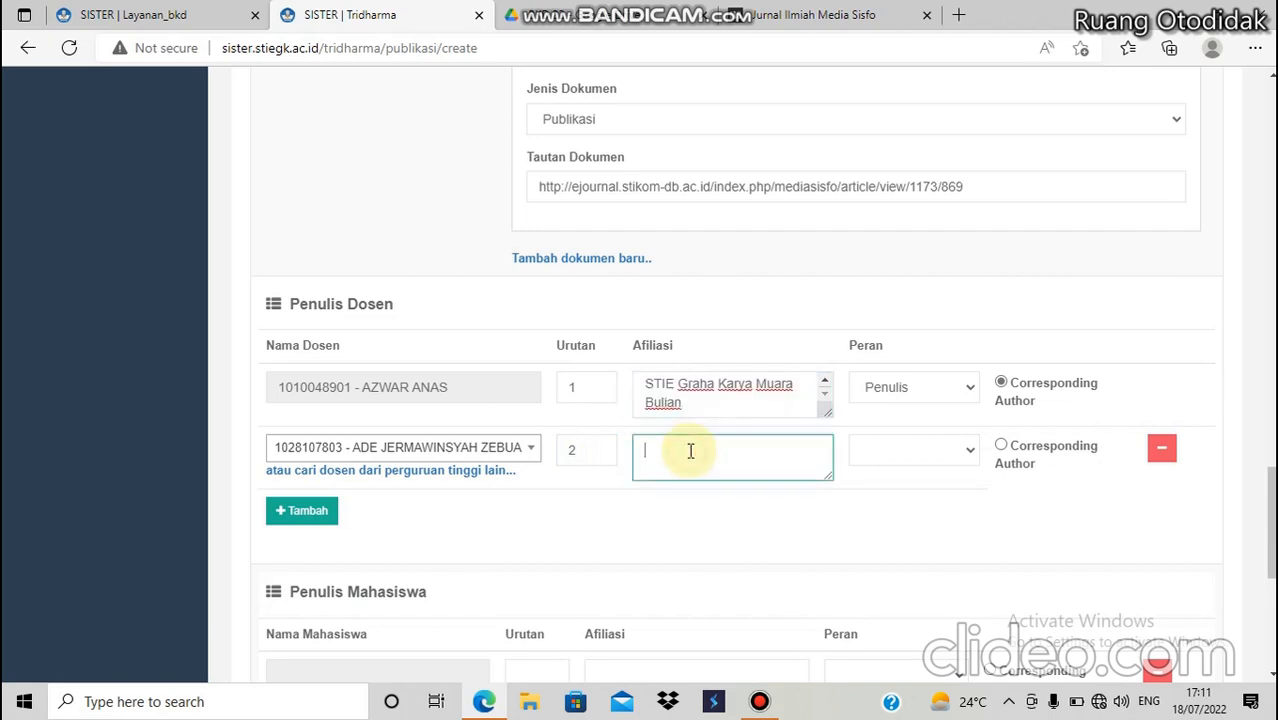
{"action": "key", "text": "ctrl+v"}
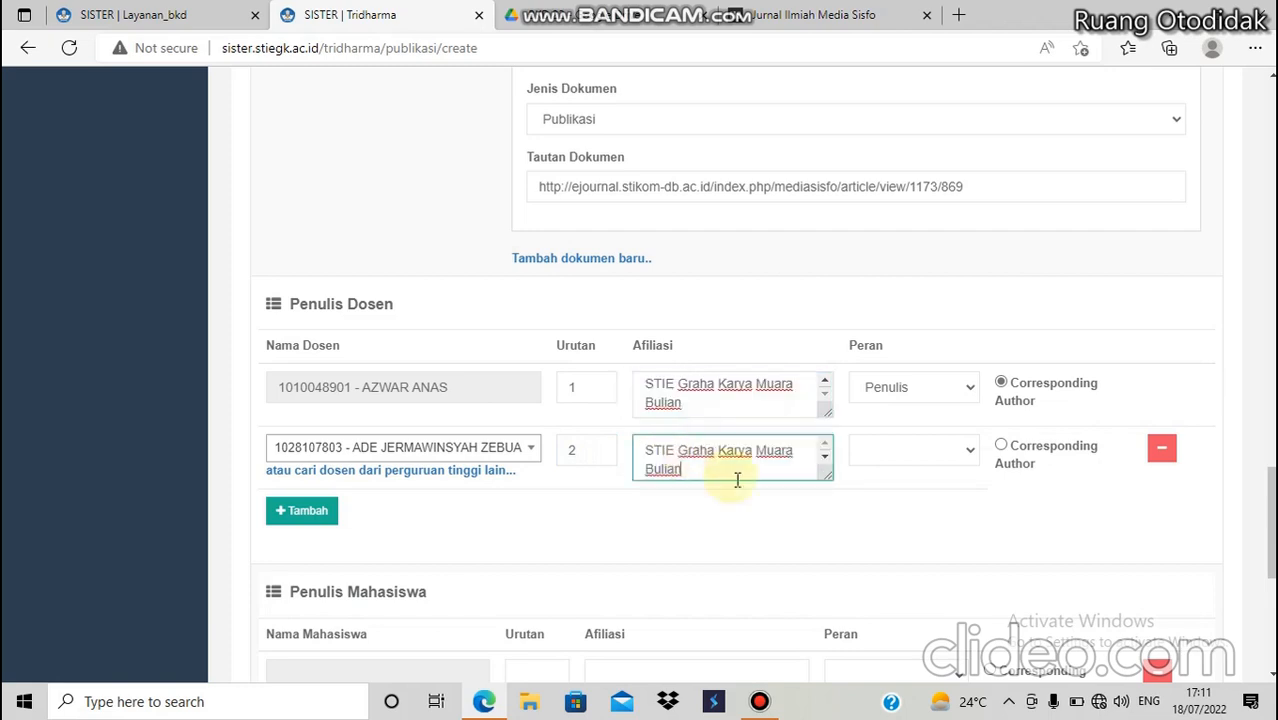
Set the second lecturer author's Peran to Editor.
{"action": "left_click", "coordinate": [974, 450]}
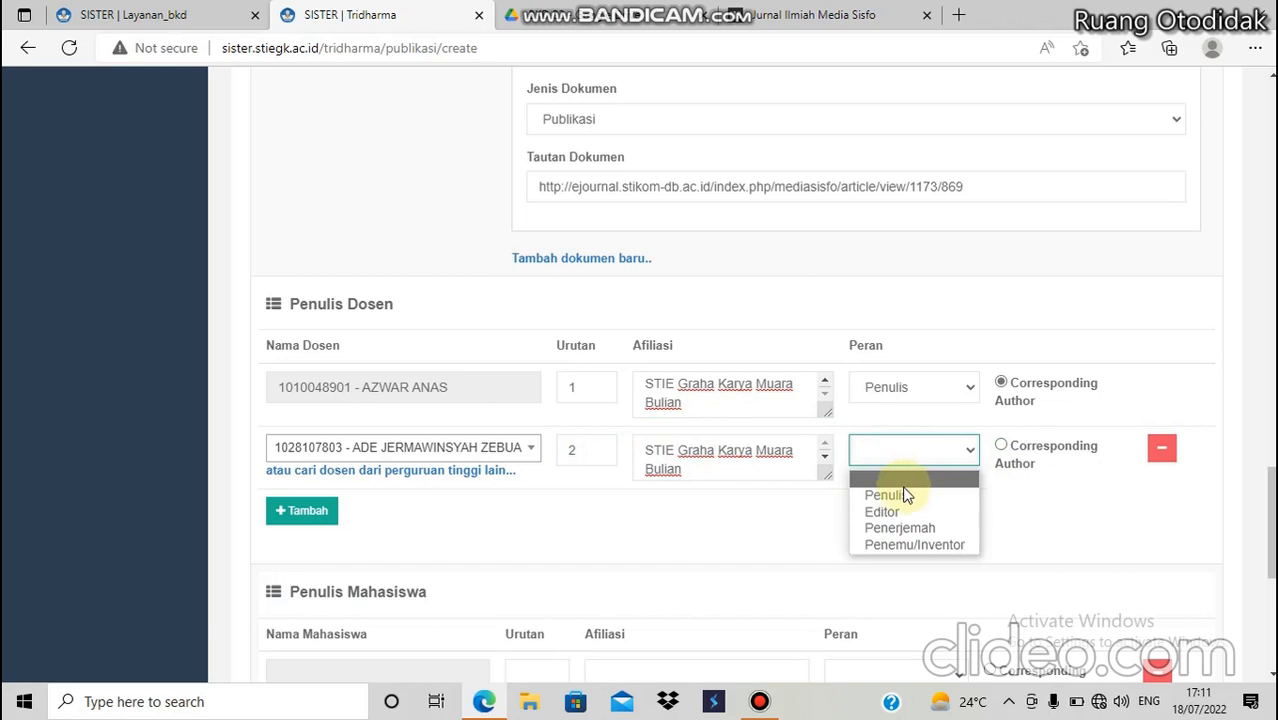
{"action": "left_click", "coordinate": [905, 497]}
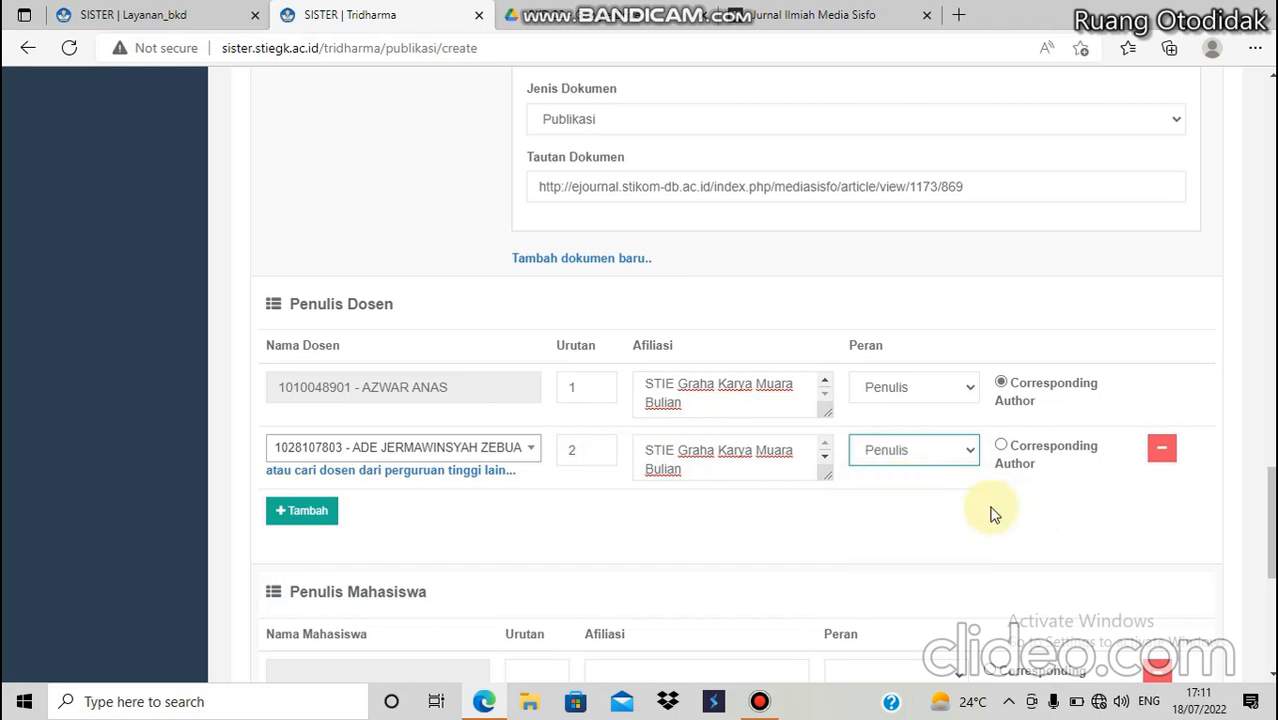
{"action": "left_click", "coordinate": [971, 449]}
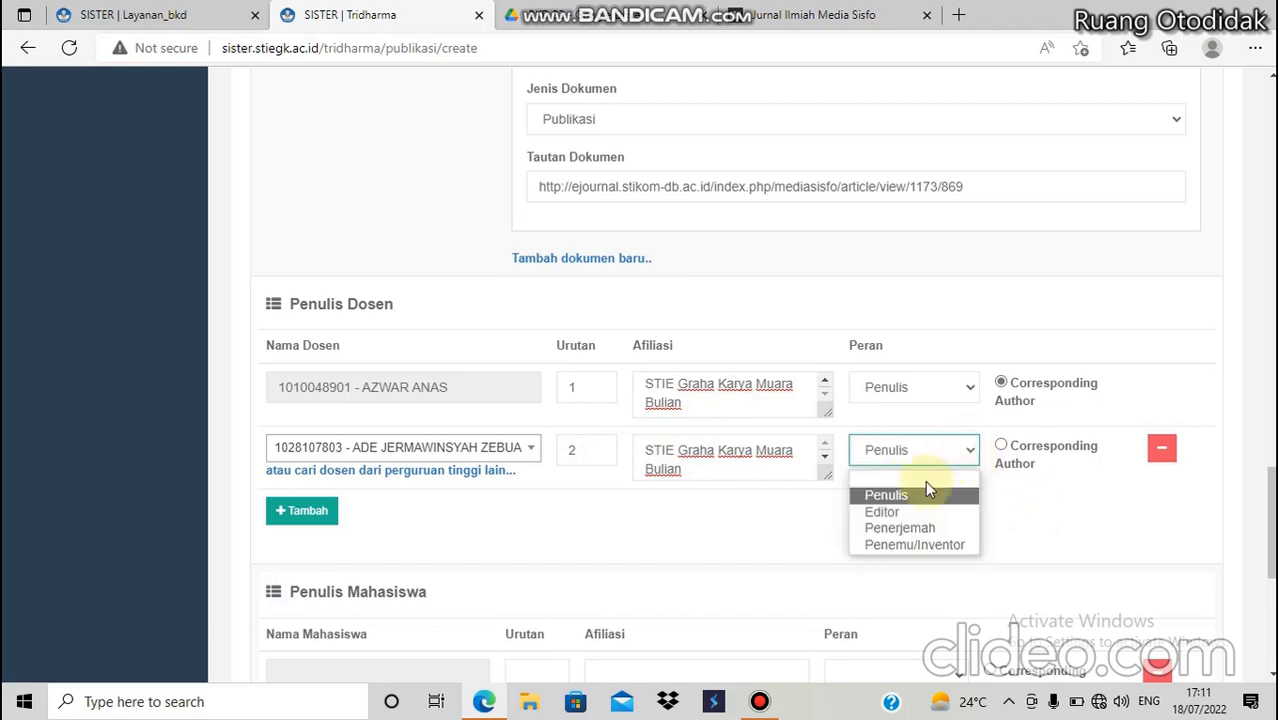
{"action": "left_click", "coordinate": [876, 511]}
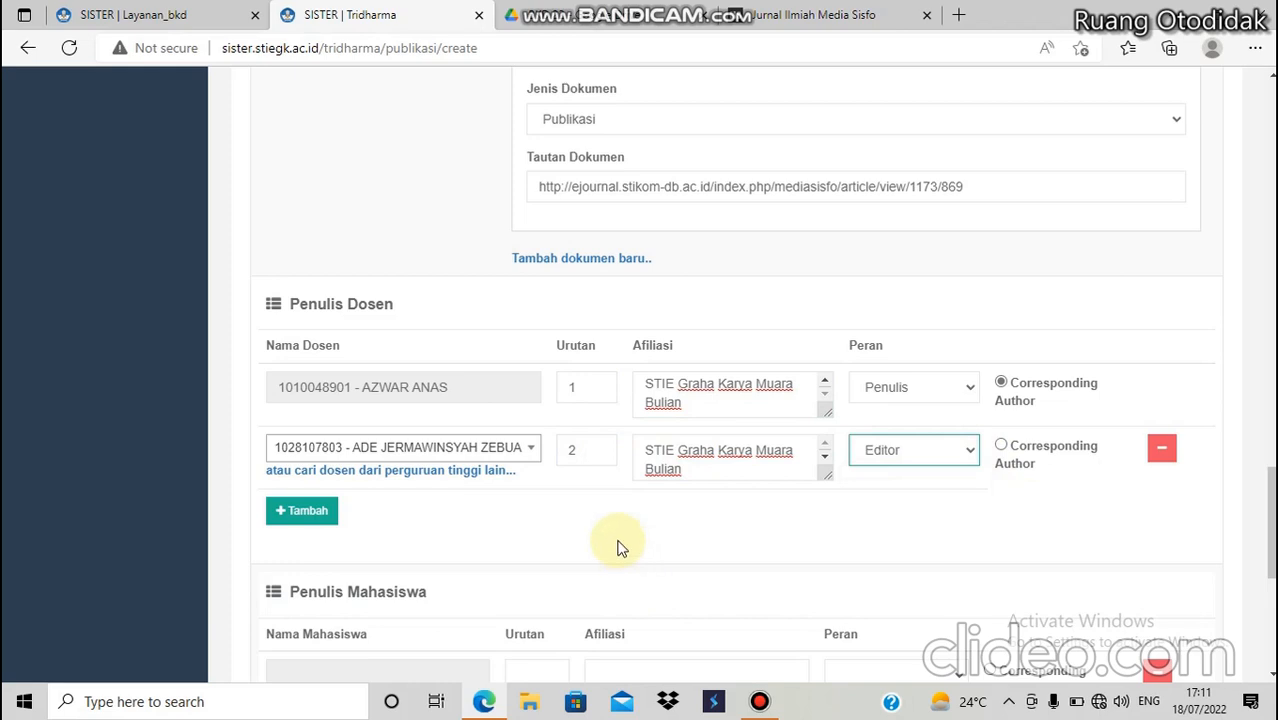
Leave Penulis Mahasiswa and Penulis Lain empty and save the publication.
{"action": "scroll", "coordinate": [575, 535], "scroll_direction": "down", "scroll_amount": 3}
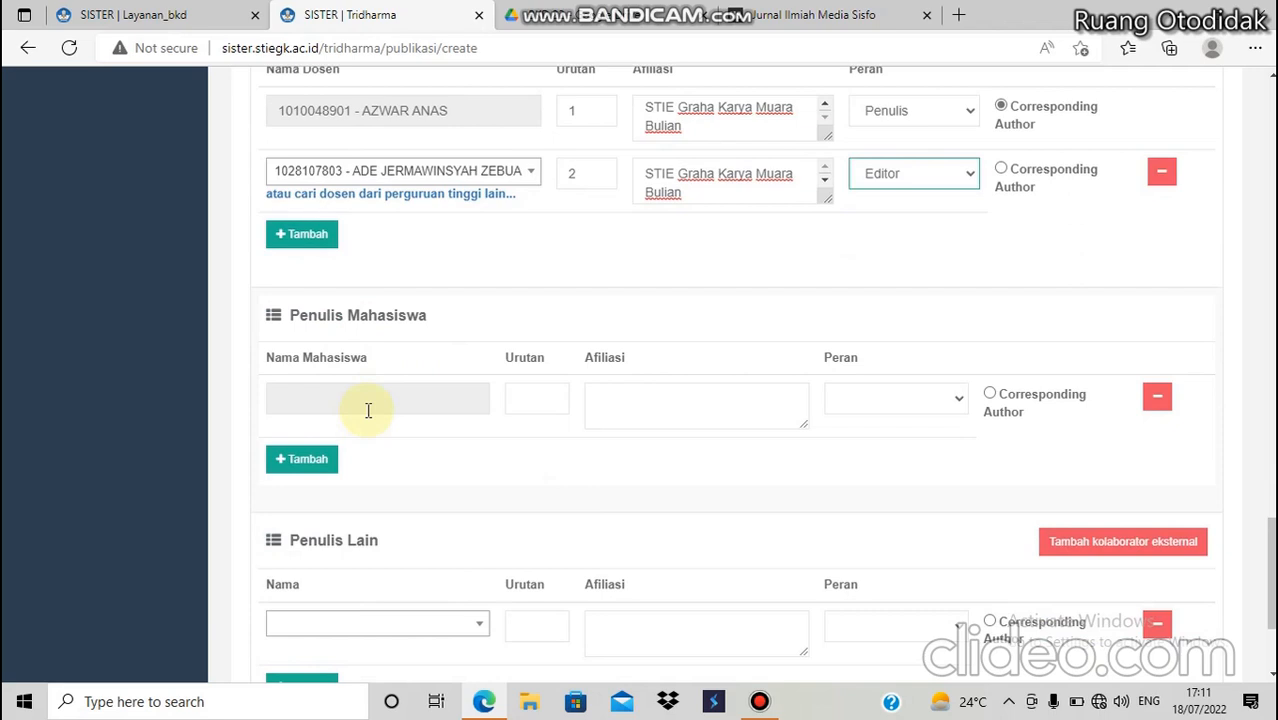
{"action": "scroll", "coordinate": [365, 408], "scroll_direction": "down", "scroll_amount": 2}
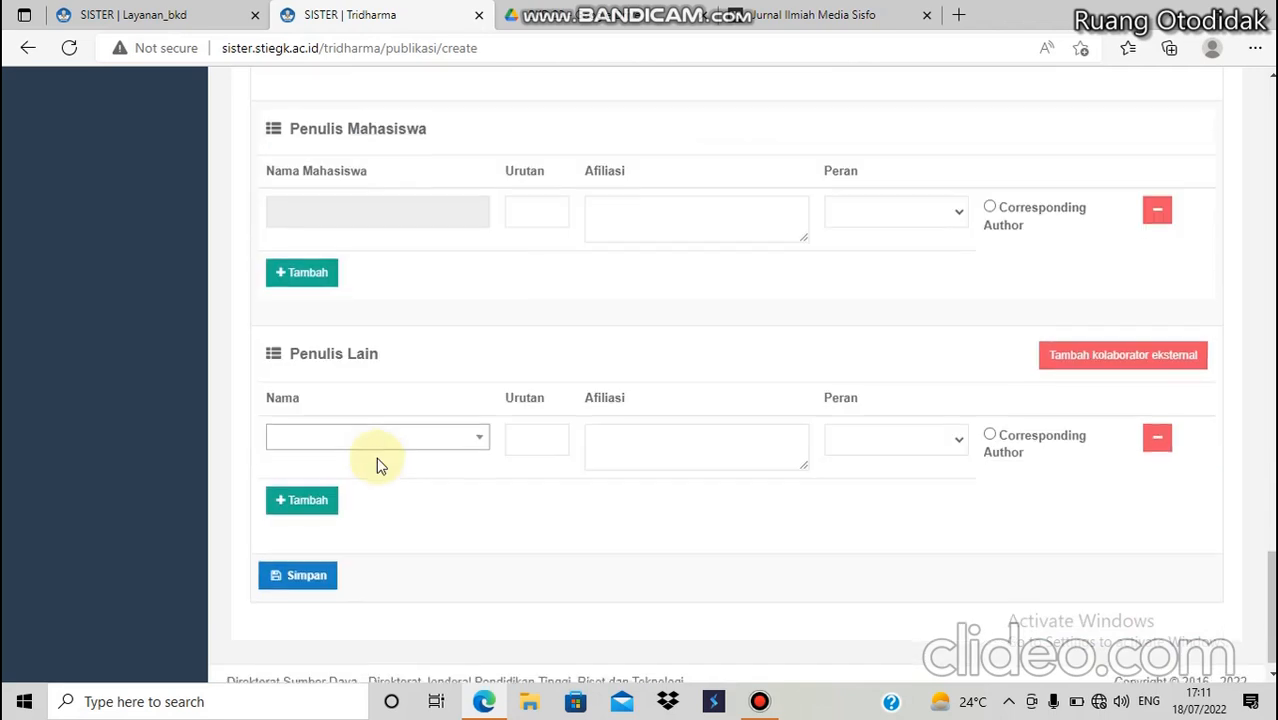
{"action": "scroll", "coordinate": [372, 460], "scroll_direction": "down", "scroll_amount": 1}
{"action": "left_click", "coordinate": [318, 557]}
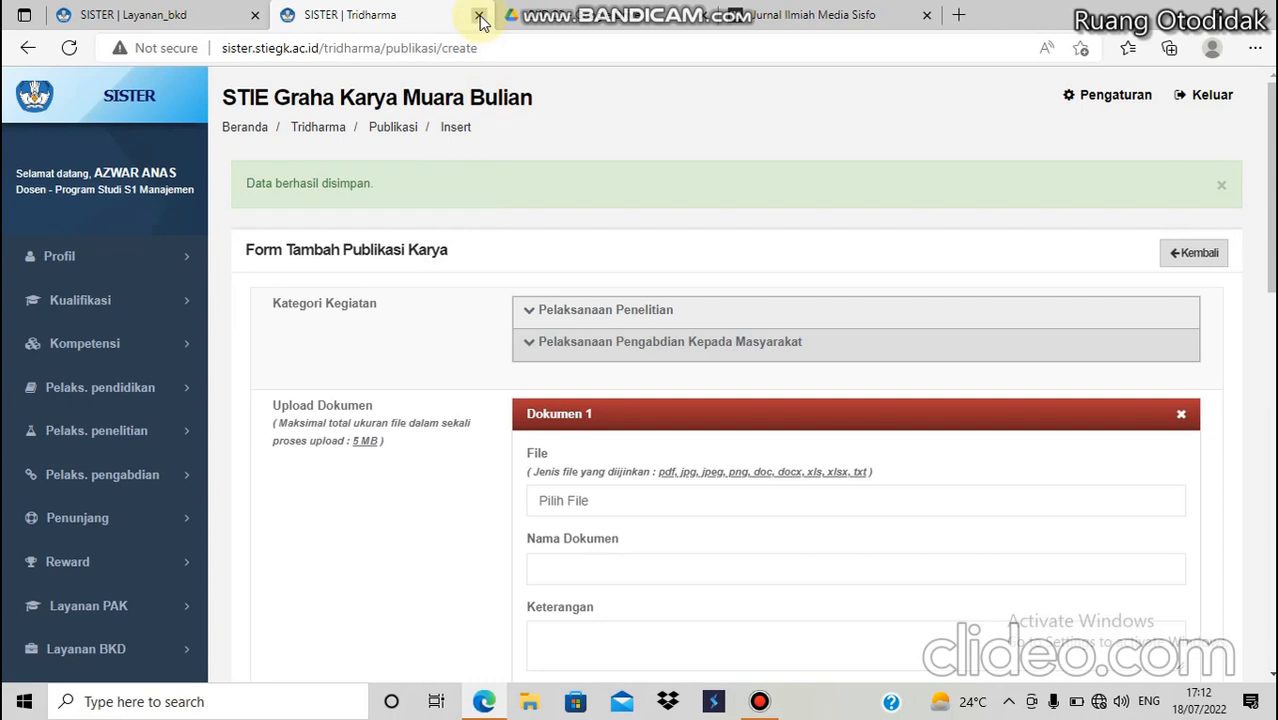
Return to the BKD report's Pelaksanaan Penelitian section and pull the portfolio data for A. Menghasilkan karya ilmiah sesuai dengan bidangnya.
{"action": "key", "text": "ctrl+w"}
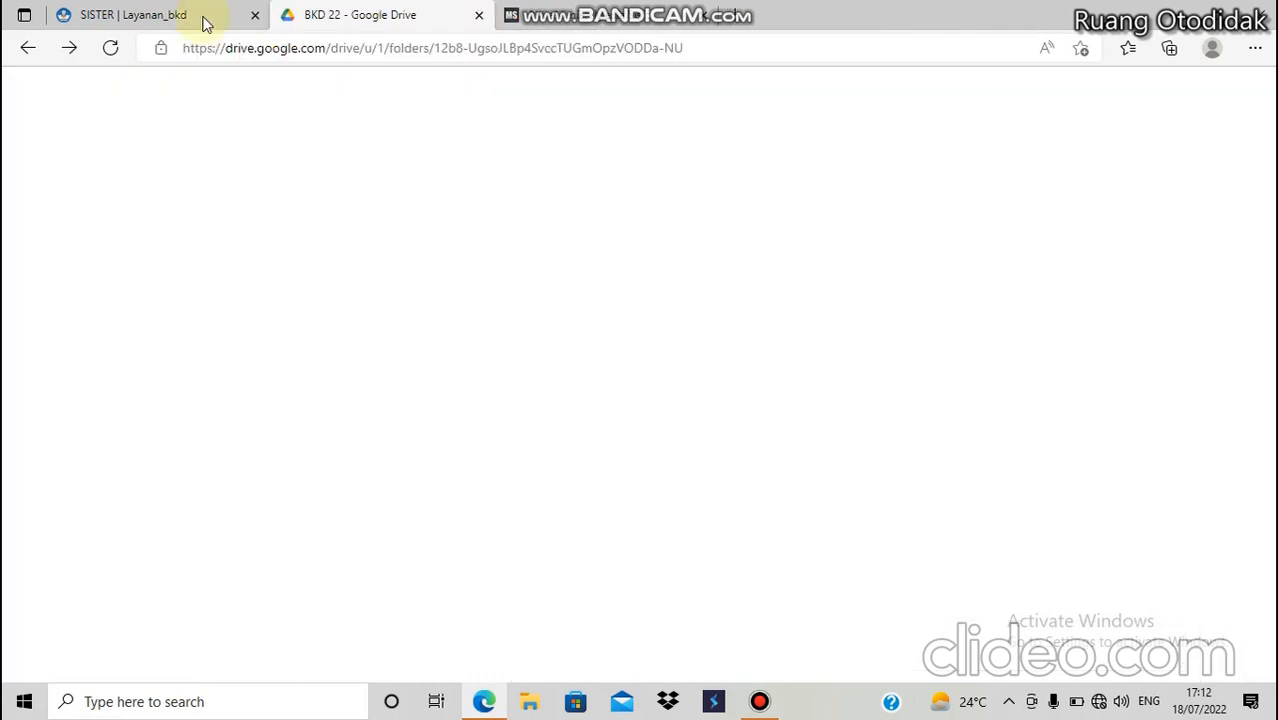
{"action": "left_click", "coordinate": [205, 22]}
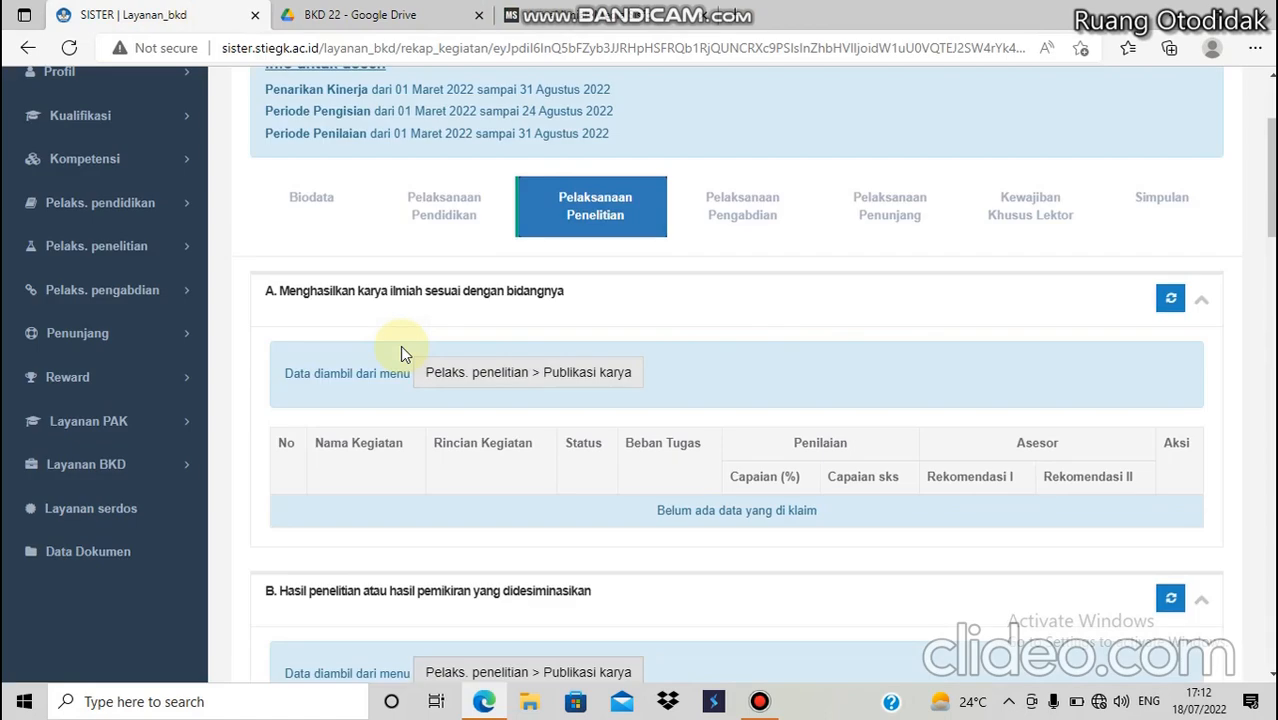
{"action": "scroll", "coordinate": [782, 452], "scroll_direction": "down", "scroll_amount": 1}
{"action": "scroll", "coordinate": [782, 452], "scroll_direction": "down", "scroll_amount": 4}
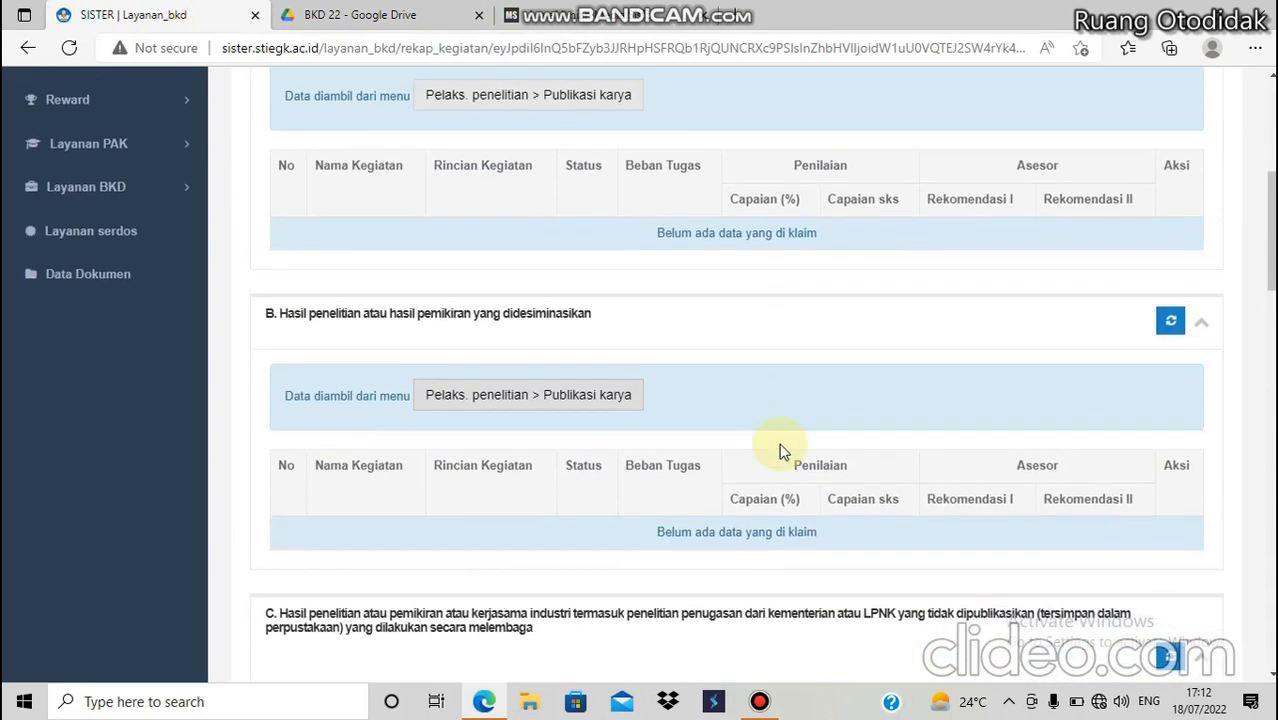
{"action": "scroll", "coordinate": [782, 445], "scroll_direction": "up", "scroll_amount": 6}
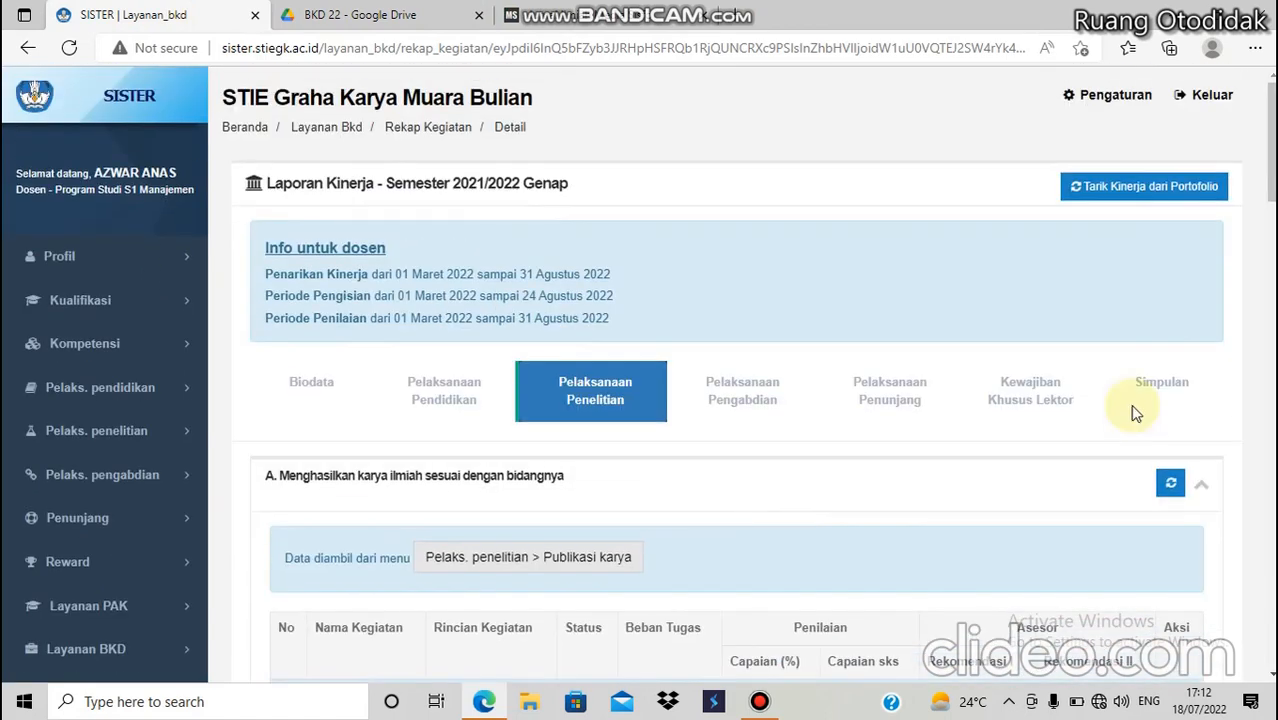
{"action": "scroll", "coordinate": [1040, 410], "scroll_direction": "down", "scroll_amount": 1}
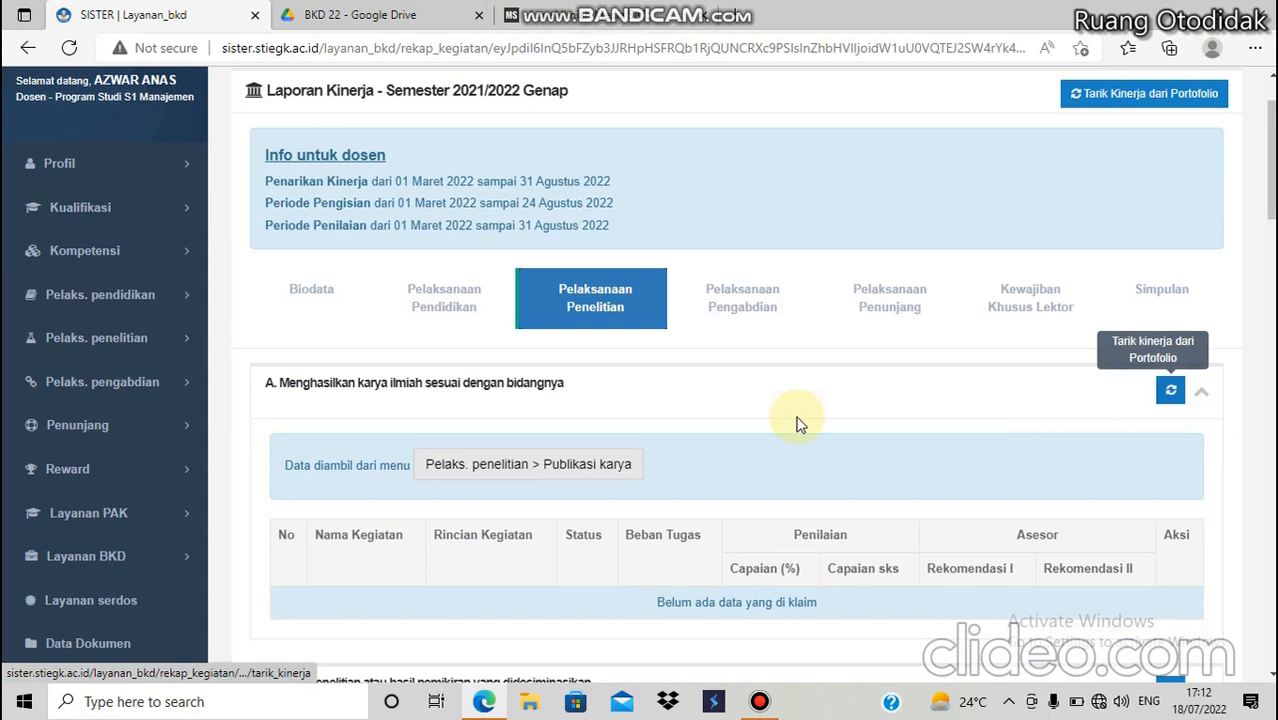
{"action": "left_click", "coordinate": [1170, 390]}
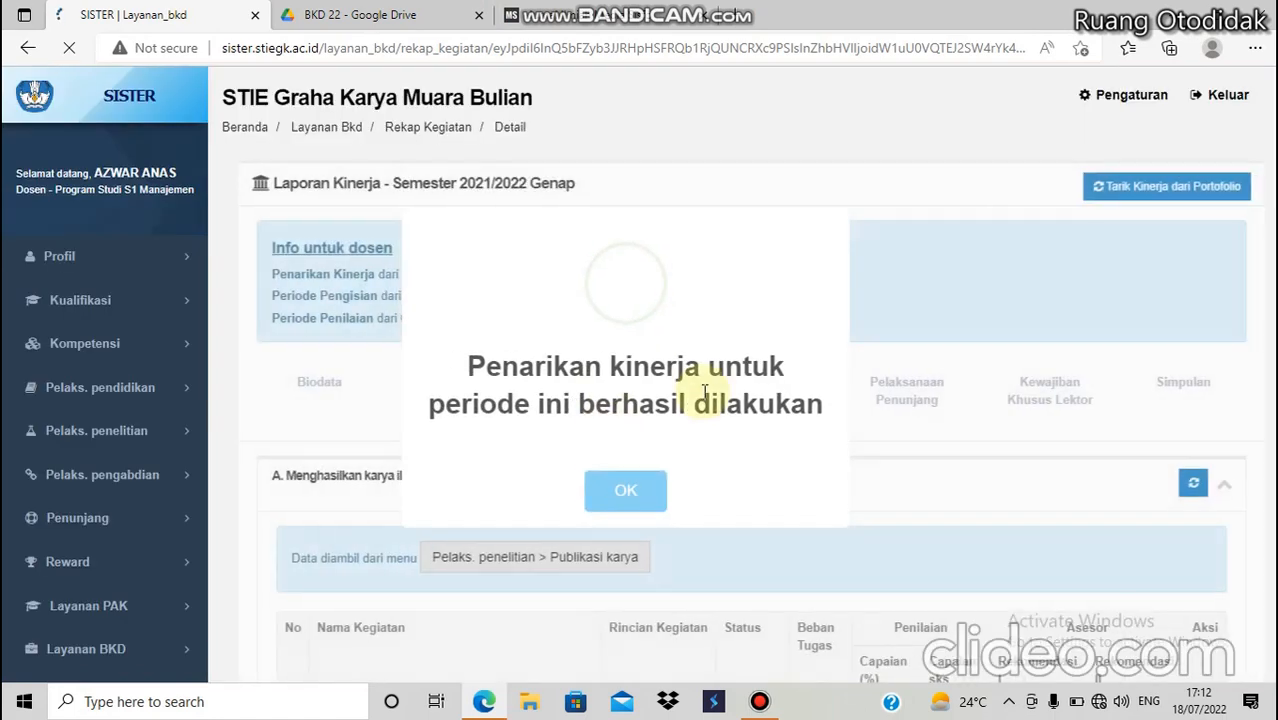
{"action": "left_click", "coordinate": [627, 472]}
{"action": "left_click", "coordinate": [624, 494]}
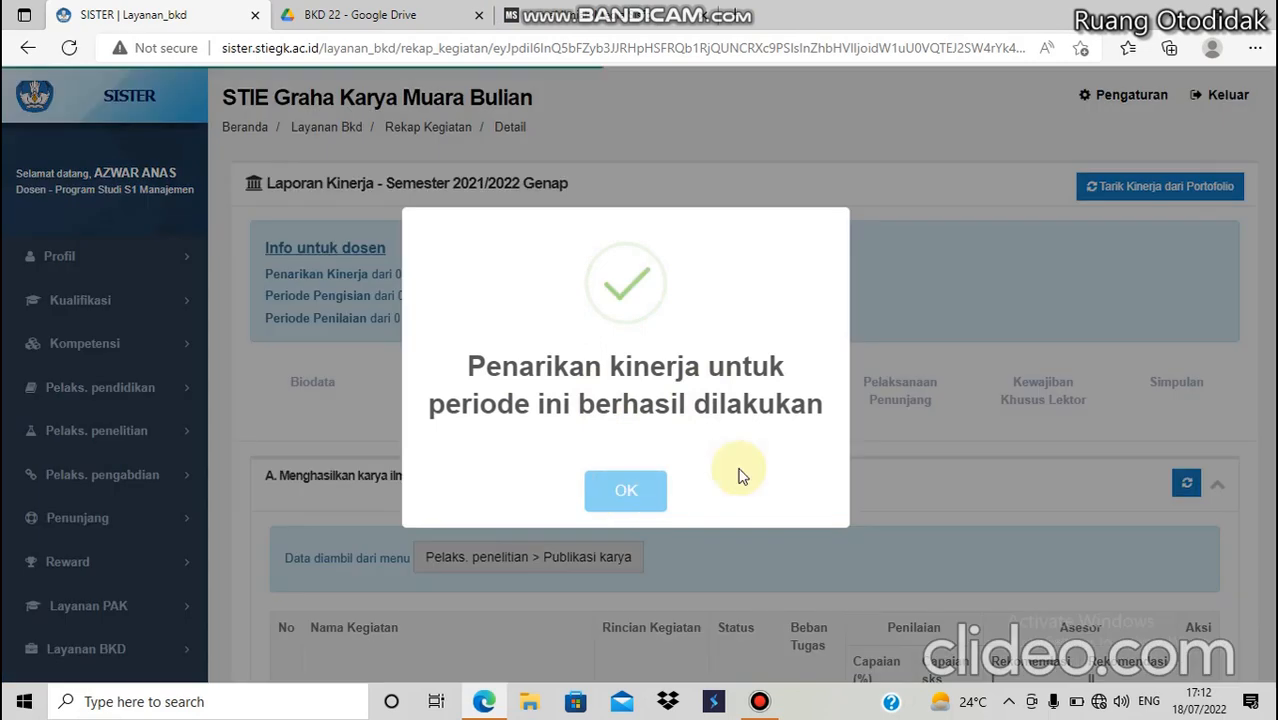
Open the pulled Implementasi Algoritma Apriori entry for editing and set its Capaian to 100%.
{"action": "scroll", "coordinate": [498, 447], "scroll_direction": "down", "scroll_amount": 2}
{"action": "scroll", "coordinate": [498, 447], "scroll_direction": "down", "scroll_amount": 1}
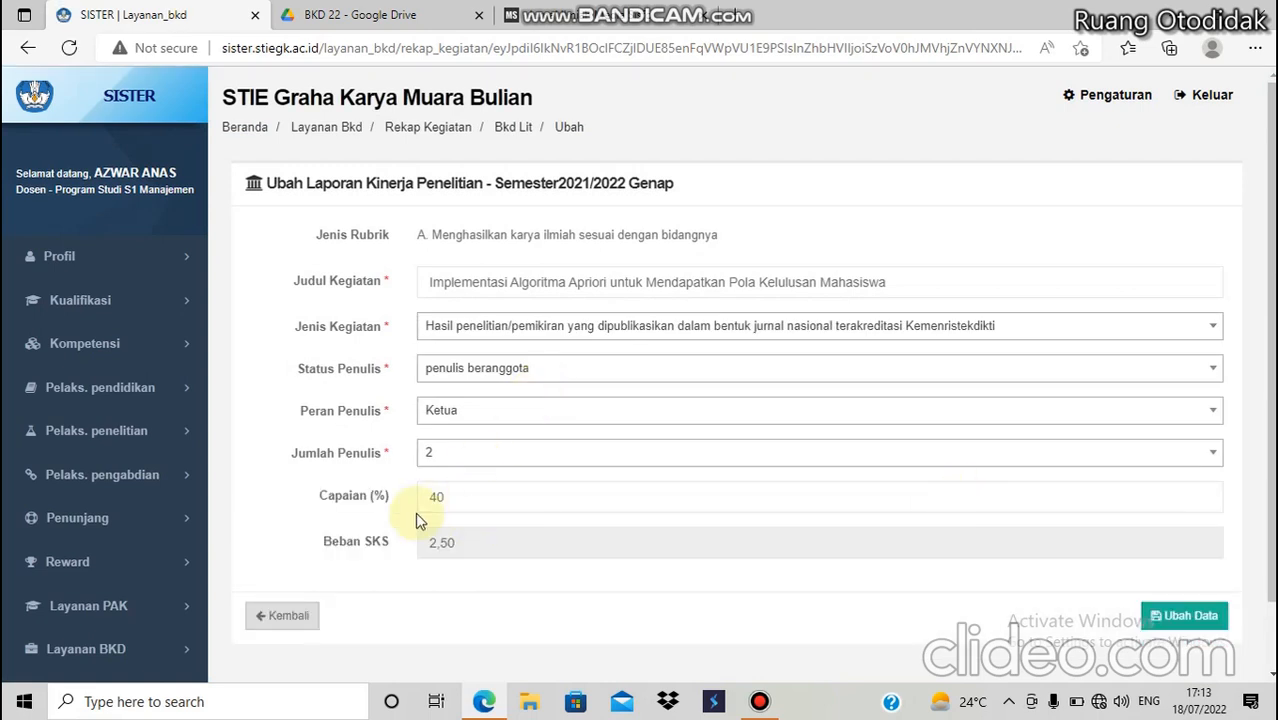
{"action": "left_click", "coordinate": [527, 496]}
{"action": "type", "text": "100"}
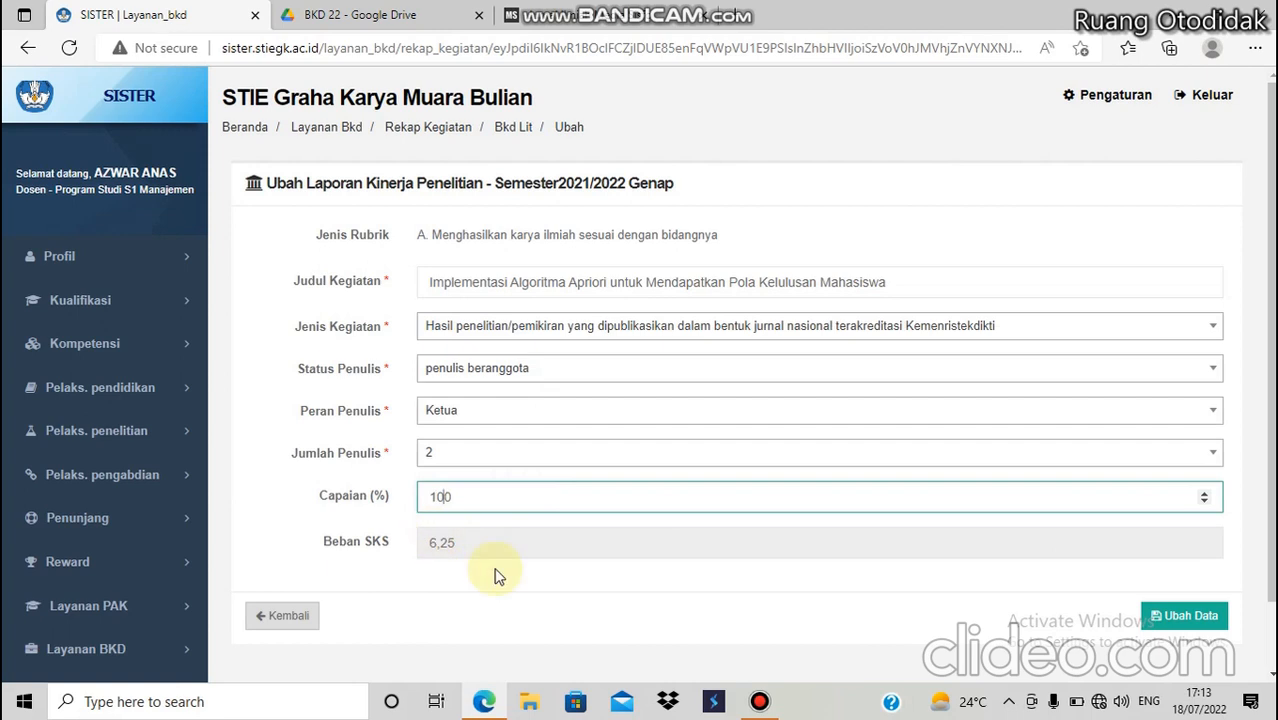
{"action": "key", "text": "BackSpace"}
{"action": "type", "text": "4"}
{"action": "key", "text": "BackSpace"}
{"action": "type", "text": "10"}
Check the Status Penulis options, keep penulis beranggota, and save the changed performance entry.
{"action": "left_click", "coordinate": [593, 371]}
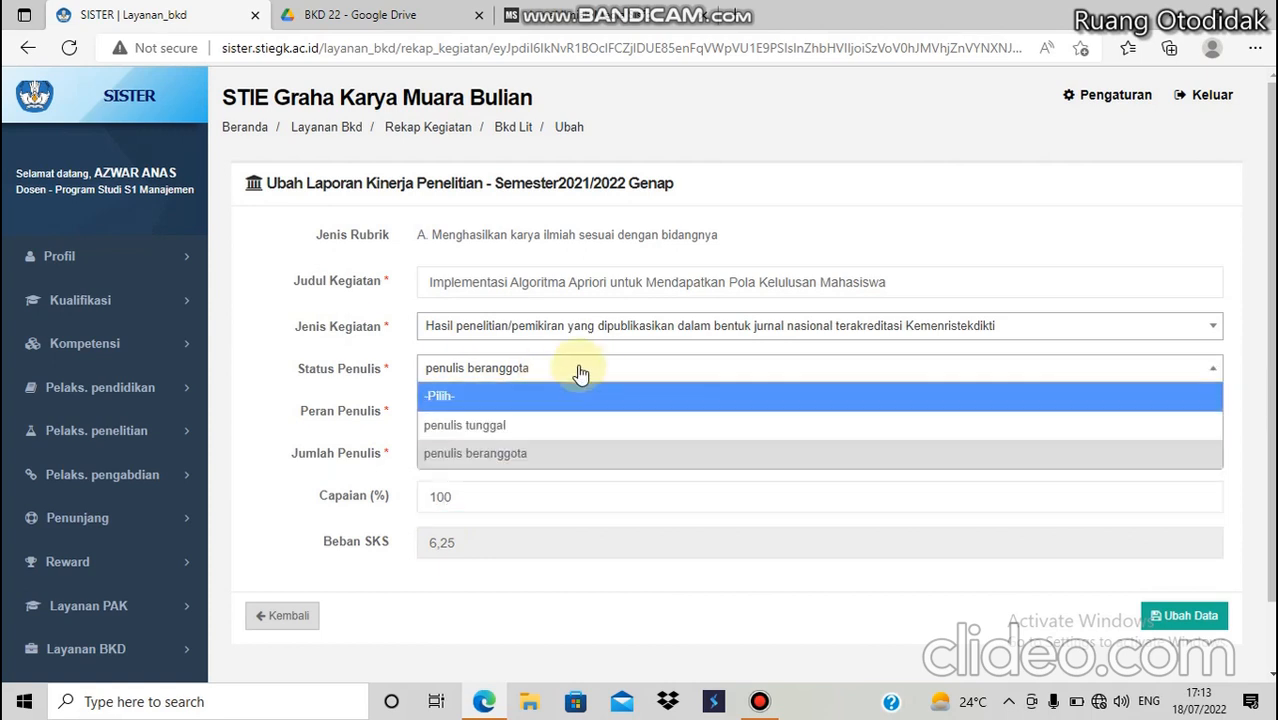
{"action": "left_click", "coordinate": [620, 372]}
{"action": "scroll", "coordinate": [545, 550], "scroll_direction": "down", "scroll_amount": 1}
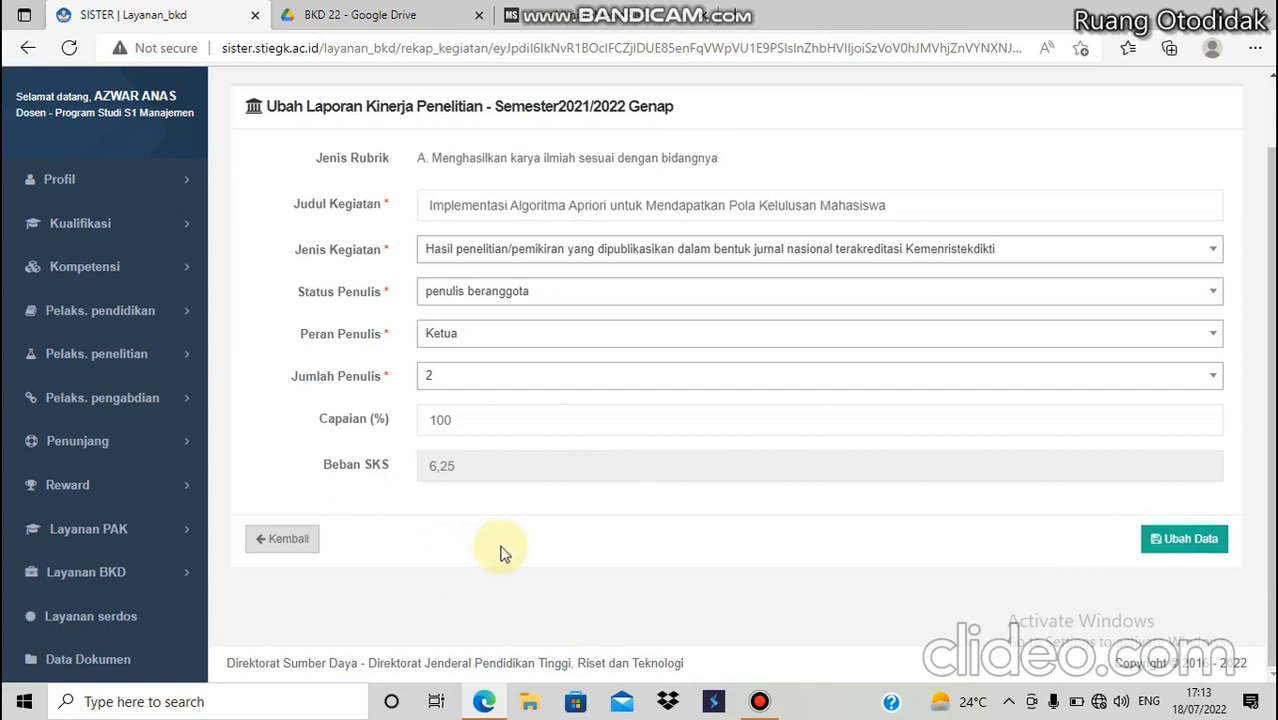
{"action": "scroll", "coordinate": [490, 551], "scroll_direction": "up", "scroll_amount": 1}
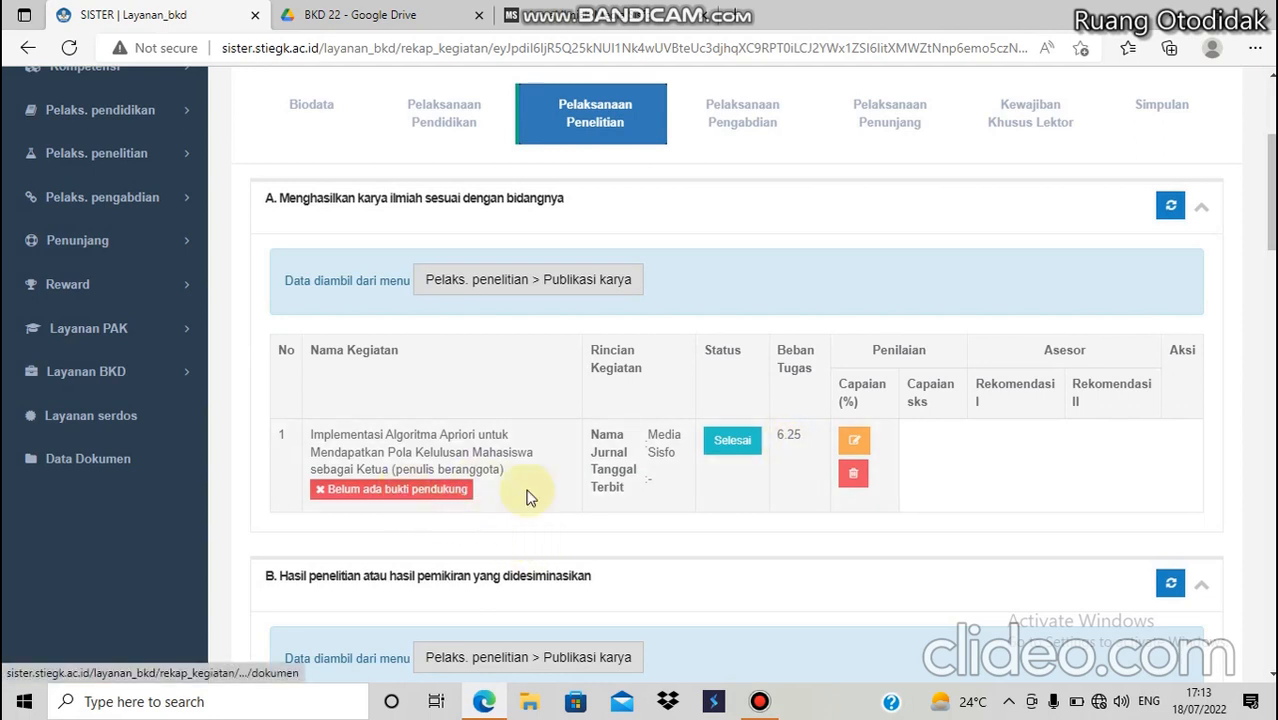
Open the publication's supporting-evidence page and go from there to the Publikasi karya portfolio.
{"action": "key", "text": "F5"}
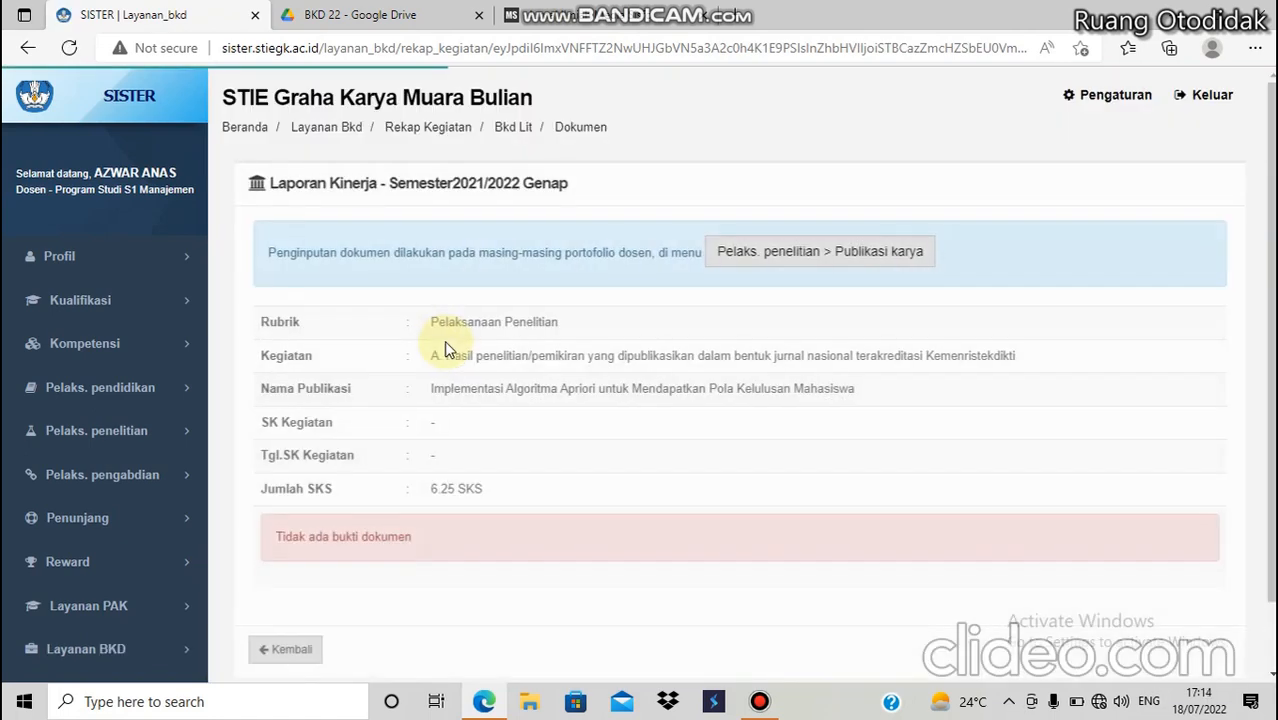
{"action": "scroll", "coordinate": [447, 358], "scroll_direction": "down", "scroll_amount": 1}
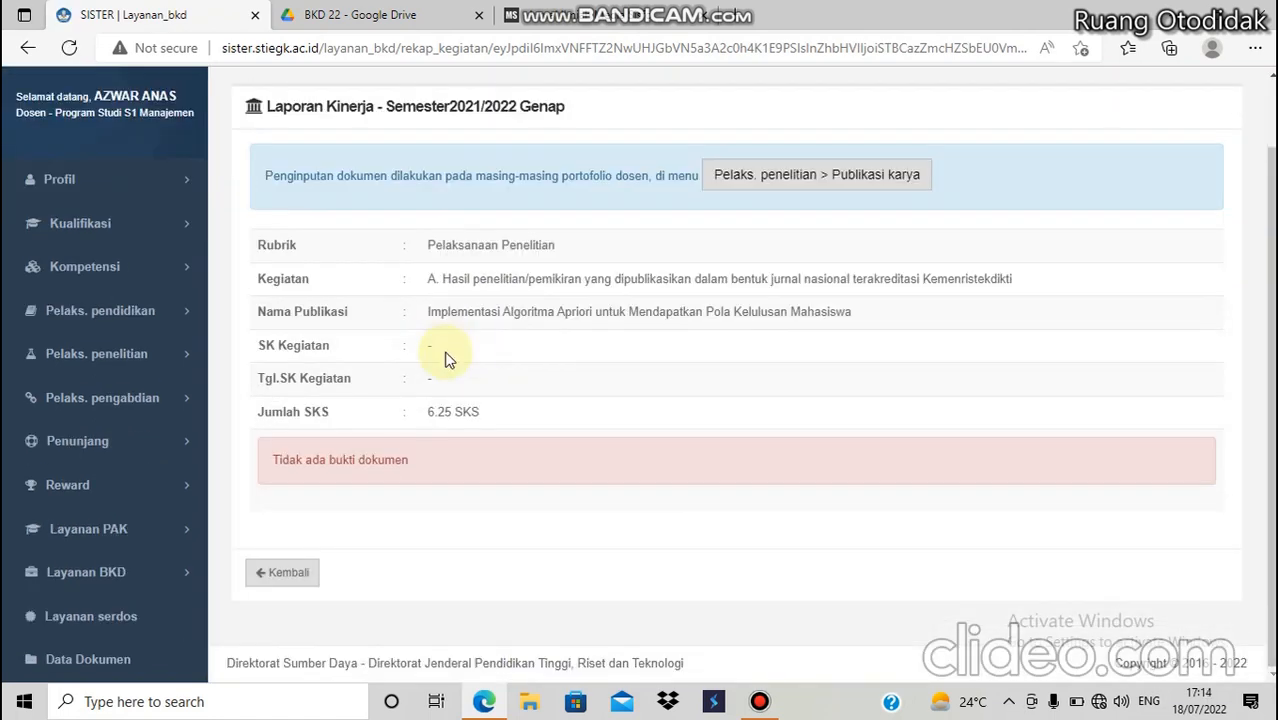
{"action": "scroll", "coordinate": [447, 358], "scroll_direction": "up", "scroll_amount": 1}
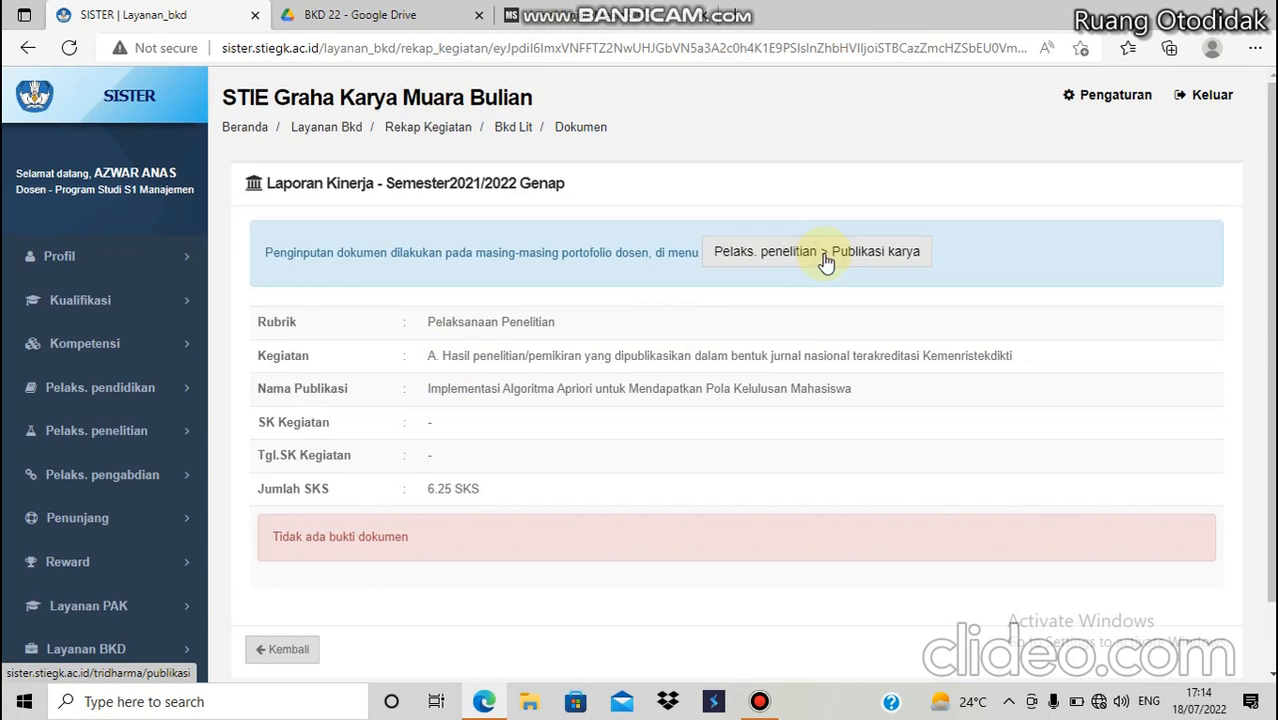
{"action": "left_click", "coordinate": [811, 256]}
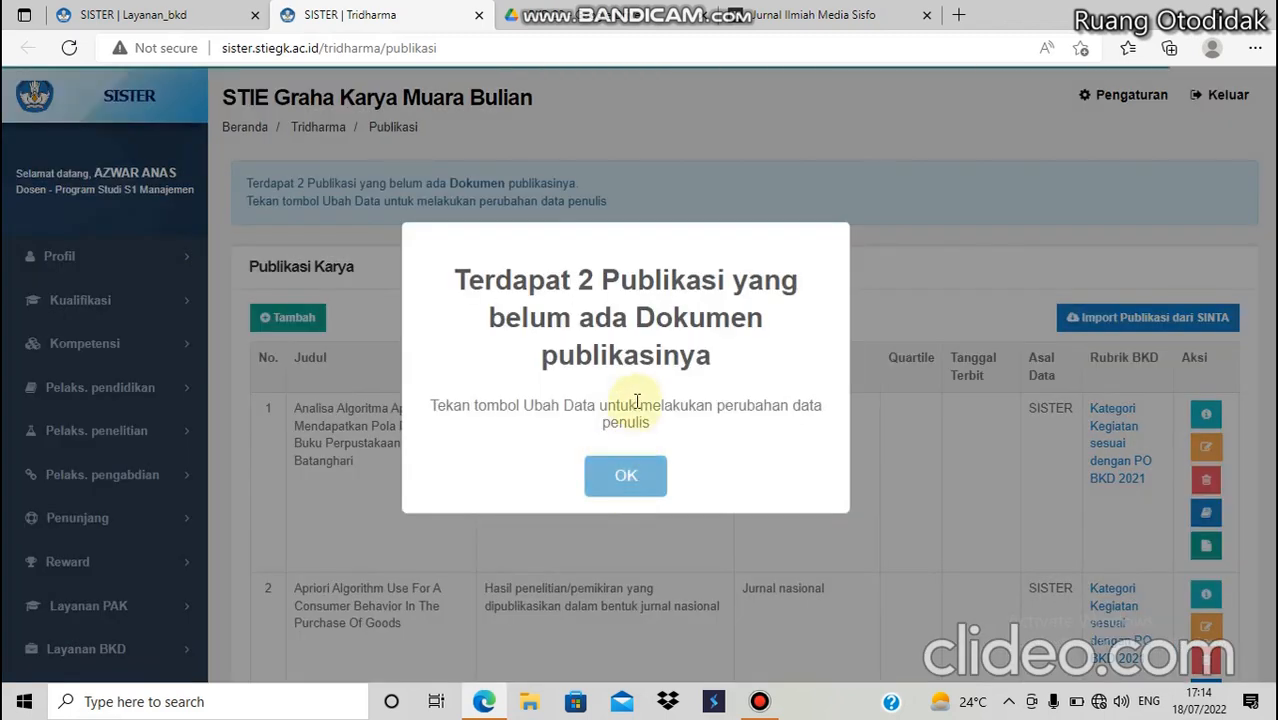
Dismiss the missing-document notice and open the Tambah Dokumen form for "Implementasi Algoritma Apriori untuk Mendapatkan Pola Kelulusan Mahasiswa".
{"action": "key", "text": "Return"}
{"action": "scroll", "coordinate": [640, 405], "scroll_direction": "down", "scroll_amount": 3}
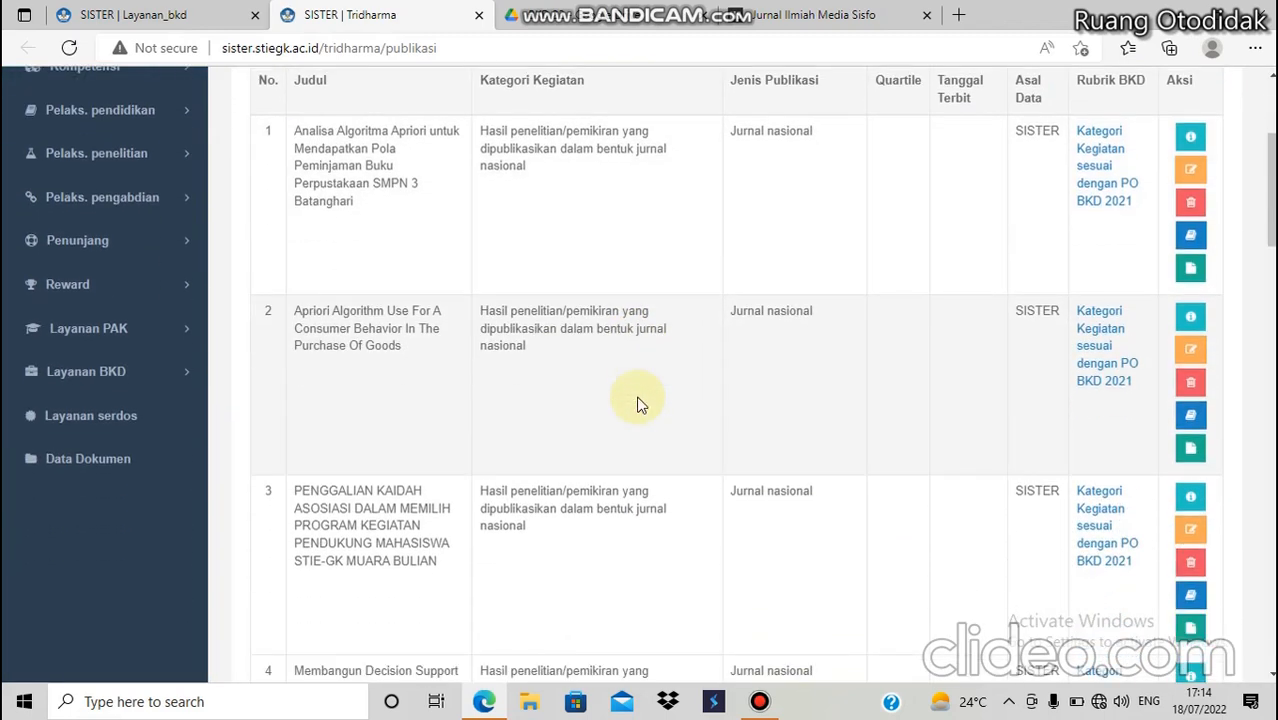
{"action": "scroll", "coordinate": [430, 450], "scroll_direction": "down", "scroll_amount": 3}
{"action": "scroll", "coordinate": [462, 447], "scroll_direction": "down", "scroll_amount": 4}
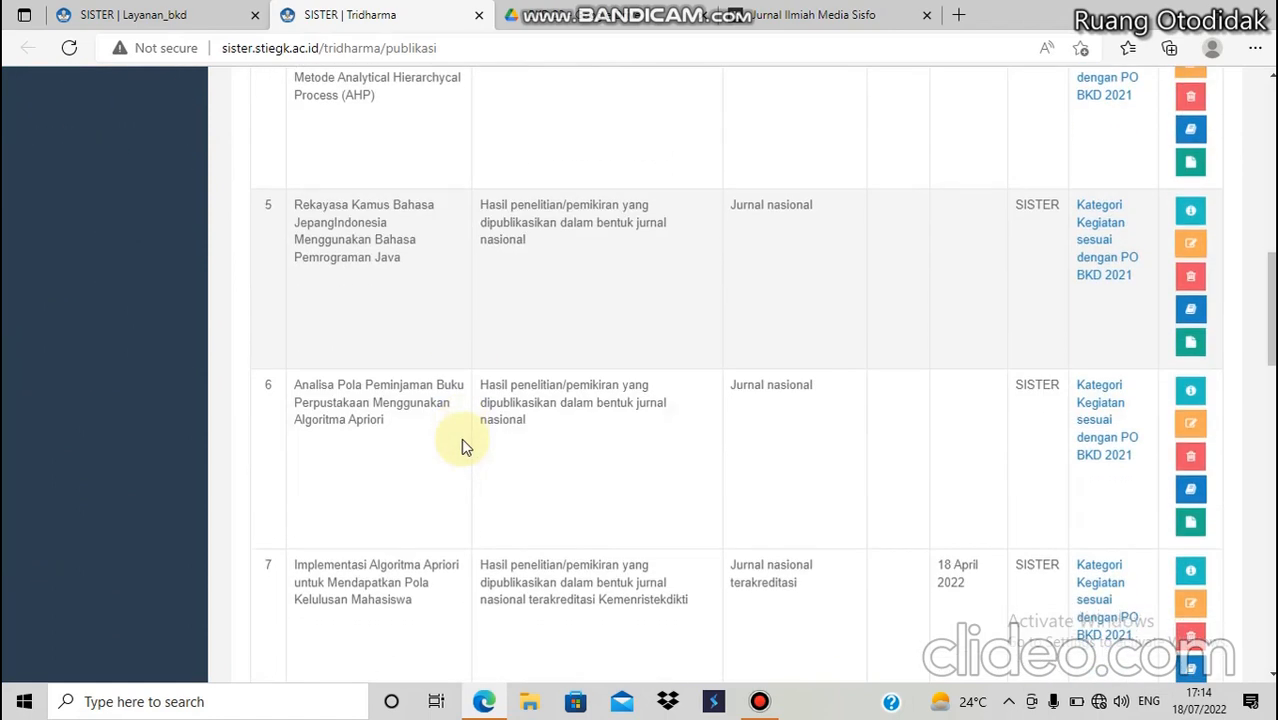
{"action": "scroll", "coordinate": [463, 445], "scroll_direction": "down", "scroll_amount": 1}
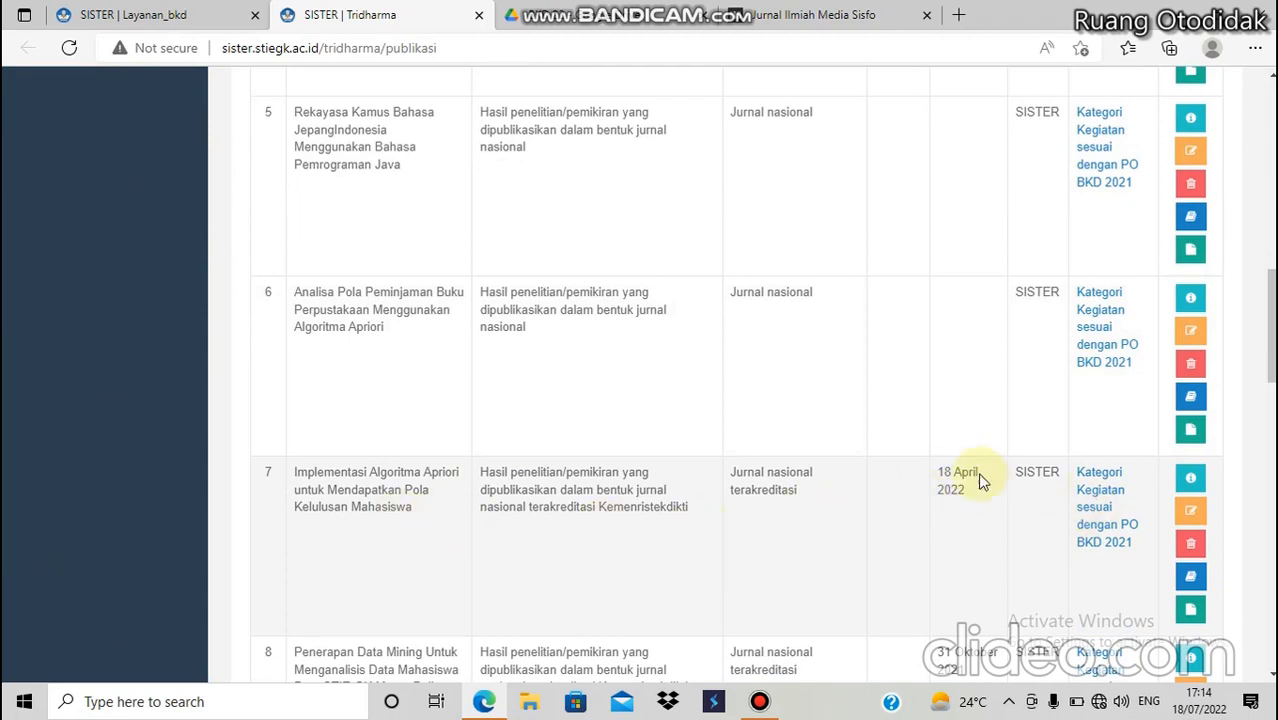
{"action": "scroll", "coordinate": [970, 491], "scroll_direction": "down", "scroll_amount": 2}
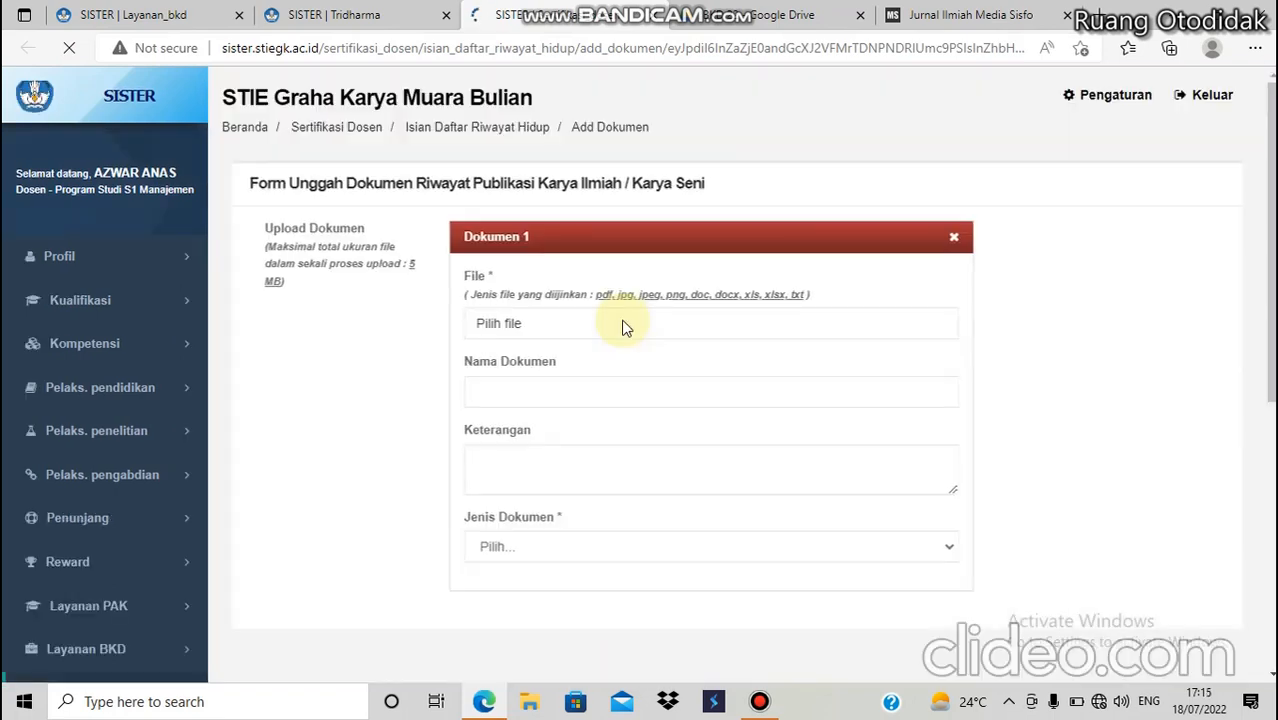
{"action": "left_click", "coordinate": [540, 332]}
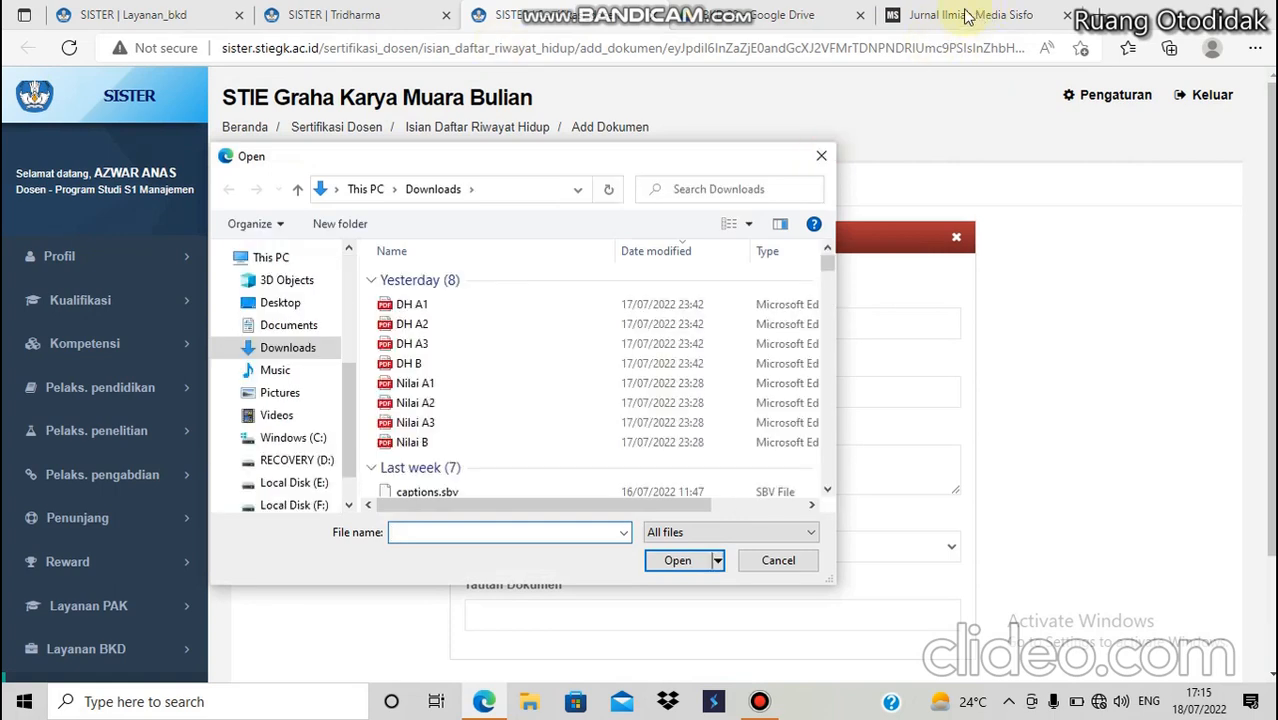
{"action": "left_click", "coordinate": [294, 484]}
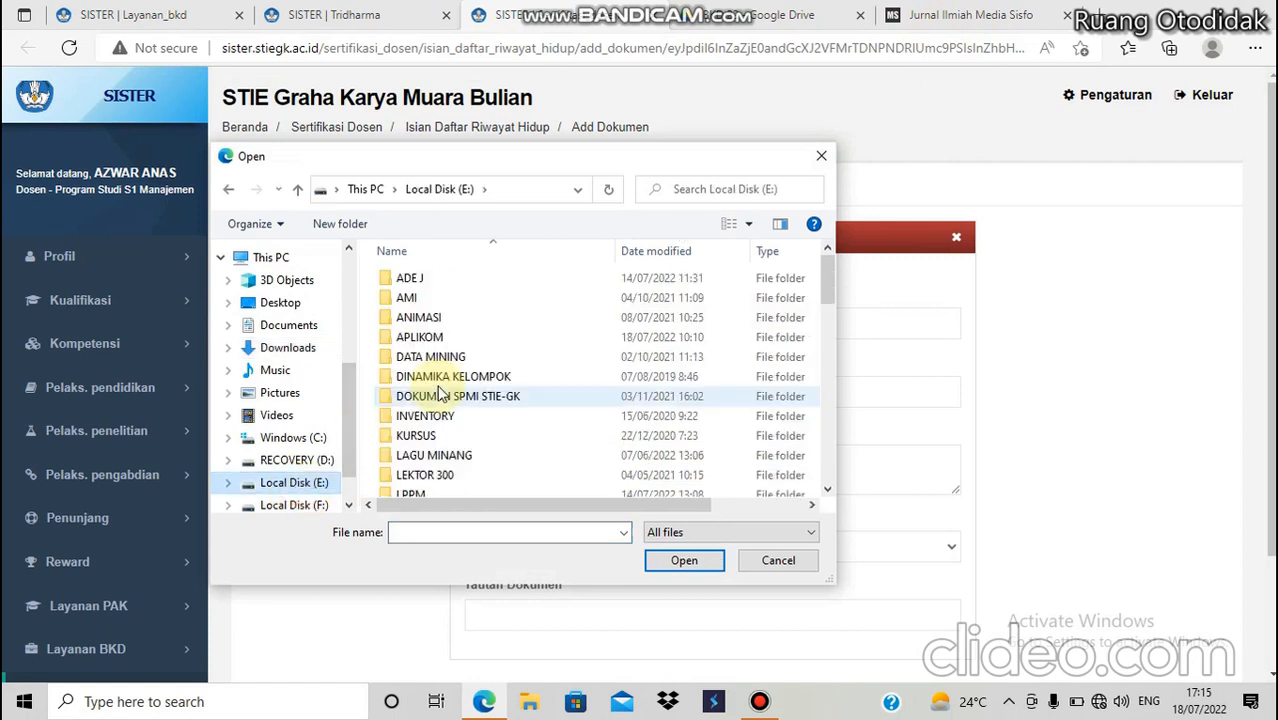
{"action": "scroll", "coordinate": [460, 380], "scroll_direction": "down", "scroll_amount": 1}
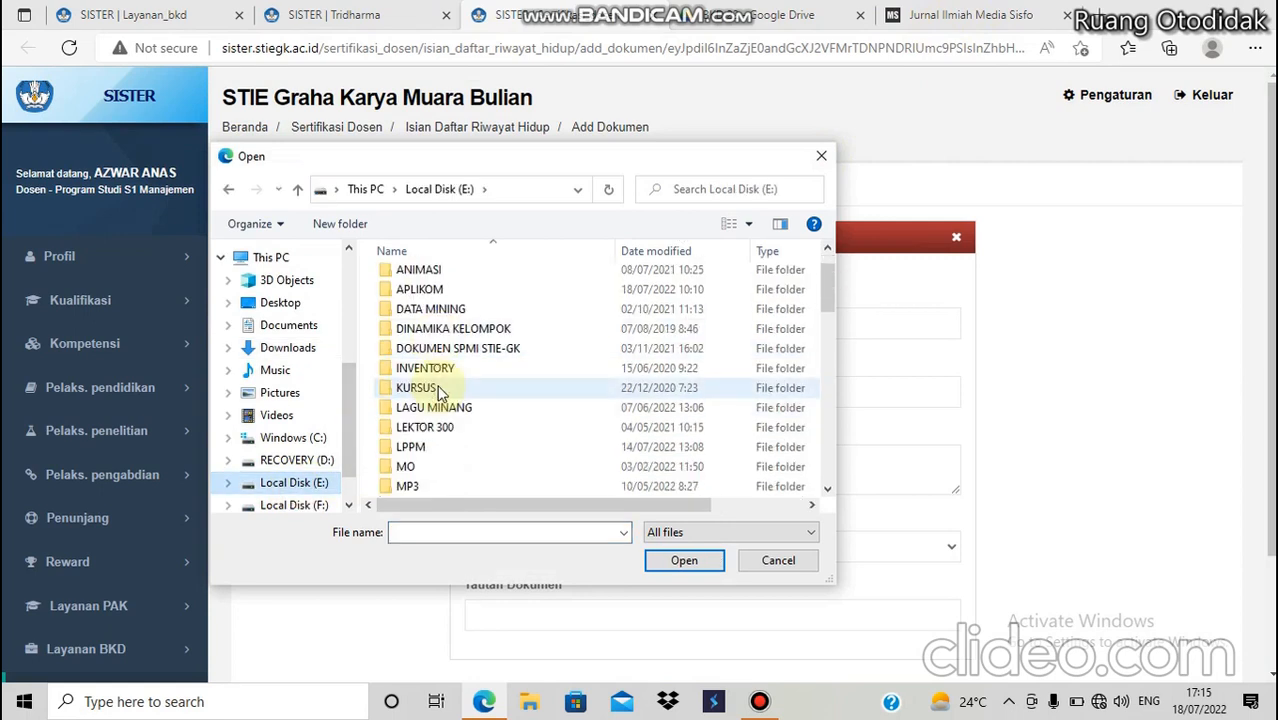
{"action": "scroll", "coordinate": [413, 464], "scroll_direction": "down", "scroll_amount": 2}
{"action": "left_click", "coordinate": [440, 446]}
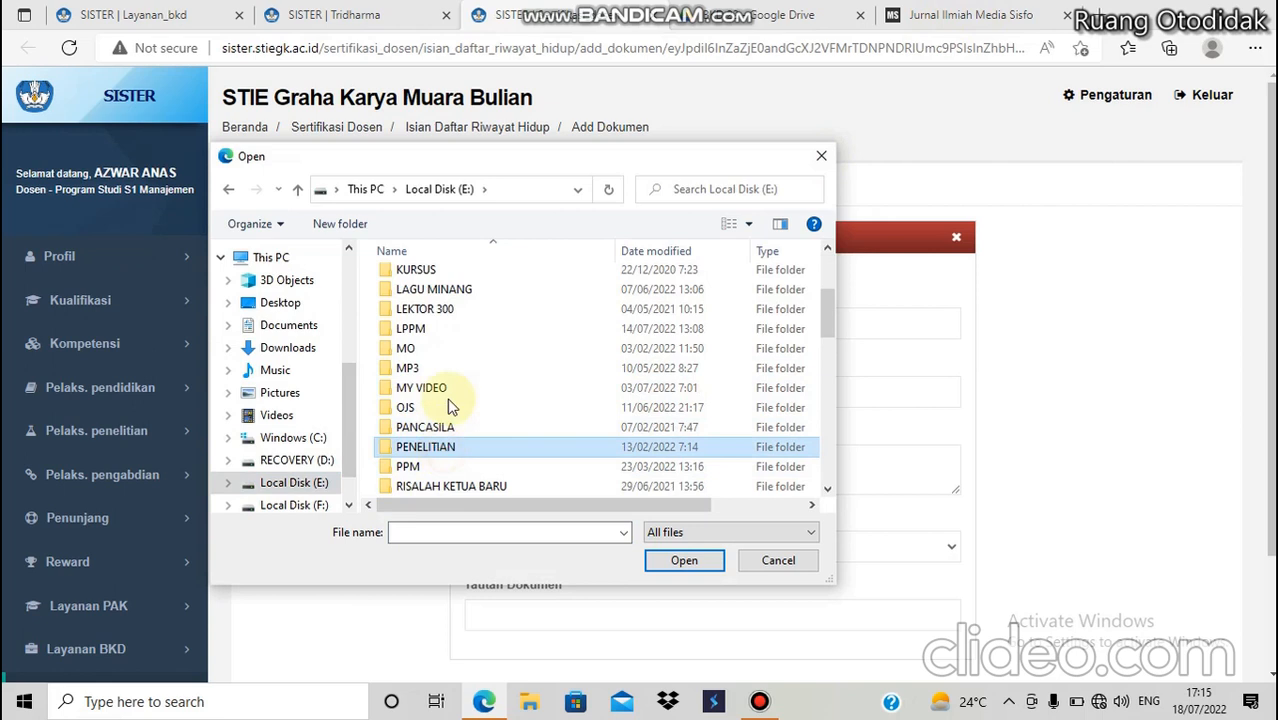
{"action": "key", "text": "Return"}
{"action": "left_click", "coordinate": [422, 337]}
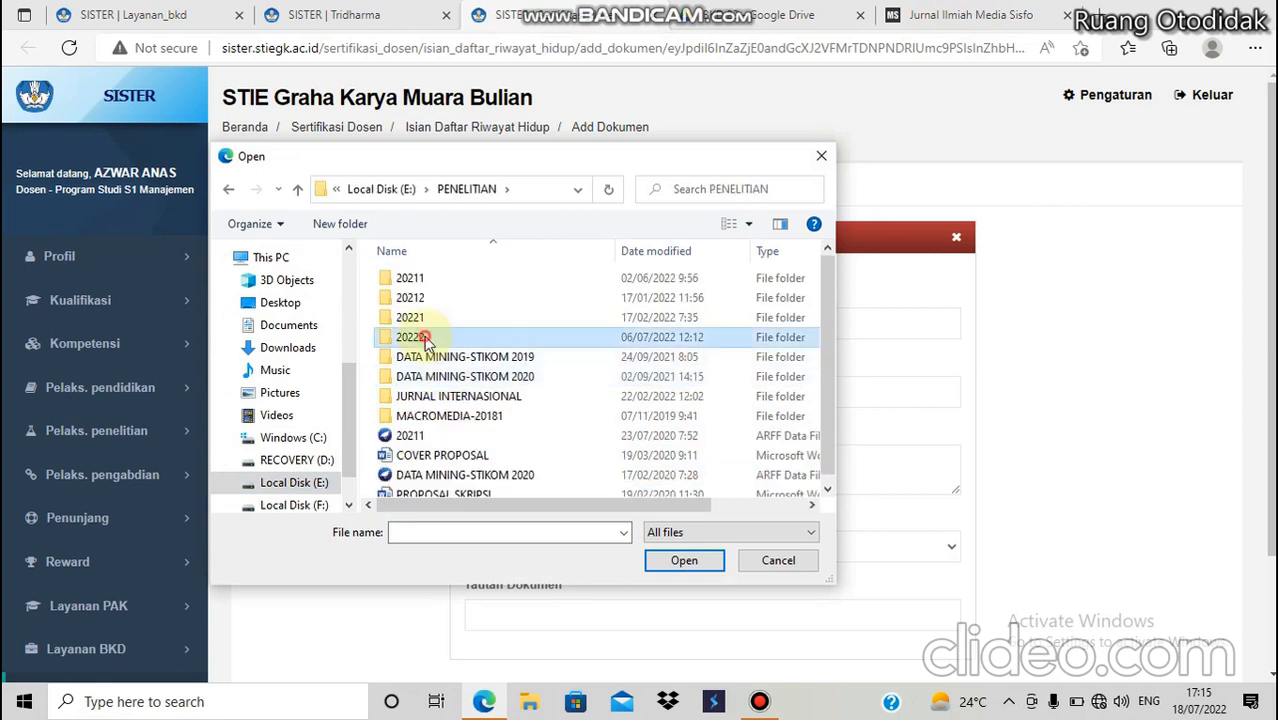
{"action": "double_click", "coordinate": [499, 340]}
{"action": "left_click", "coordinate": [455, 278]}
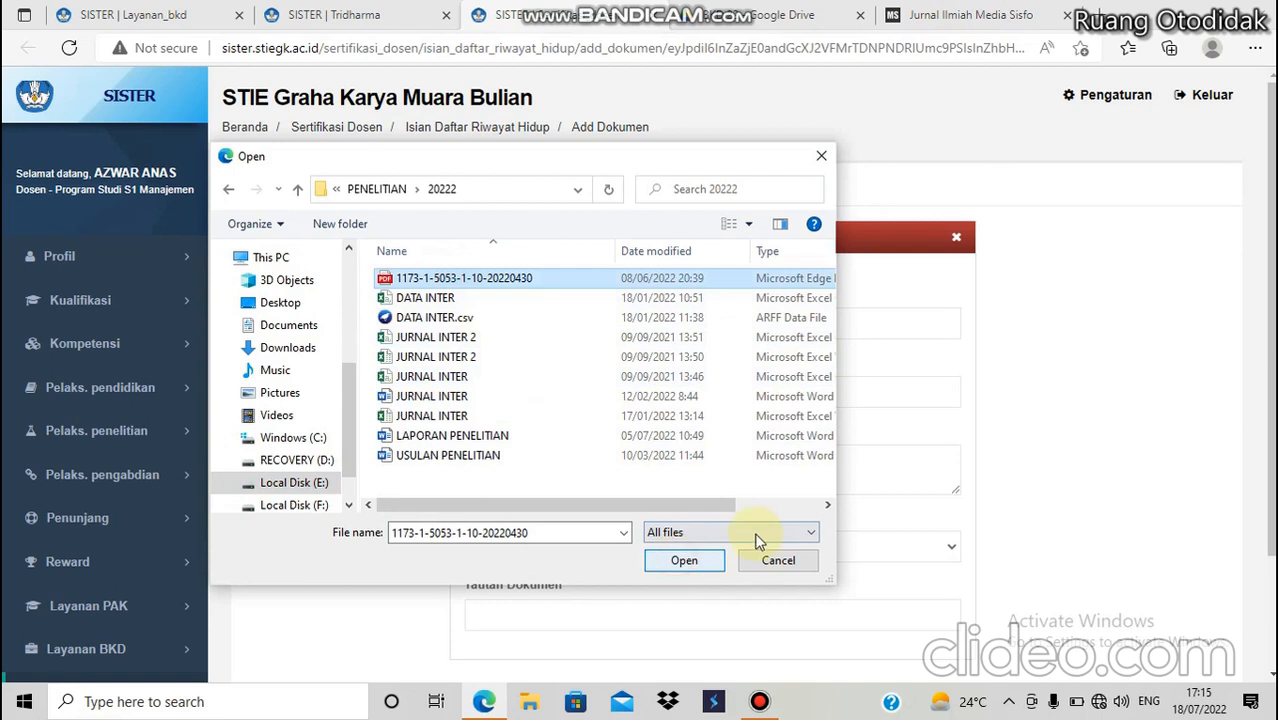
{"action": "left_click", "coordinate": [684, 560]}
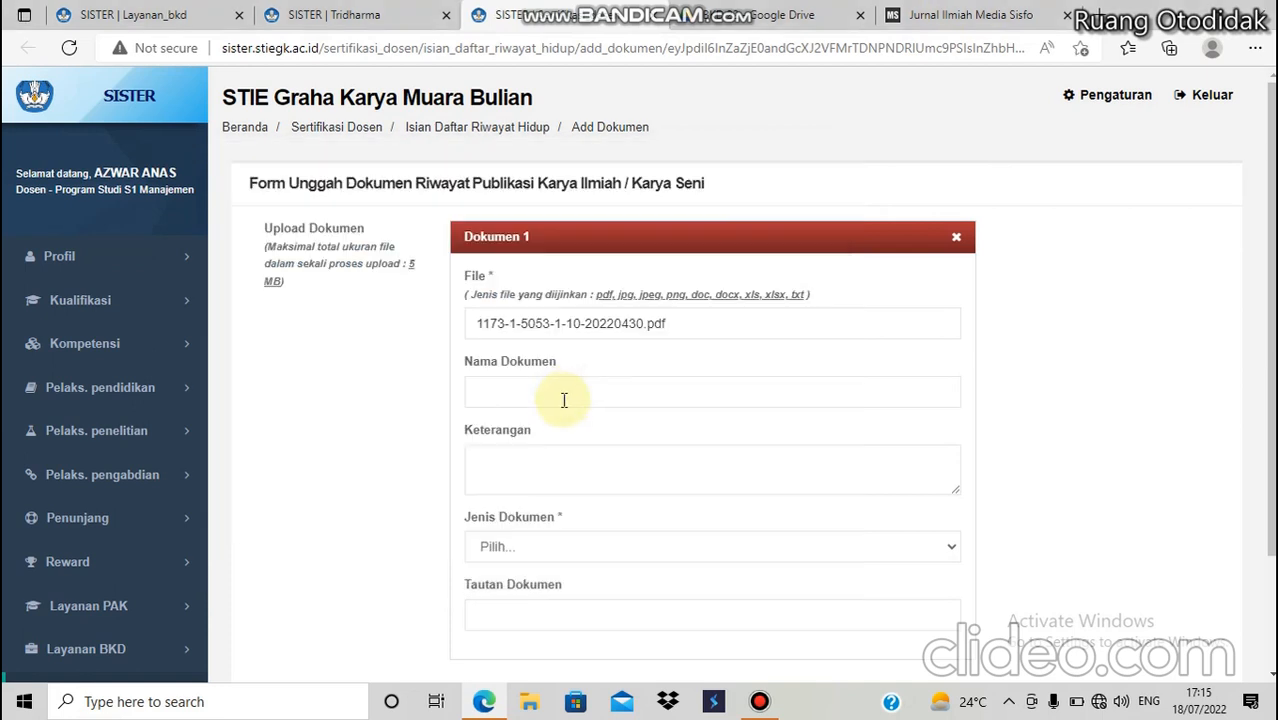
Enter "jurnal" as Nama Dokumen, leave Keterangan empty, and set Jenis Dokumen to Publikasi.
{"action": "left_click", "coordinate": [564, 400]}
{"action": "left_click", "coordinate": [535, 493]}
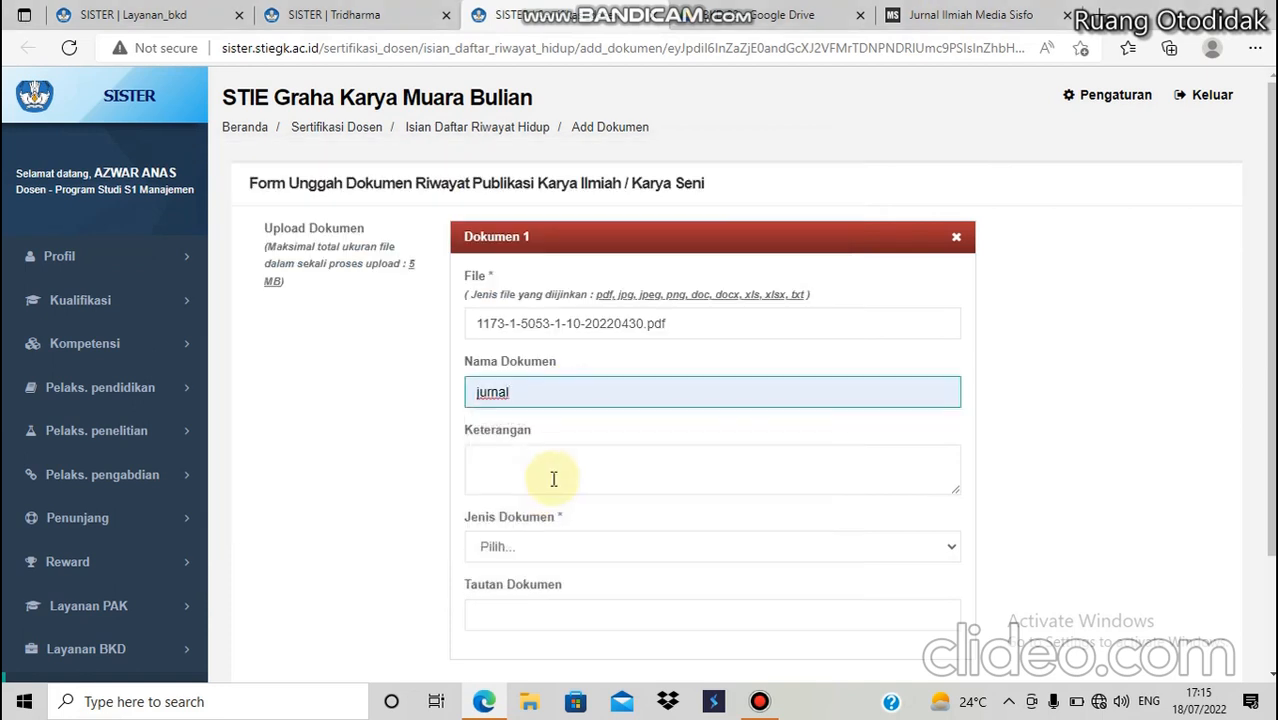
{"action": "scroll", "coordinate": [577, 466], "scroll_direction": "down", "scroll_amount": 3}
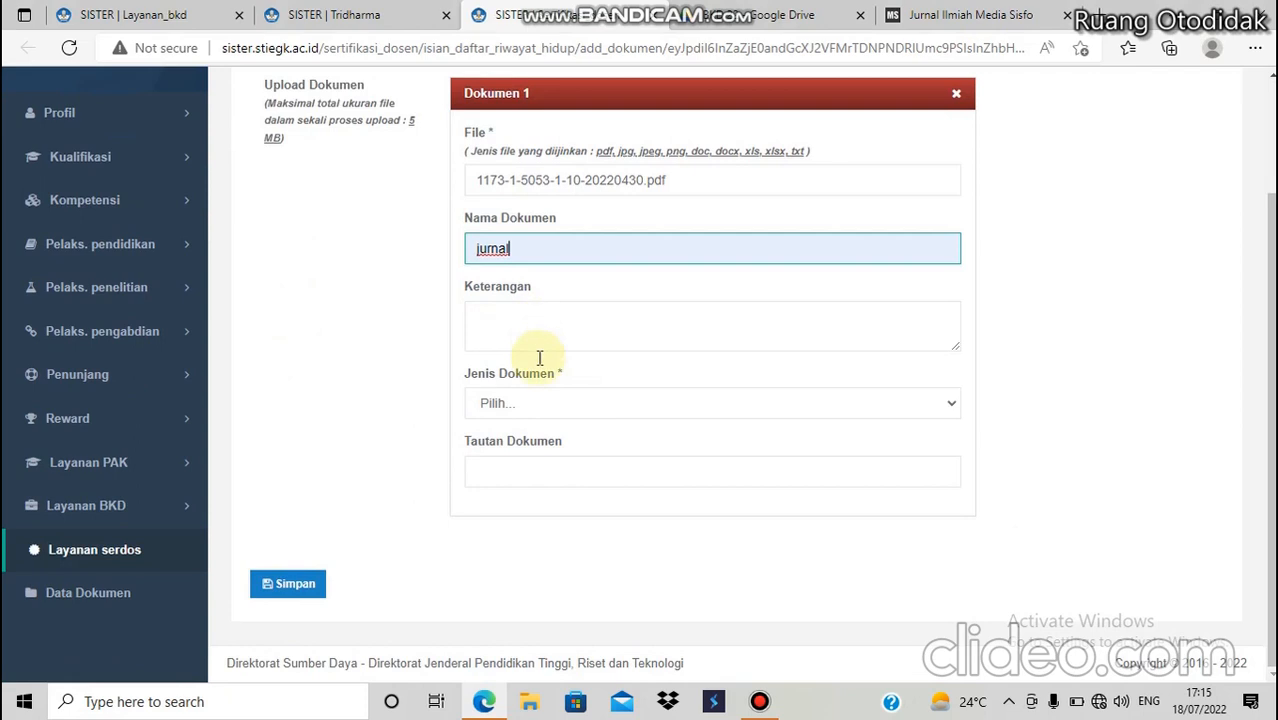
{"action": "left_click", "coordinate": [545, 407]}
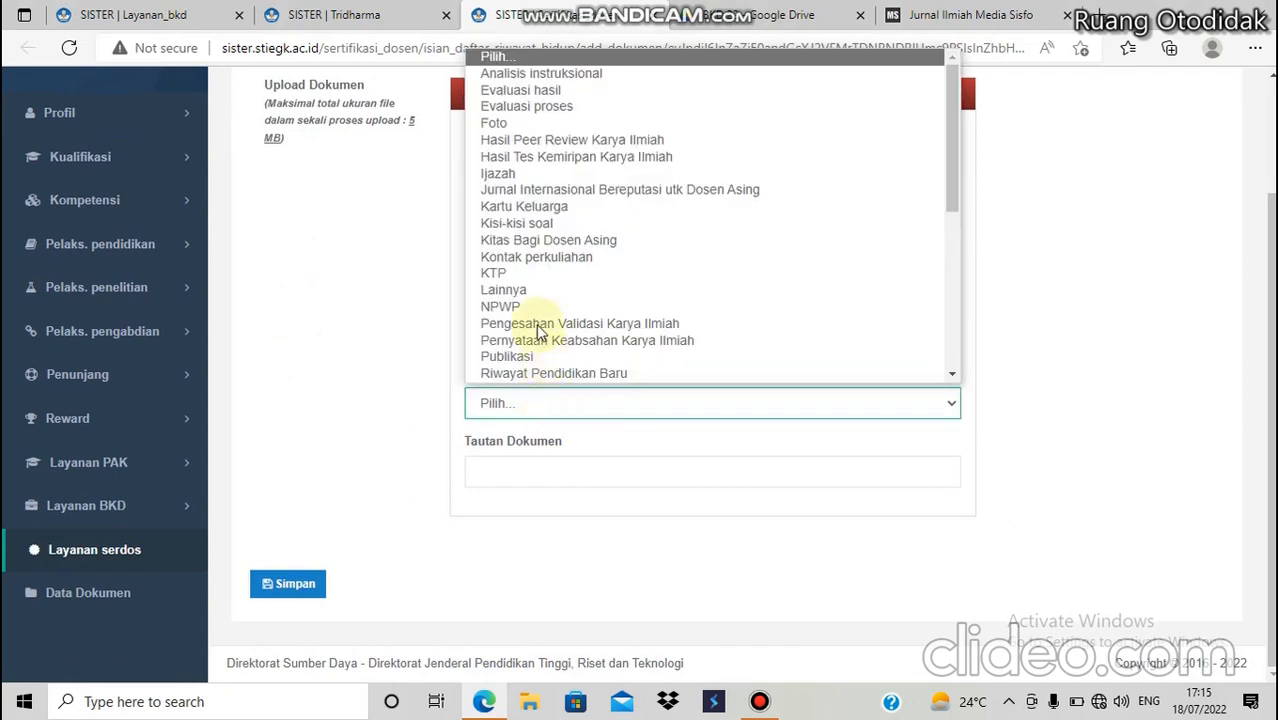
{"action": "left_click", "coordinate": [510, 357]}
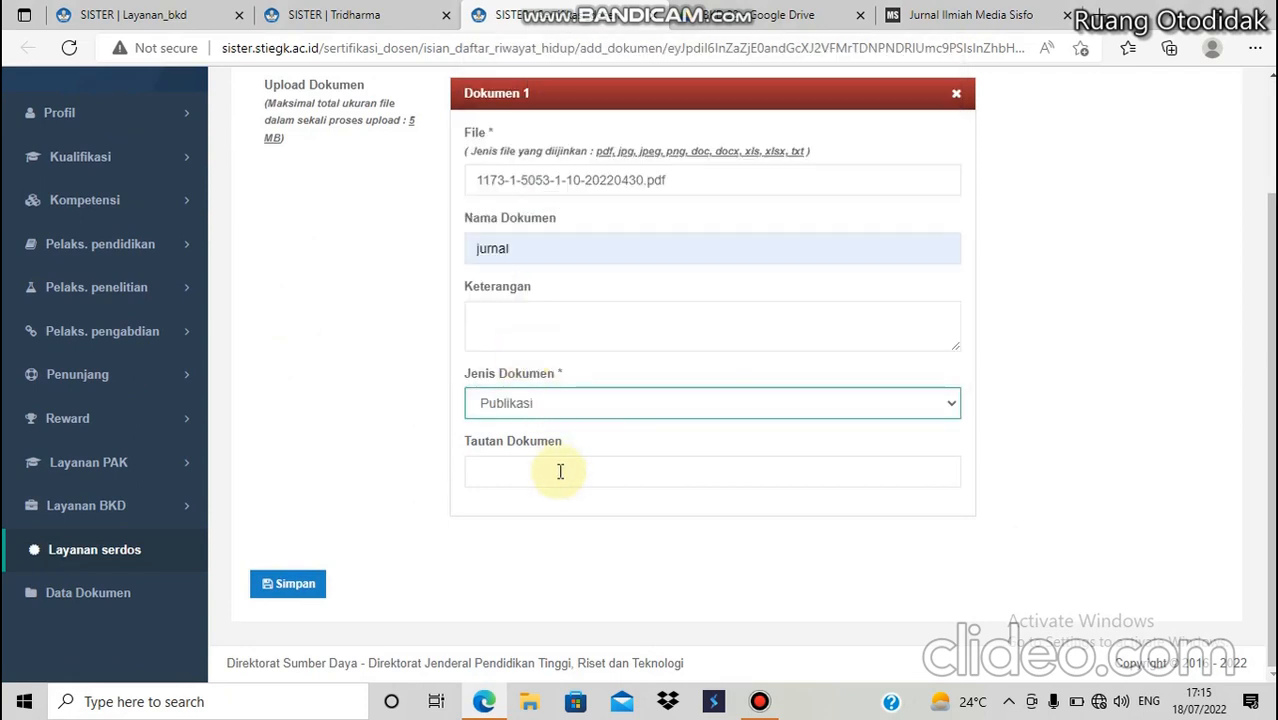
{"action": "left_click", "coordinate": [561, 470]}
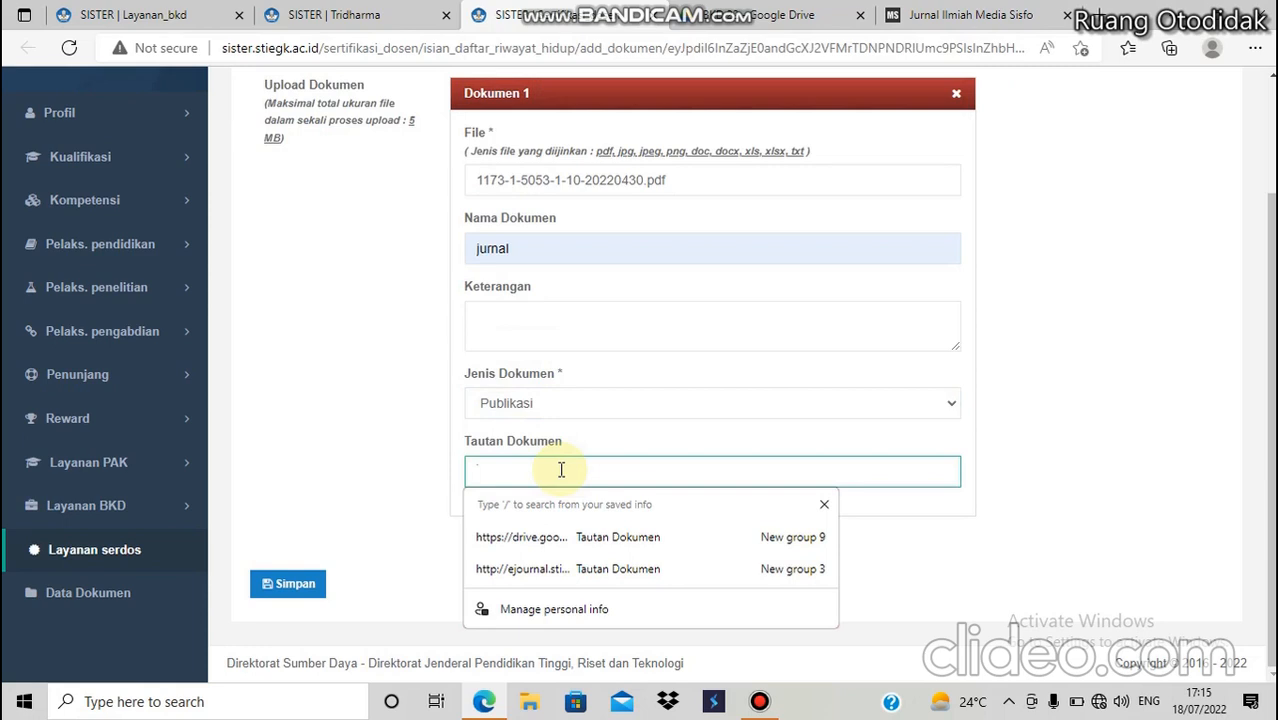
{"action": "left_click", "coordinate": [579, 569]}
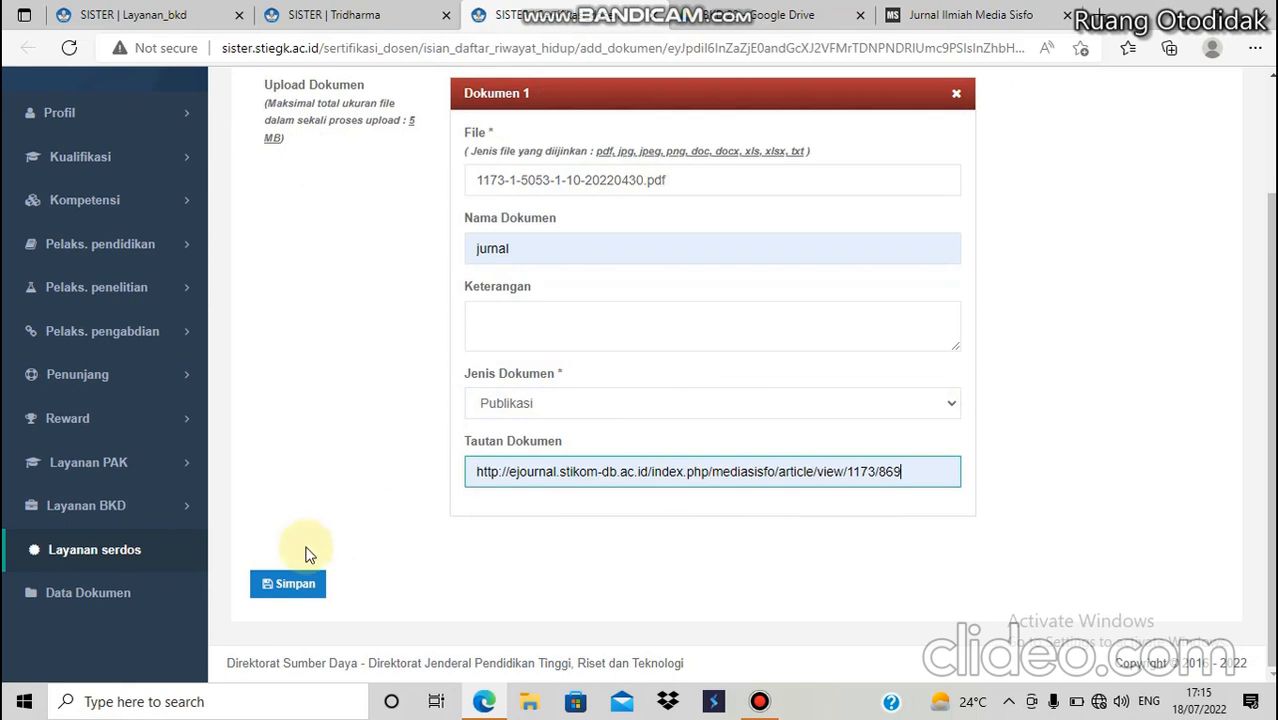
{"action": "left_click", "coordinate": [303, 587]}
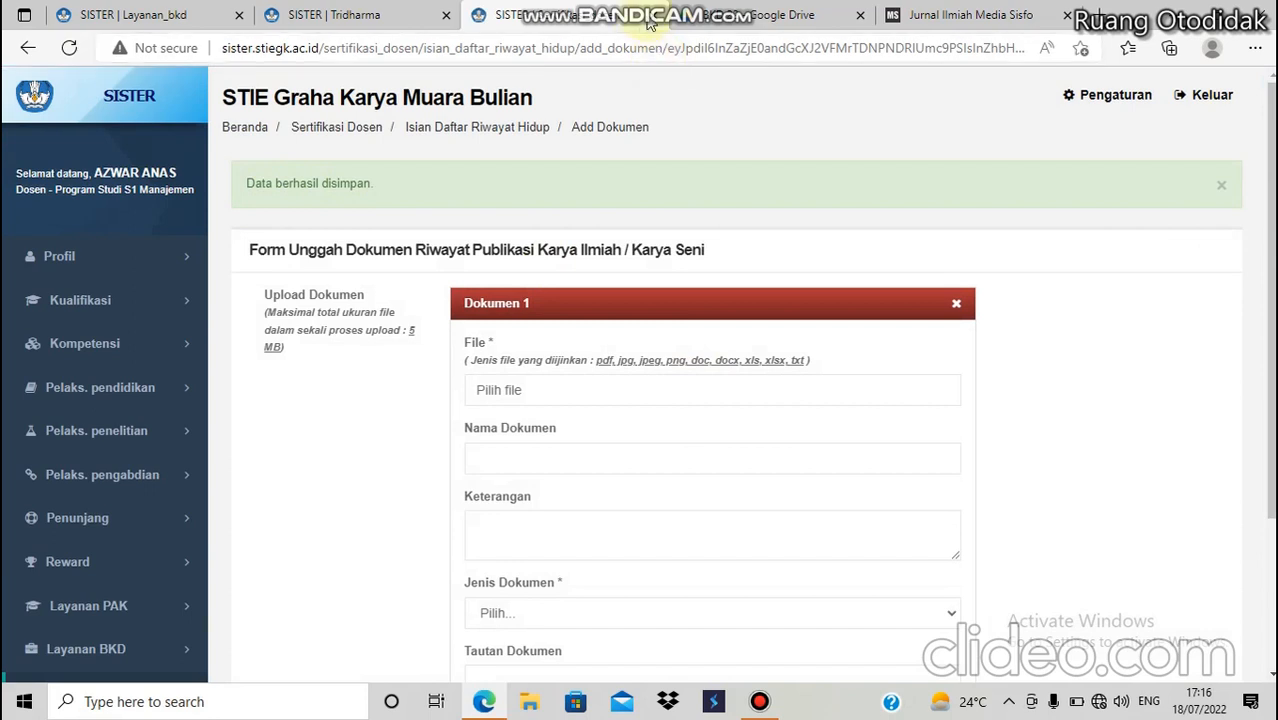
{"action": "left_click", "coordinate": [650, 22]}
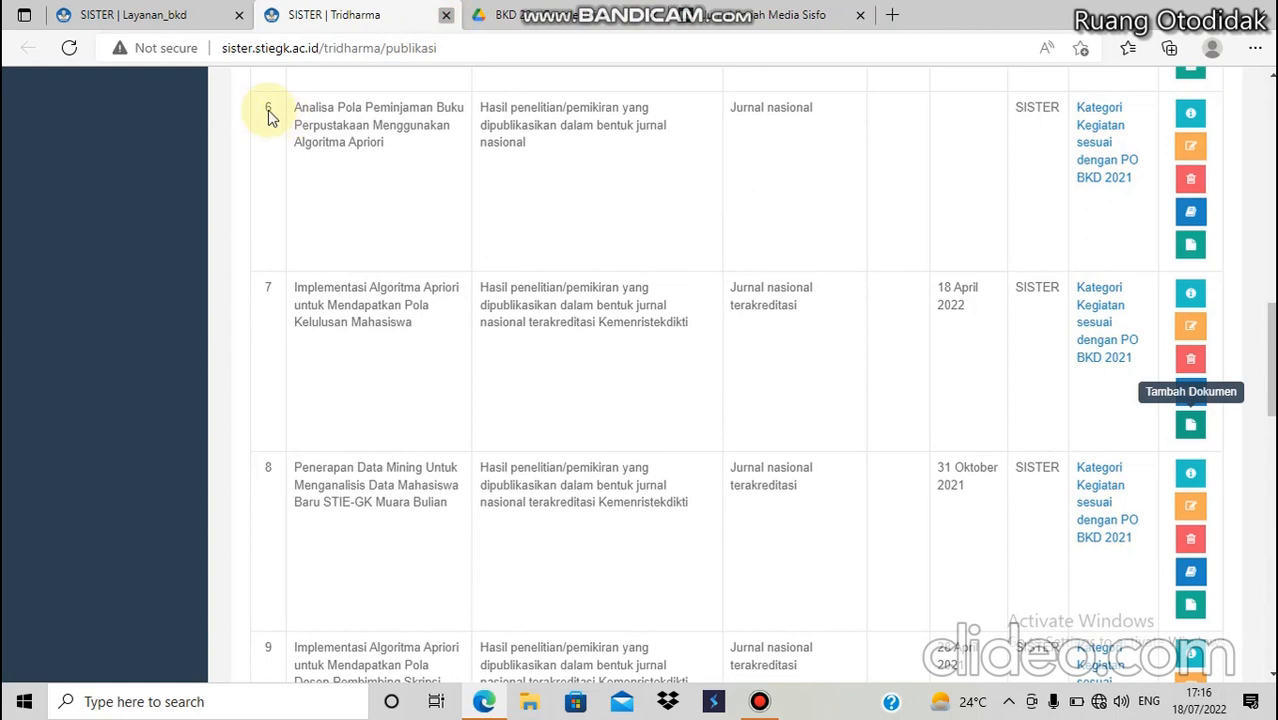
Close the publication tab, return to the Pelaksanaan Penelitian report, and check the publication's Bukti Pendukung in section A.
{"action": "key", "text": "ctrl+w"}
{"action": "left_click", "coordinate": [219, 13]}
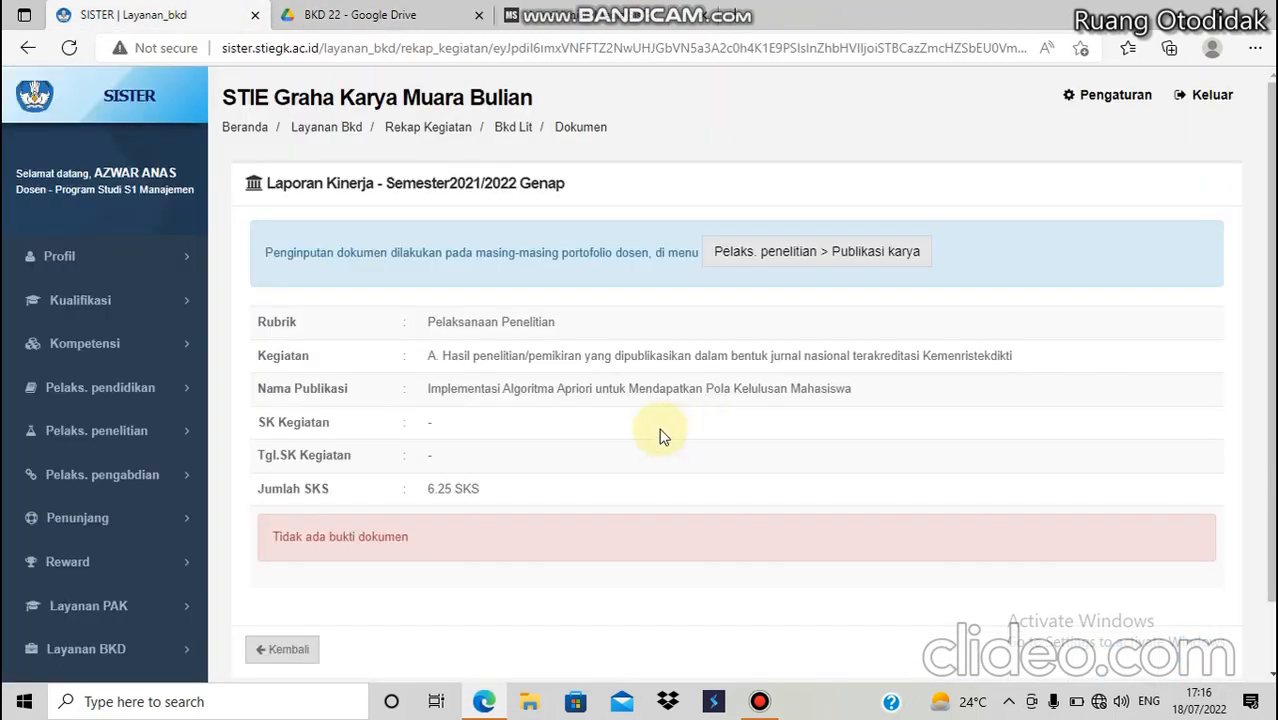
{"action": "left_click", "coordinate": [287, 650]}
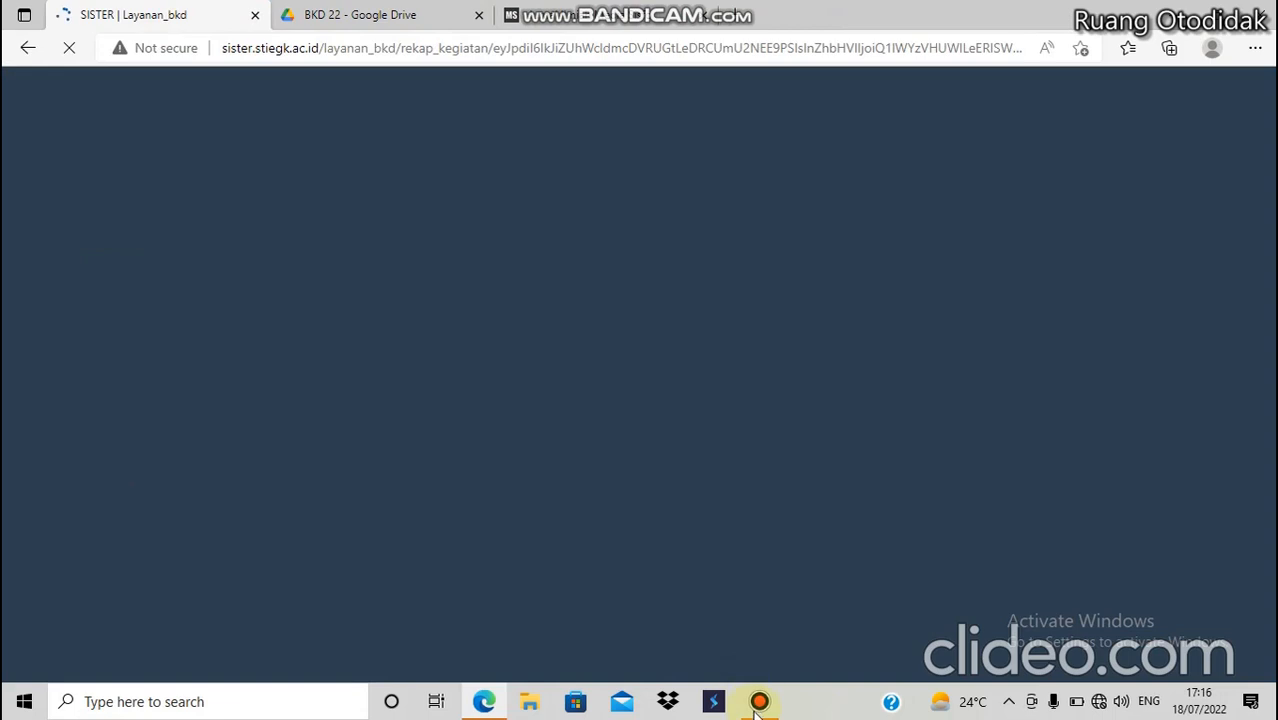
{"action": "left_click", "coordinate": [759, 703]}
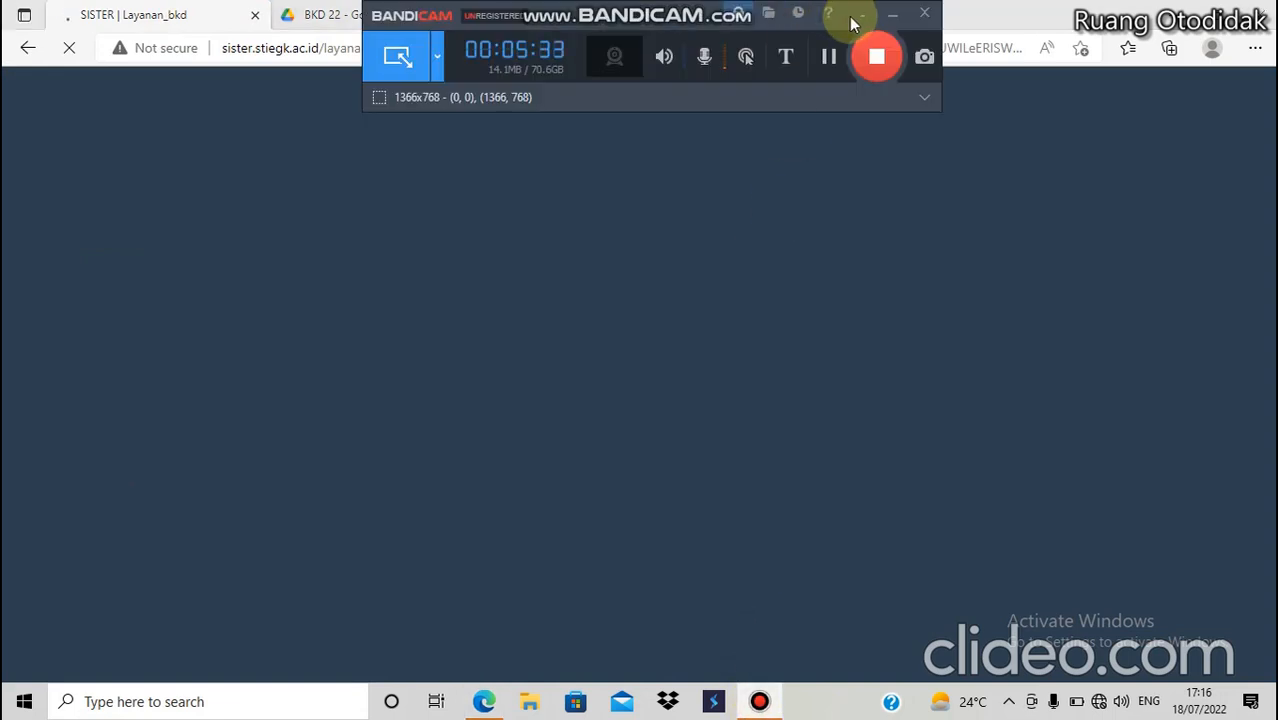
{"action": "left_click", "coordinate": [888, 18]}
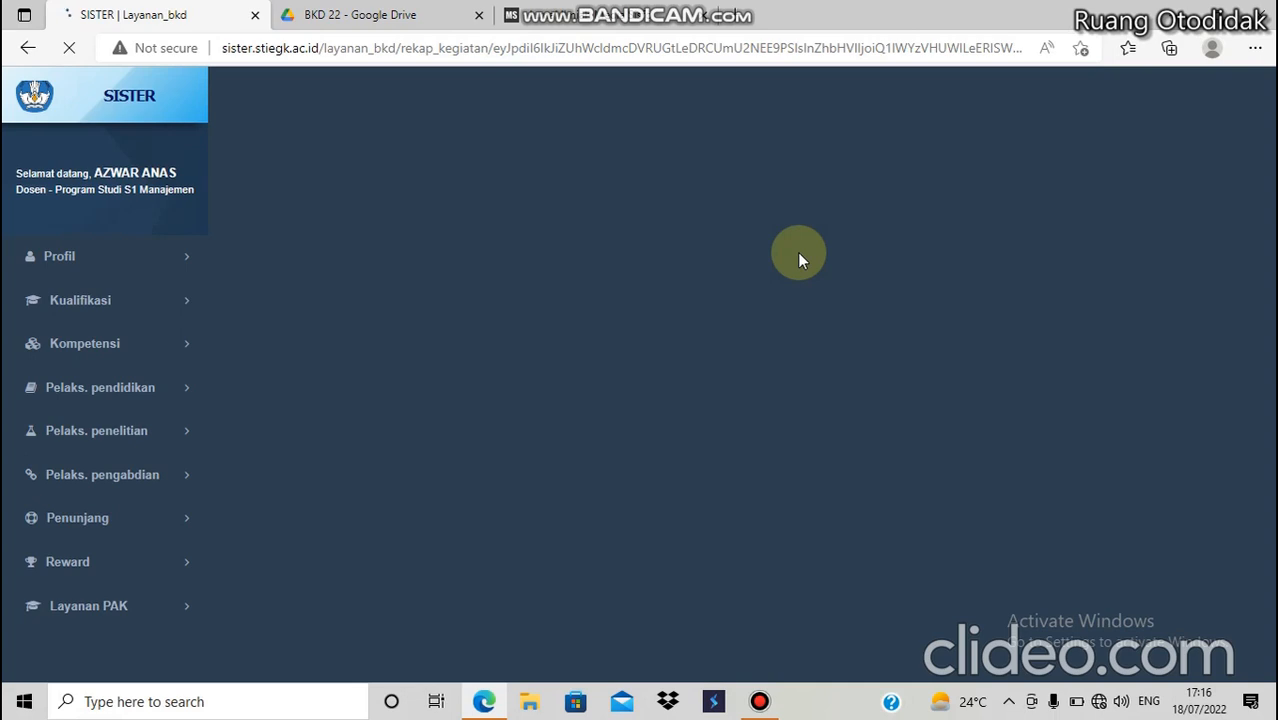
{"action": "scroll", "coordinate": [323, 408], "scroll_direction": "down", "scroll_amount": 4}
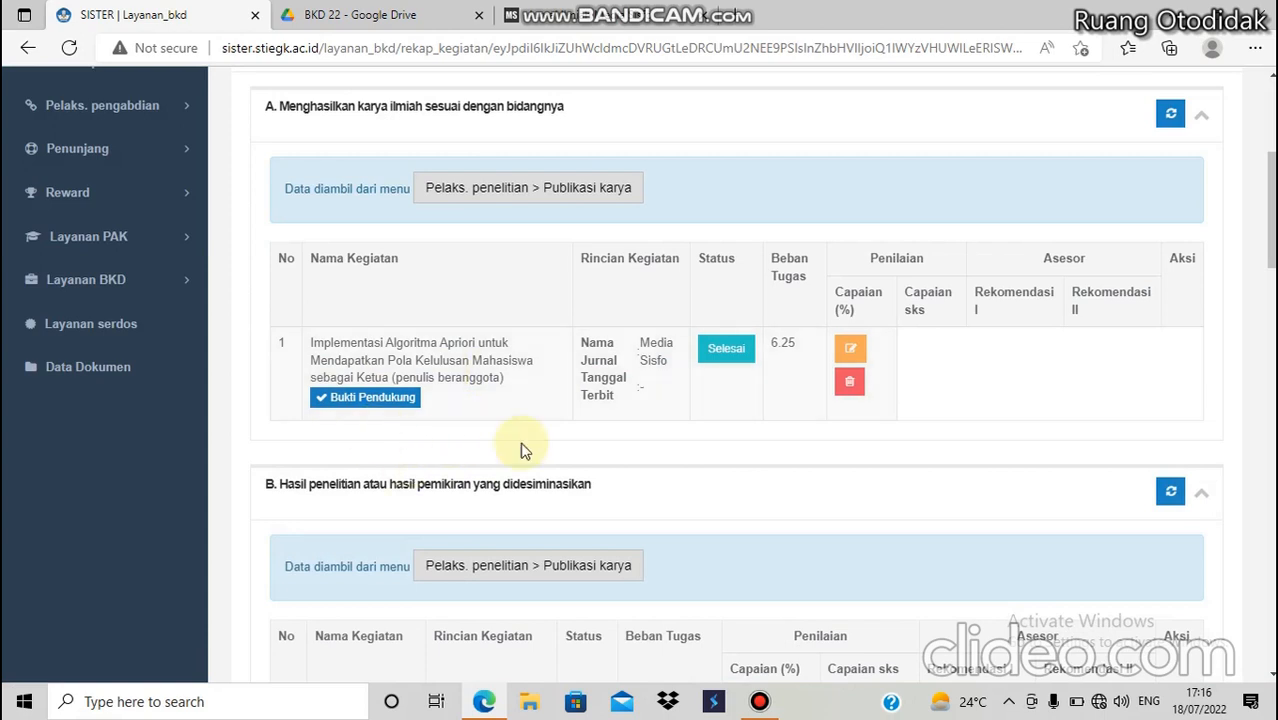
{"action": "scroll", "coordinate": [522, 428], "scroll_direction": "down", "scroll_amount": 1}
{"action": "scroll", "coordinate": [525, 428], "scroll_direction": "up", "scroll_amount": 1}
{"action": "scroll", "coordinate": [522, 428], "scroll_direction": "up", "scroll_amount": 3}
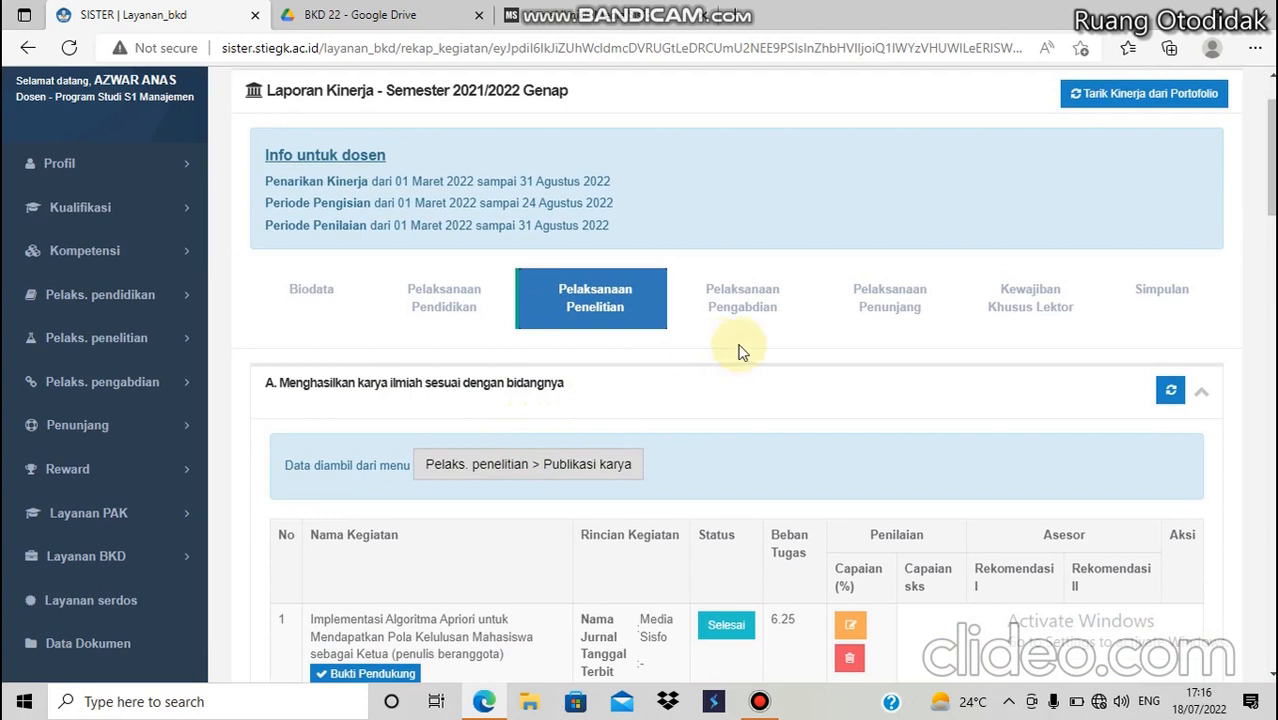
Open Pelaksanaan Pengabdian and read through sections B to F to see which activity categories can be claimed.
{"action": "left_click", "coordinate": [790, 320]}
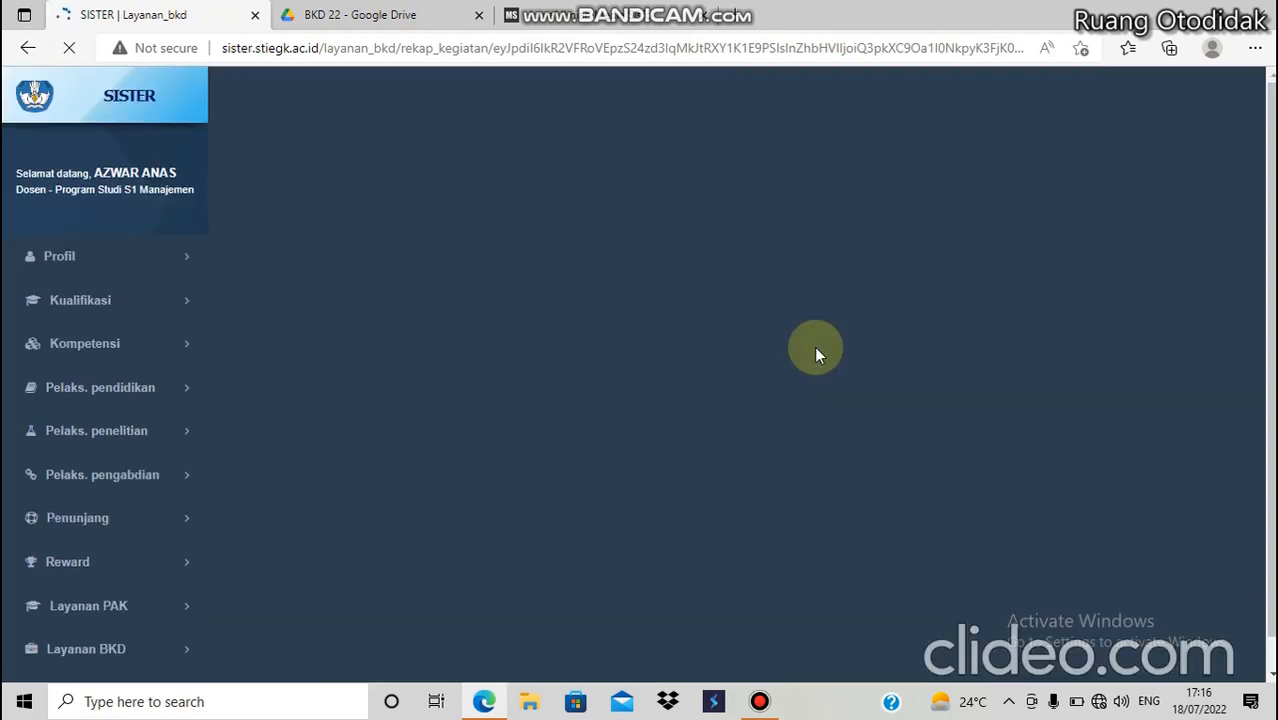
{"action": "scroll", "coordinate": [815, 357], "scroll_direction": "down", "scroll_amount": 3}
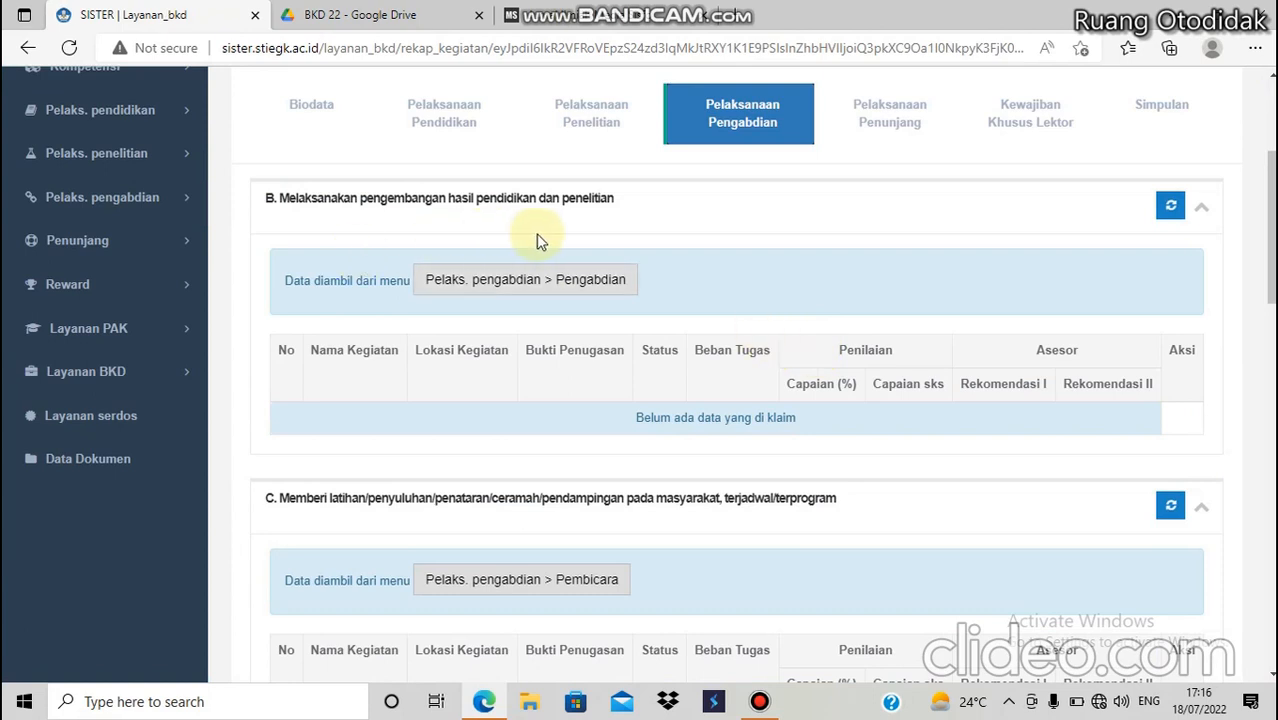
{"action": "scroll", "coordinate": [513, 371], "scroll_direction": "down", "scroll_amount": 1}
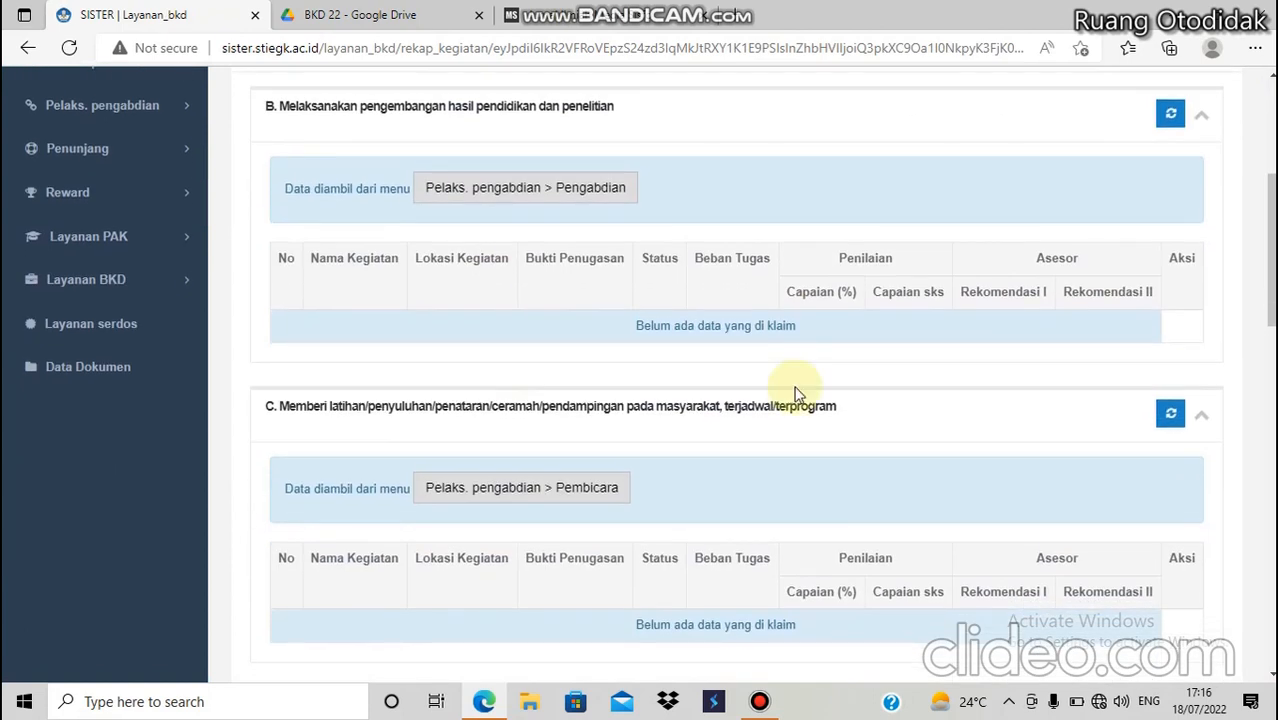
{"action": "scroll", "coordinate": [800, 398], "scroll_direction": "down", "scroll_amount": 2}
{"action": "scroll", "coordinate": [797, 395], "scroll_direction": "down", "scroll_amount": 1}
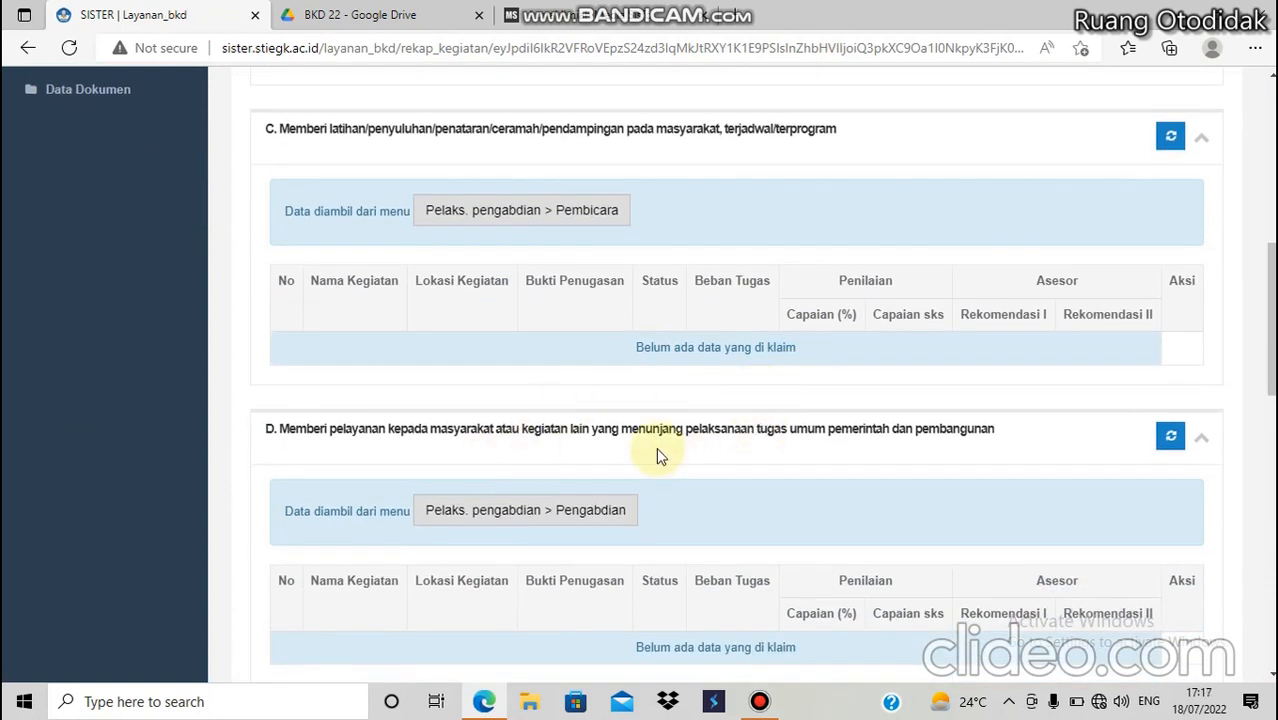
{"action": "scroll", "coordinate": [657, 450], "scroll_direction": "down", "scroll_amount": 2}
{"action": "scroll", "coordinate": [656, 447], "scroll_direction": "down", "scroll_amount": 1}
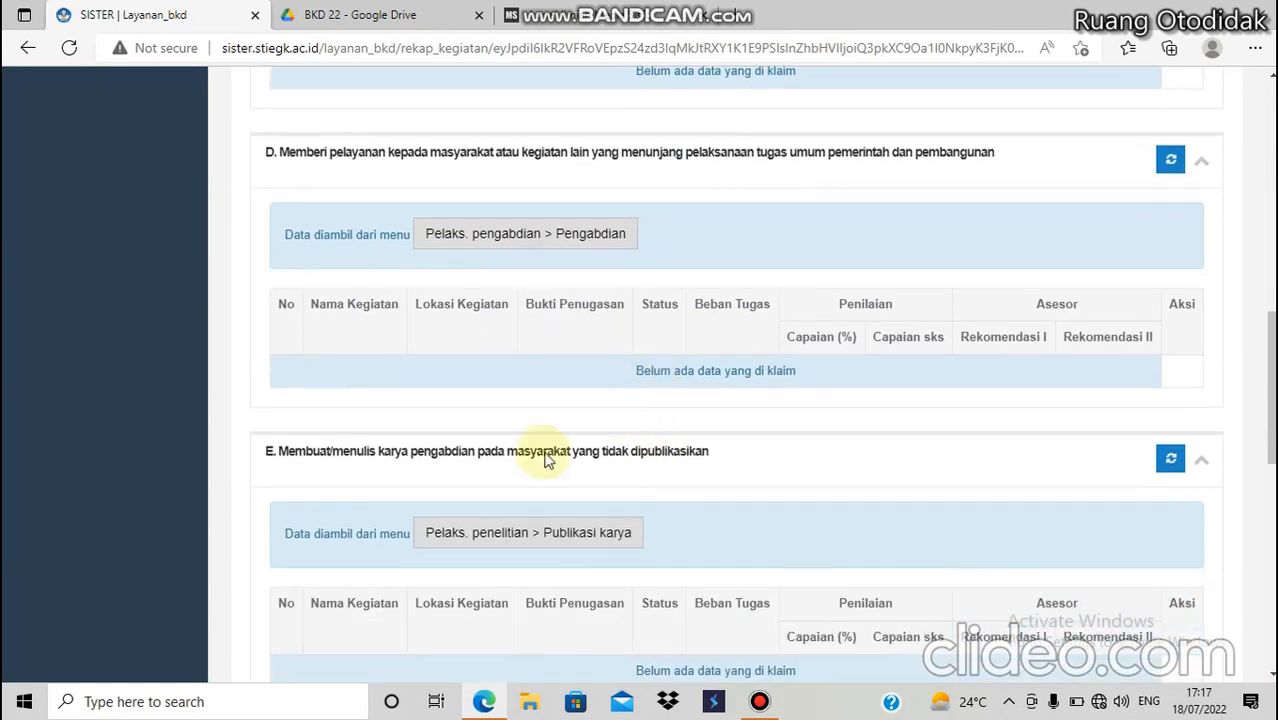
{"action": "scroll", "coordinate": [600, 440], "scroll_direction": "down", "scroll_amount": 2}
{"action": "scroll", "coordinate": [572, 422], "scroll_direction": "down", "scroll_amount": 2}
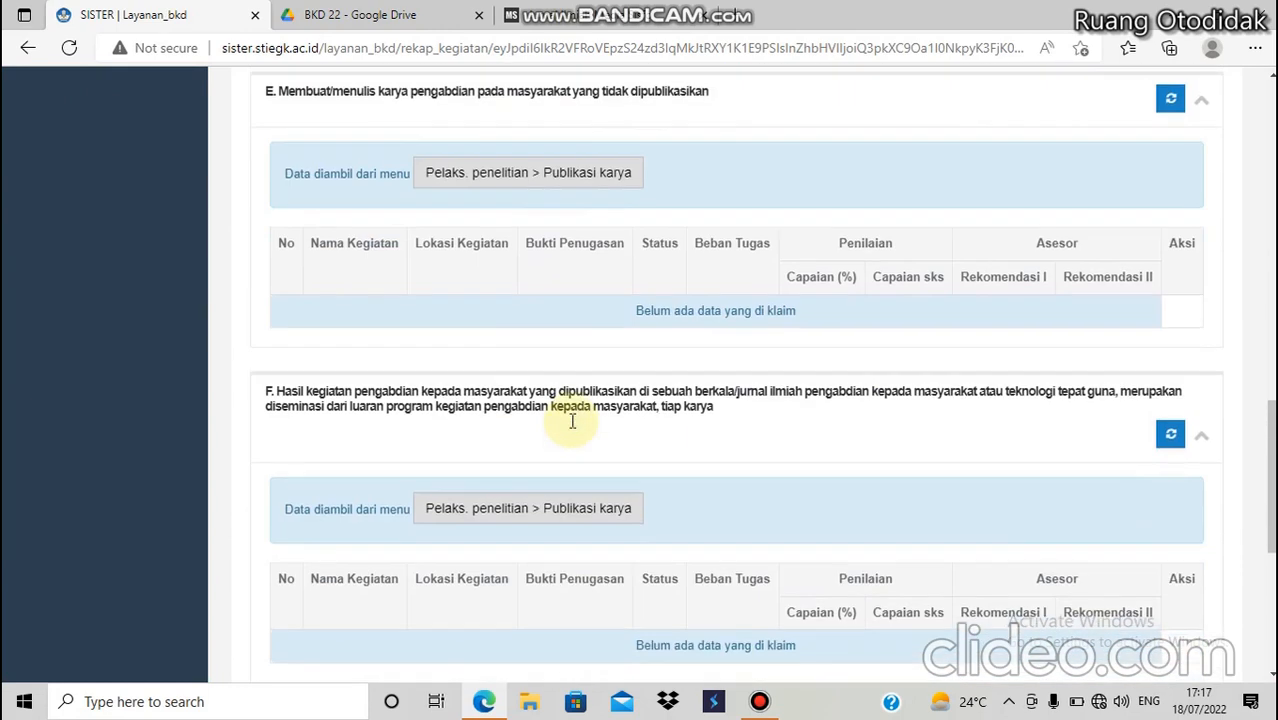
{"action": "scroll", "coordinate": [572, 422], "scroll_direction": "up", "scroll_amount": 2}
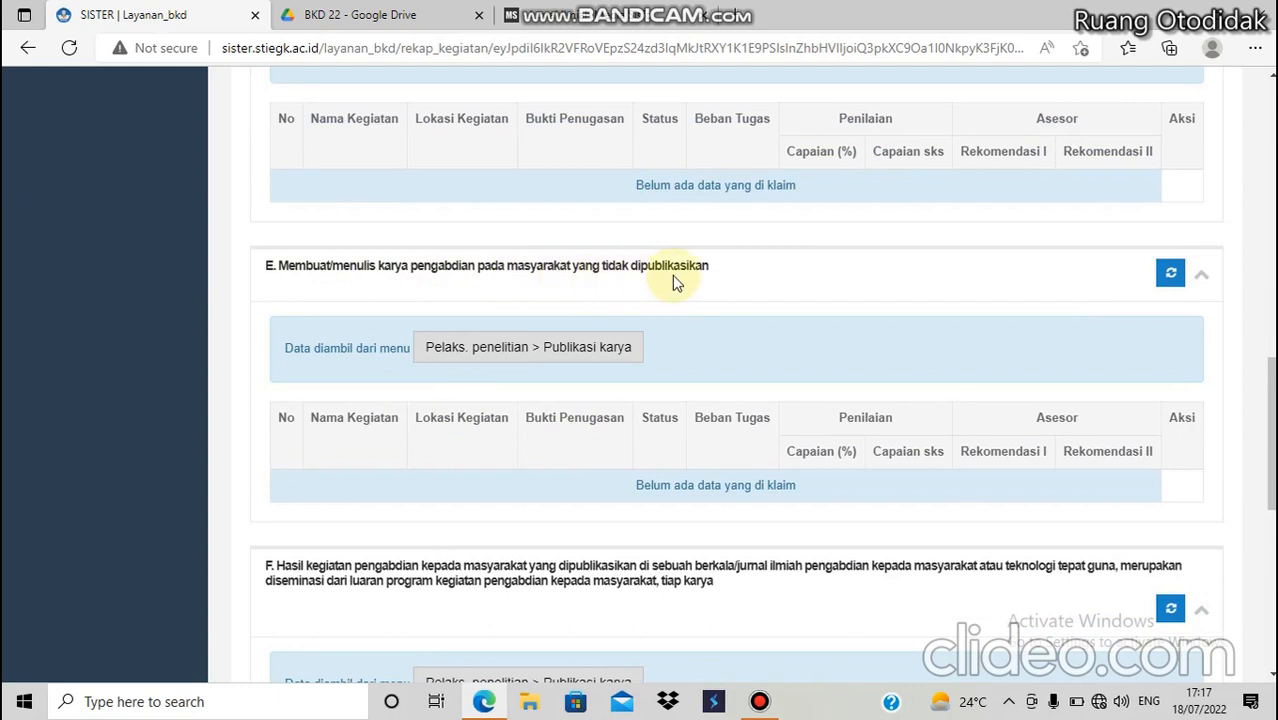
Try to pull performance data from the portfolio into section E, the unpublished community service works.
{"action": "left_click", "coordinate": [1170, 272]}
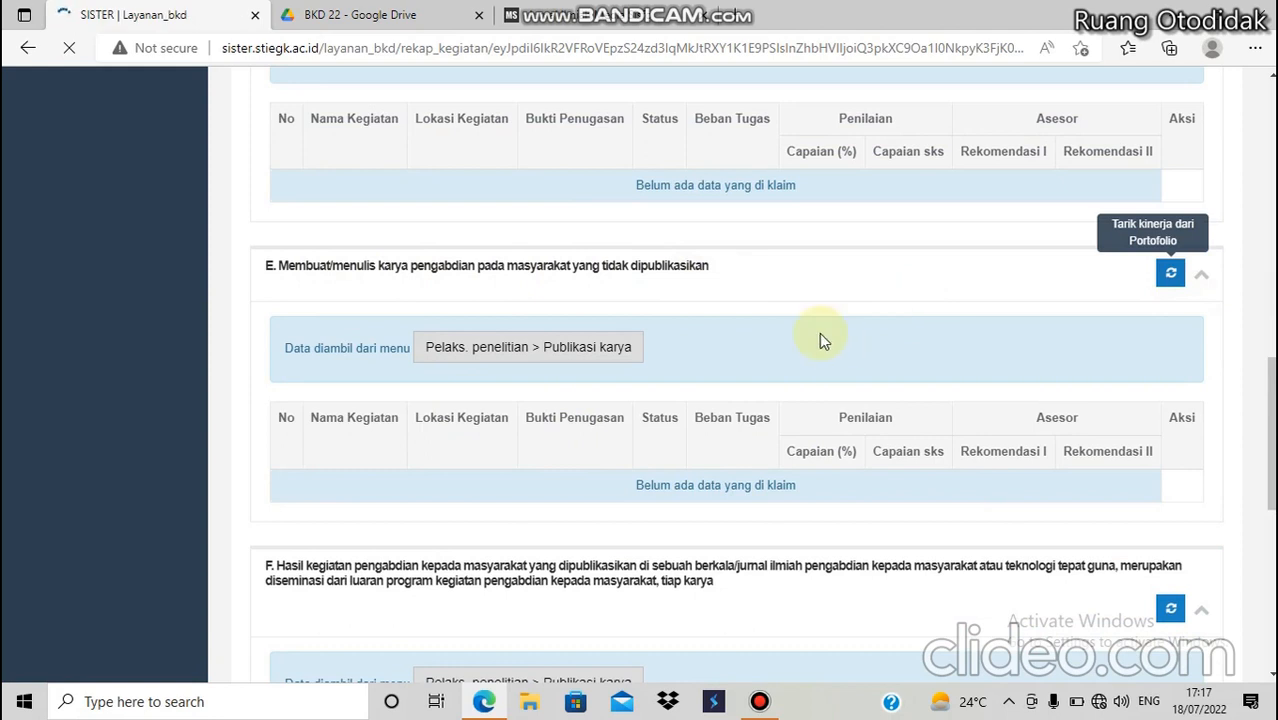
{"action": "scroll", "coordinate": [771, 420], "scroll_direction": "up", "scroll_amount": 3}
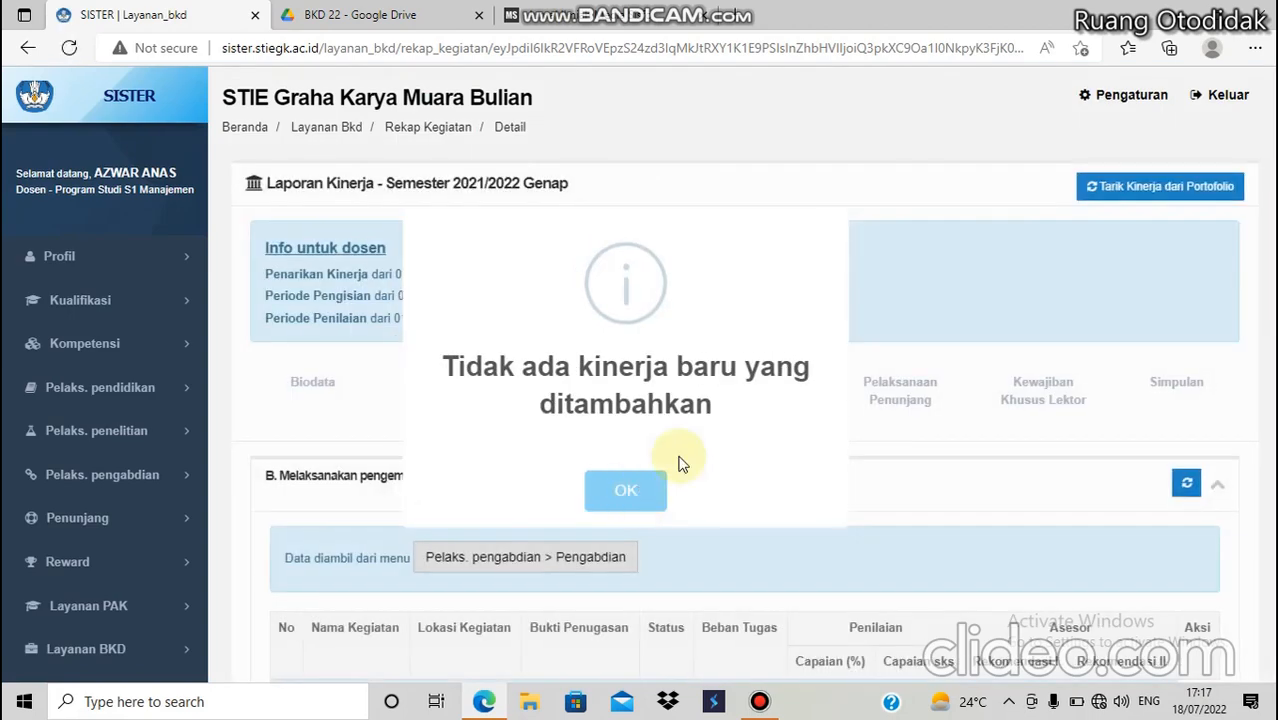
{"action": "key", "text": "Return"}
View the Publikasi Karya list that supplies section E's data, and close it again.
{"action": "scroll", "coordinate": [675, 457], "scroll_direction": "down", "scroll_amount": 5}
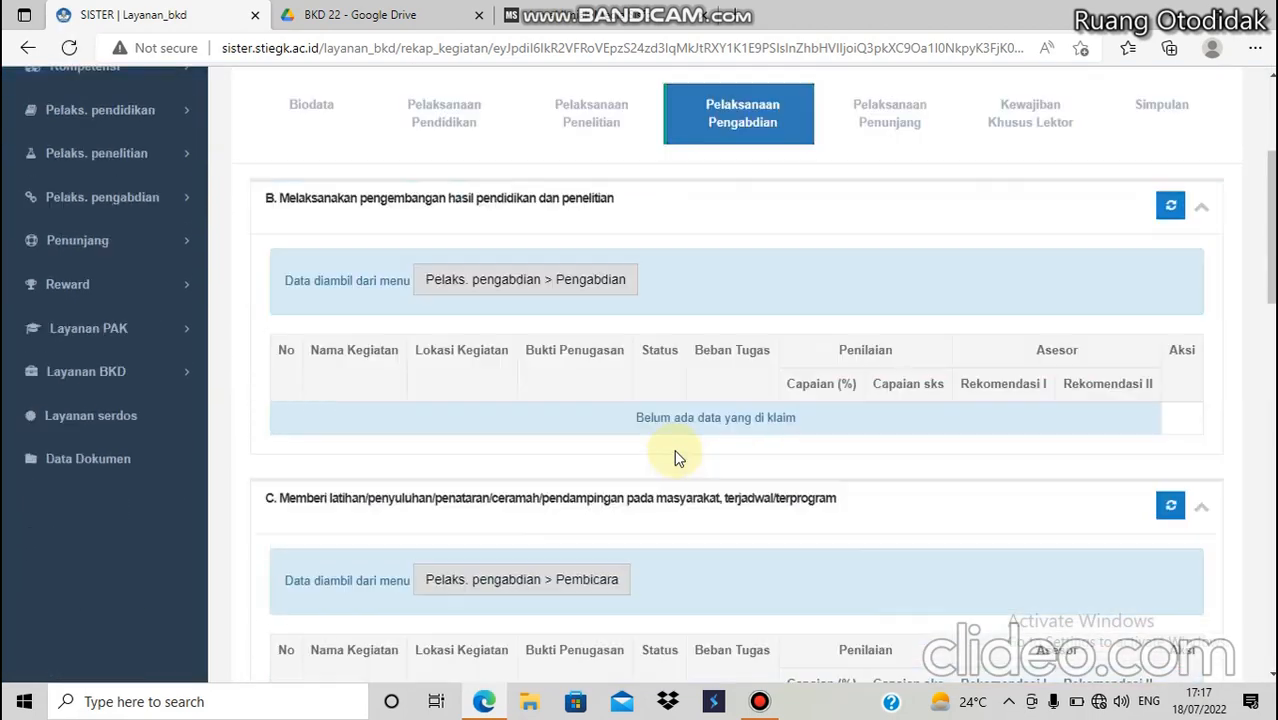
{"action": "scroll", "coordinate": [674, 457], "scroll_direction": "down", "scroll_amount": 4}
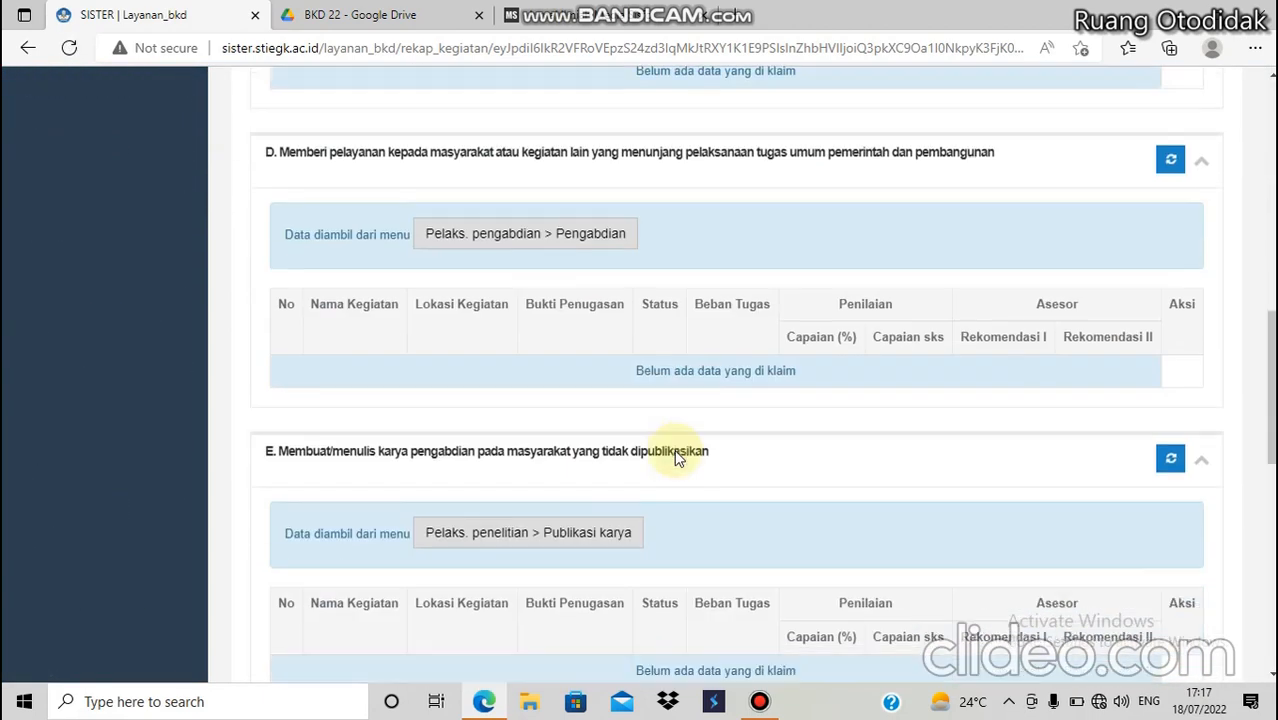
{"action": "scroll", "coordinate": [655, 451], "scroll_direction": "down", "scroll_amount": 1}
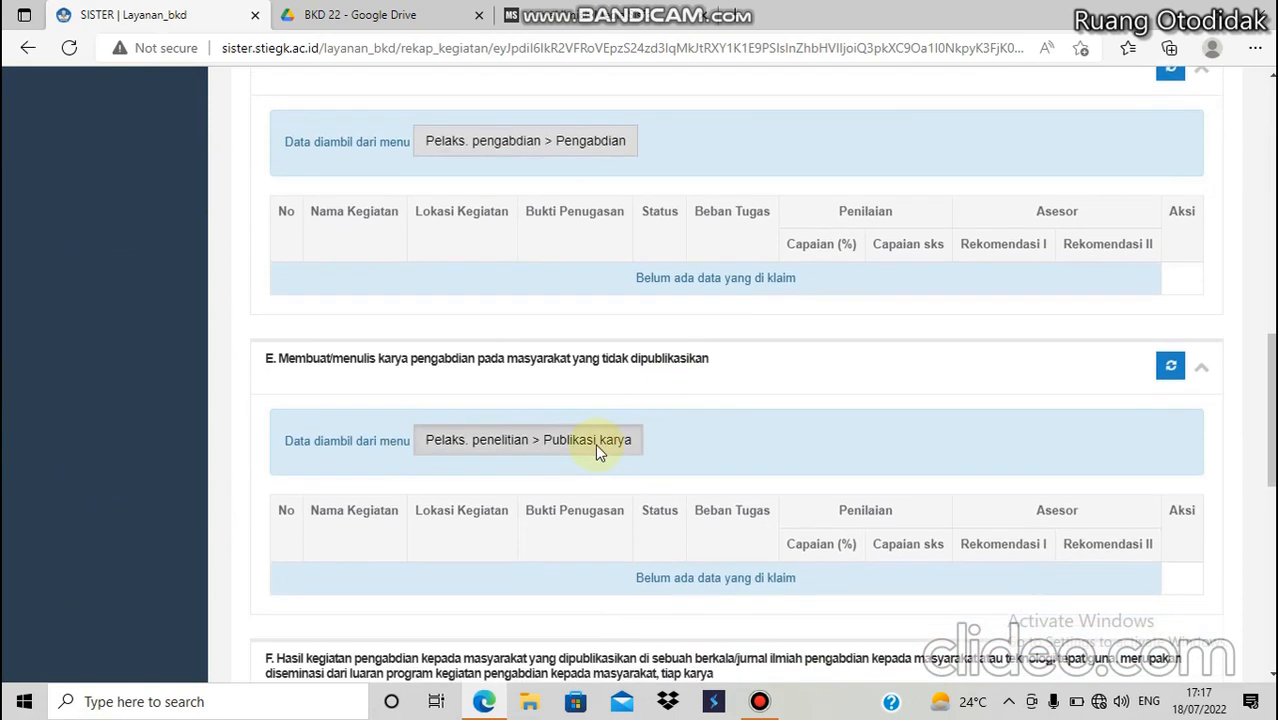
{"action": "left_click", "coordinate": [639, 441]}
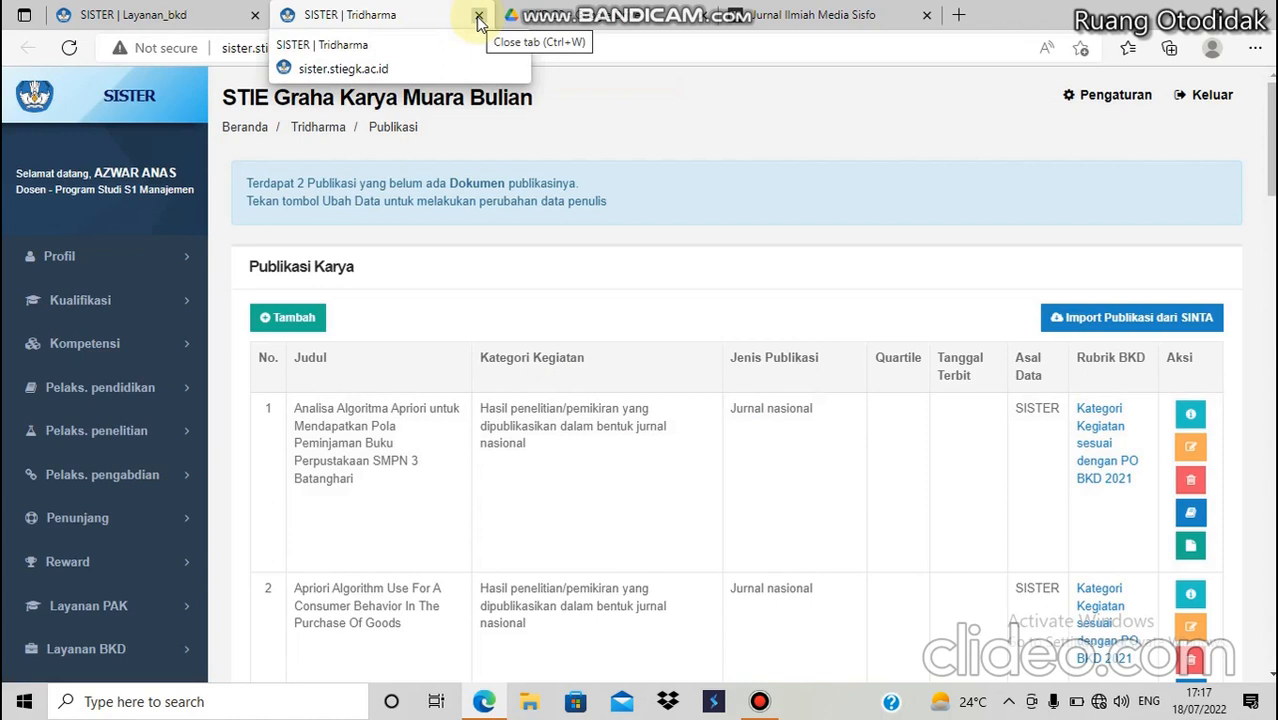
{"action": "key", "text": "ctrl+w"}
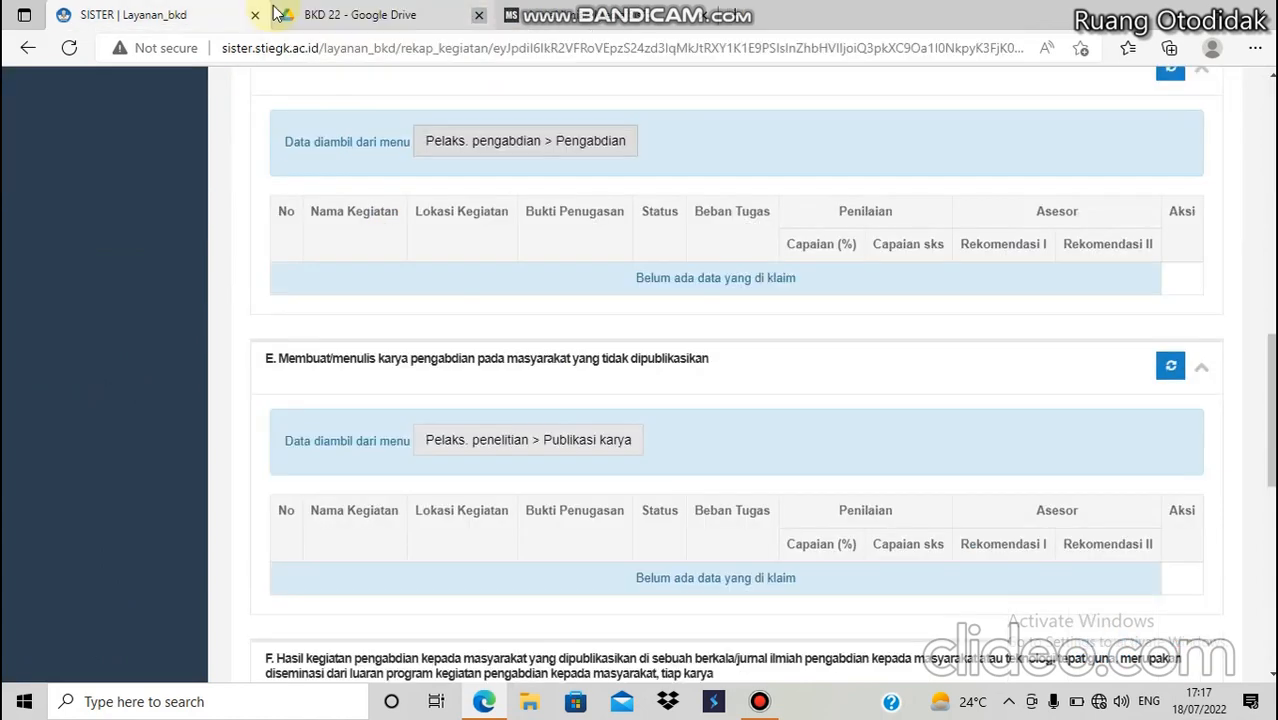
{"action": "left_click", "coordinate": [759, 703]}
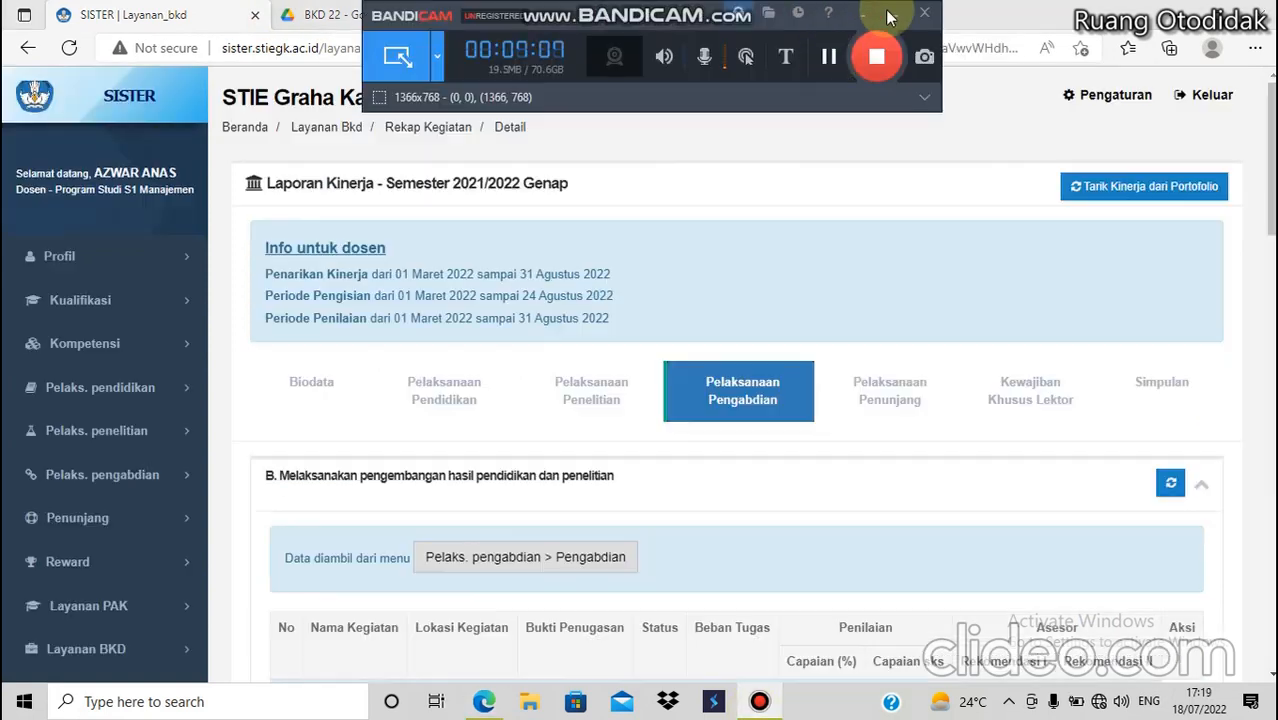
{"action": "left_click", "coordinate": [886, 16]}
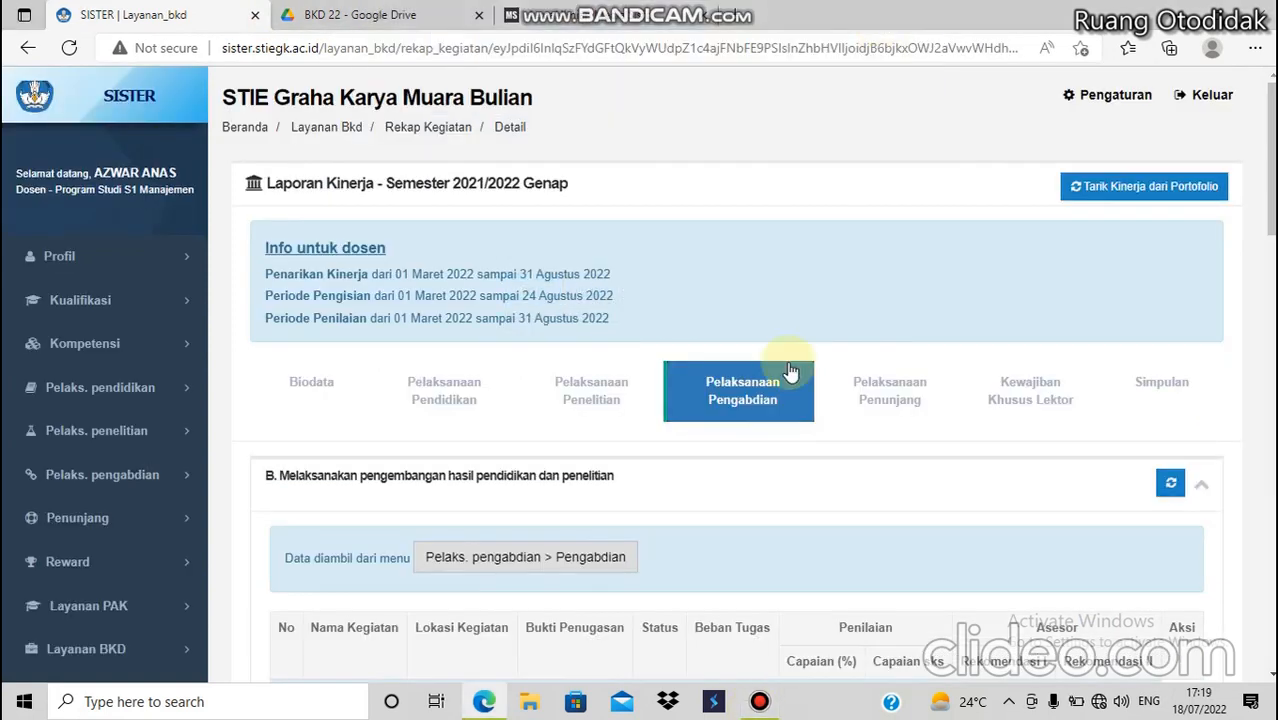
Try to pull performance data from the portfolio into sections B and C of Pelaksanaan Pengabdian, dismissing each notice.
{"action": "scroll", "coordinate": [786, 374], "scroll_direction": "down", "scroll_amount": 2}
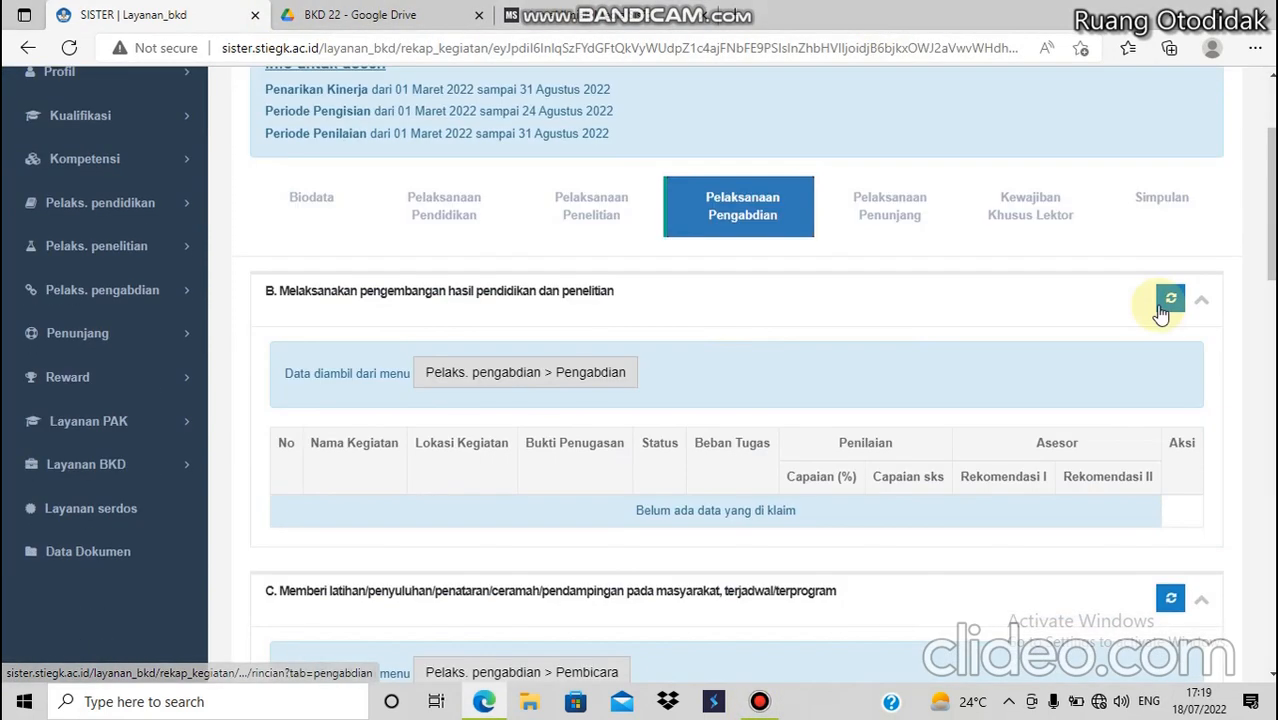
{"action": "left_click", "coordinate": [1170, 302]}
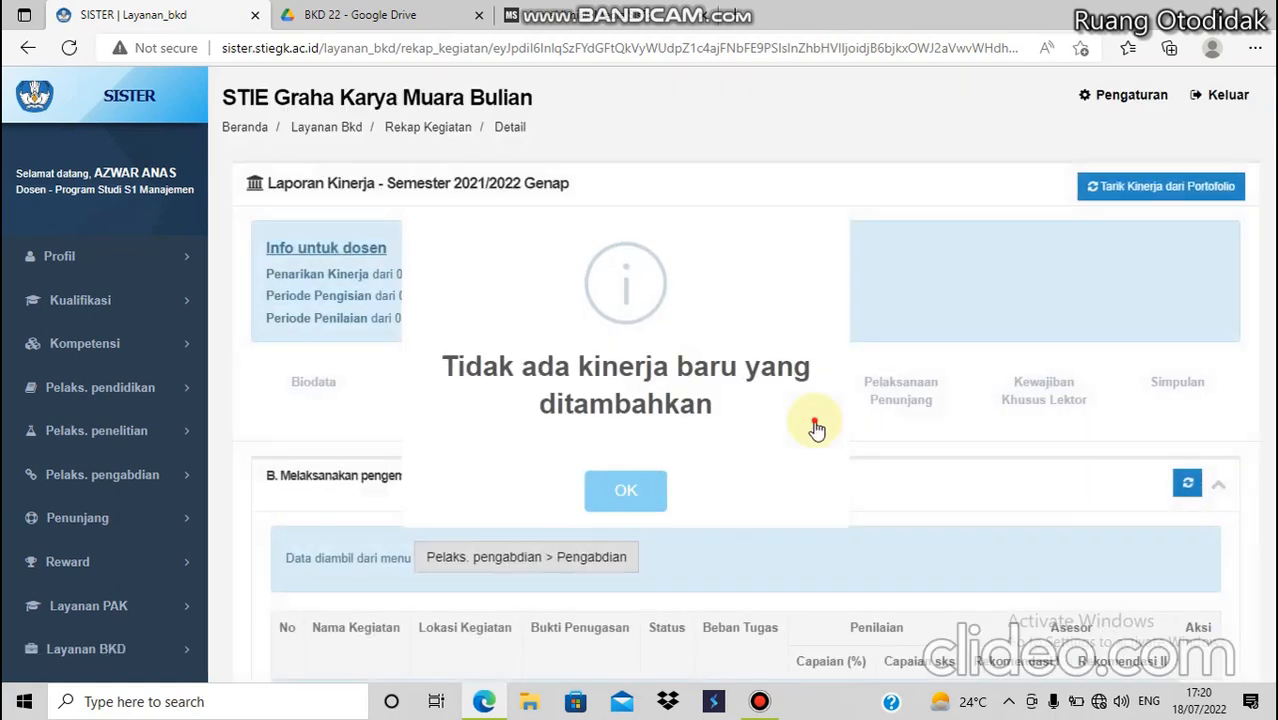
{"action": "left_click", "coordinate": [814, 421]}
{"action": "left_click", "coordinate": [812, 498]}
{"action": "scroll", "coordinate": [812, 500], "scroll_direction": "down", "scroll_amount": 3}
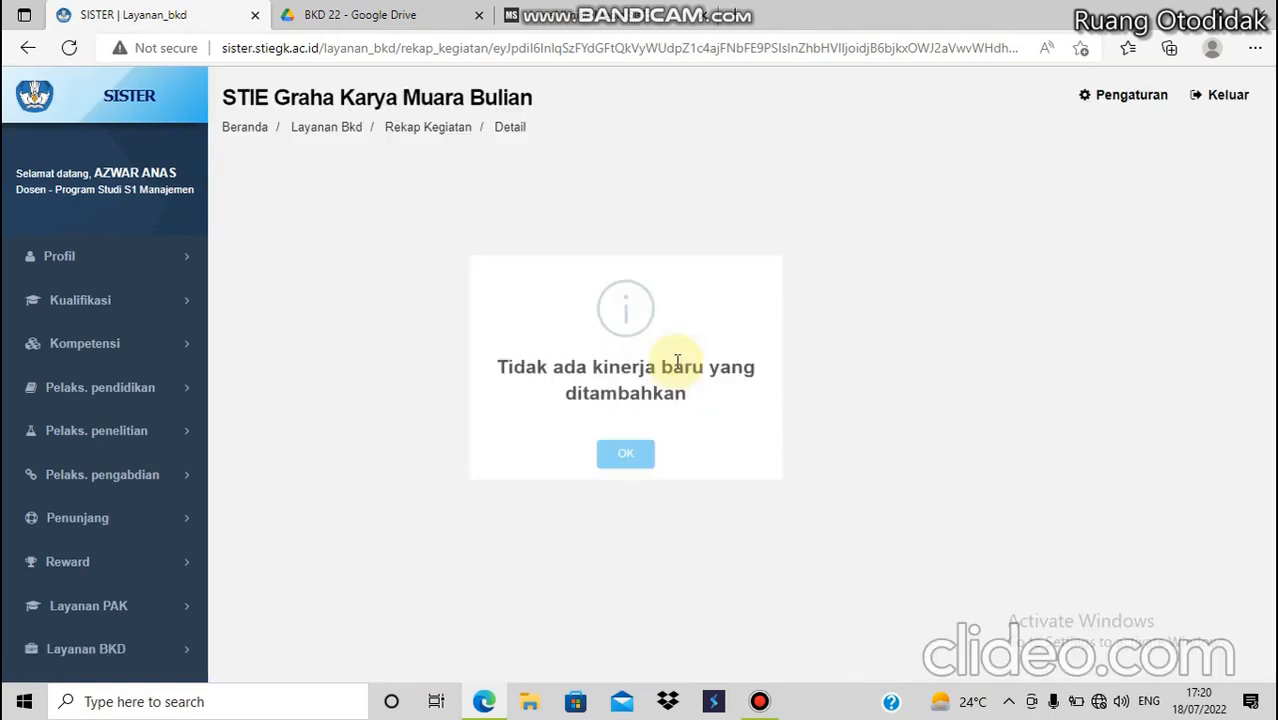
{"action": "left_click", "coordinate": [640, 497]}
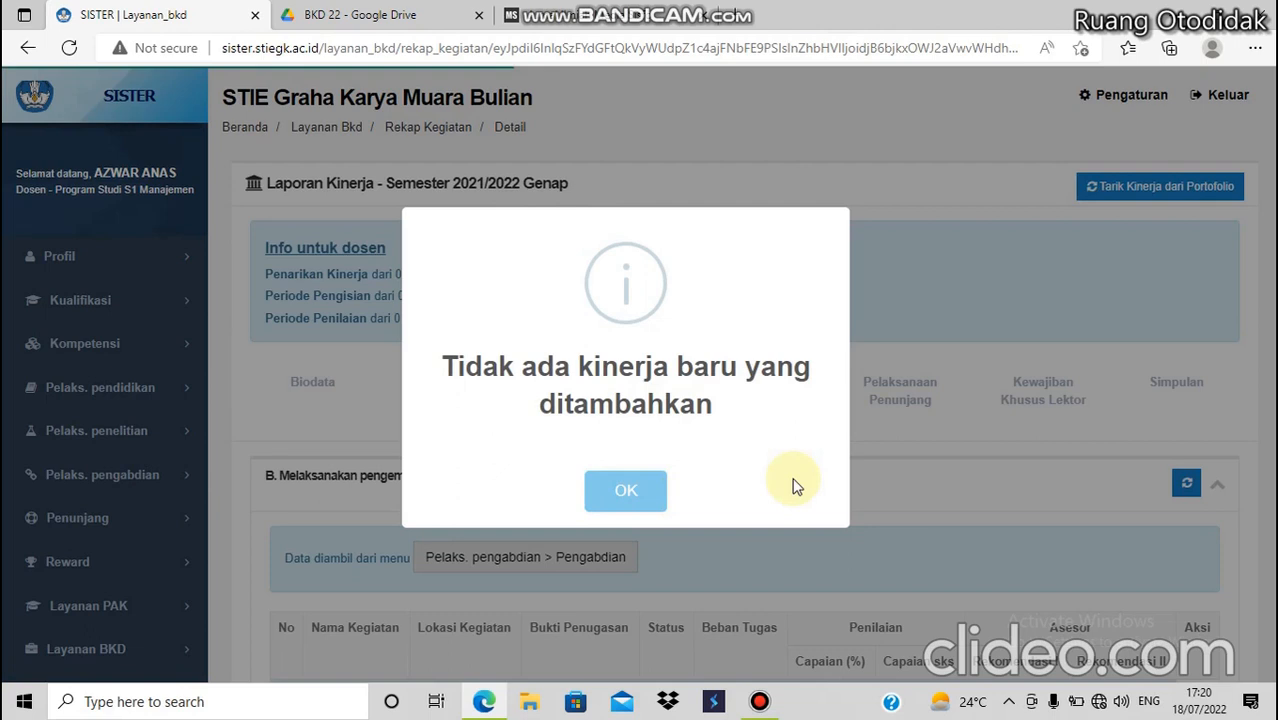
Pull performance data from the portfolio into section D, the community service activities supporting government and development duties, and close the notice.
{"action": "scroll", "coordinate": [793, 486], "scroll_direction": "down", "scroll_amount": 1}
{"action": "scroll", "coordinate": [793, 486], "scroll_direction": "down", "scroll_amount": 3}
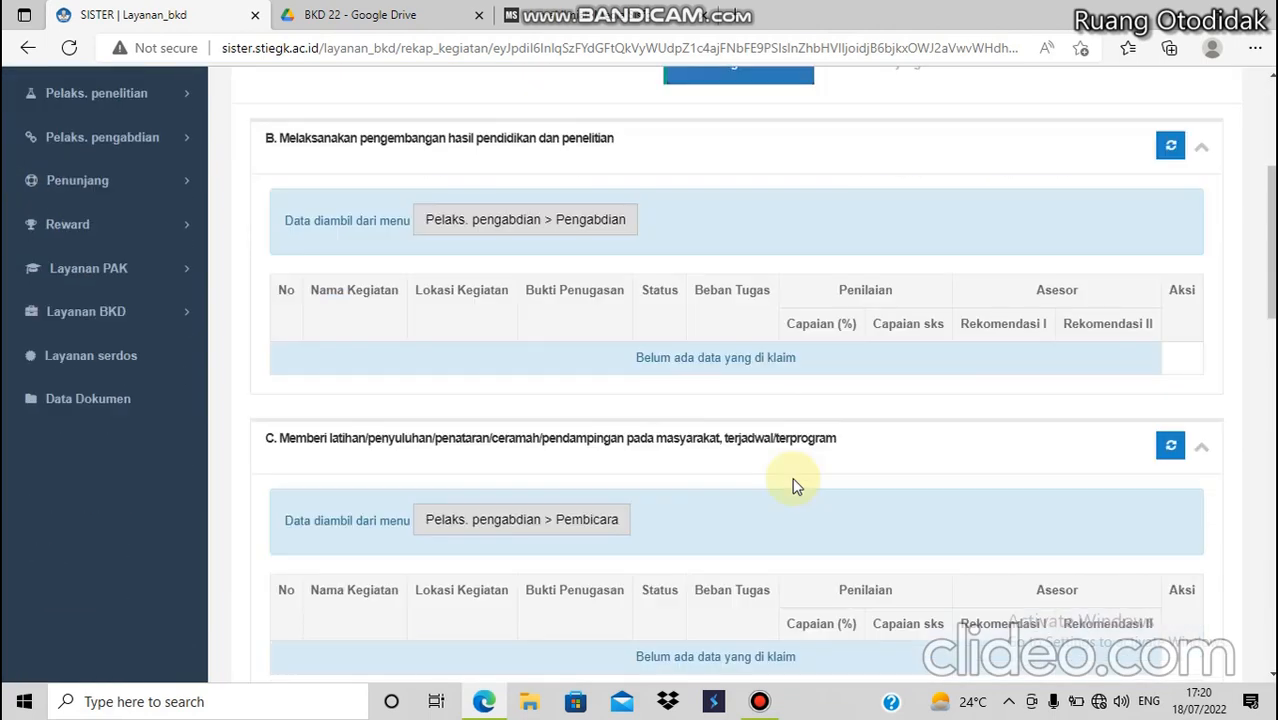
{"action": "scroll", "coordinate": [793, 486], "scroll_direction": "down", "scroll_amount": 2}
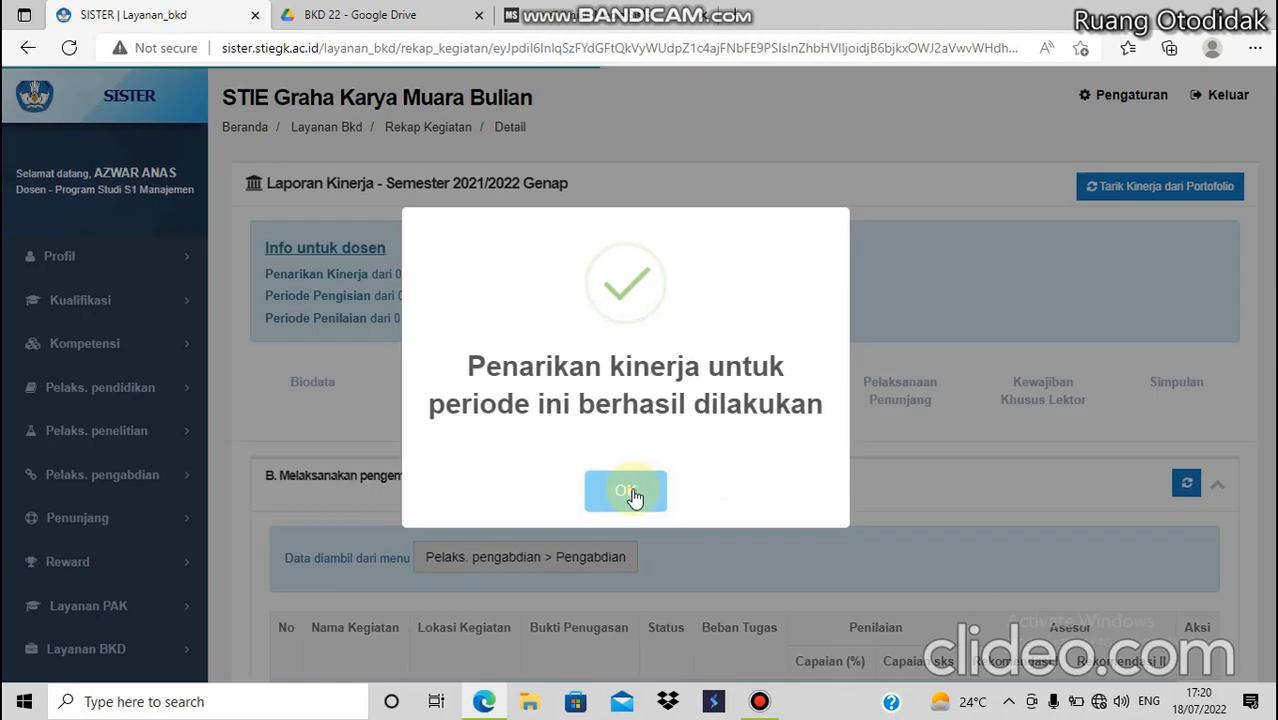
{"action": "left_click", "coordinate": [632, 495]}
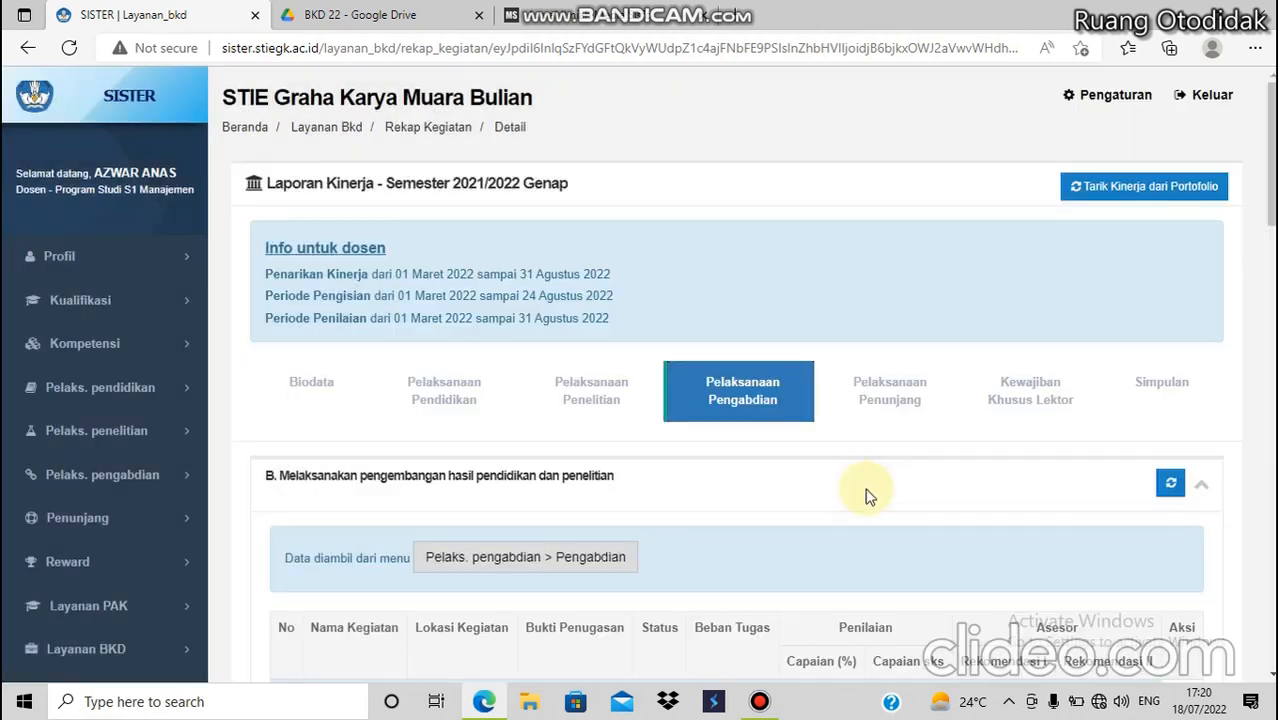
Examine the training activity claimed in section D and locate its source, Pengabdian, under Pelaks. pengabdian.
{"action": "scroll", "coordinate": [868, 492], "scroll_direction": "down", "scroll_amount": 2}
{"action": "scroll", "coordinate": [868, 492], "scroll_direction": "down", "scroll_amount": 2}
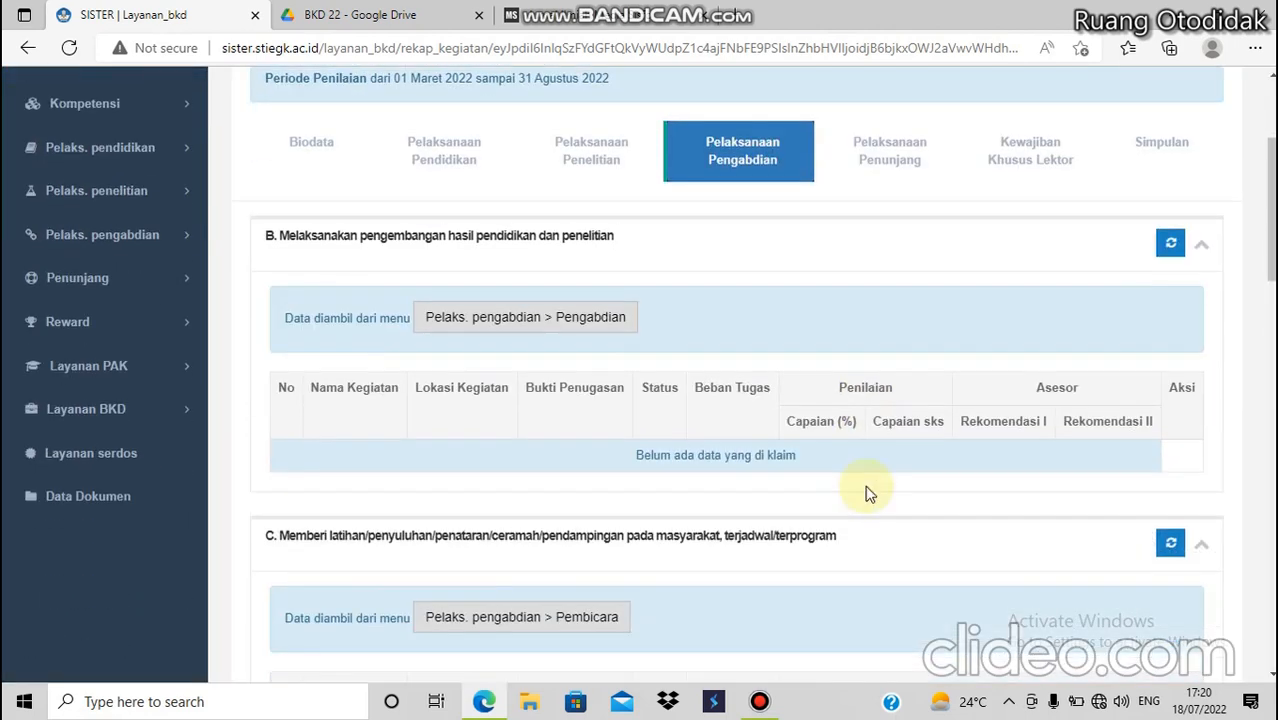
{"action": "scroll", "coordinate": [868, 492], "scroll_direction": "up", "scroll_amount": 1}
{"action": "scroll", "coordinate": [868, 492], "scroll_direction": "down", "scroll_amount": 4}
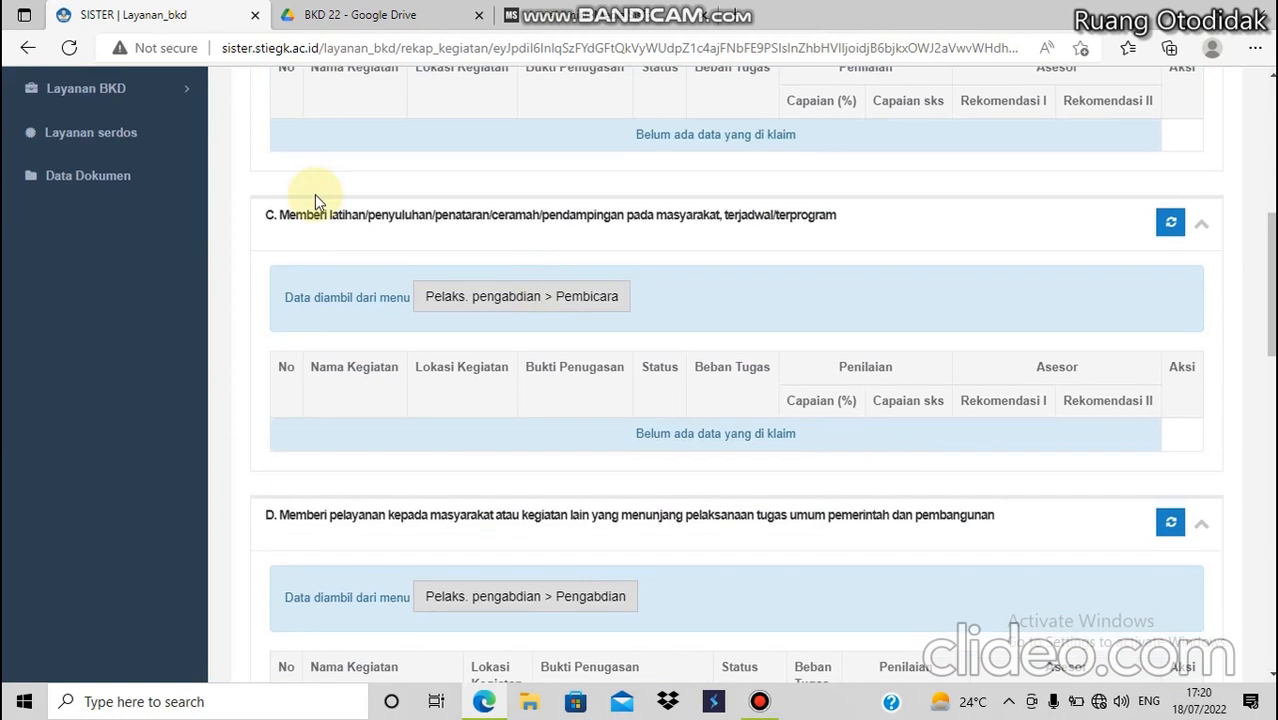
{"action": "scroll", "coordinate": [350, 172], "scroll_direction": "down", "scroll_amount": 3}
{"action": "scroll", "coordinate": [380, 178], "scroll_direction": "down", "scroll_amount": 1}
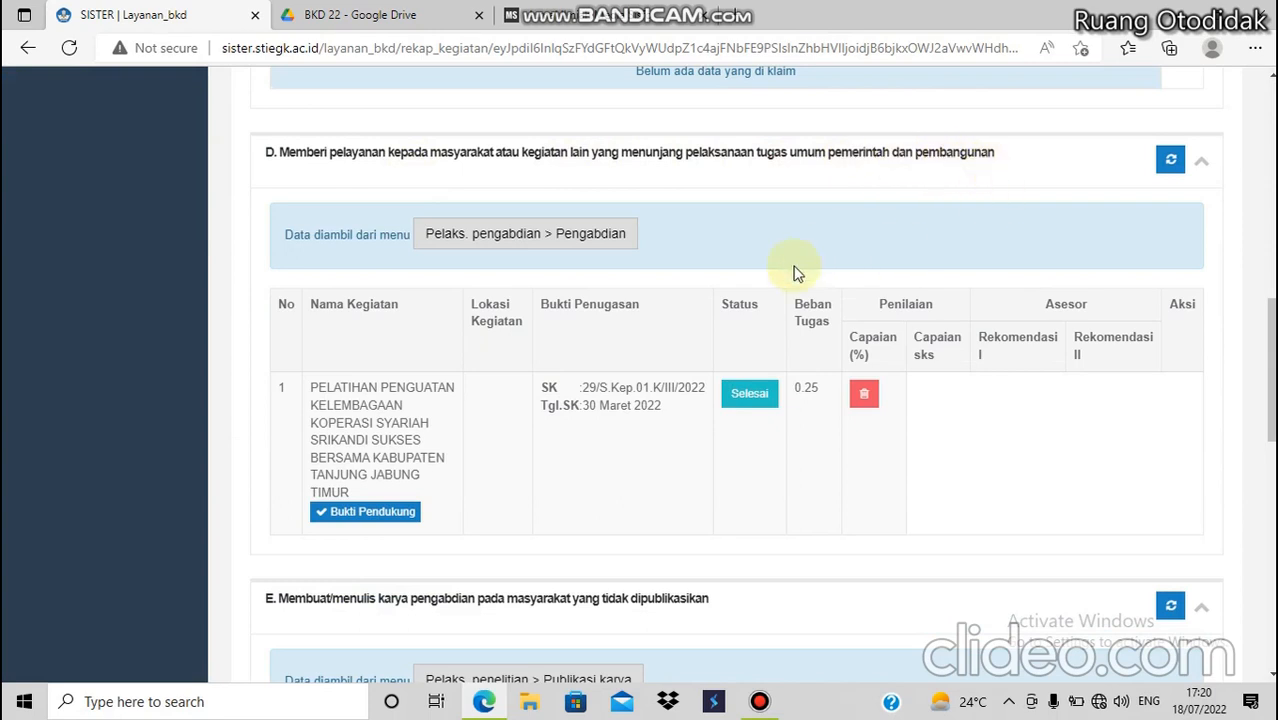
{"action": "scroll", "coordinate": [797, 273], "scroll_direction": "up", "scroll_amount": 1}
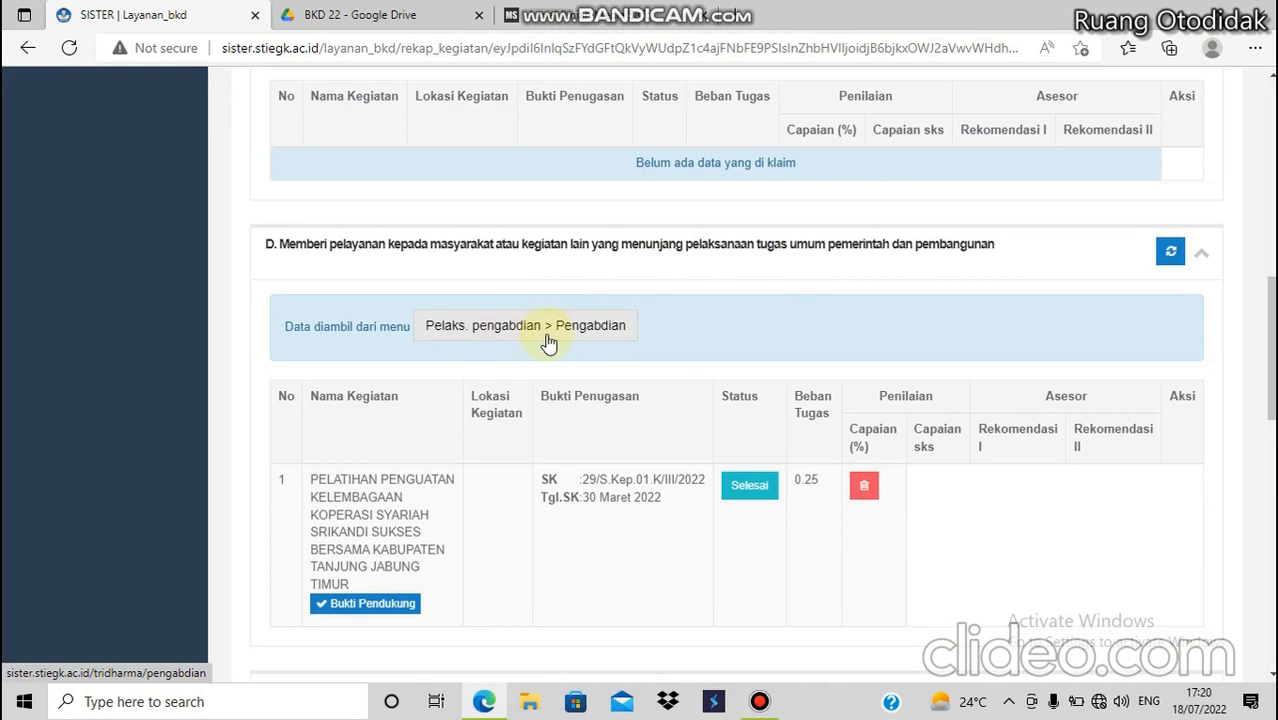
{"action": "scroll", "coordinate": [609, 340], "scroll_direction": "up", "scroll_amount": 7}
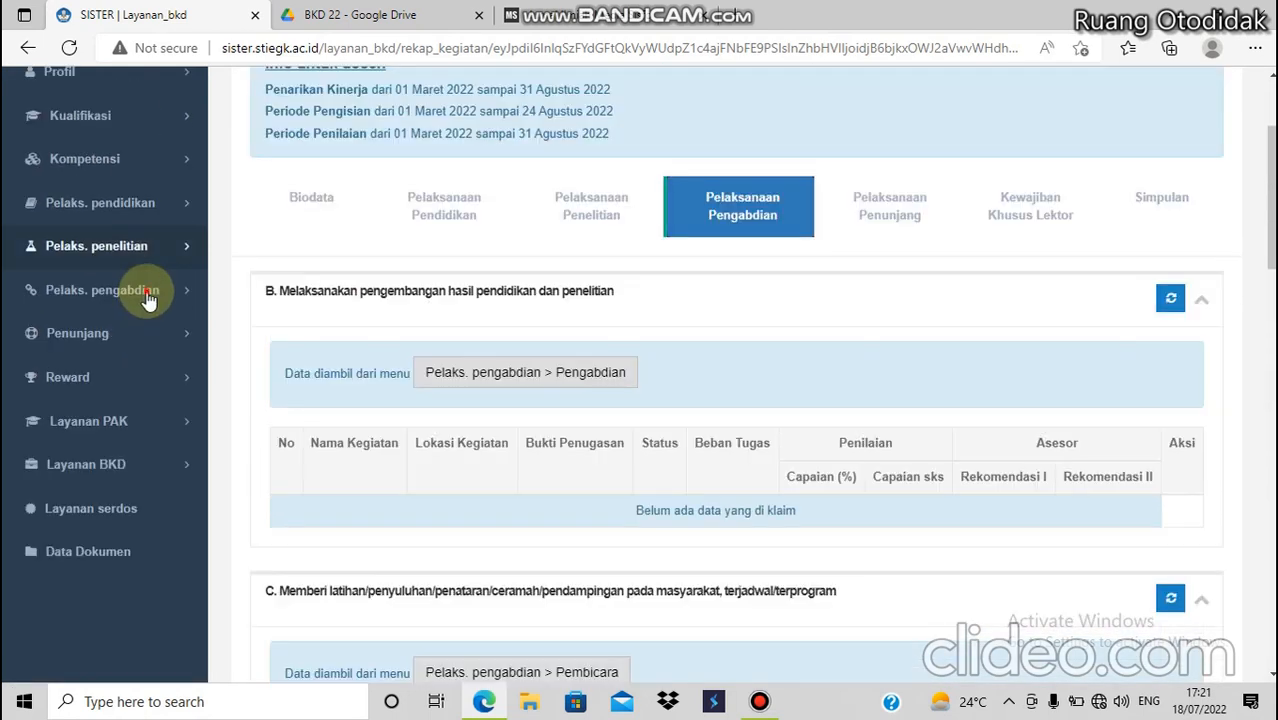
{"action": "left_click", "coordinate": [180, 290]}
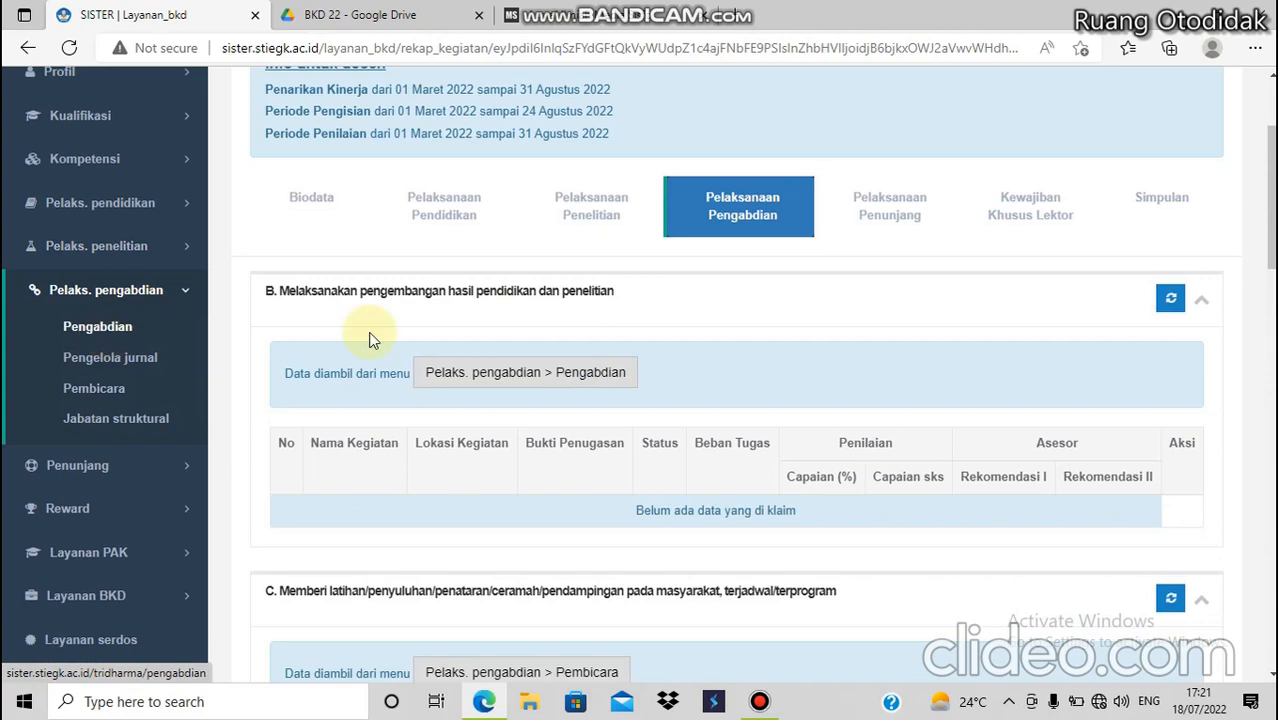
Review the training activity claimed in section D, and switch to the Pelaksanaan Penunjang part of the report.
{"action": "scroll", "coordinate": [580, 354], "scroll_direction": "down", "scroll_amount": 8}
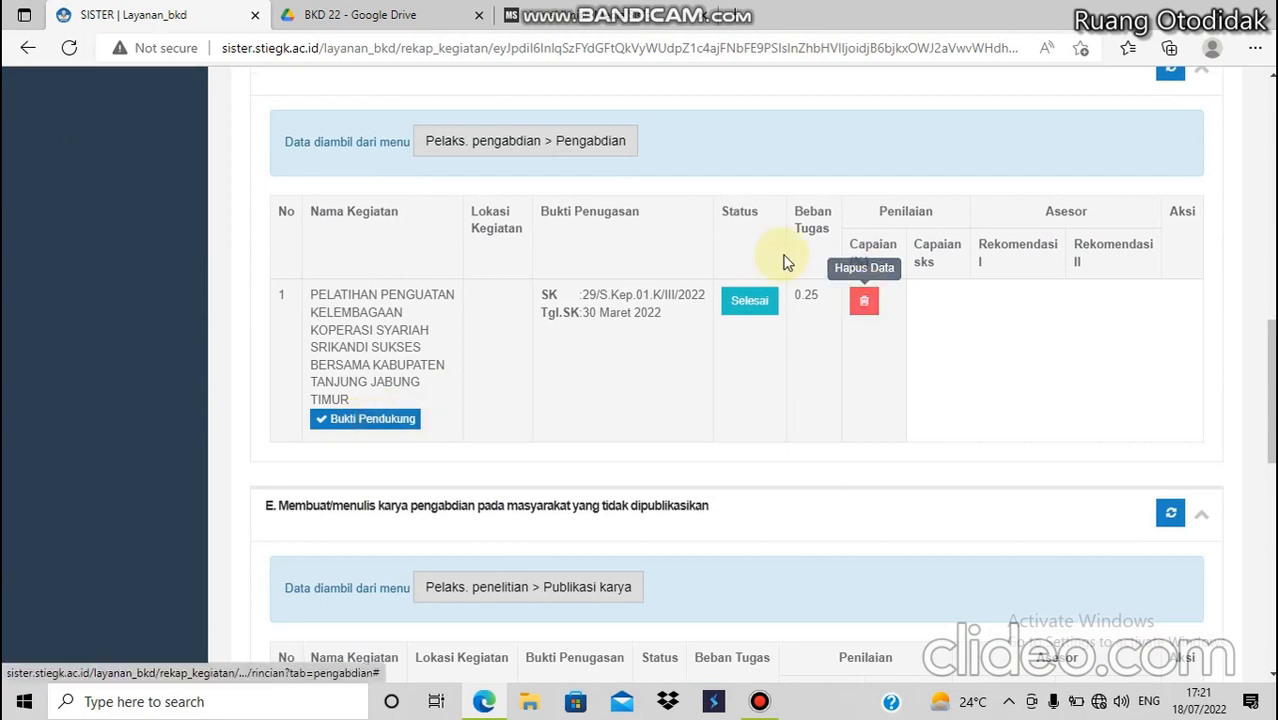
{"action": "scroll", "coordinate": [480, 405], "scroll_direction": "down", "scroll_amount": 1}
{"action": "scroll", "coordinate": [480, 405], "scroll_direction": "up", "scroll_amount": 2}
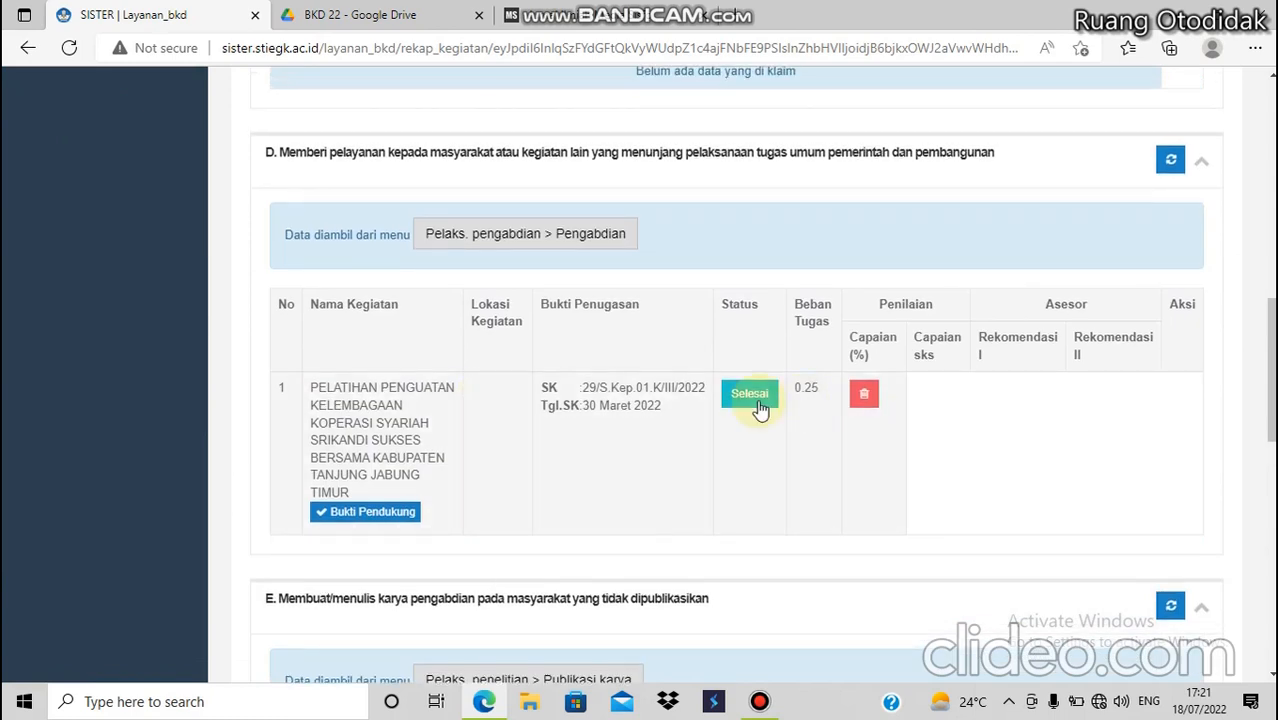
{"action": "scroll", "coordinate": [770, 357], "scroll_direction": "up", "scroll_amount": 9}
{"action": "scroll", "coordinate": [772, 363], "scroll_direction": "up", "scroll_amount": 1}
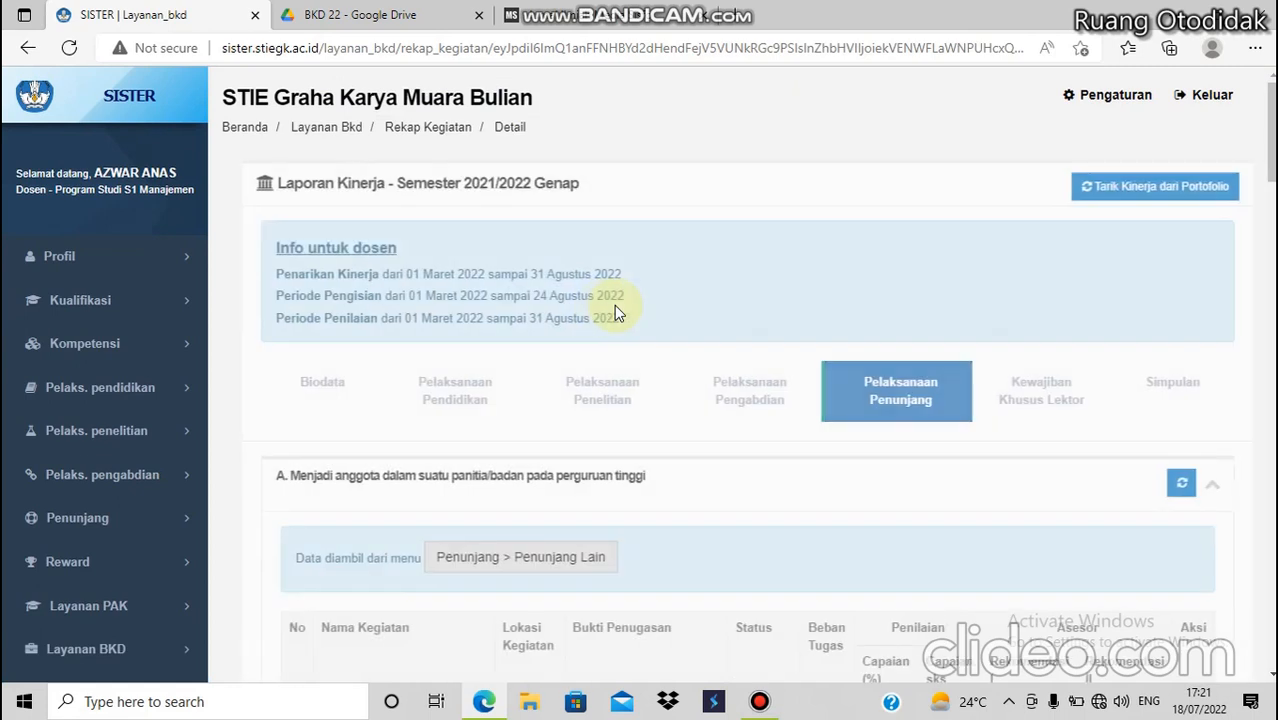
Examine the PENERIMAAN MAHASISWA BARU activity in section A and look through the BKD 22 Drive folder for supporting documents.
{"action": "scroll", "coordinate": [614, 305], "scroll_direction": "down", "scroll_amount": 3}
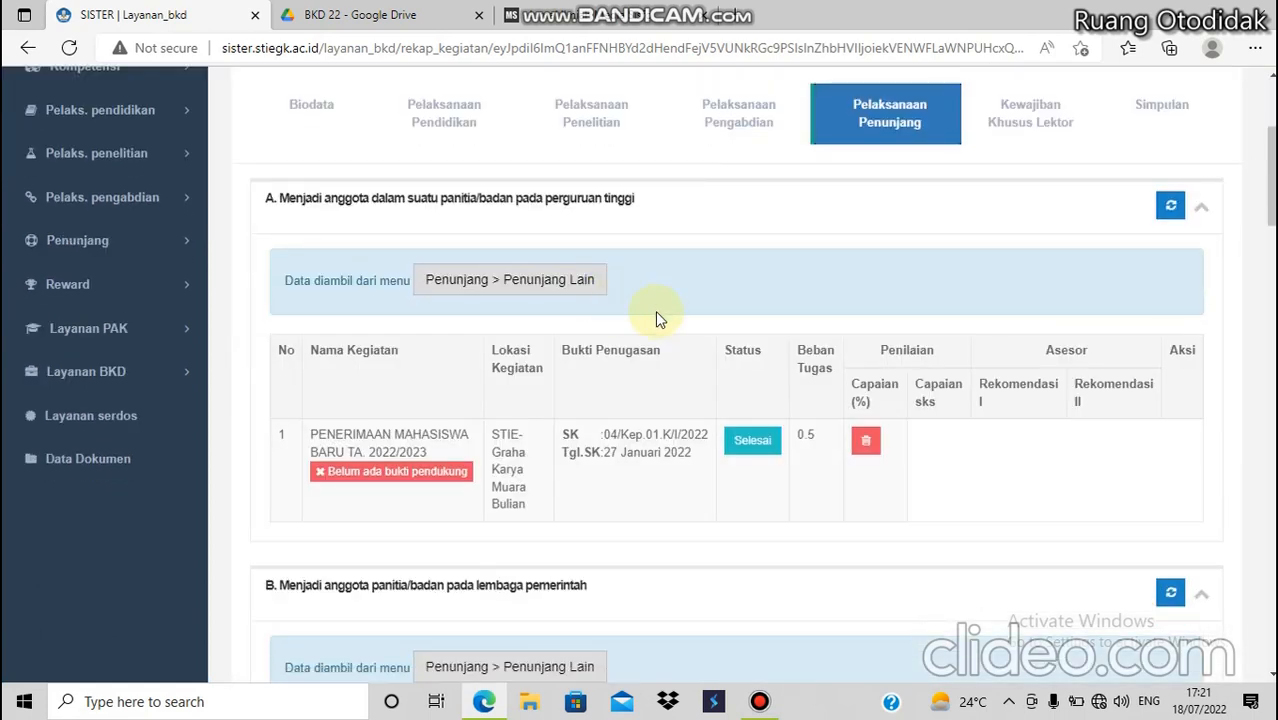
{"action": "scroll", "coordinate": [655, 312], "scroll_direction": "down", "scroll_amount": 1}
{"action": "scroll", "coordinate": [655, 312], "scroll_direction": "up", "scroll_amount": 1}
{"action": "scroll", "coordinate": [715, 278], "scroll_direction": "down", "scroll_amount": 2}
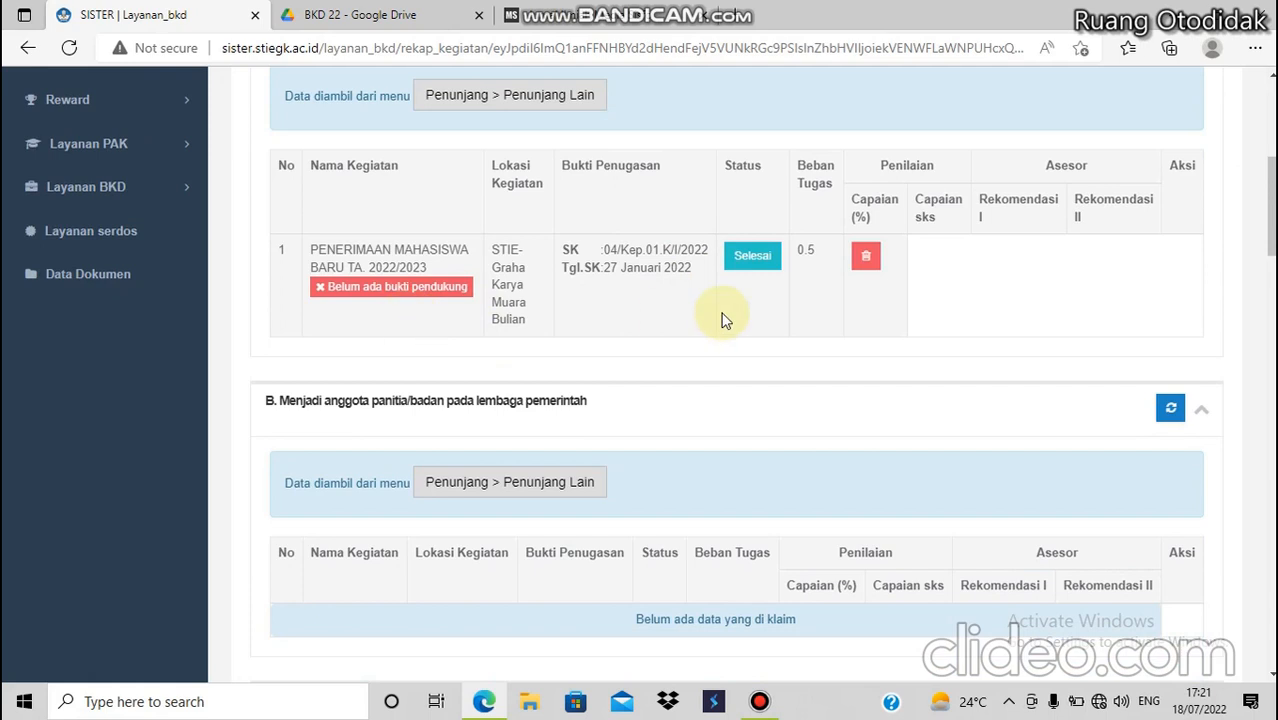
{"action": "scroll", "coordinate": [409, 321], "scroll_direction": "up", "scroll_amount": 1}
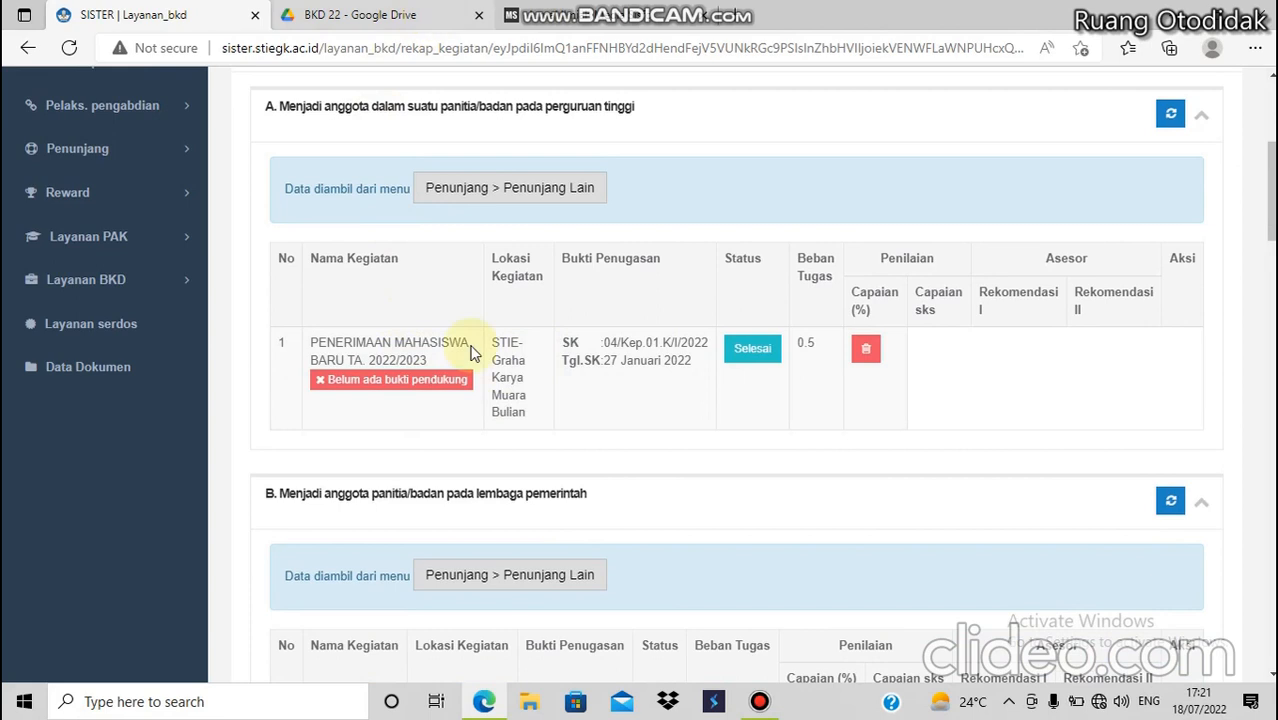
{"action": "left_click", "coordinate": [430, 18]}
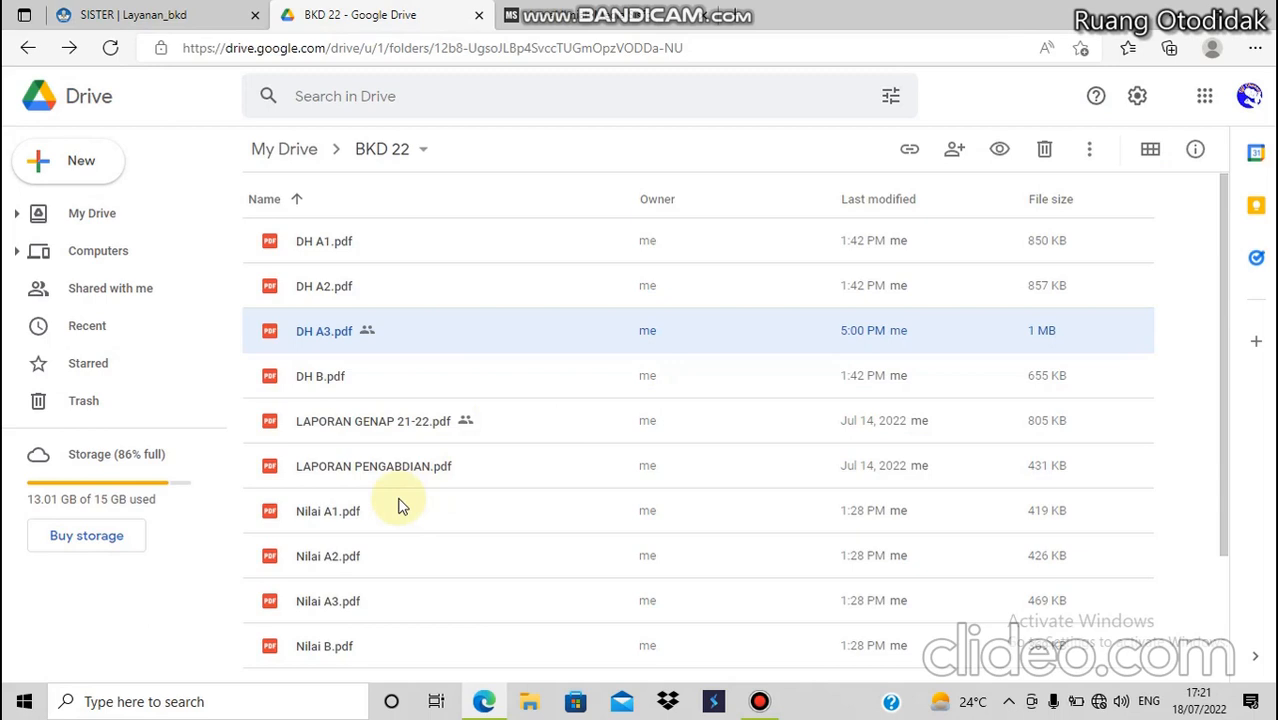
{"action": "scroll", "coordinate": [398, 506], "scroll_direction": "down", "scroll_amount": 2}
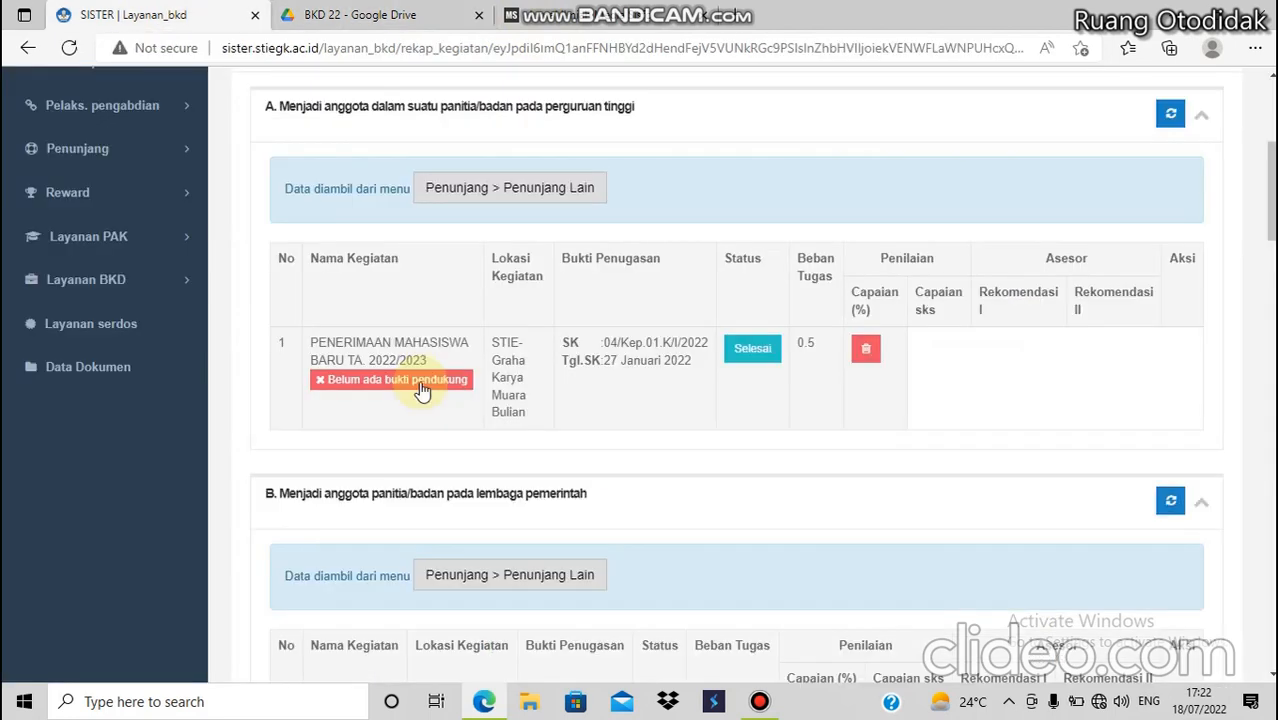
View the supporting document details of the PENERIMAAN MAHASISWA BARU activity and open its source portfolio, Penunjang Lain.
{"action": "left_click", "coordinate": [421, 381]}
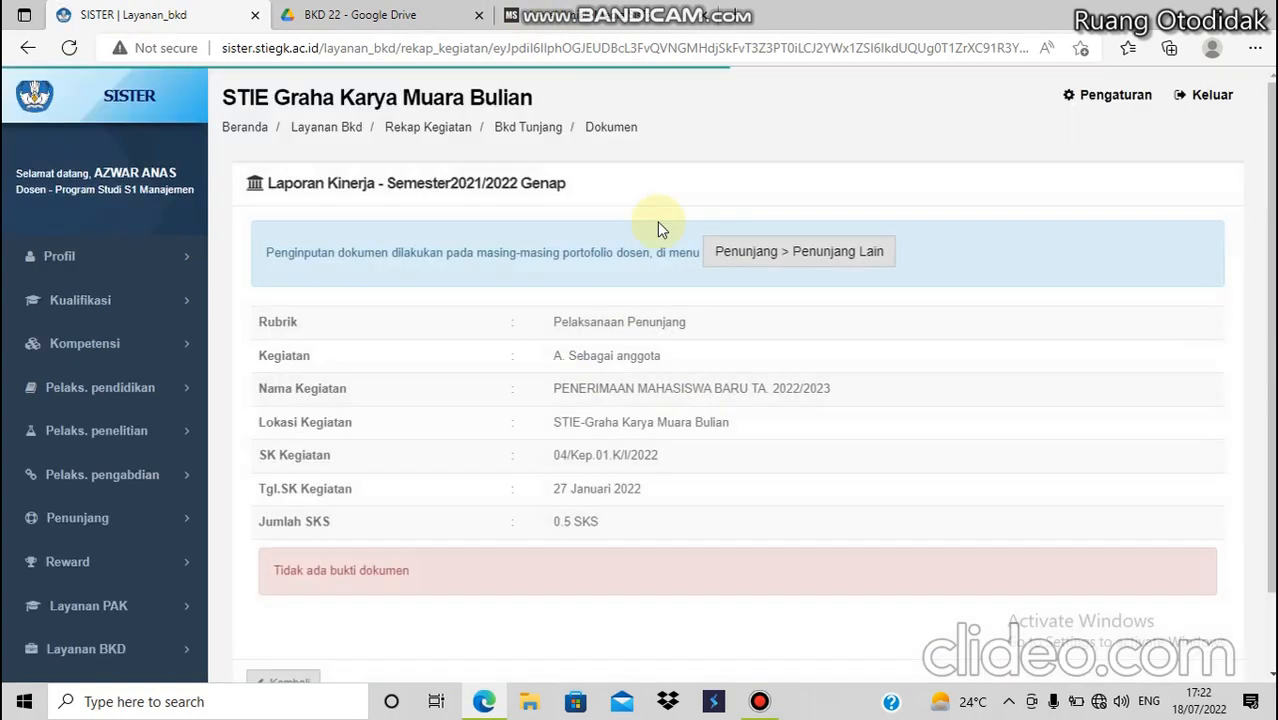
{"action": "scroll", "coordinate": [780, 185], "scroll_direction": "down", "scroll_amount": 2}
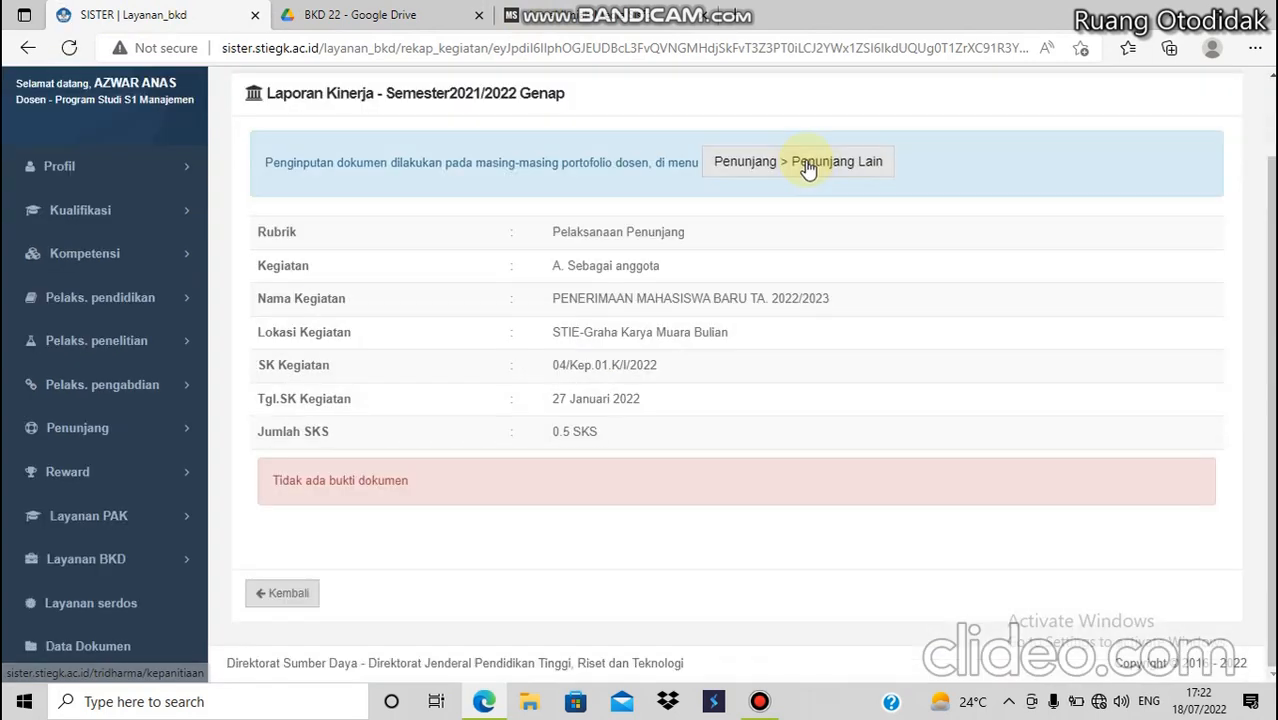
{"action": "left_click", "coordinate": [808, 163]}
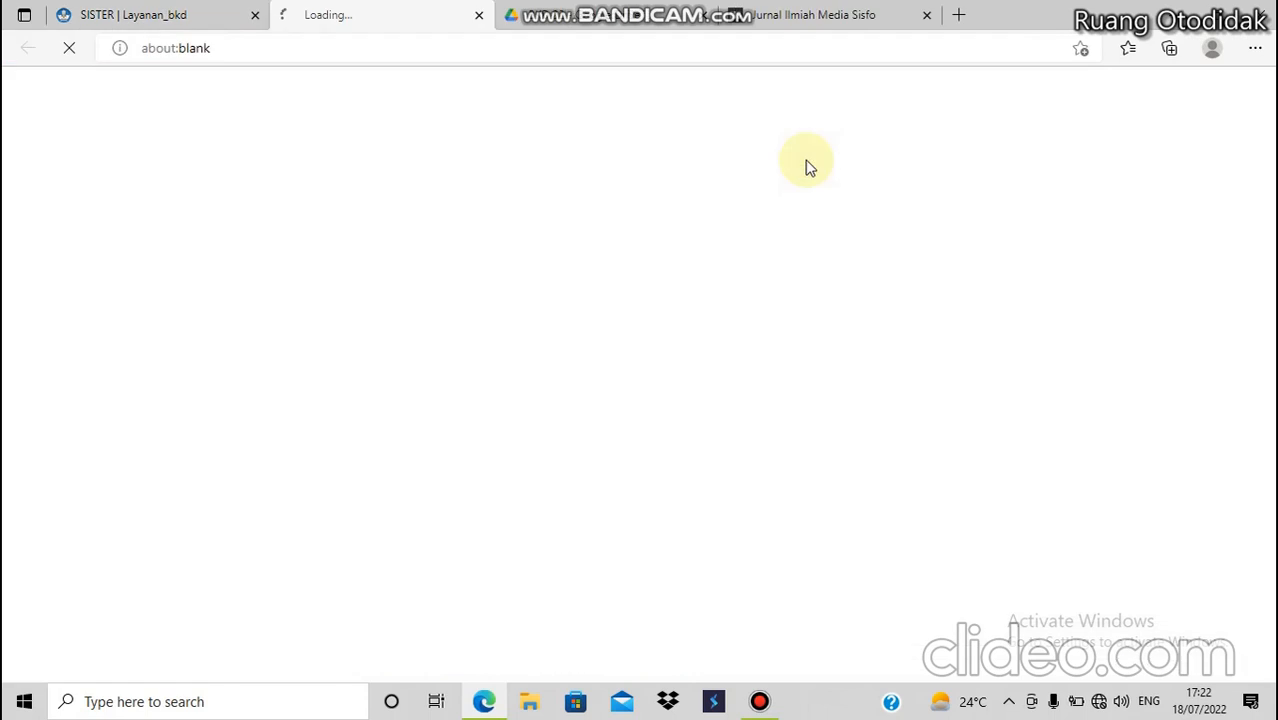